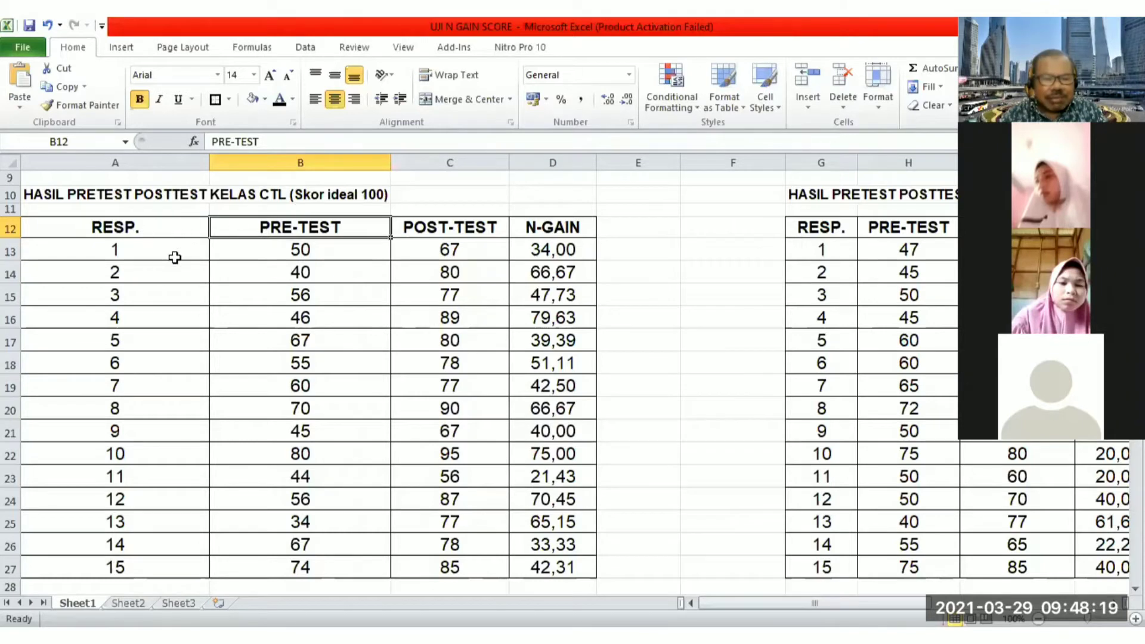
Step: Highlight the CTL class's pre-test scores in B13:B27, its post-test scores in C13:C27, and the N-GAIN heading
left_click(298, 251)
left_click_drag(297, 251, 303, 565)
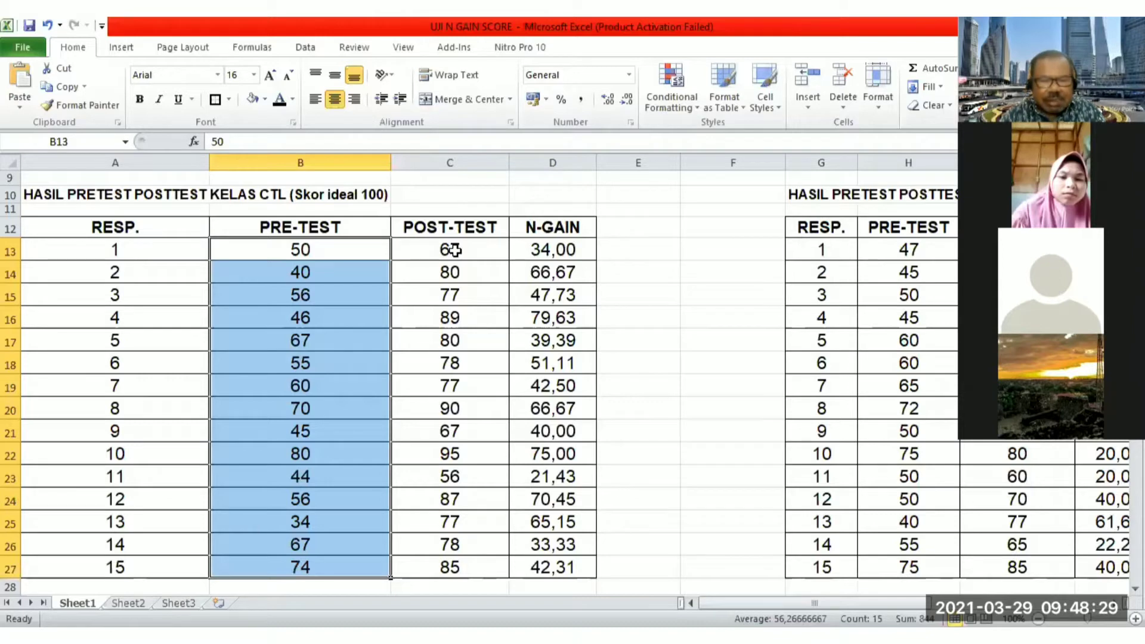
left_click_drag(454, 250, 448, 567)
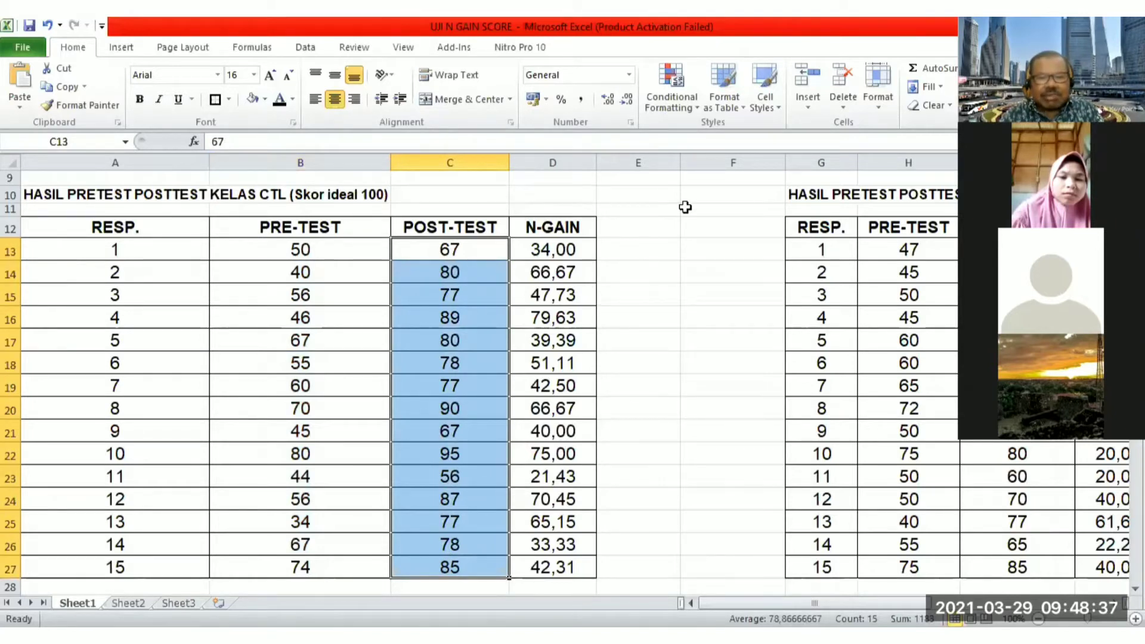
left_click(572, 227)
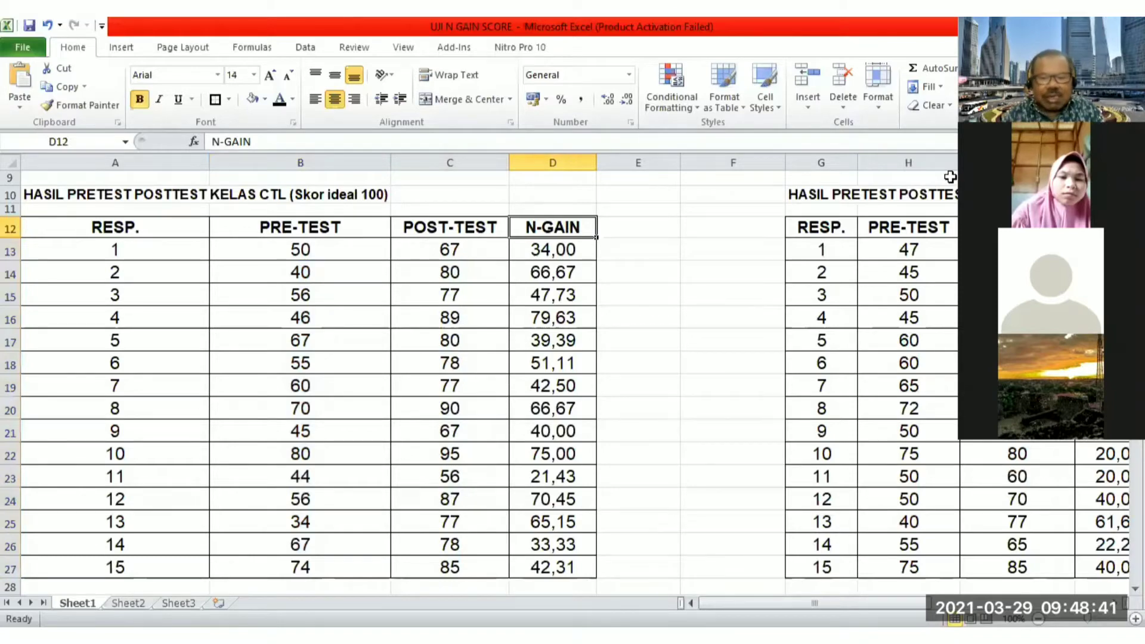
Step: Examine the CTL class's N-GAIN column down to the N-Gain Score formula below the table
key("Down")
key("Down")
key("Down")
key("Down")
key("Down")
key("Down")
key("Down")
key("Down")
key("Down")
key("Down")
key("Down")
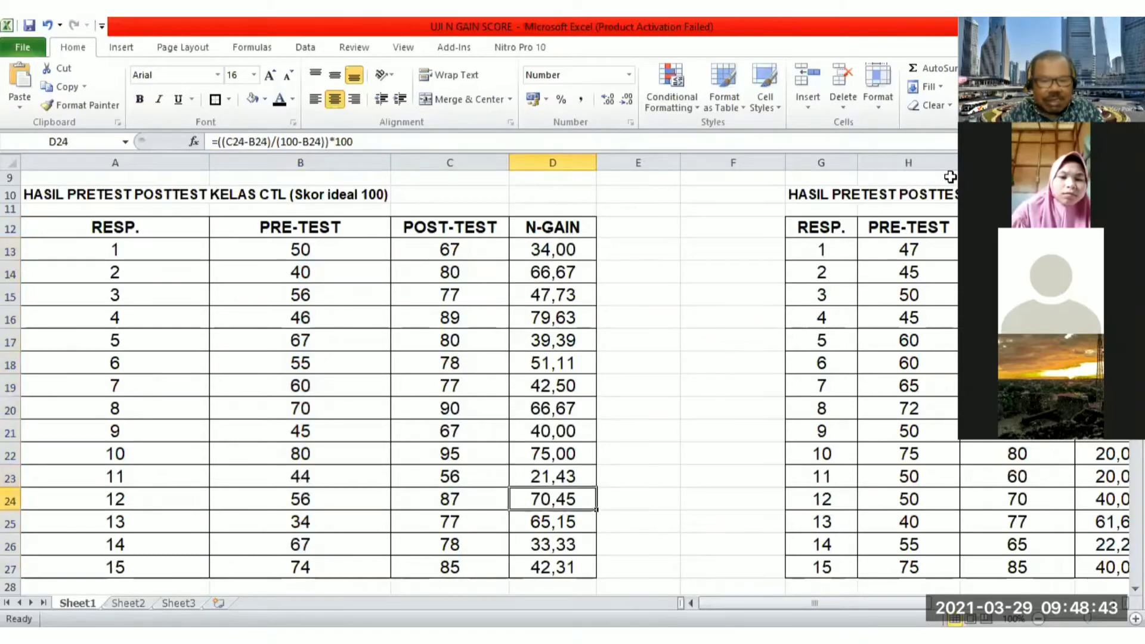
key("Down")
key("Down")
key("Down")
key("Down")
key("Down")
key("Down")
key("Down")
key("Down")
key("Down")
key("Down")
key("Down")
key("Down")
key("Down")
key("Down")
key("Down")
key("Down")
key("Up")
key("Up")
key("Up")
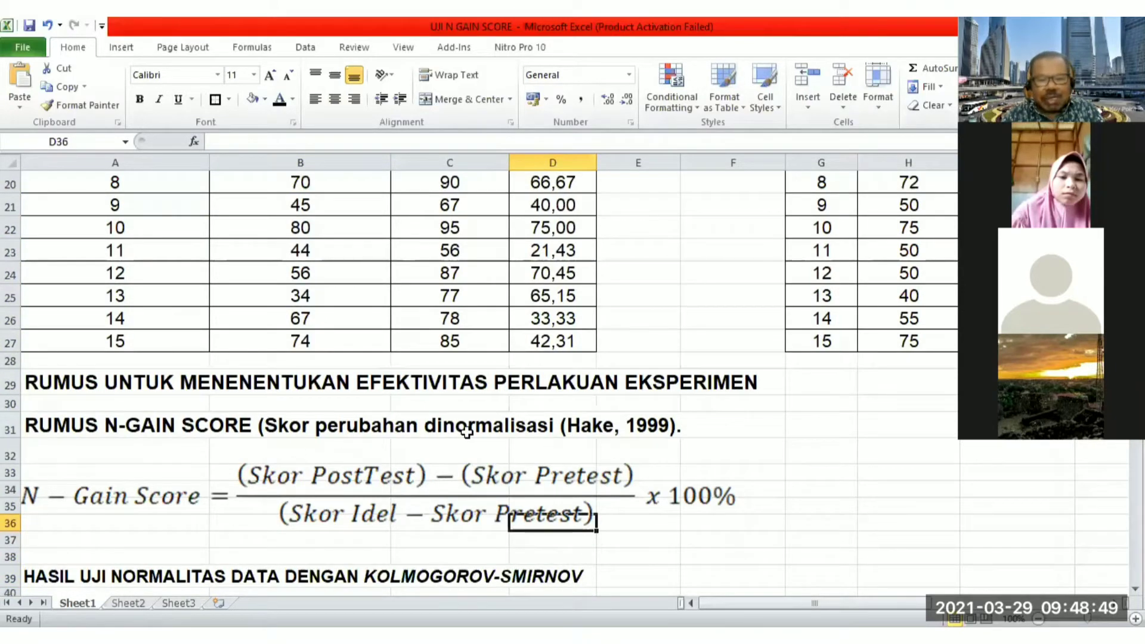
Step: Change "dinormalisasi" to "ternormalisasi" in the N-Gain Score formula heading in cell A31
left_click(43, 431)
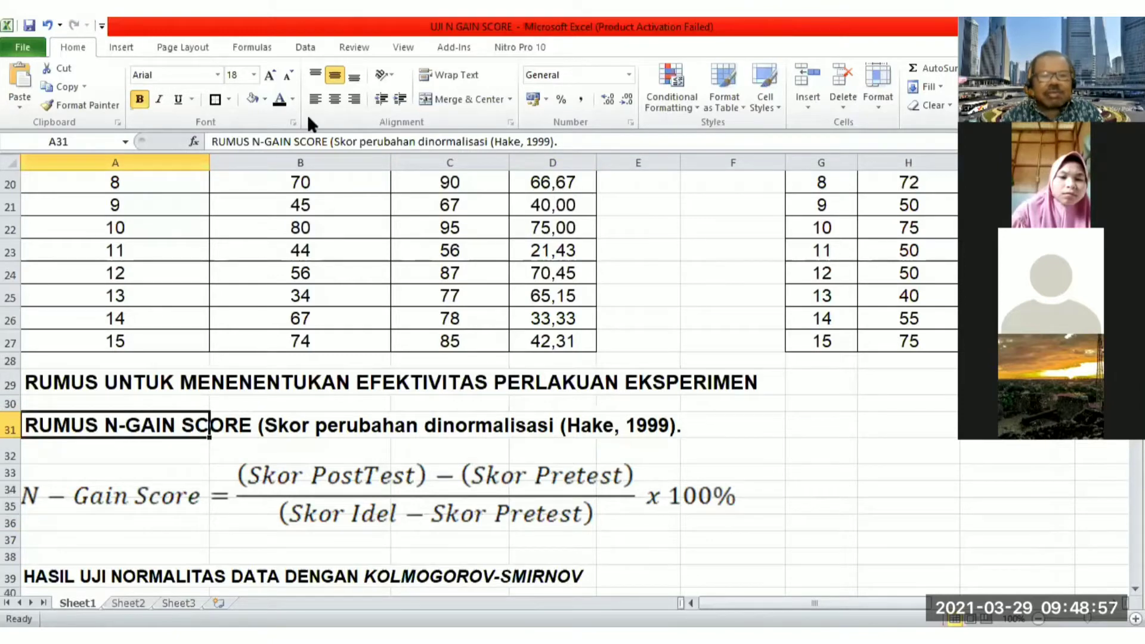
left_click(315, 145)
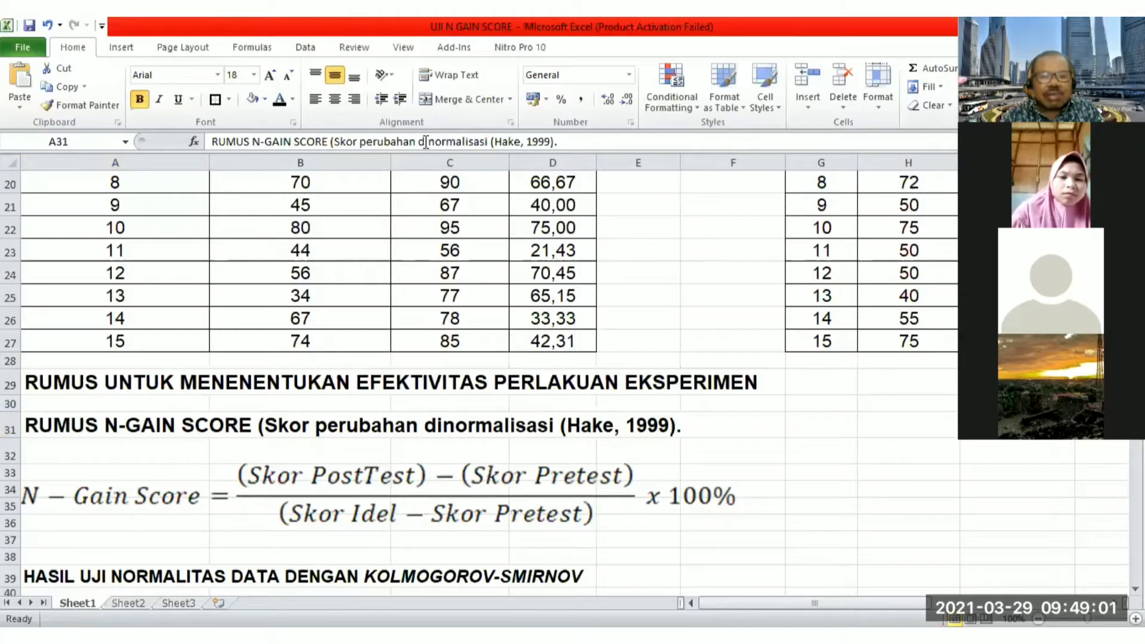
key("Escape")
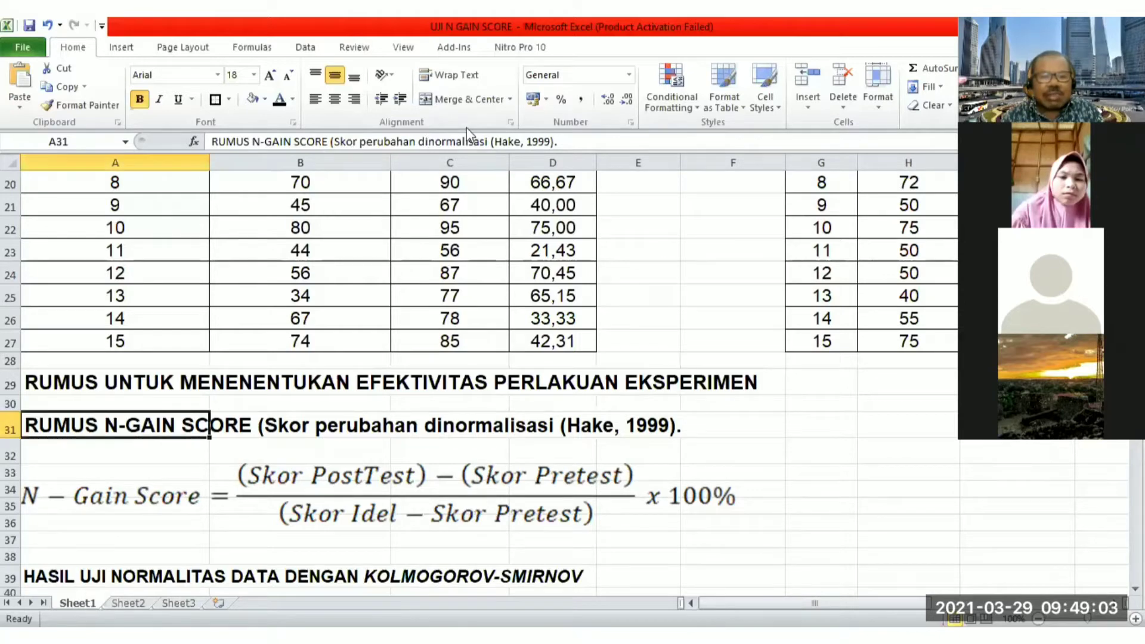
left_click(431, 146)
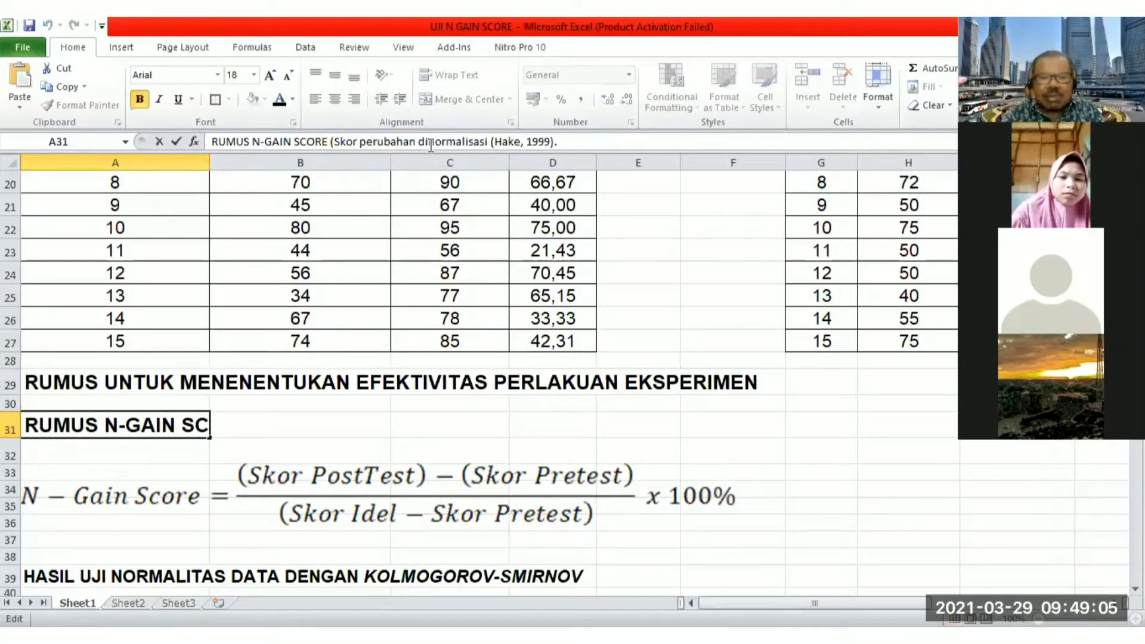
key("BackSpace")
key("BackSpace")
type("ter")
key("Return")
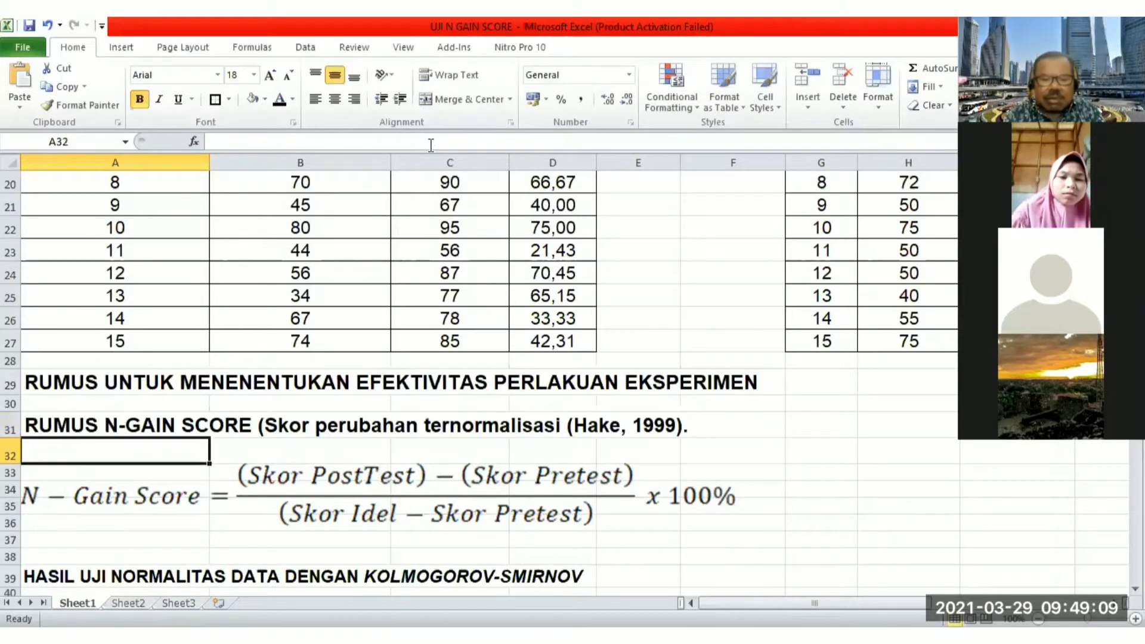
left_click(732, 25)
left_click(857, 529)
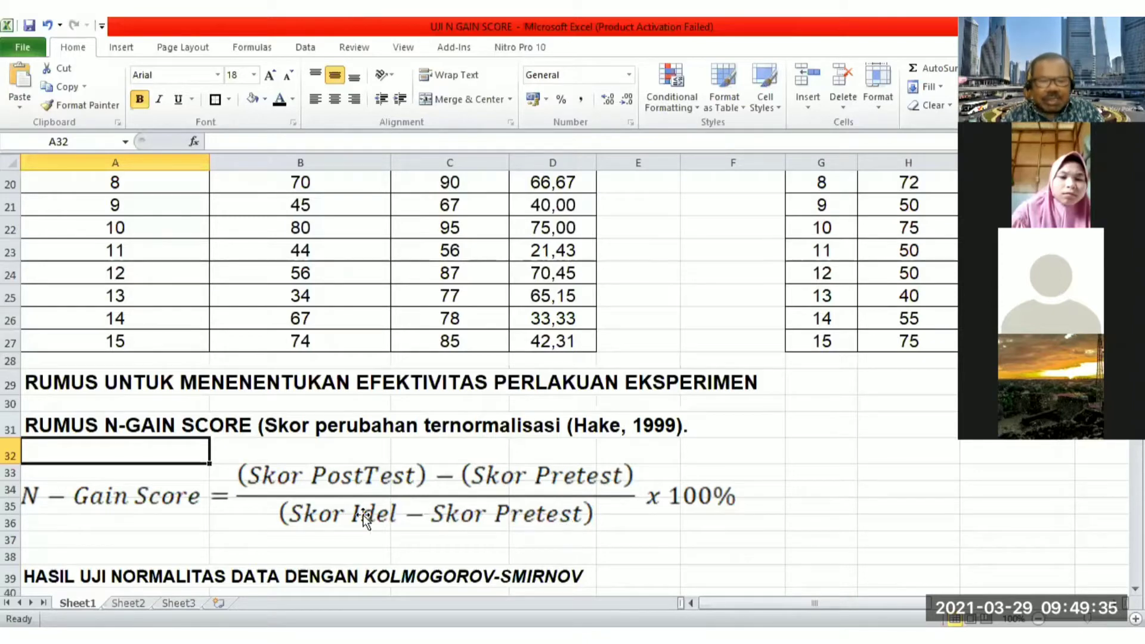
Step: Return to the start of the CTL class table and examine respondent 1's pre-test score in B13
left_click(317, 343)
key("Up")
key("Up")
key("Up")
key("Up")
key("Up")
key("Up")
key("Up")
key("Up")
key("Up")
key("Up")
key("Up")
key("Up")
key("Up")
key("Up")
key("Up")
key("Up")
key("Up")
key("Up")
key("Up")
key("Up")
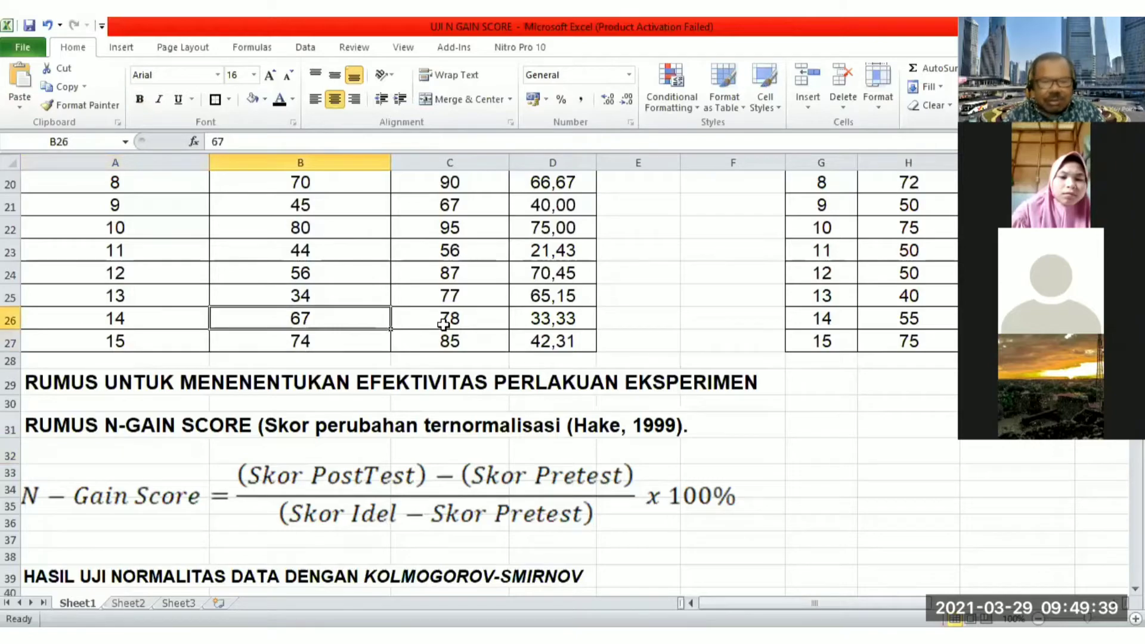
key("Down")
key("Down")
key("Down")
key("Down")
key("Down")
key("Down")
key("Down")
key("Down")
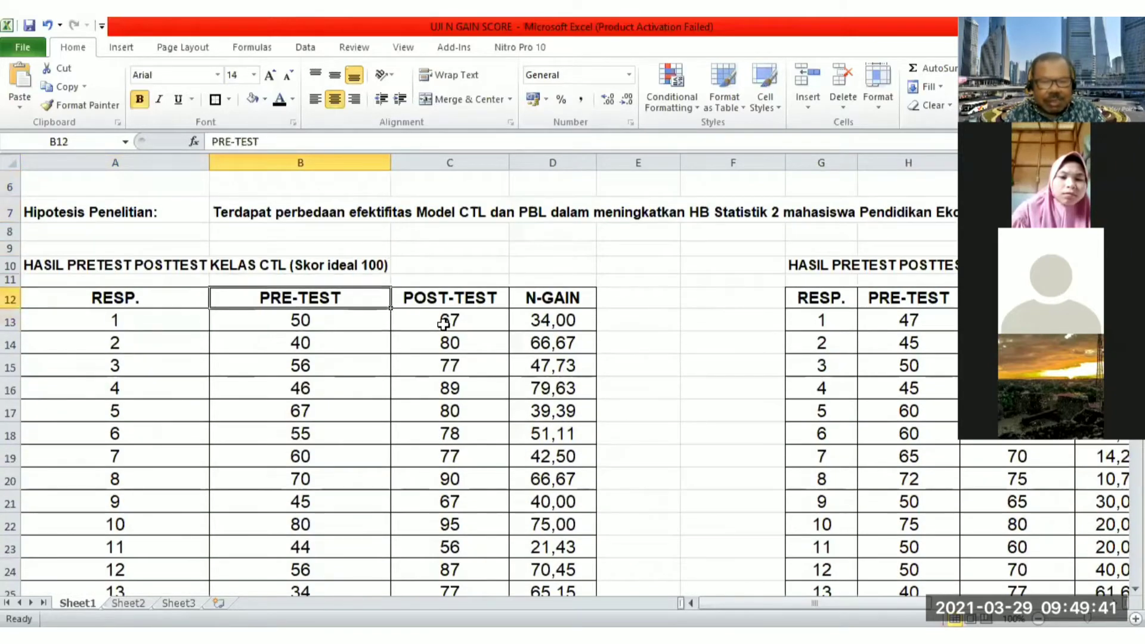
key("Up")
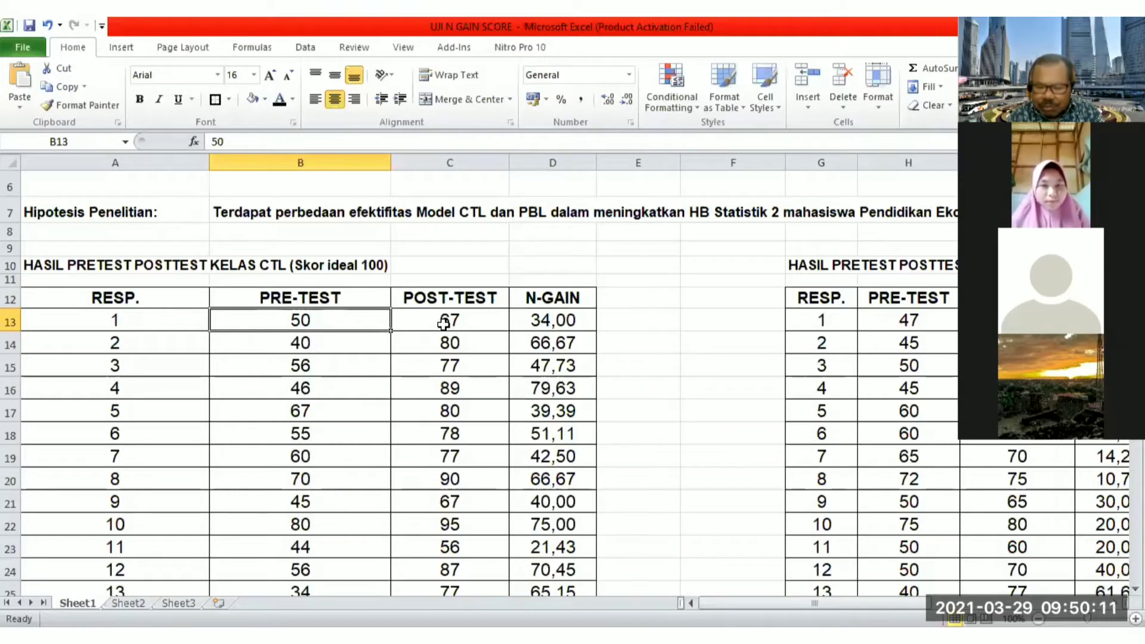
key("Down")
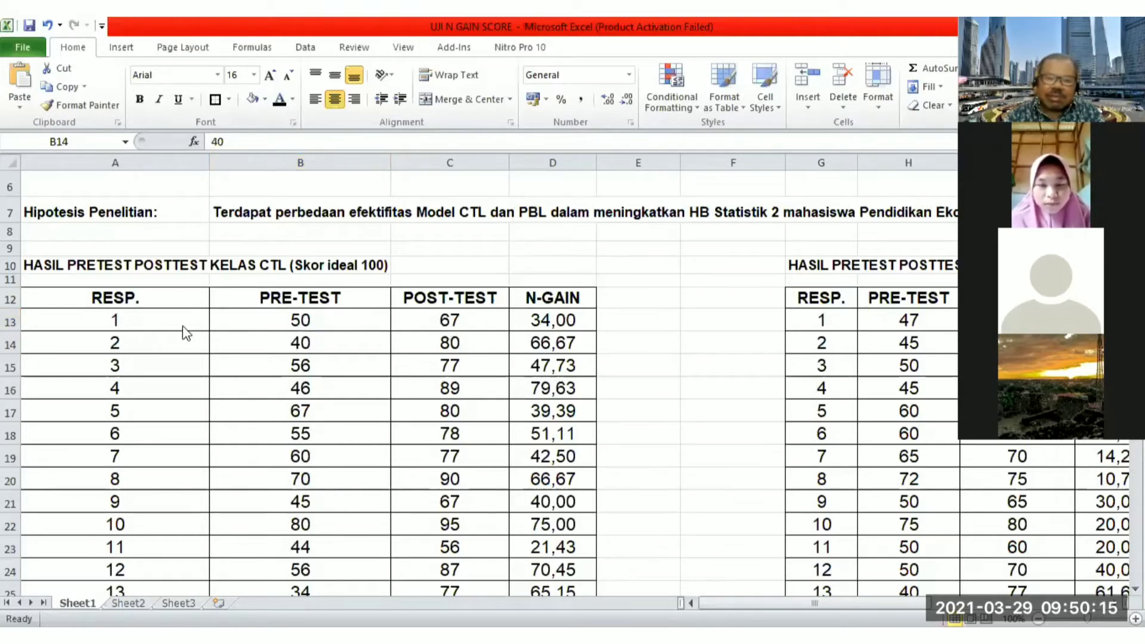
left_click(321, 316)
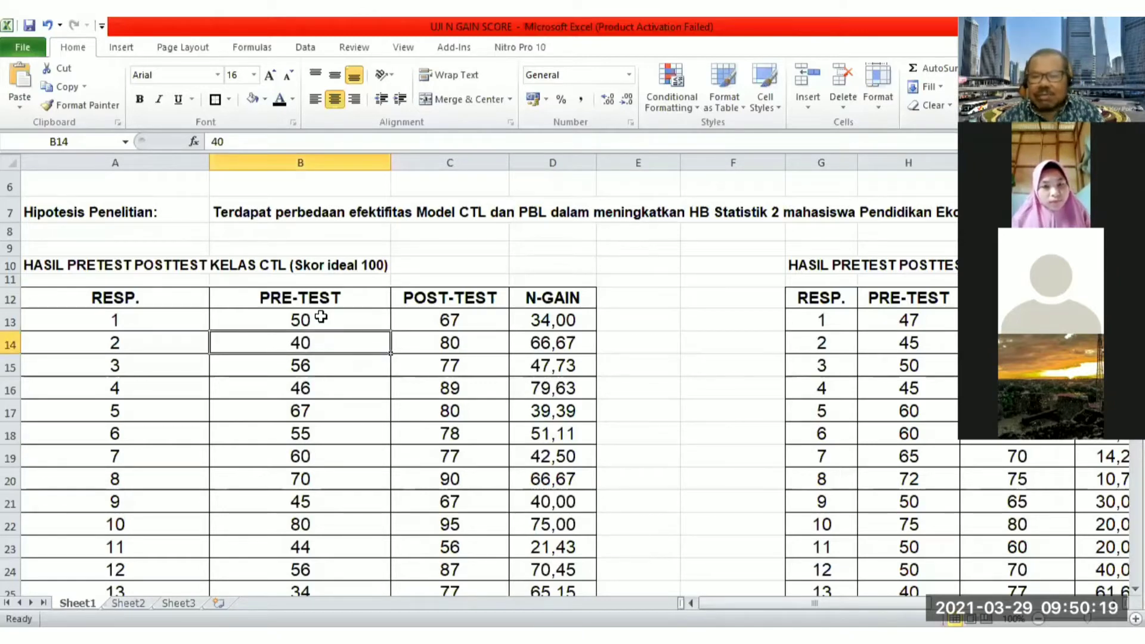
left_click(321, 316)
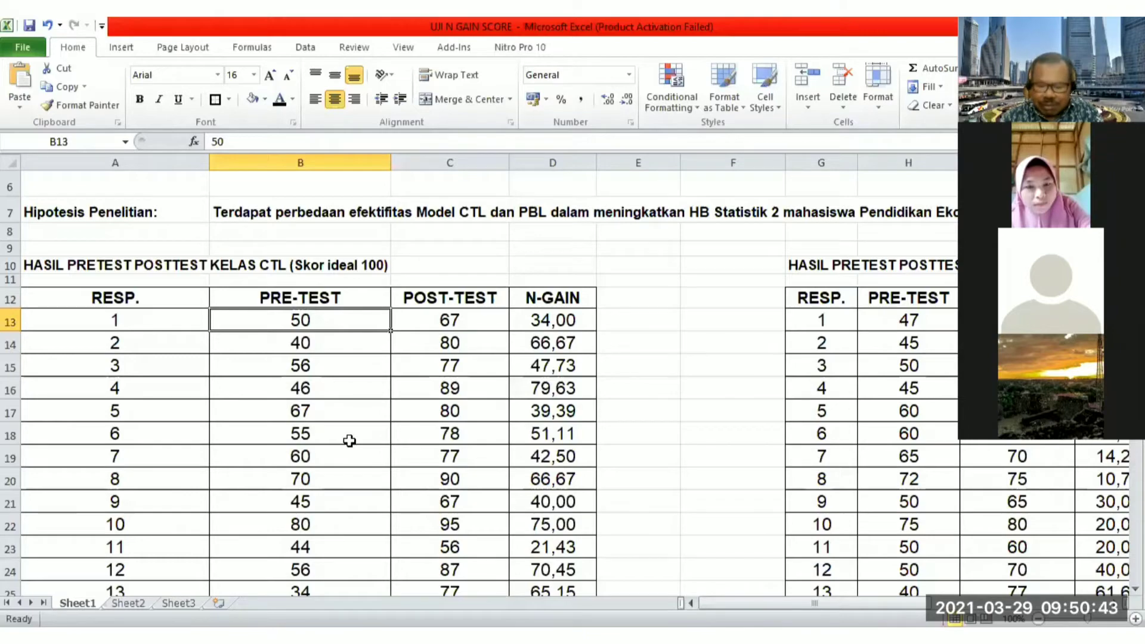
Step: Compare the CTL class's pre-test scores with the post-test, pre-test and ideal score terms of the N-Gain formula
key("Down")
key("Down")
key("Down")
key("Down")
key("Down")
key("Down")
key("Down")
key("Down")
key("Down")
key("Down")
key("Down")
key("Down")
key("Down")
key("Down")
key("Down")
key("Down")
key("Down")
key("Down")
key("Down")
key("Down")
key("Up")
key("Up")
key("Up")
key("Up")
key("Up")
key("Up")
key("Up")
key("Up")
key("Up")
key("Up")
key("Up")
key("Up")
key("Up")
key("Up")
key("Up")
key("Up")
key("Up")
key("Up")
key("Up")
key("Up")
key("Down")
key("Down")
key("Down")
key("Down")
key("Down")
key("Down")
key("Down")
key("Down")
key("Down")
key("Down")
key("Down")
key("Down")
key("Down")
key("Down")
key("Down")
key("Down")
key("Down")
key("Down")
key("Down")
key("Down")
key("Down")
key("Up")
key("Up")
key("Up")
key("Up")
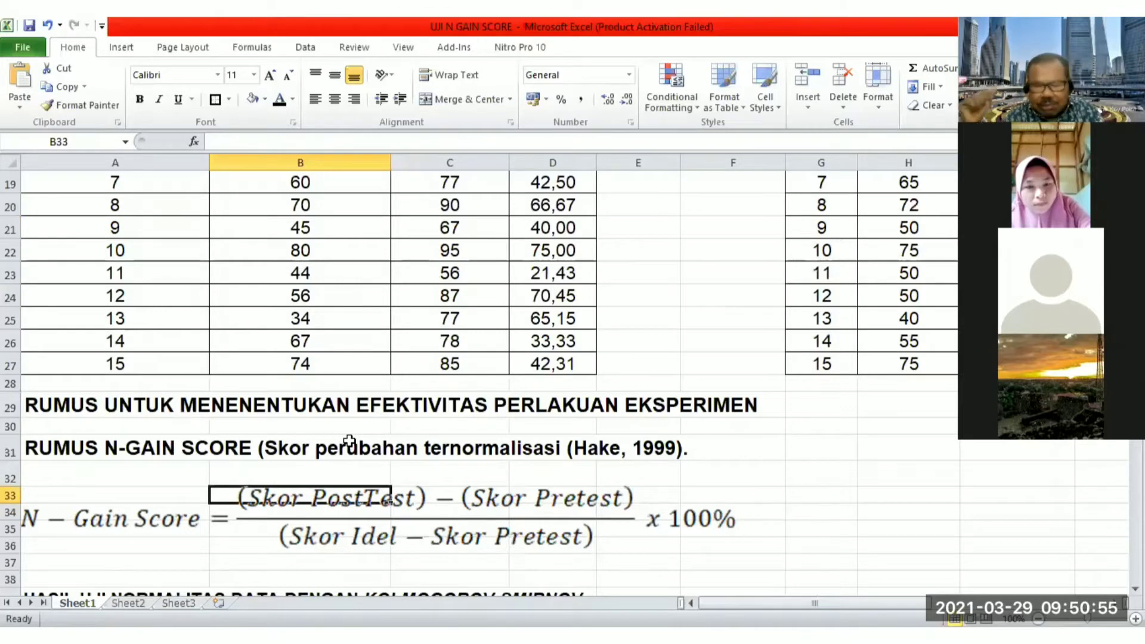
key("Down")
key("Down")
key("Right")
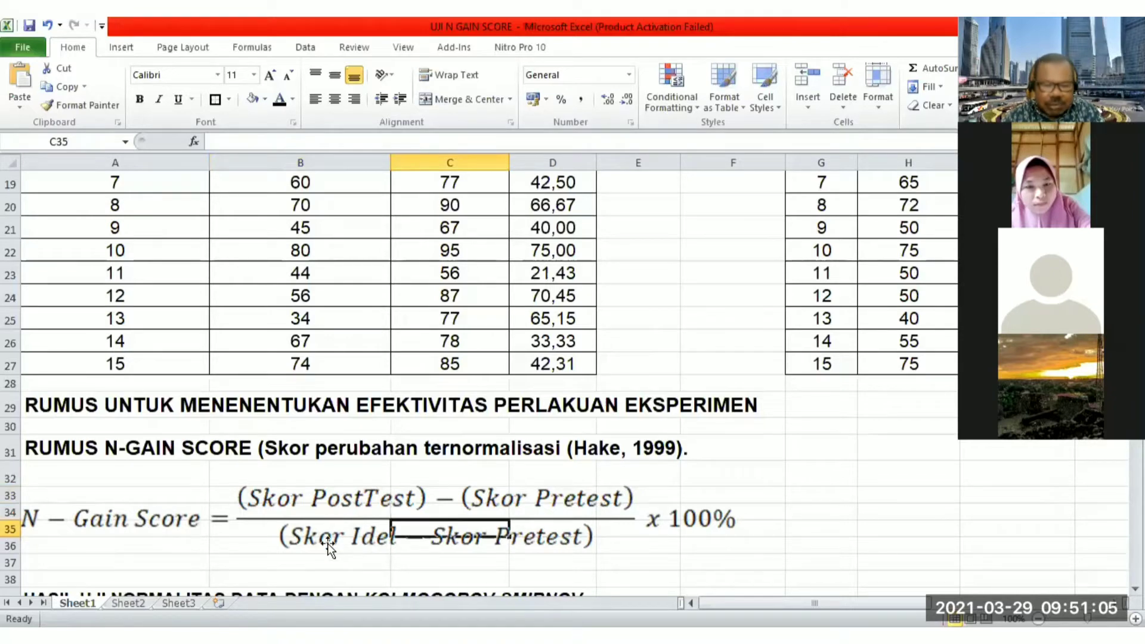
Step: Go to the Kolmogorov-Smirnov normality test section below the N-Gain Score formula
key("Down")
key("Down")
key("Down")
key("Down")
key("Down")
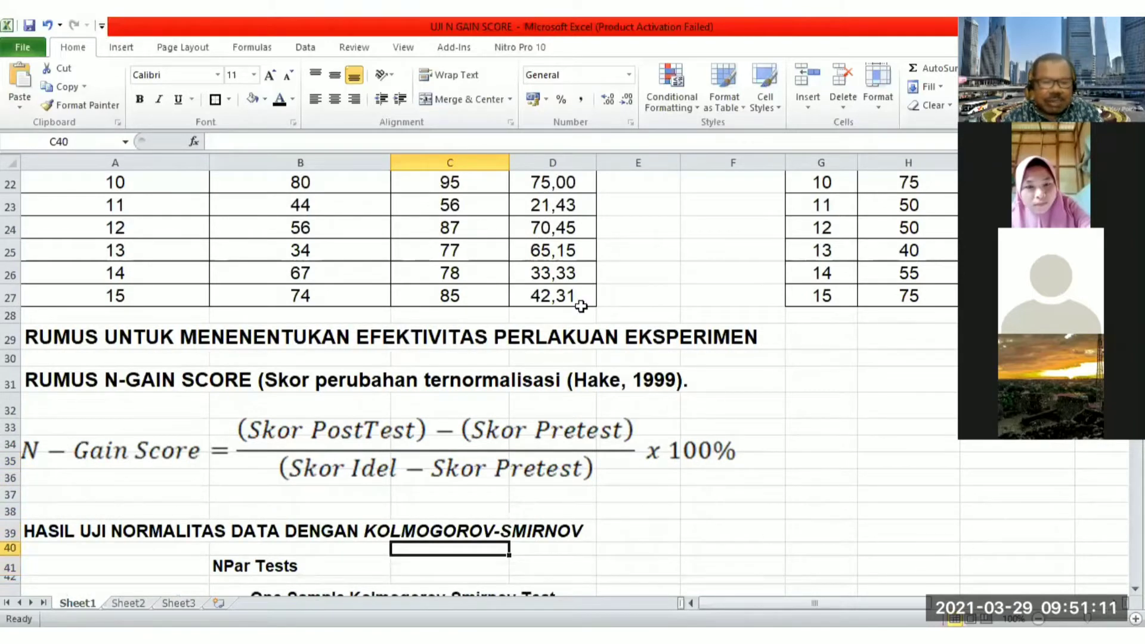
Step: Clear respondent 1's N-Gain formula from cell D13 in the CTL class table
key("Up")
key("Up")
key("Up")
key("Up")
key("Up")
key("Up")
key("Up")
key("Up")
key("Up")
key("Up")
key("Up")
key("Up")
key("Up")
key("Up")
key("Up")
key("Up")
key("Up")
key("Up")
key("Up")
key("Up")
key("Down")
key("Down")
key("Down")
key("Right")
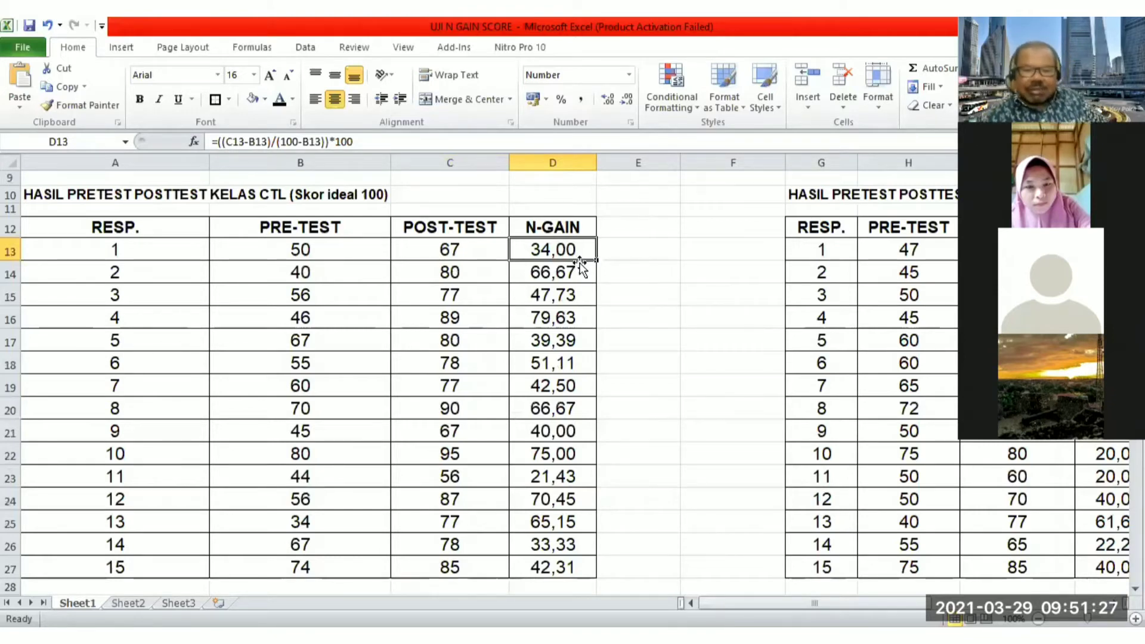
key("BackSpace")
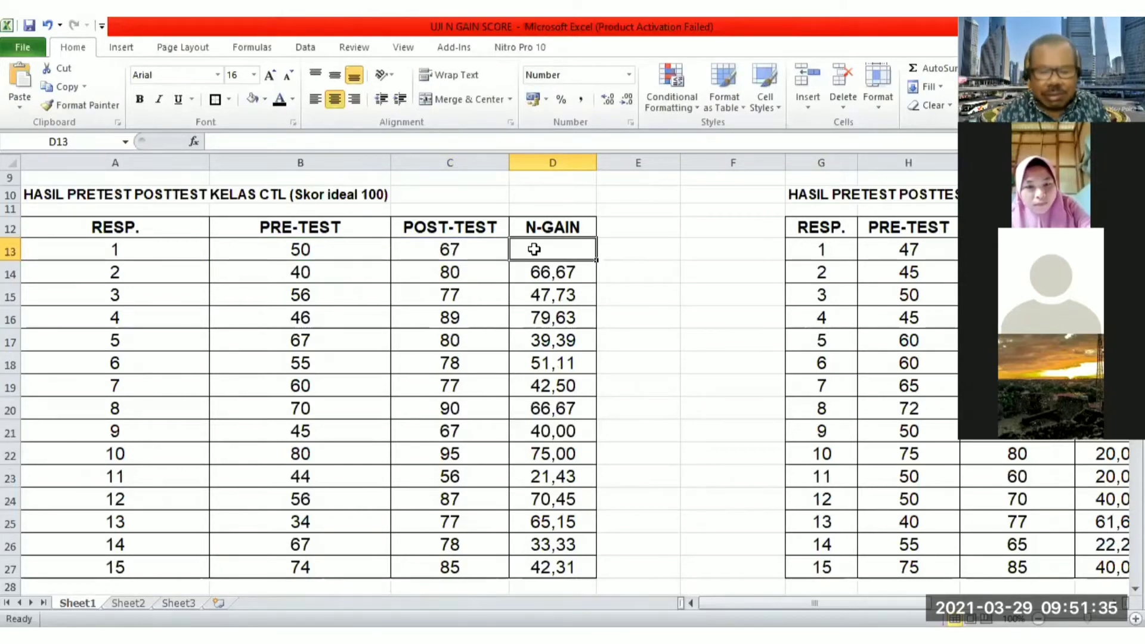
Step: Enter the N-Gain formula =(C13-B13)/(100-B13)*100 for respondent 1 in cell D13
type("=(")
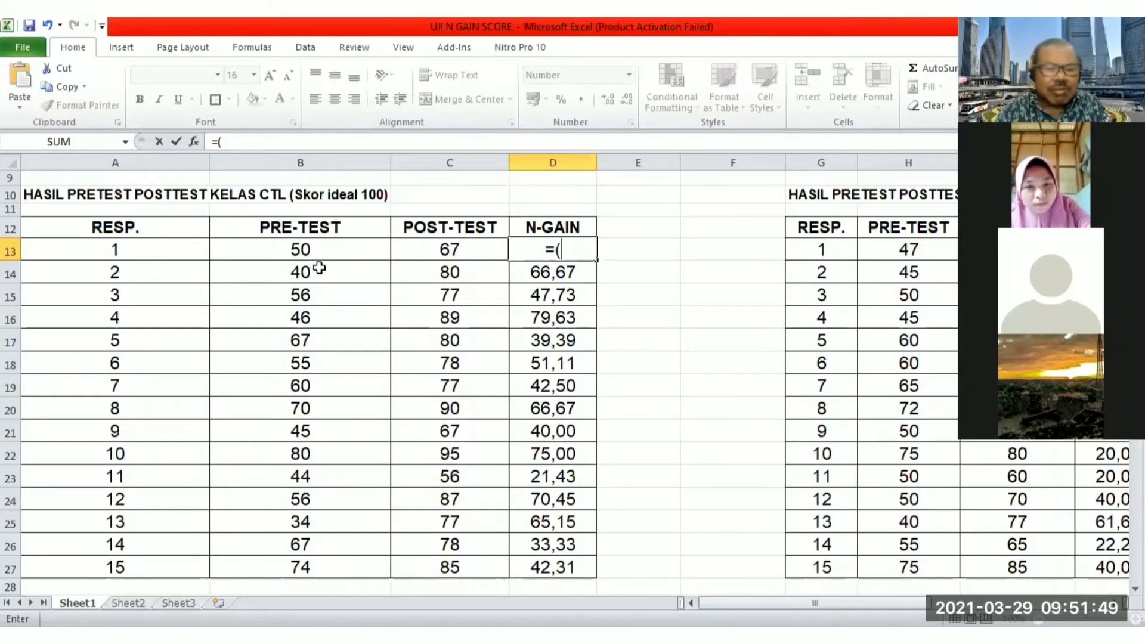
left_click(449, 249)
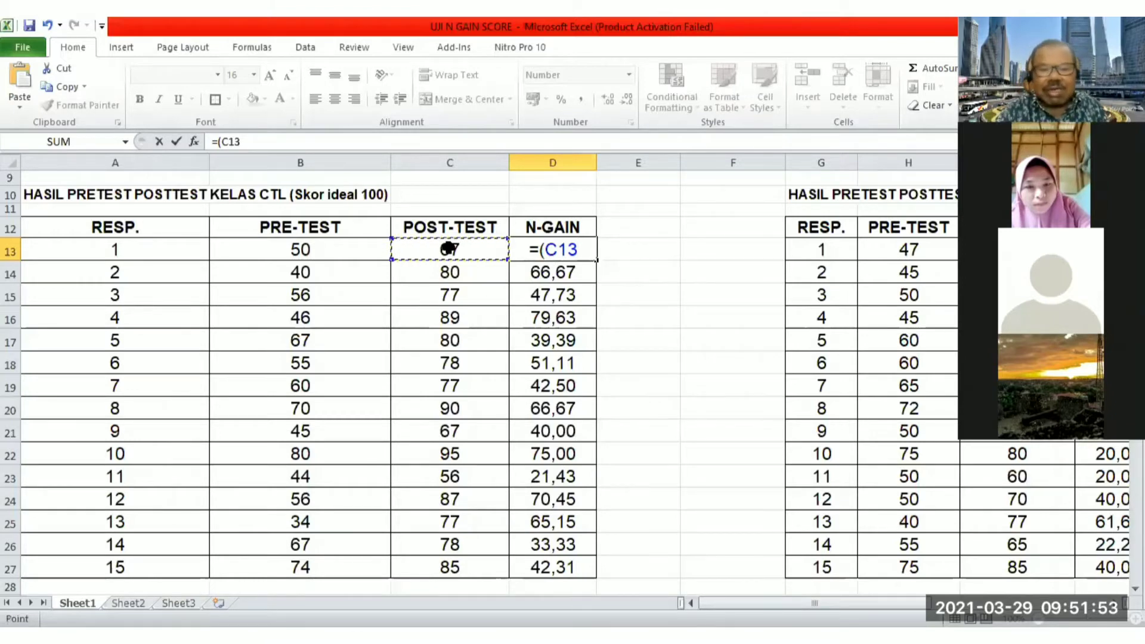
type("-")
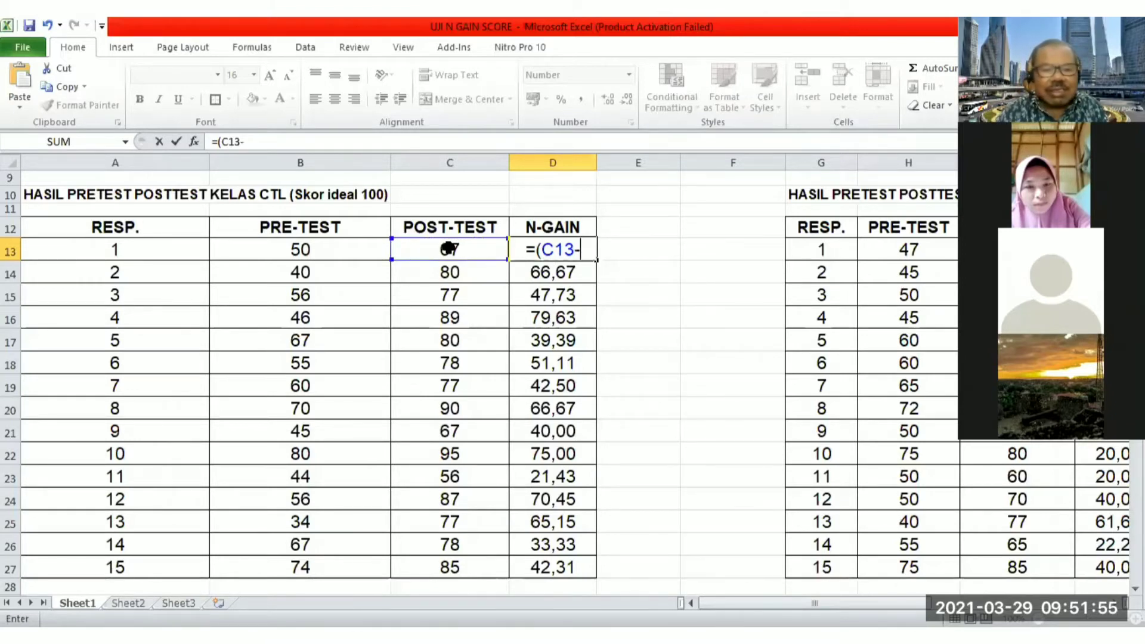
left_click(301, 251)
type(")")
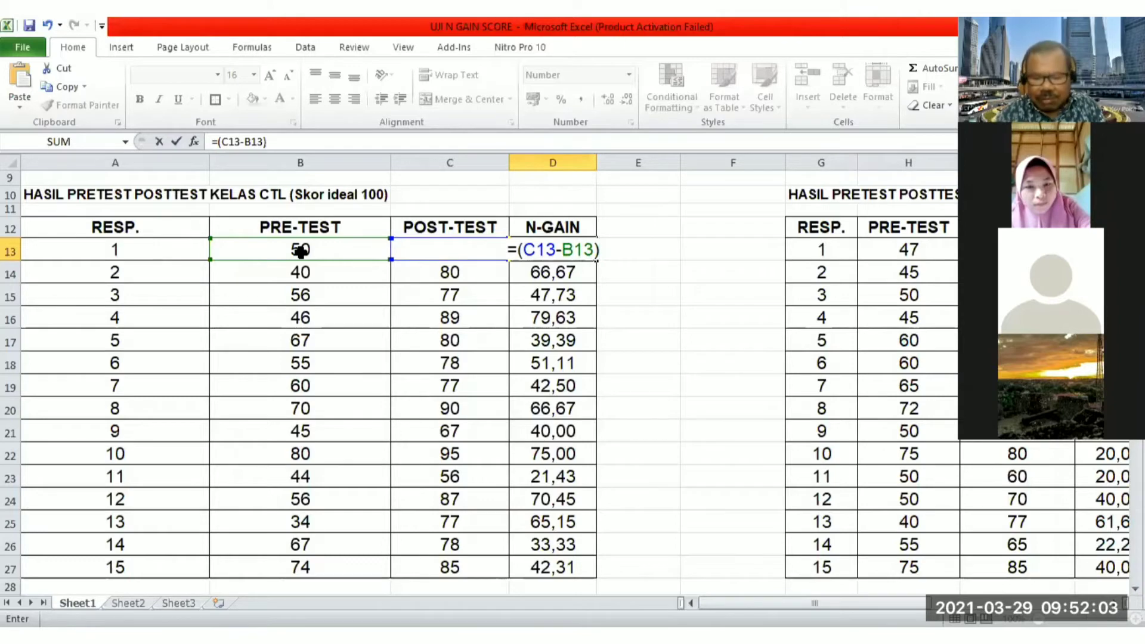
type("/(")
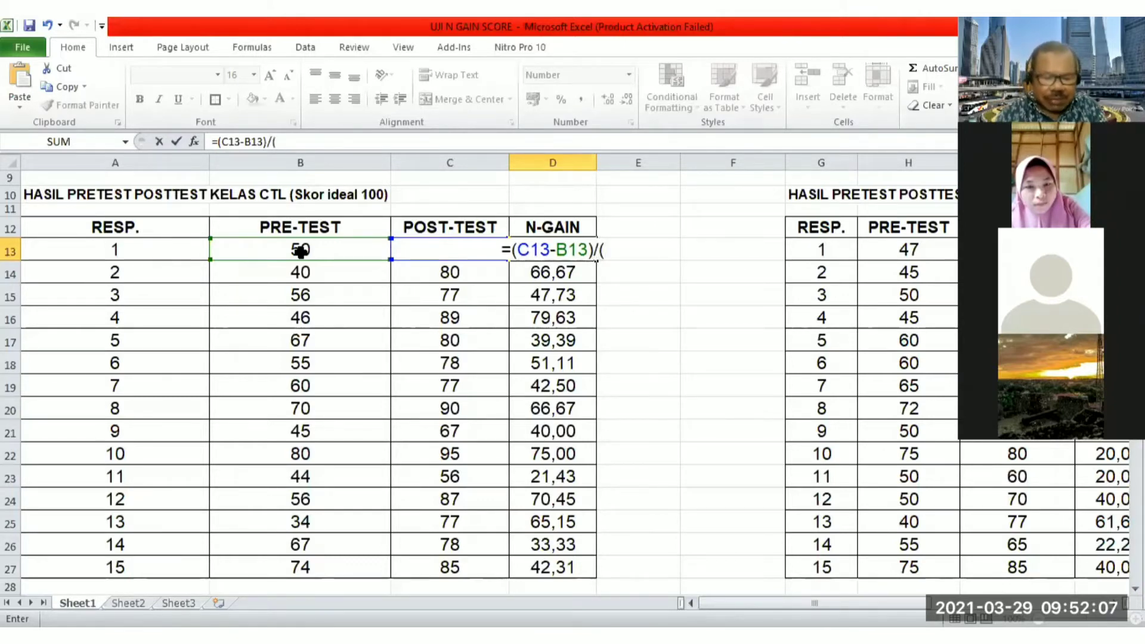
type("100")
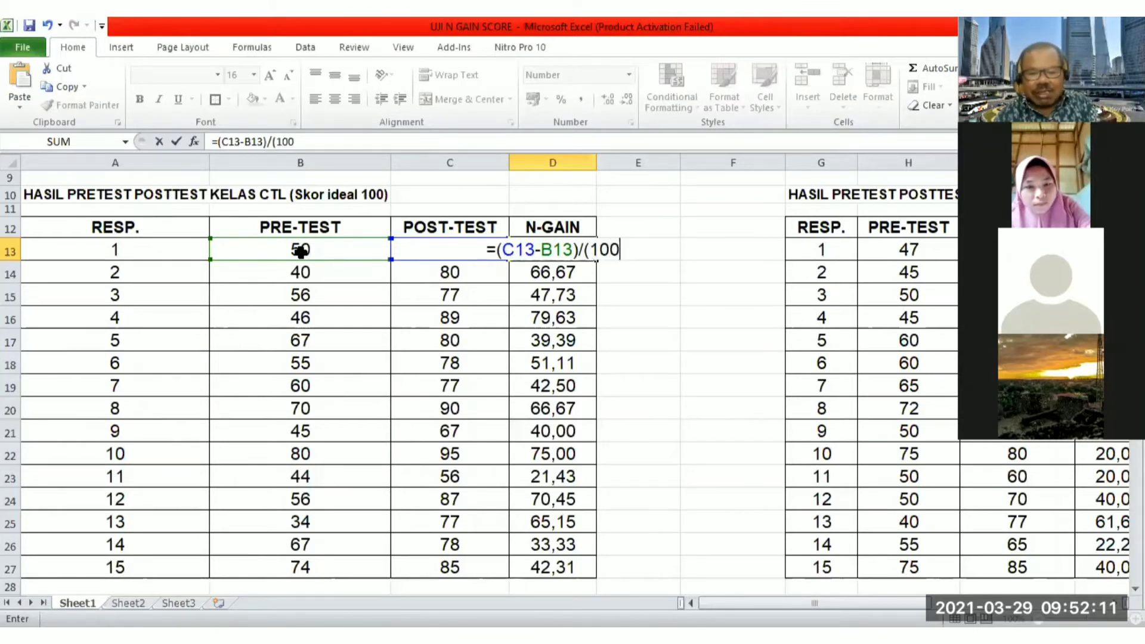
type("-")
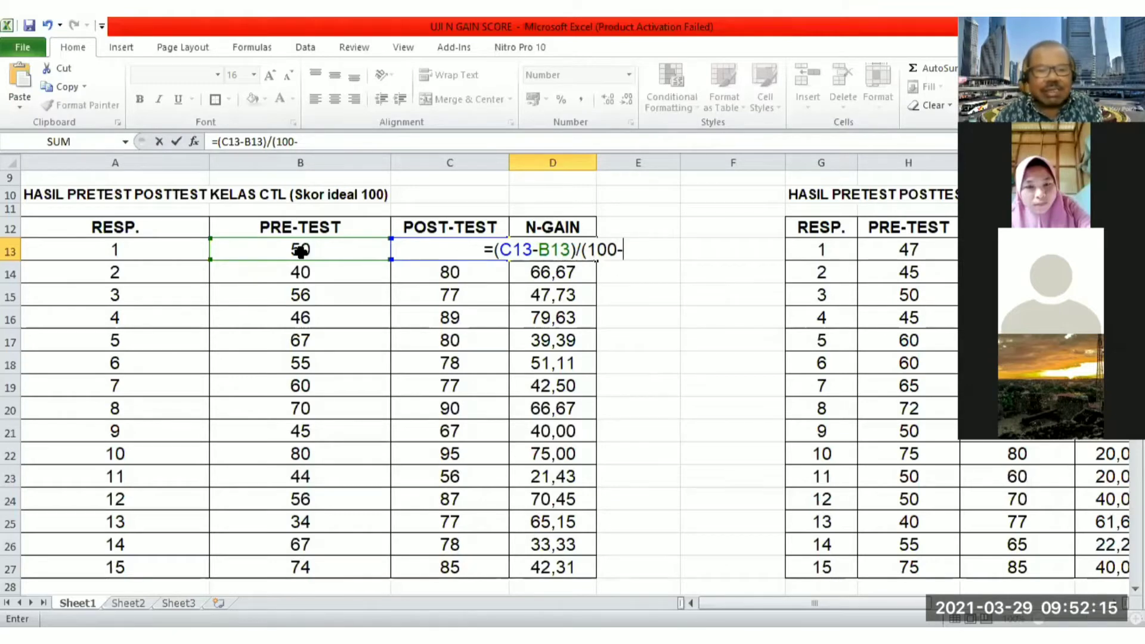
left_click(301, 250)
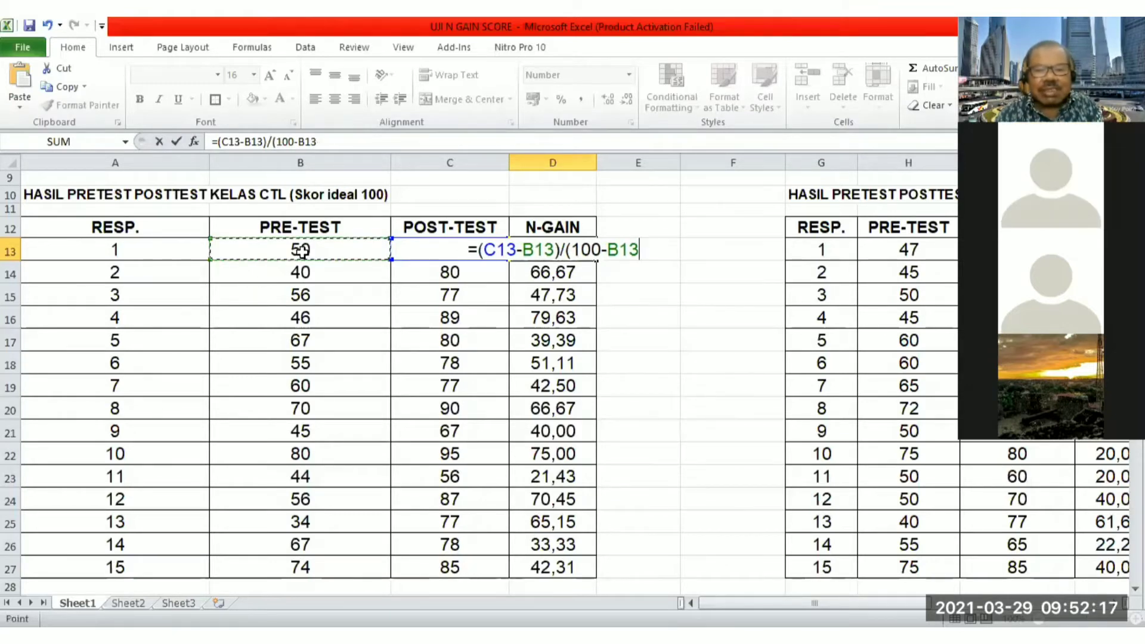
type(")")
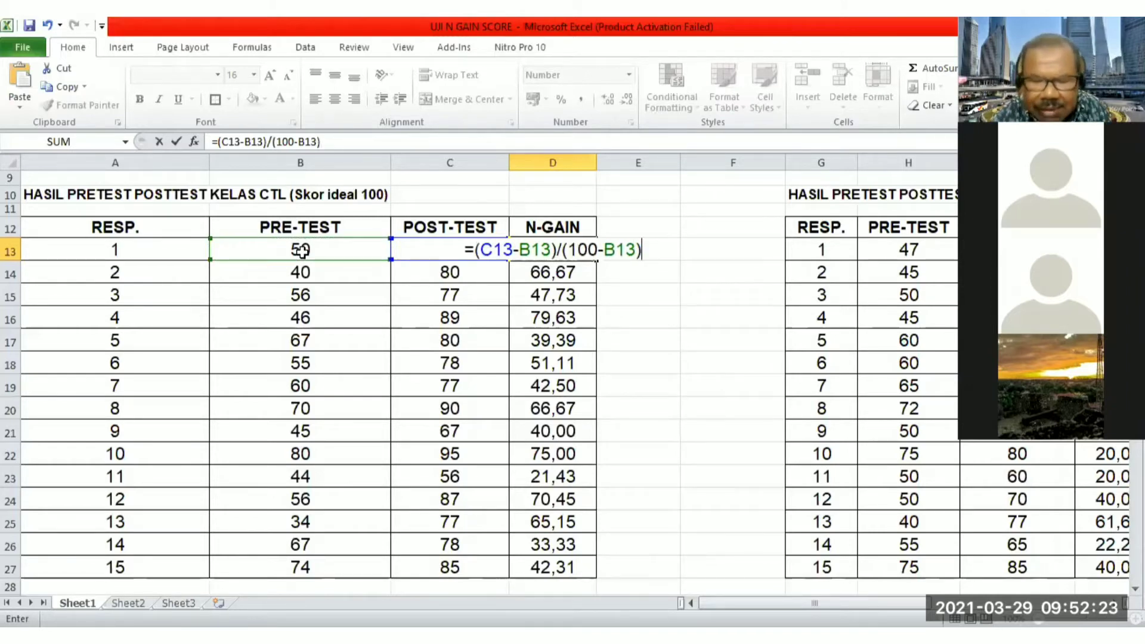
type("*100")
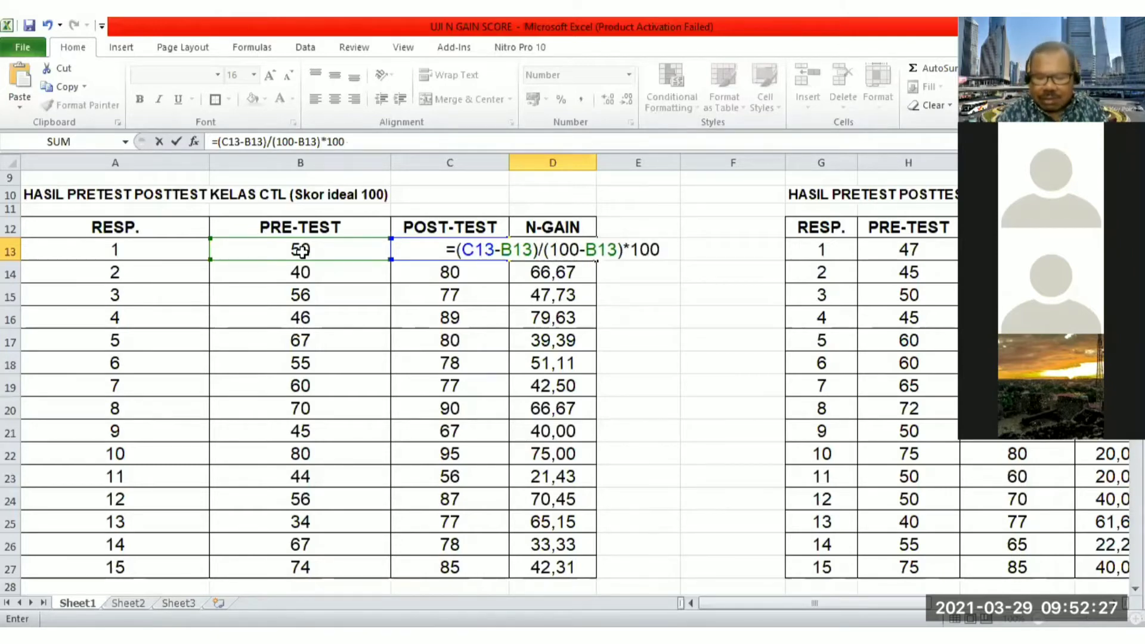
key("Return")
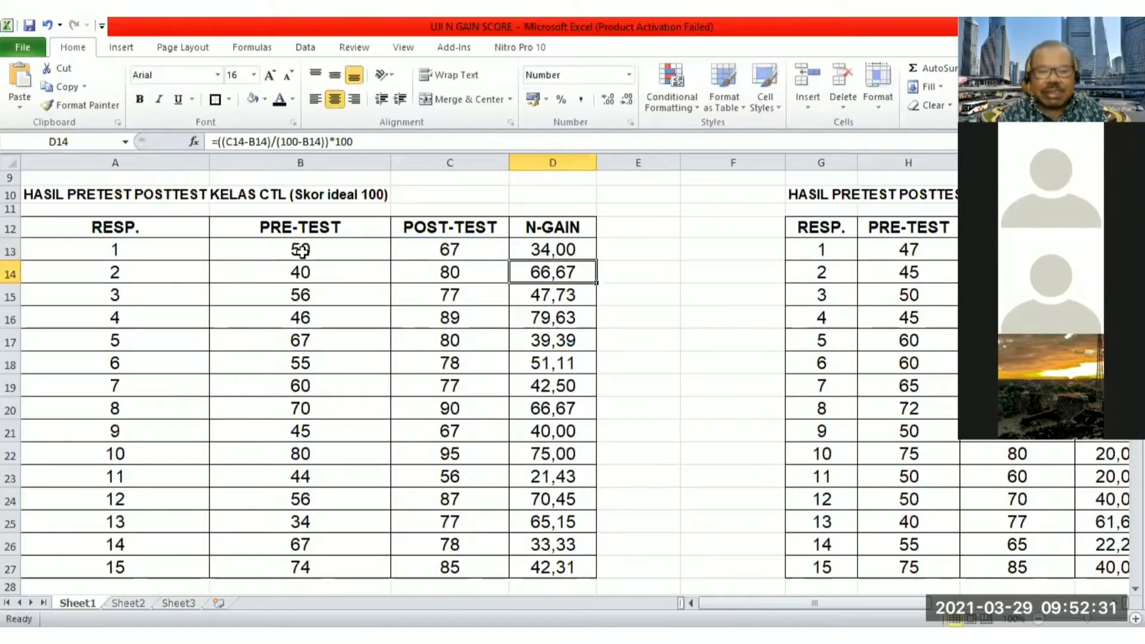
Step: Delete the existing N-Gain values of respondents 2 to 15 in D14:D27
key("shift+Down")
key("shift+Down")
key("shift+Down")
key("shift+Down")
key("shift+Down")
key("shift+Down")
key("shift+Down")
key("shift+Down")
key("shift+Down")
key("shift+Down")
key("shift+Down")
key("shift+Down")
key("shift+Down")
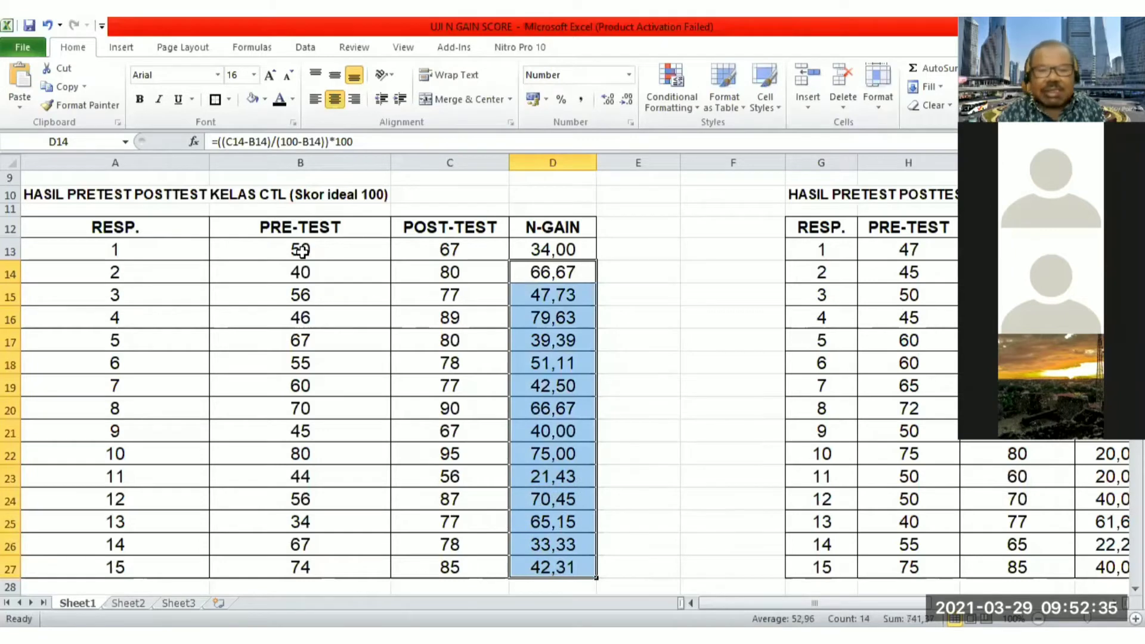
key("Delete")
Step: Fill the N-Gain formula in D13 down through D27 for all CTL class respondents
key("Up")
key("shift+Down")
key("shift+Down")
key("shift+Down")
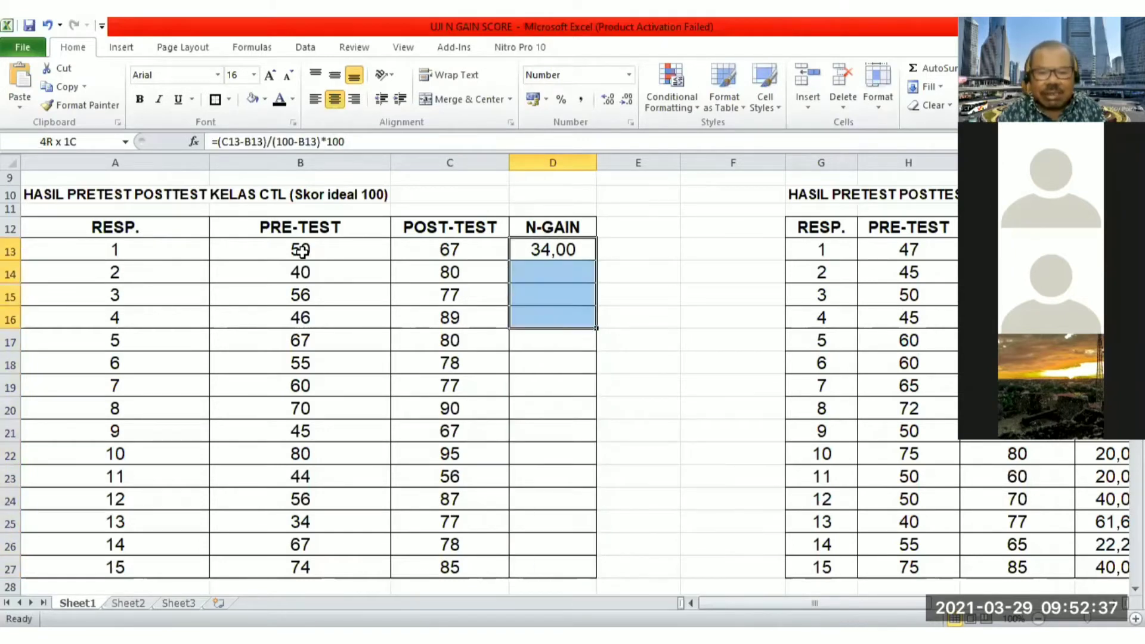
key("shift+Down")
key("shift+Down")
key("shift+Down")
key("shift+Down")
key("shift+Down")
key("shift+Down")
key("shift+Down")
key("shift+Down")
key("shift+Down")
key("shift+Down")
key("shift+Down")
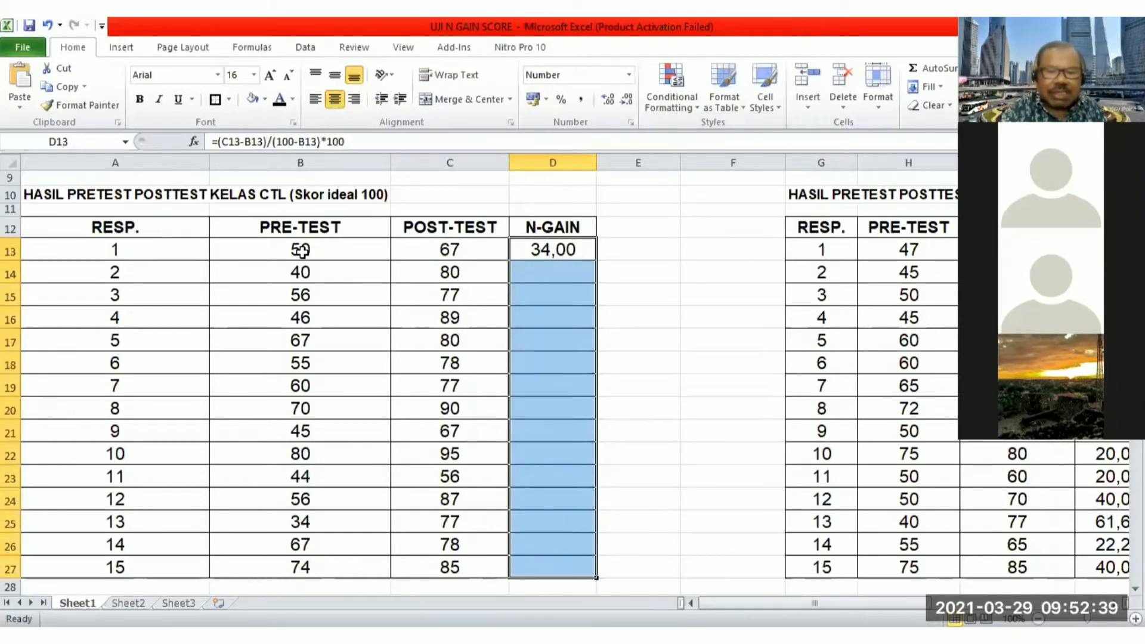
key("ctrl+d")
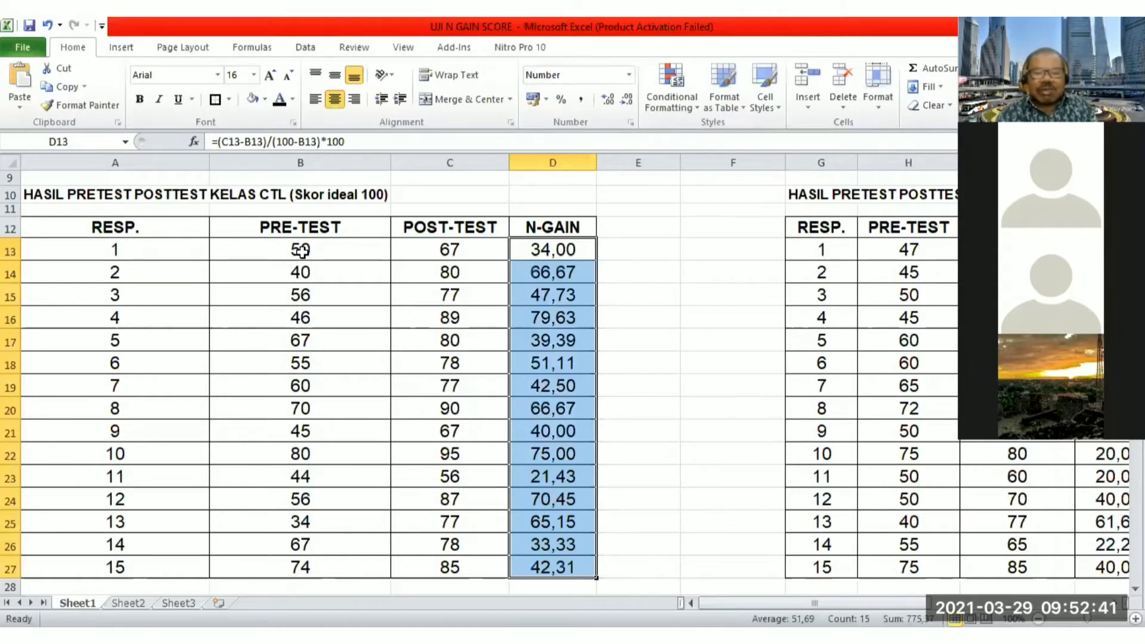
Step: Clear the filled N-Gain values in D14:D27, keeping respondent 1's formula in D13
key("Down")
key("Up")
key("Down")
key("shift+Down")
key("shift+Down")
key("shift+Down")
key("shift+Down")
key("shift+Down")
key("shift+Down")
key("shift+Down")
key("shift+Down")
key("shift+Down")
key("shift+Down")
key("shift+Down")
key("shift+Down")
key("shift+Down")
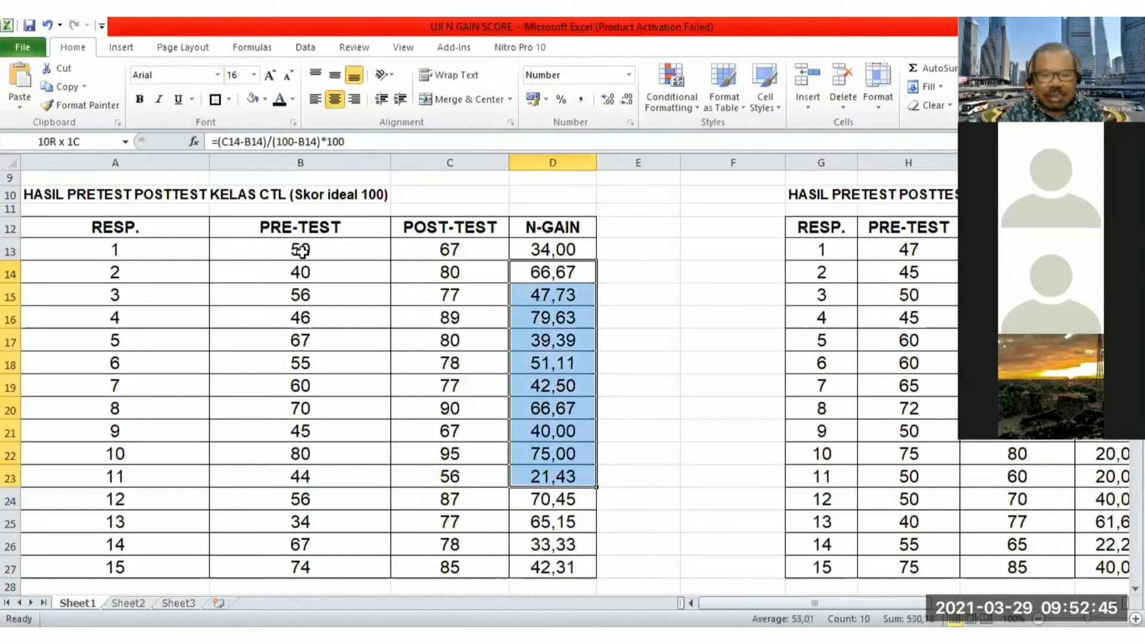
key("Delete")
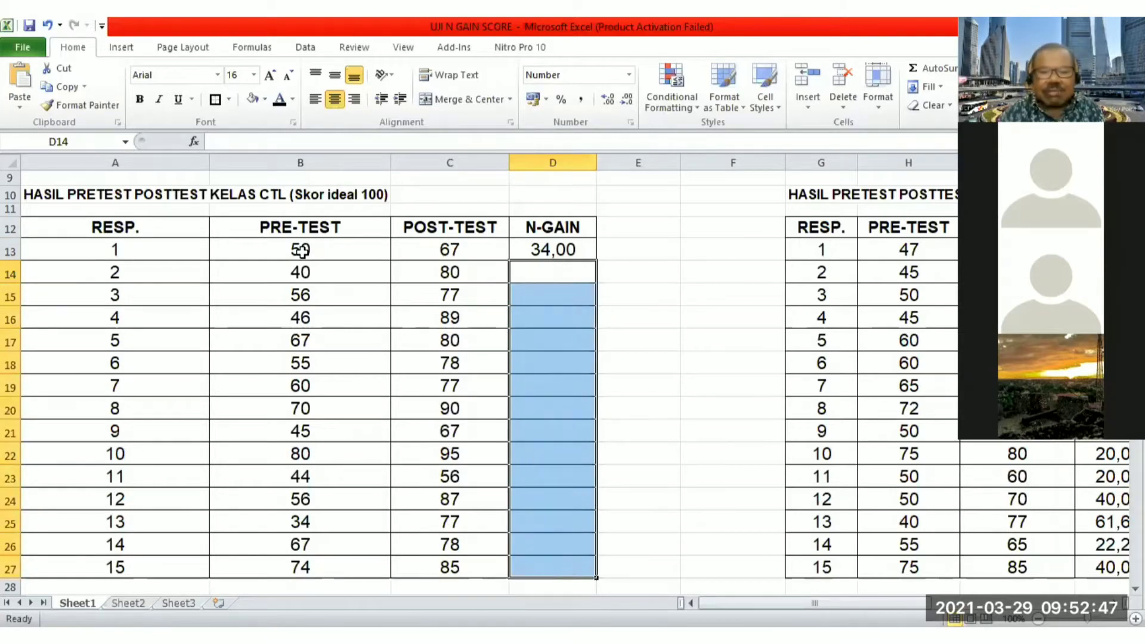
Step: Copy respondent 1's N-Gain formula from D13 into D14:D27 using the fill handle
left_click(594, 253)
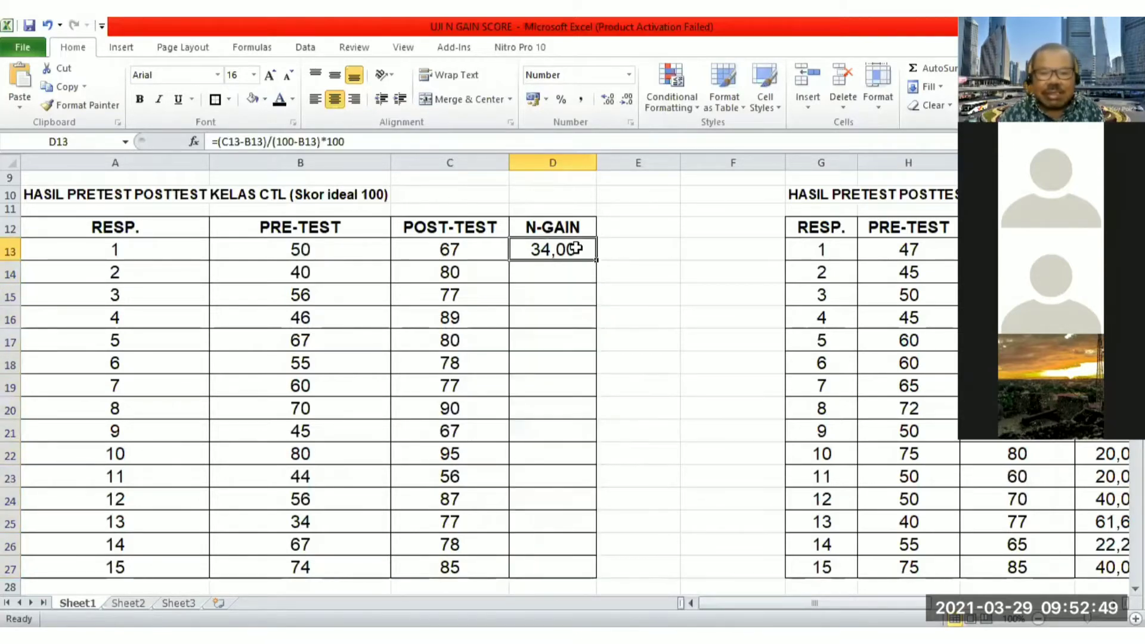
left_click_drag(595, 259, 588, 580)
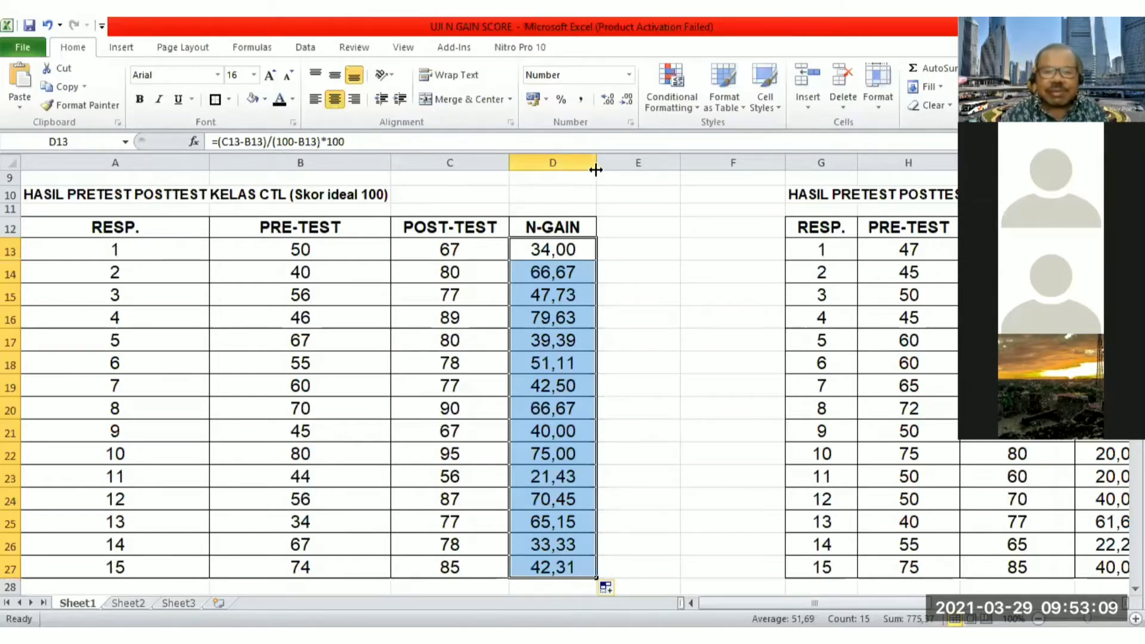
Step: Review respondent 1's pre-test, post-test and N-Gain cells in row 13 of the CTL class table
left_click(249, 253)
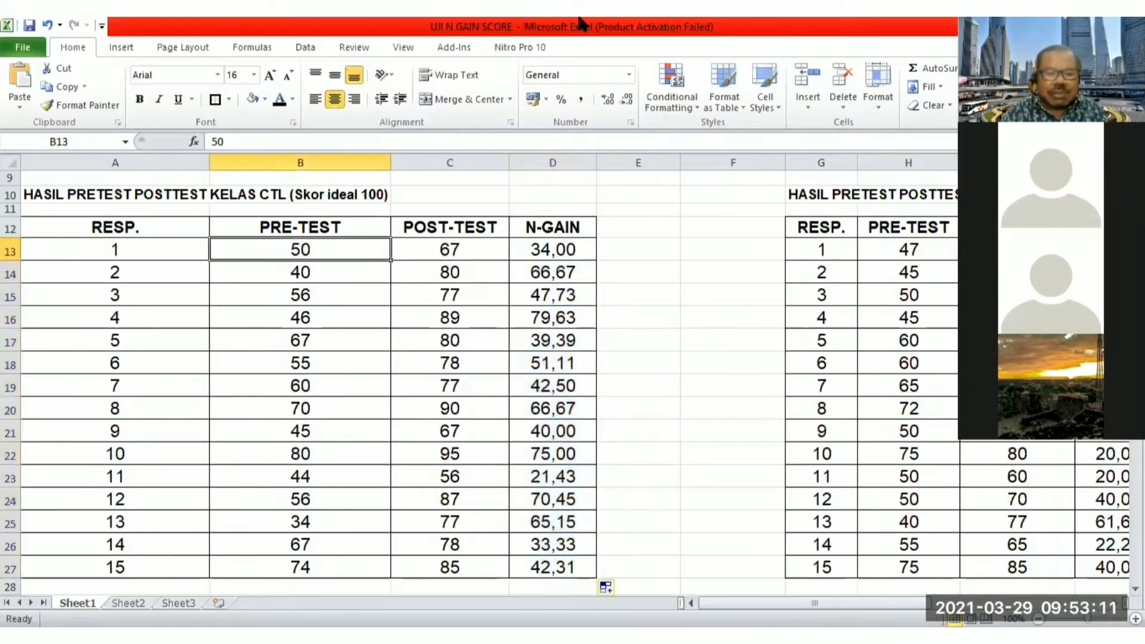
key("Right")
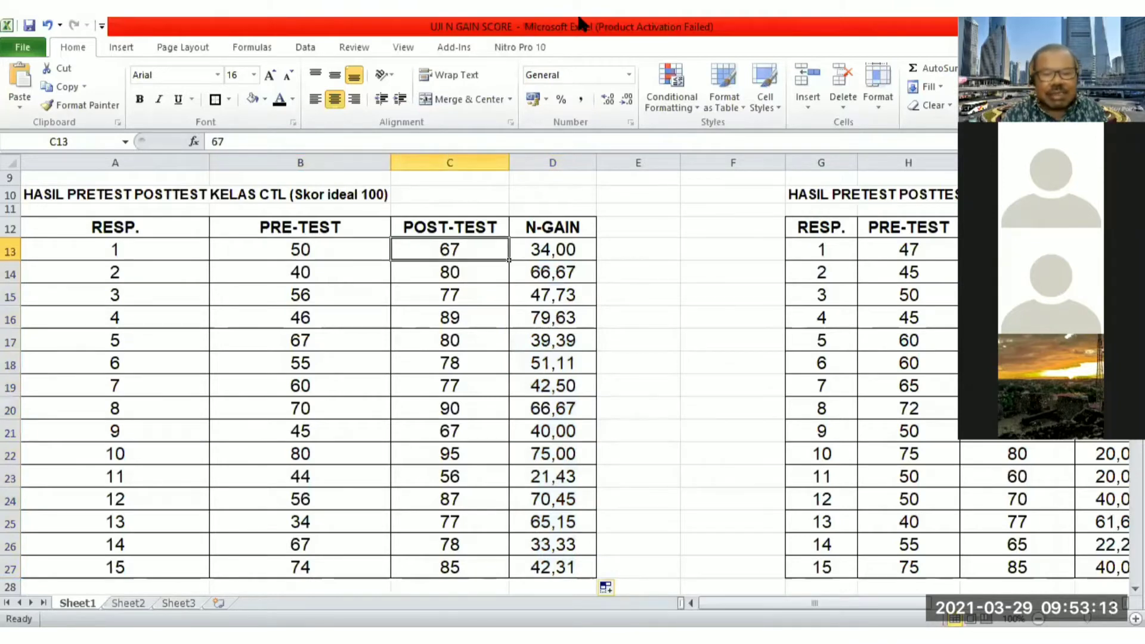
key("Right")
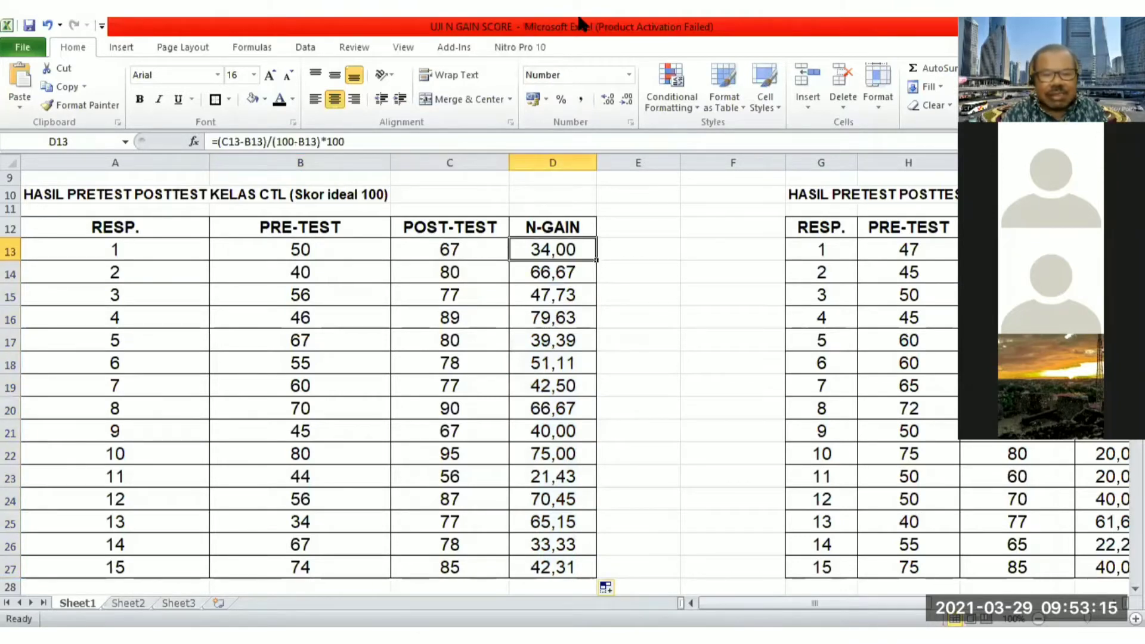
Step: Go to the PBL class table and examine respondent 1's post-test score and N-Gain formula in J13
key("Right")
key("Right")
key("Right")
key("Right")
key("Right")
key("Right")
key("Right")
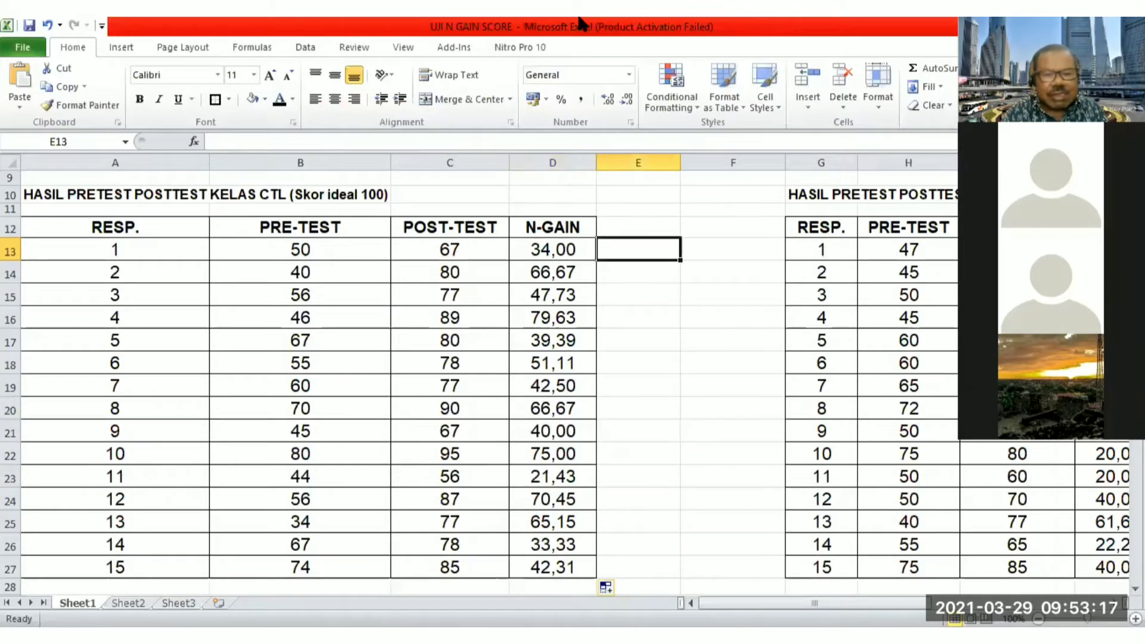
key("Left")
key("Left")
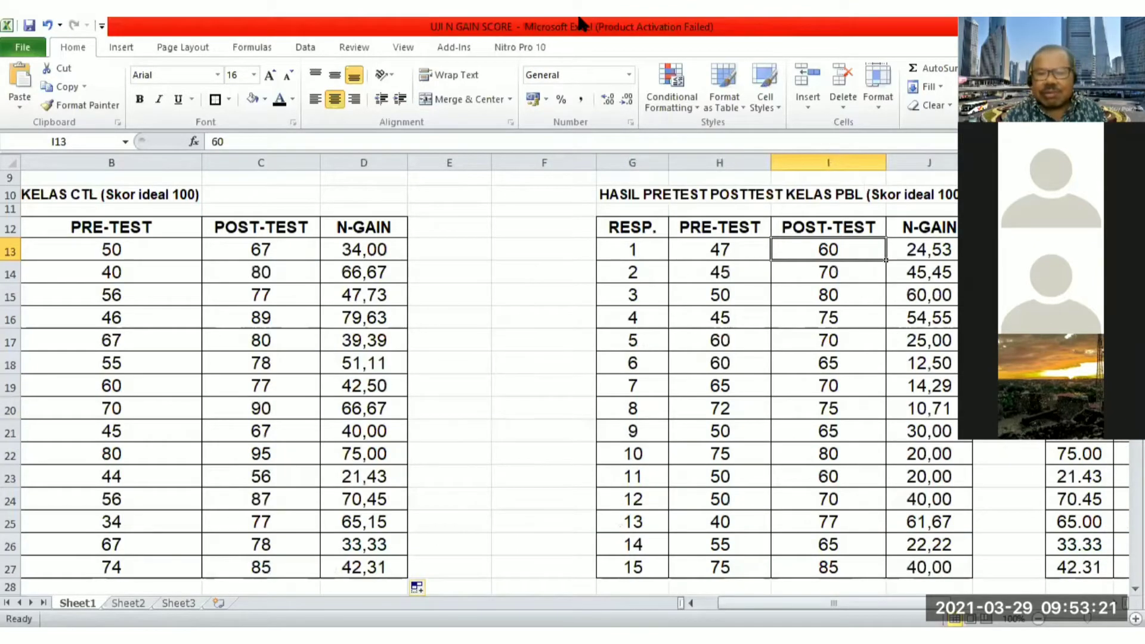
key("Up")
key("Up")
key("Up")
key("Down")
key("Down")
key("Down")
key("Right")
key("Right")
key("Left")
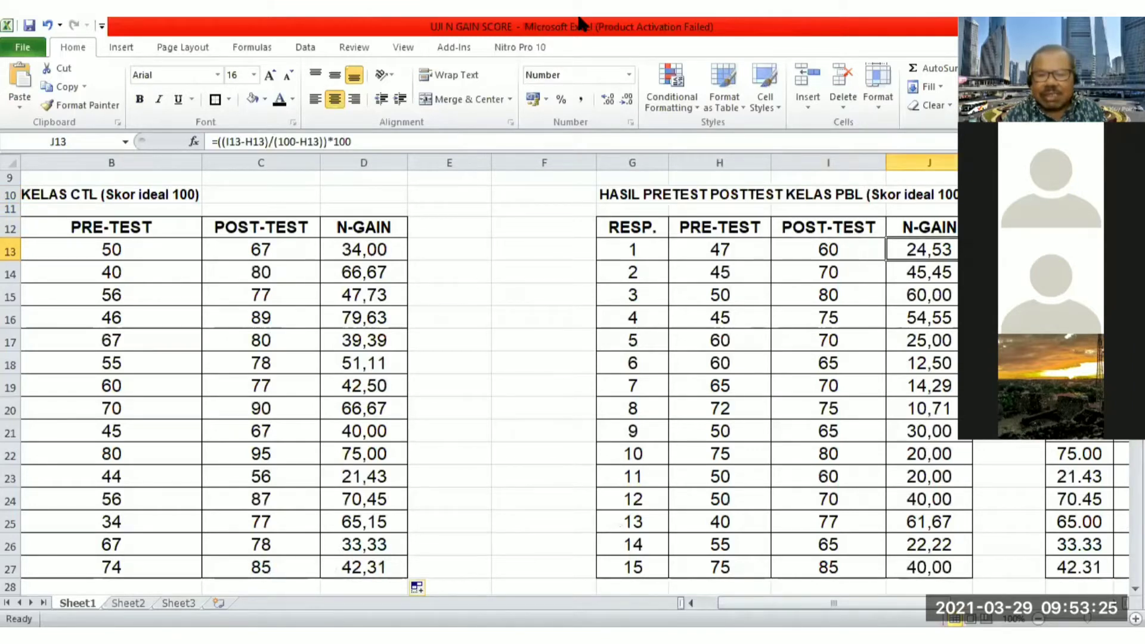
key("Right")
key("Right")
key("Left")
key("Left")
Step: Go down past the PBL class N-Gain values and look at the N-Gain Score formula below the tables
key("Down")
key("Down")
key("Down")
key("Down")
key("Down")
key("Down")
key("Down")
key("Down")
key("Down")
key("Down")
key("Down")
key("Down")
key("Down")
key("Down")
key("Down")
key("Down")
key("Down")
key("Down")
key("Down")
key("Down")
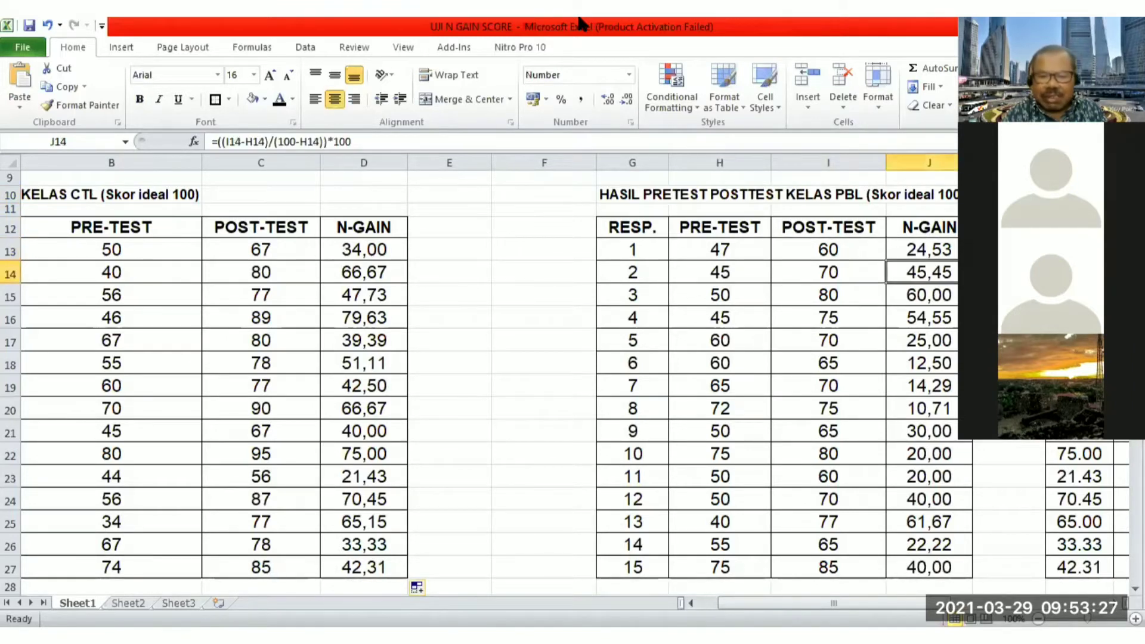
key("Down")
key("Down")
key("Down")
key("Left")
key("Left")
key("Left")
key("Left")
key("Left")
key("Left")
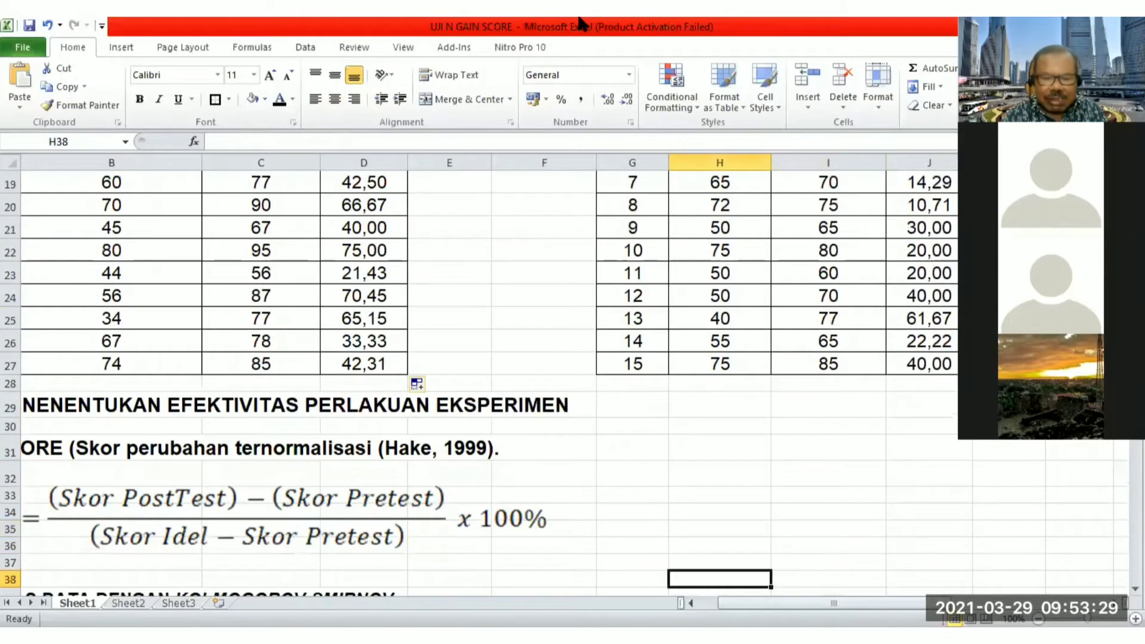
key("Left")
key("Up")
key("Right")
key("Right")
key("Right")
key("Right")
key("Right")
key("Right")
key("Right")
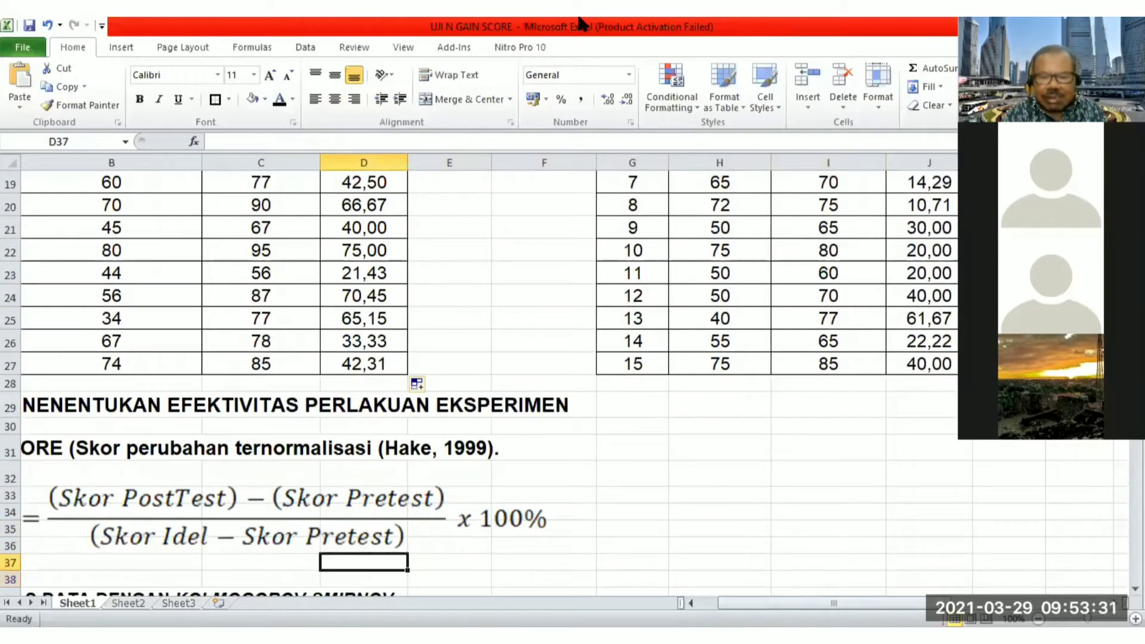
Step: Return to row 13 of the PBL class table and look at the CTL and PBL N-Gain columns beside it
key("Up")
key("Up")
key("Up")
key("Up")
key("Up")
key("Up")
key("Up")
key("Up")
key("Up")
key("Up")
key("Up")
key("Up")
key("Up")
key("Up")
key("Up")
key("Up")
key("Up")
key("Up")
key("Up")
key("Up")
key("Up")
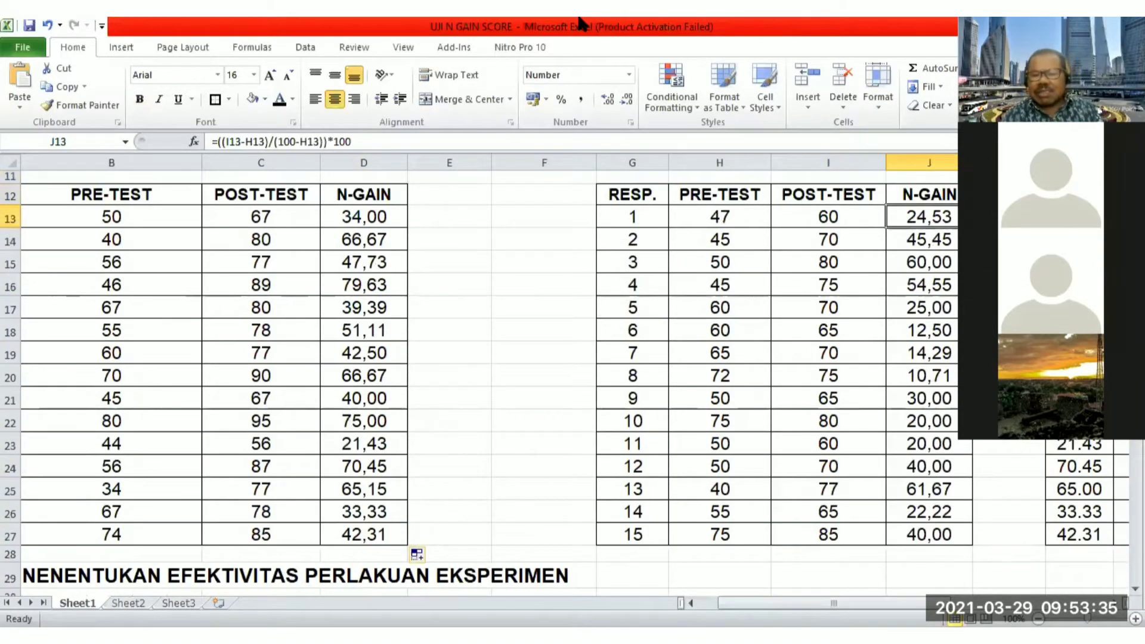
key("Right")
key("Right")
key("Right")
key("Right")
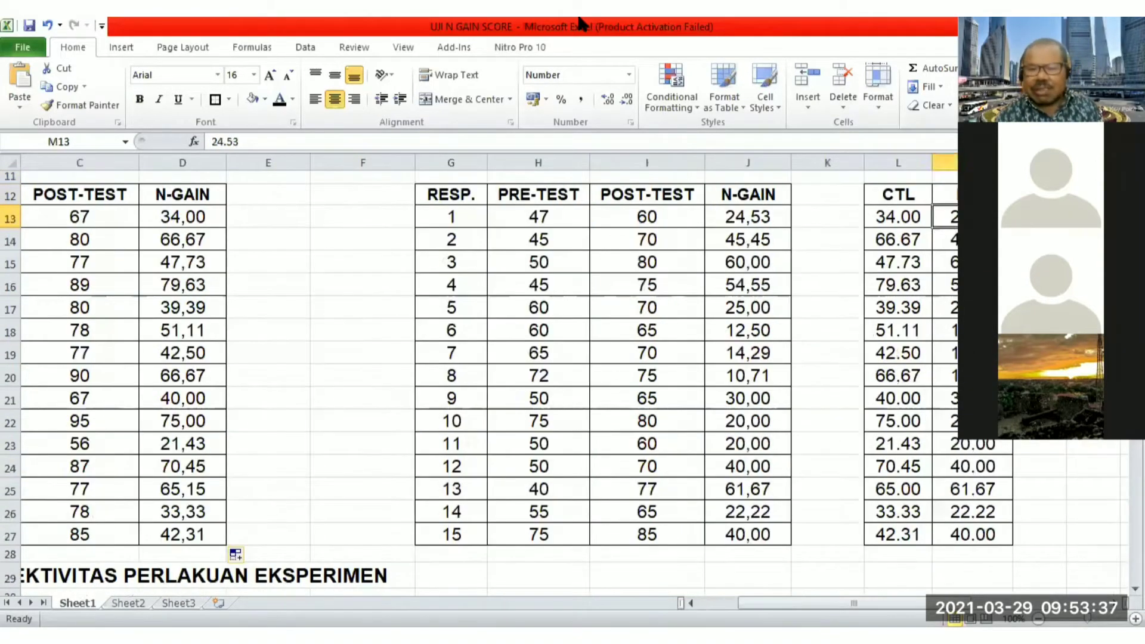
Step: Enter respondent 1's PBL class N-Gain formula =(I13-H13)/(100-H13)*100 in J13
key("Left")
key("Left")
key("Left")
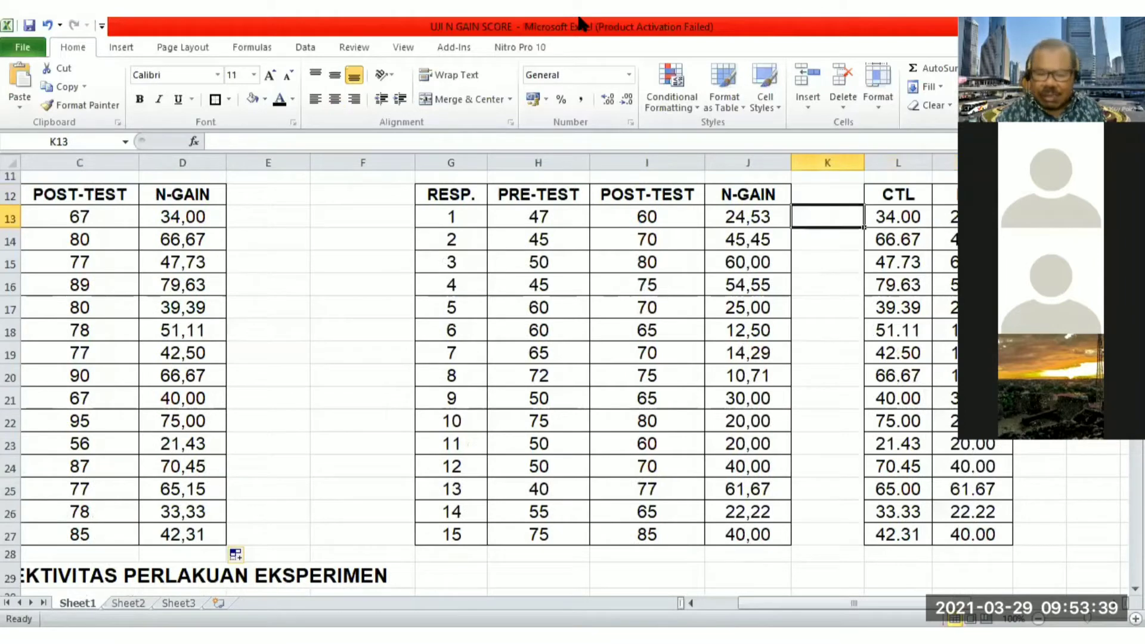
key("Left")
type("=(")
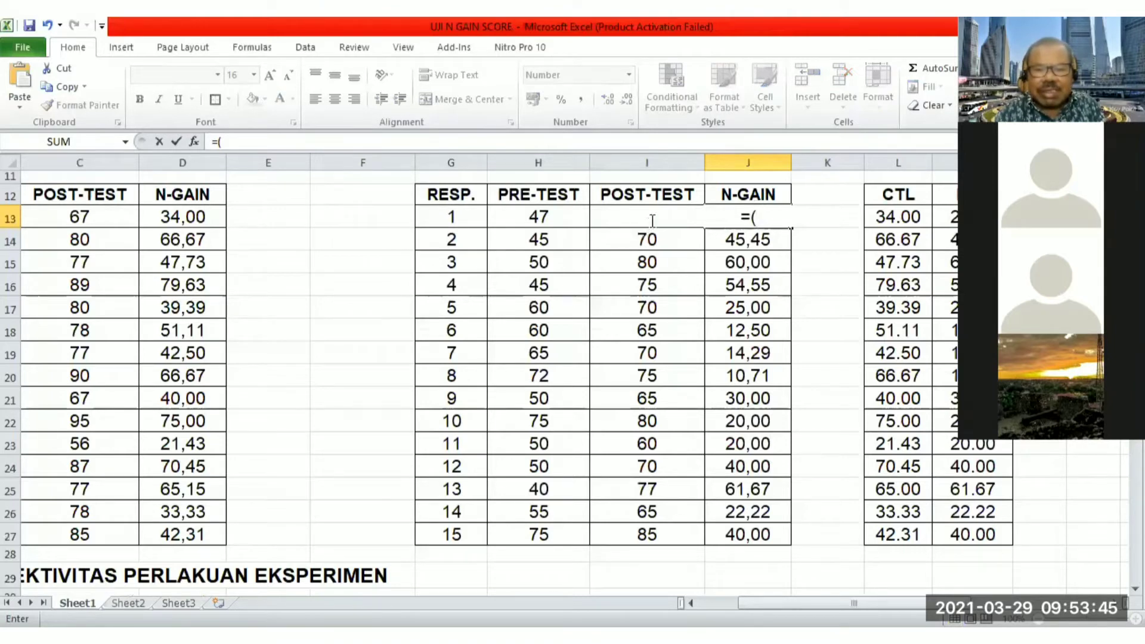
key("Left")
type("-")
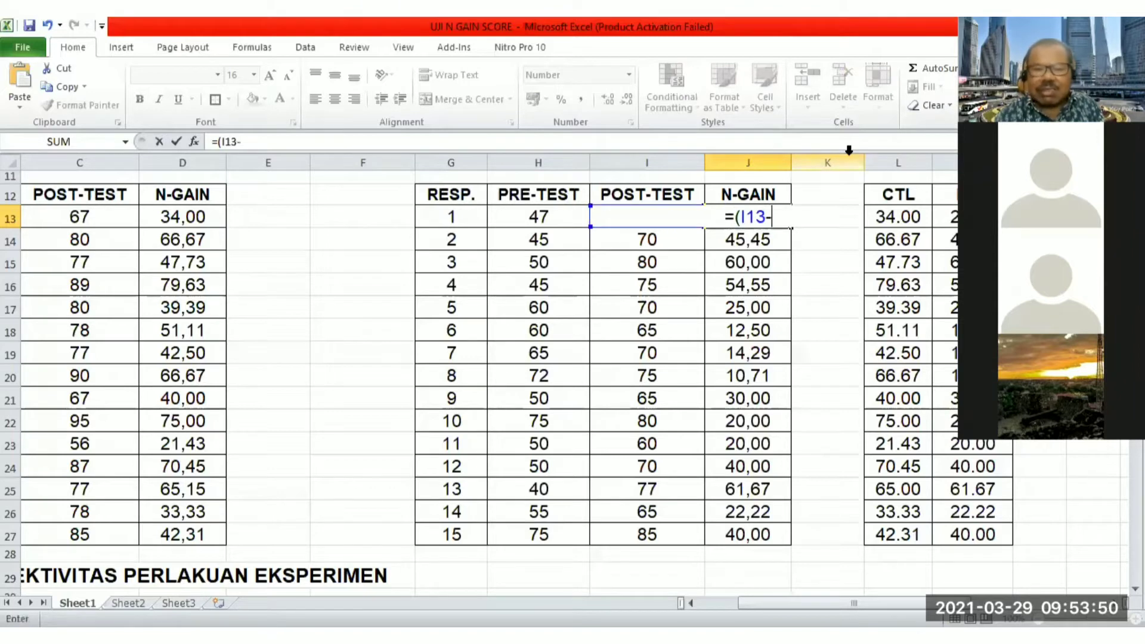
left_click(554, 214)
type(")")
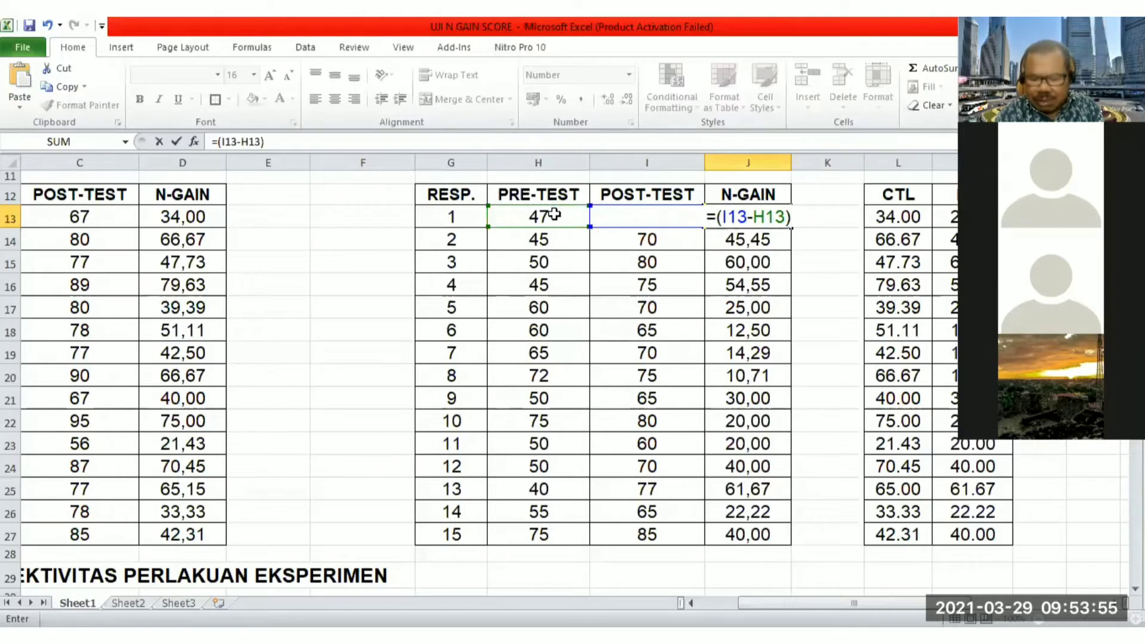
type("/")
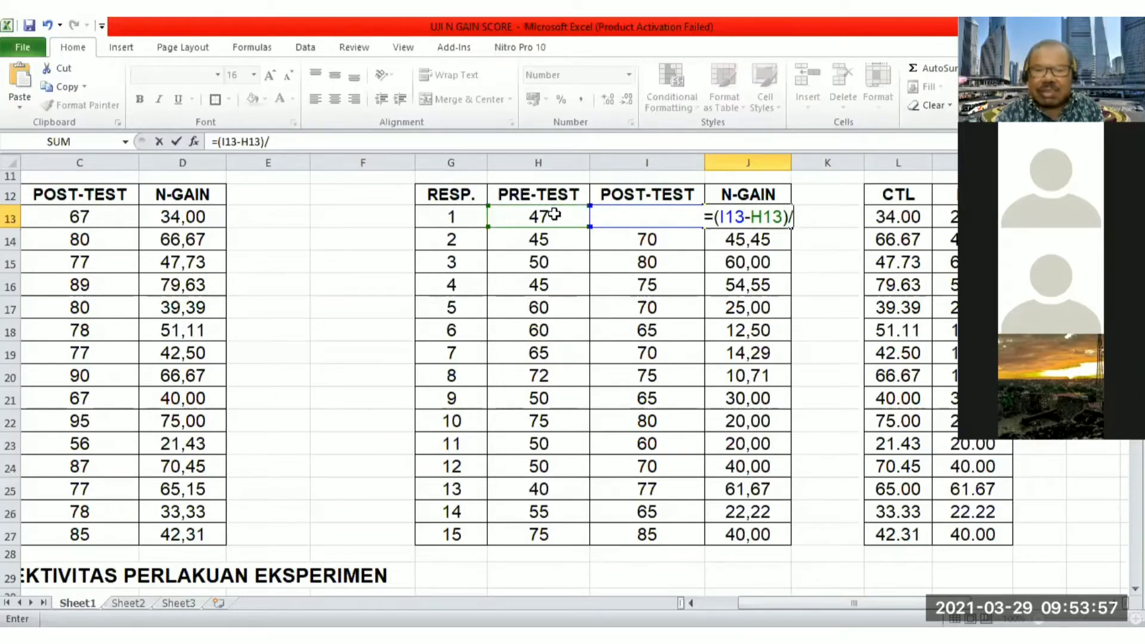
type("(")
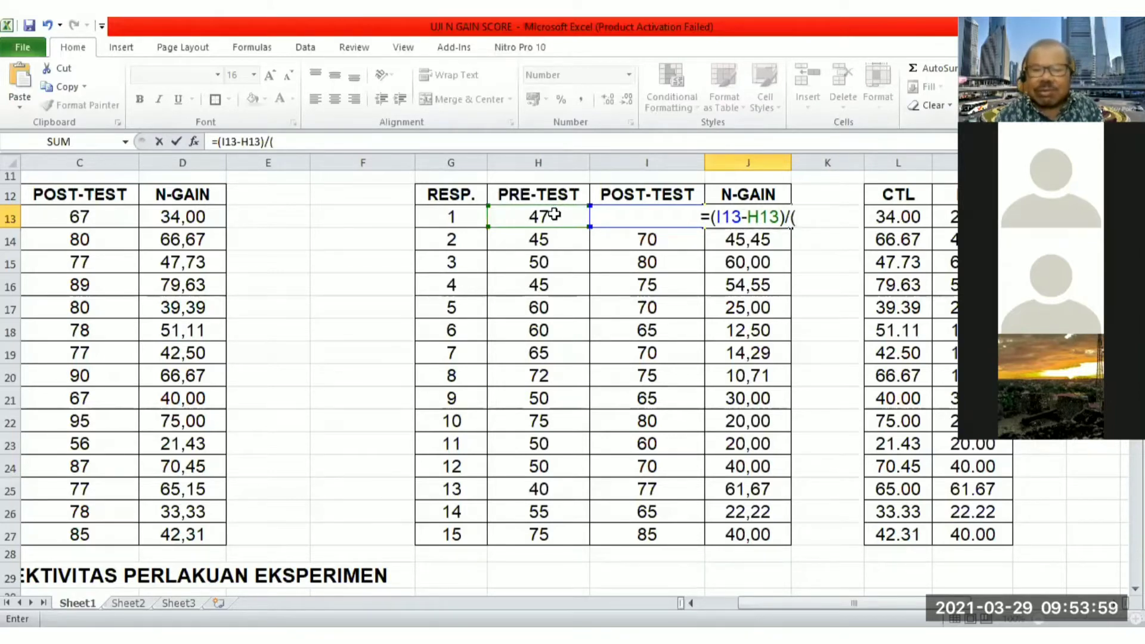
type("100")
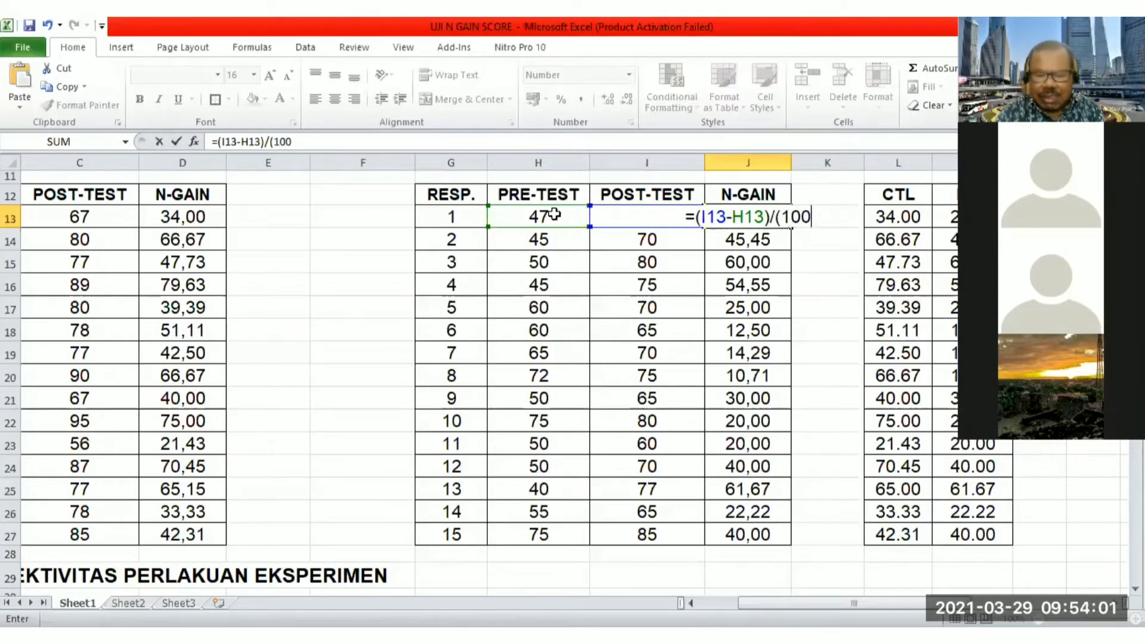
type("-")
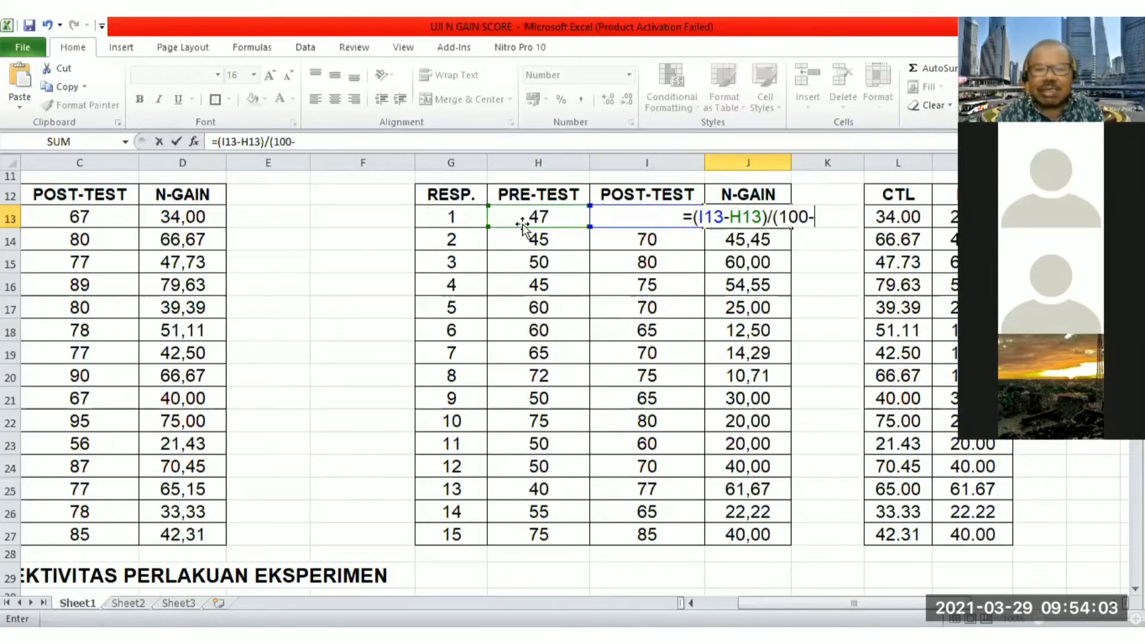
left_click(539, 216)
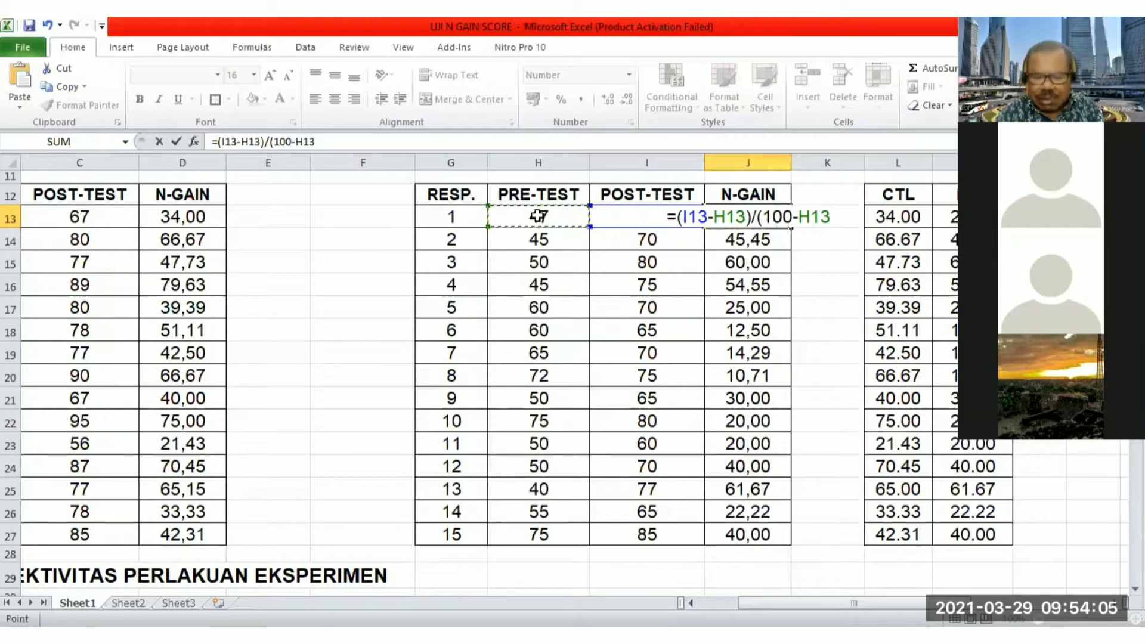
type(")*100")
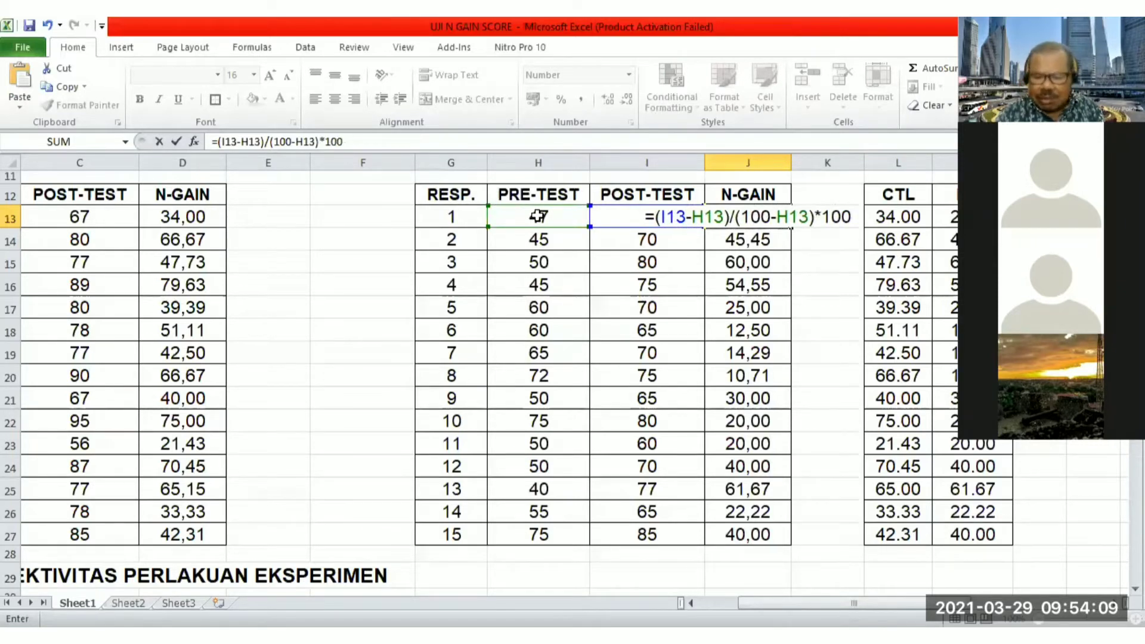
key("Return")
key("Up")
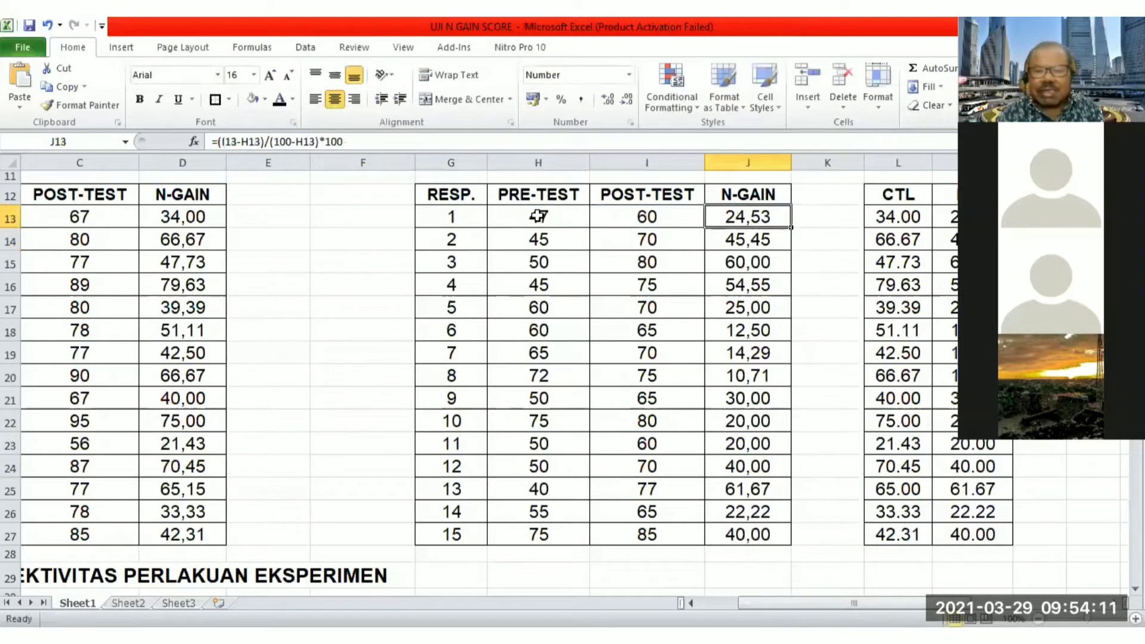
Step: Select the PBL class N-Gain values in J13:J27 to review all 15 respondents
key("Down")
key("Up")
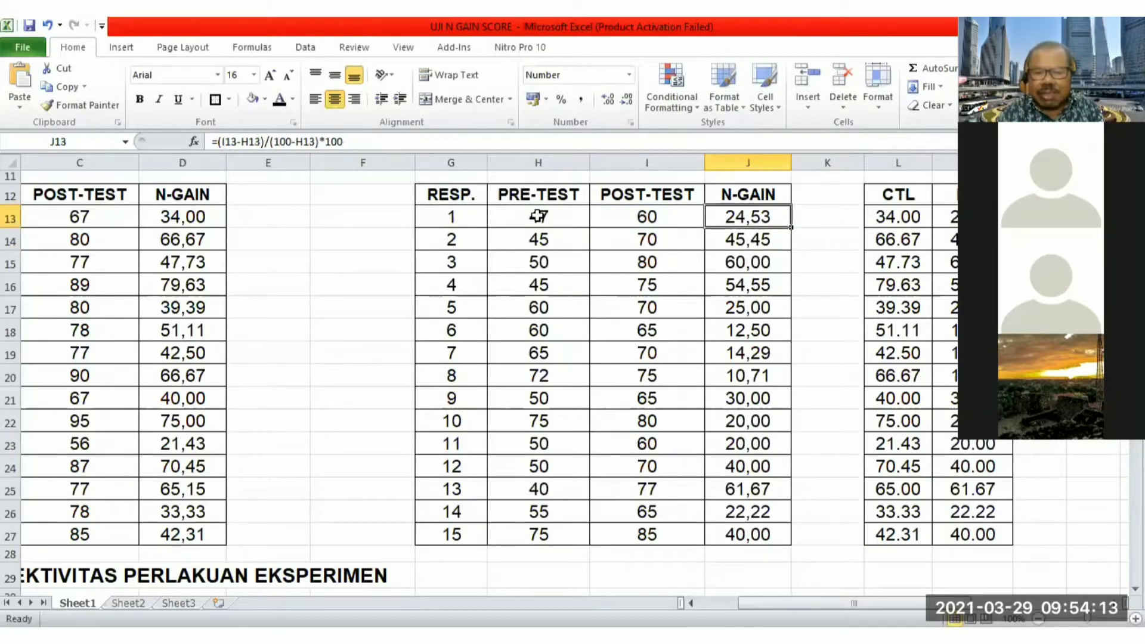
key("shift+Down")
key("shift+Down")
key("shift+Down")
key("shift+Down")
key("shift+Down")
key("shift+Down")
key("shift+Down")
key("shift+Down")
key("shift+Down")
key("shift+Down")
key("shift+Down")
key("shift+Down")
key("shift+Down")
key("shift+Down")
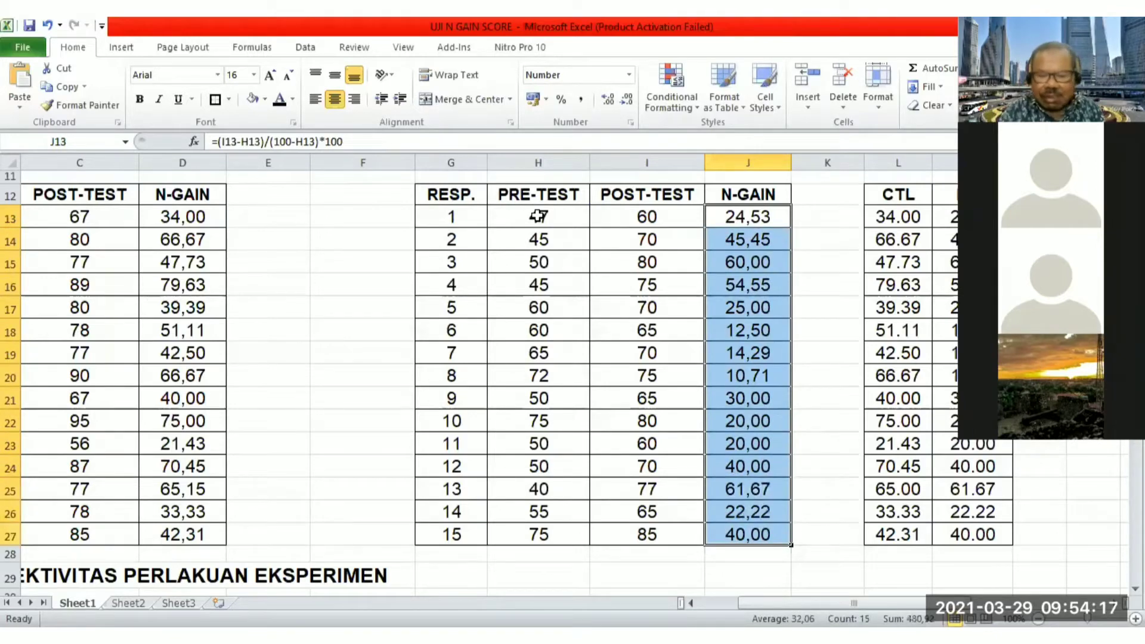
Step: Look across the row 12 headings of the CTL and PBL class tables up to the PBL N-GAIN column
key("Down")
key("Up")
key("Up")
key("Left")
key("ctrl+Left")
key("Home")
key("Right")
key("Right")
key("Right")
key("Right")
key("Right")
key("Right")
key("Right")
key("Right")
key("Right")
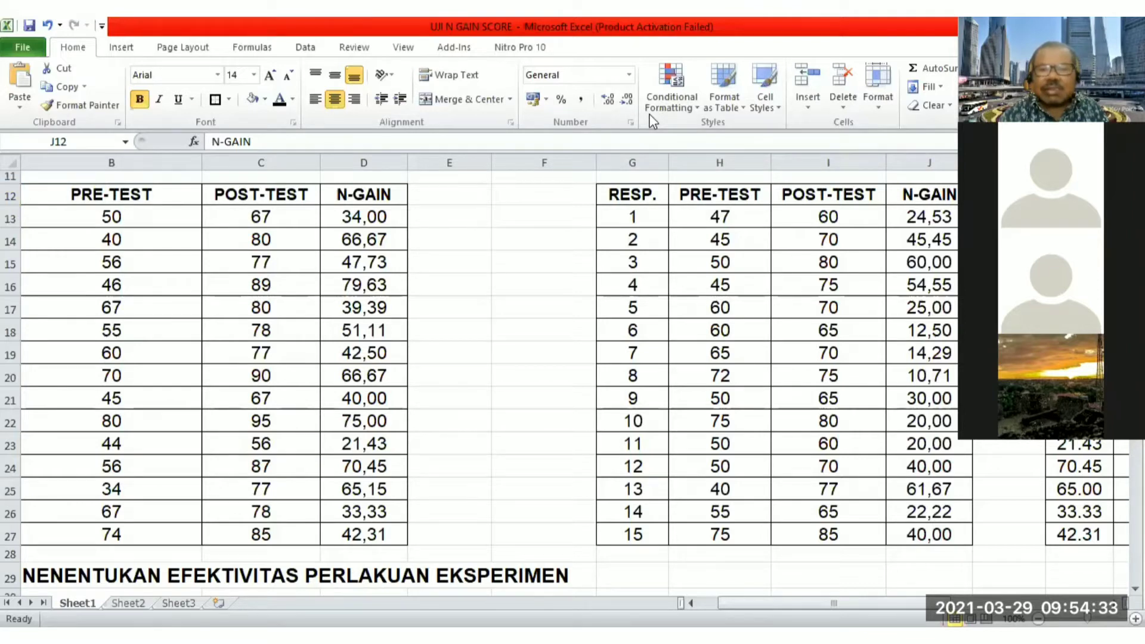
Step: Go back to the CTL class table and examine respondent 1's N-Gain formula in D13
left_click(815, 373)
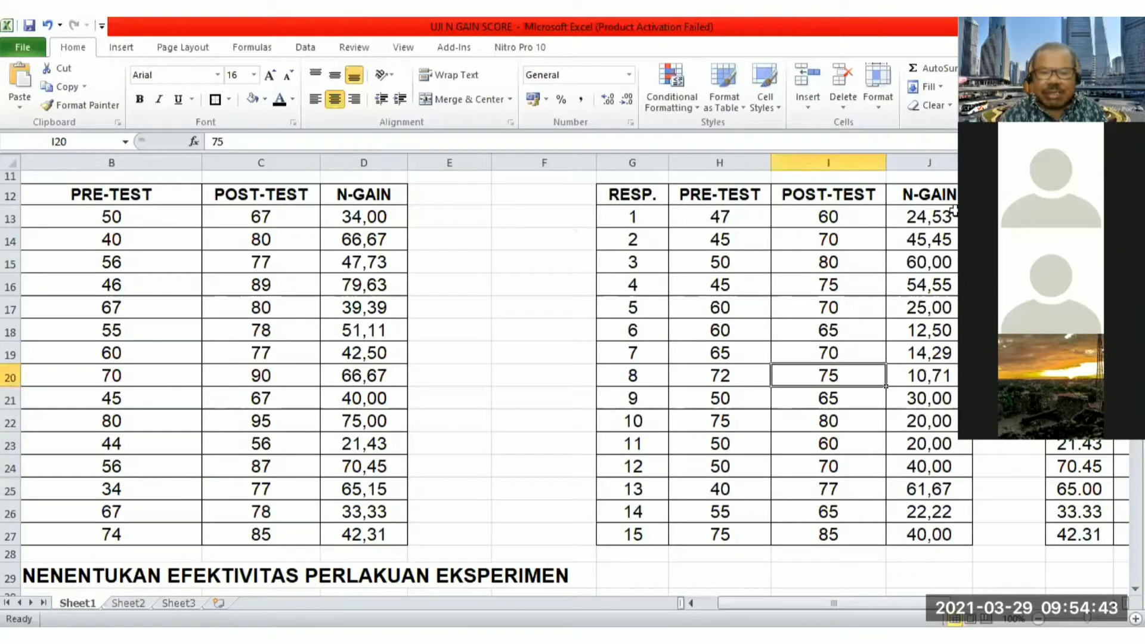
key("Right")
key("Right")
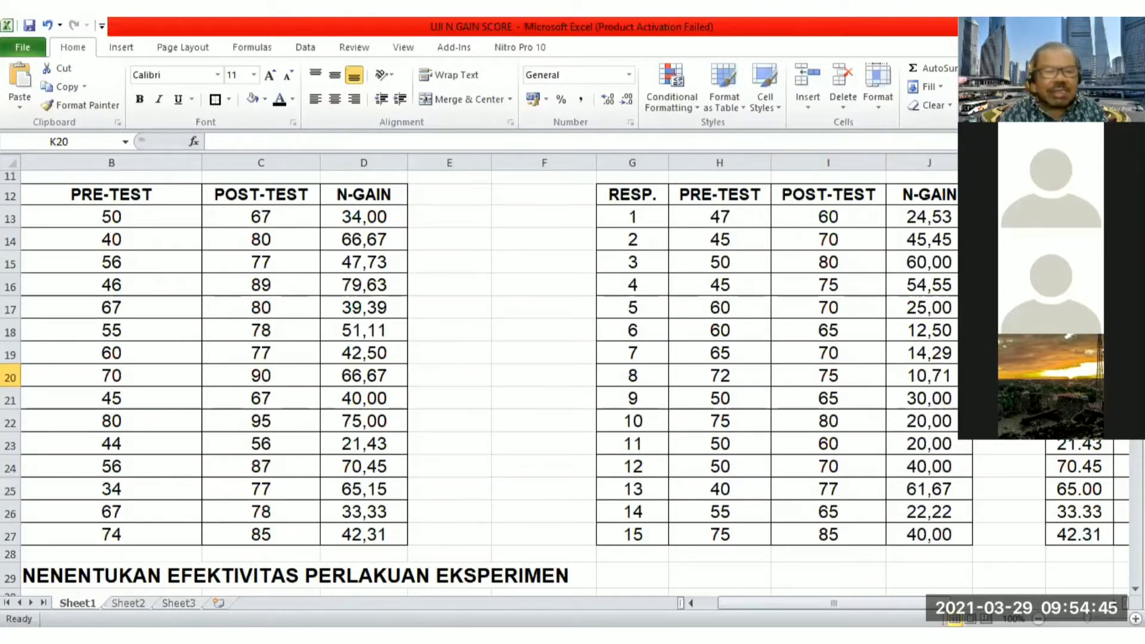
key("Up")
key("Up")
key("Up")
key("Up")
key("Up")
key("Up")
key("Up")
key("Up")
key("Up")
key("Up")
key("Up")
key("Left")
key("Left")
key("Left")
key("Left")
key("Left")
key("Left")
key("Left")
key("Left")
key("Left")
key("Left")
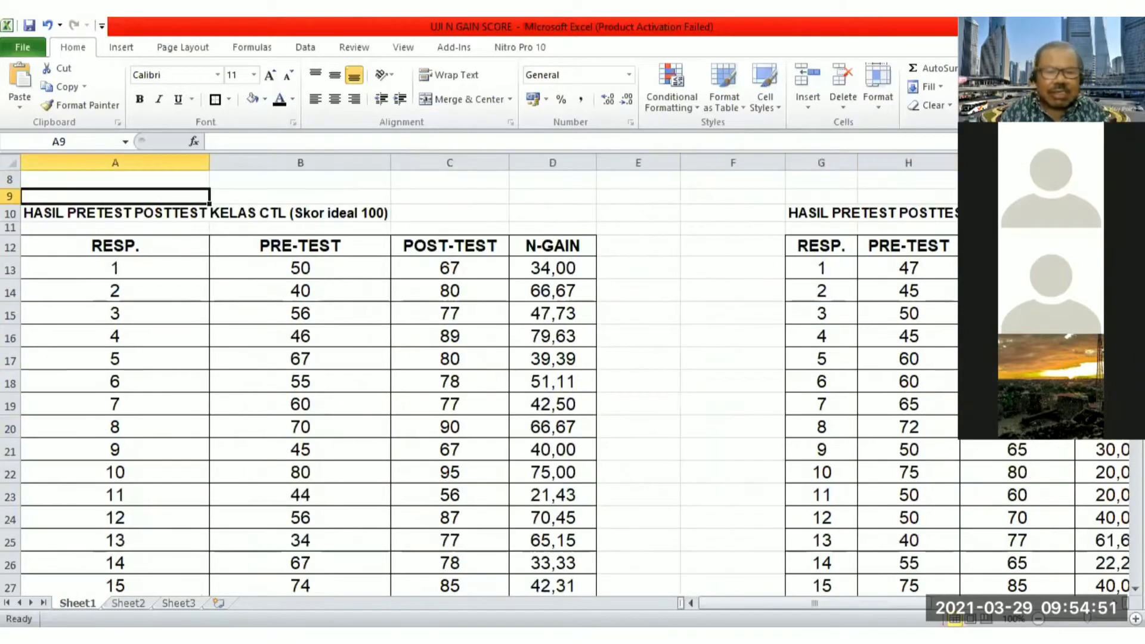
key("Down")
key("Right")
key("Right")
key("Right")
key("Down")
key("Down")
key("Down")
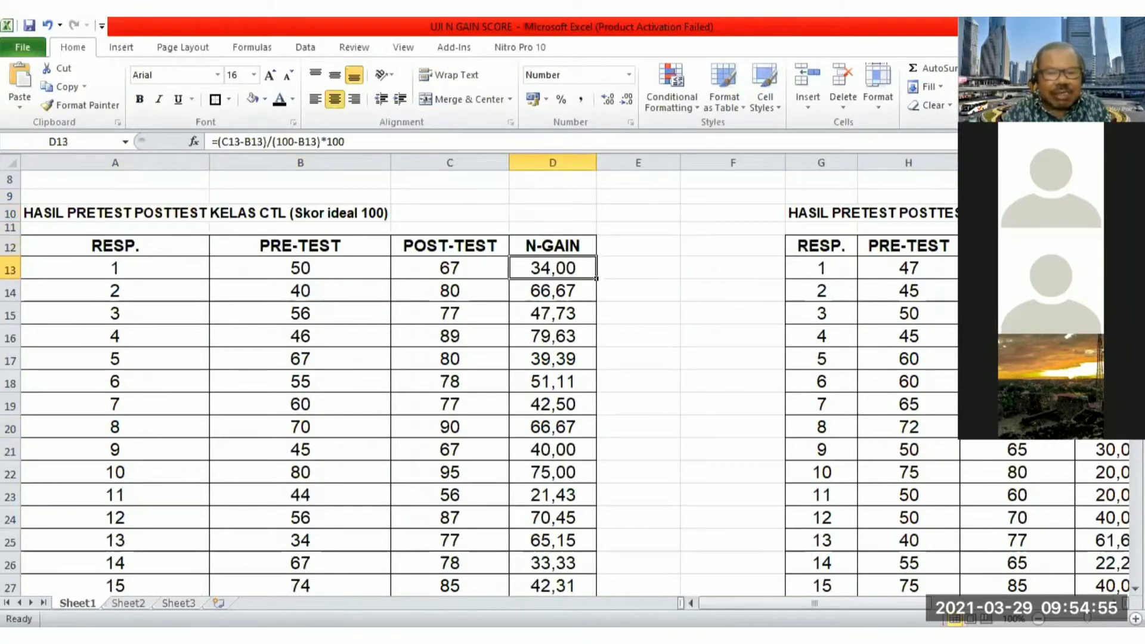
Step: Look down the CTL class N-Gain column to the formula heading below the table and return to D13
key("Down")
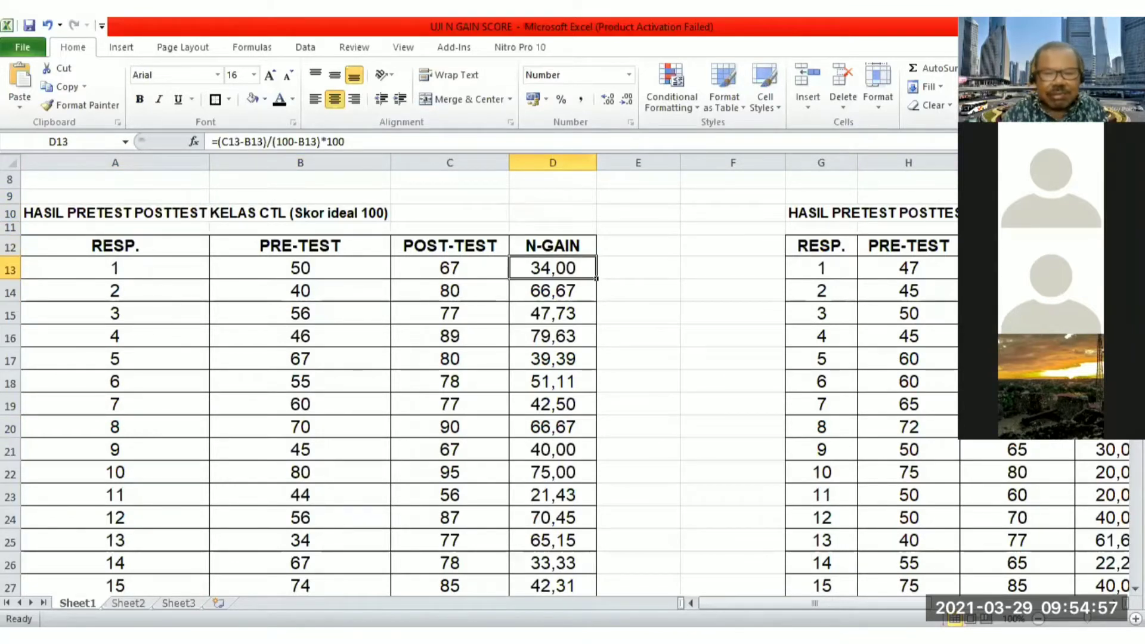
key("Down")
key("Down")
key("Down")
key("Down")
key("Down")
key("Down")
key("Down")
key("Down")
key("Down")
key("Down")
key("Down")
key("Down")
key("Down")
key("Down")
key("Down")
key("Down")
key("Down")
key("Up")
key("Up")
key("Up")
key("Up")
key("Up")
key("Up")
key("Up")
key("Up")
key("Up")
key("Up")
key("Up")
key("Up")
key("Up")
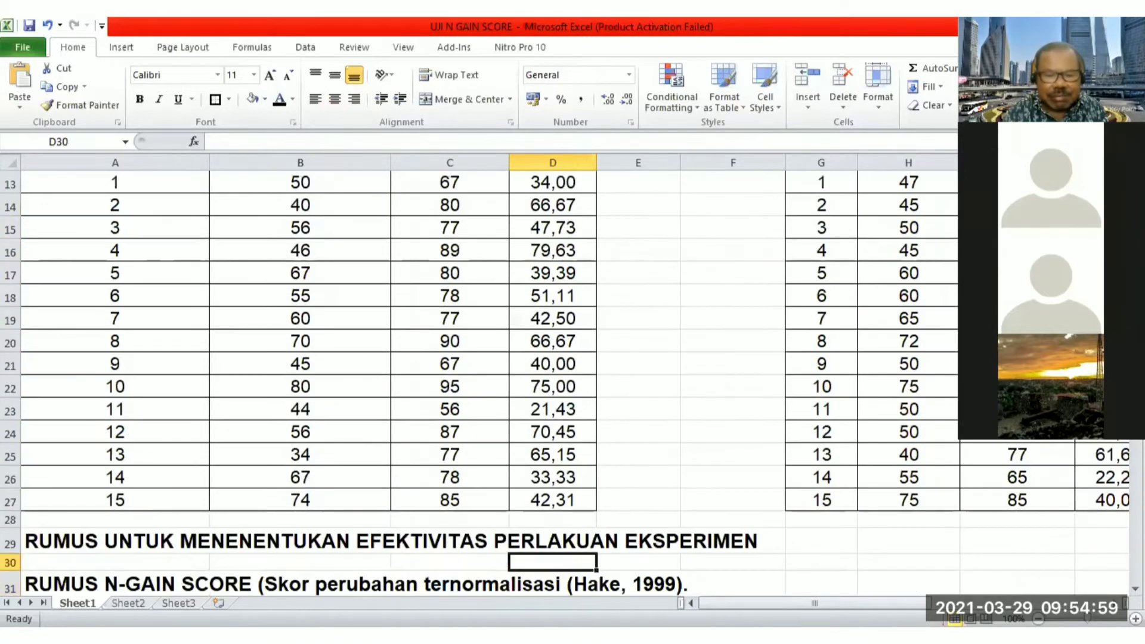
key("Up")
key("Up")
key("Up")
key("Up")
key("Up")
key("Up")
key("Up")
key("Down")
key("Down")
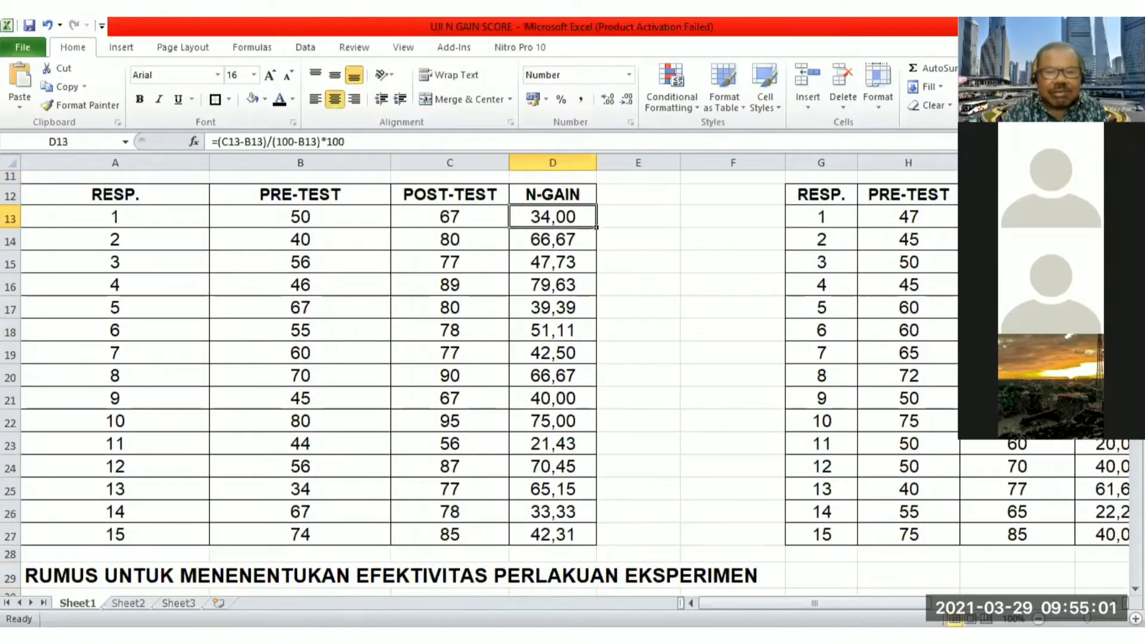
Step: Make the CTL class N-Gain values in D13:D27 bold
key("shift+Down")
key("shift+Down")
key("shift+Down")
key("shift+Down")
key("shift+Down")
key("shift+Down")
key("shift+Down")
key("shift+Down")
key("shift+Down")
key("shift+Down")
key("shift+Down")
key("shift+Down")
key("shift+Down")
key("shift+Down")
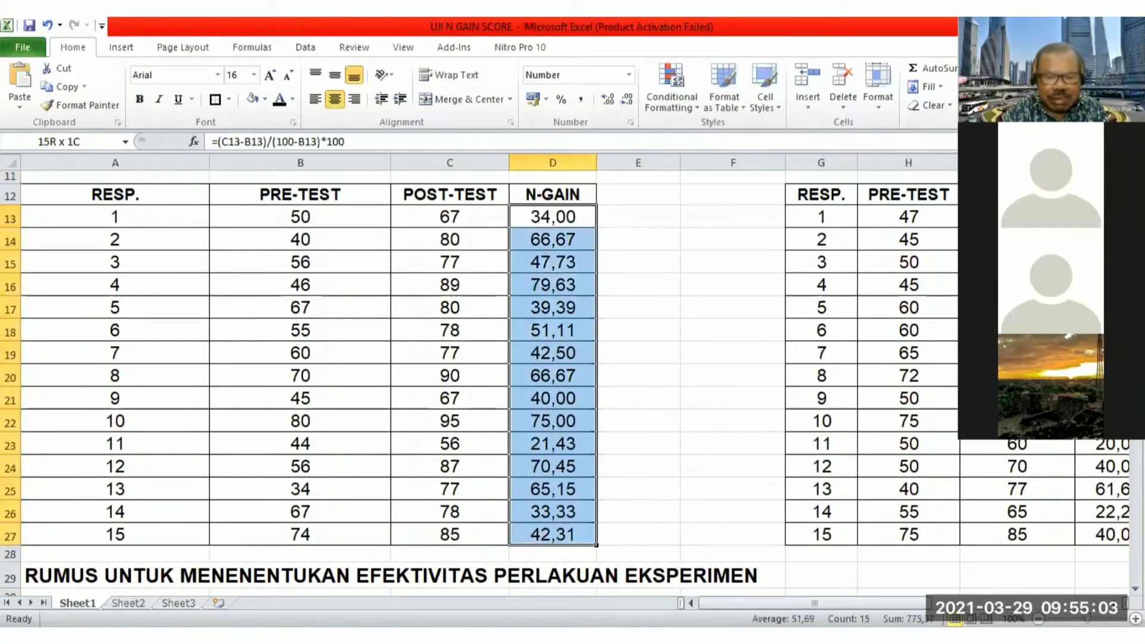
key("ctrl+b")
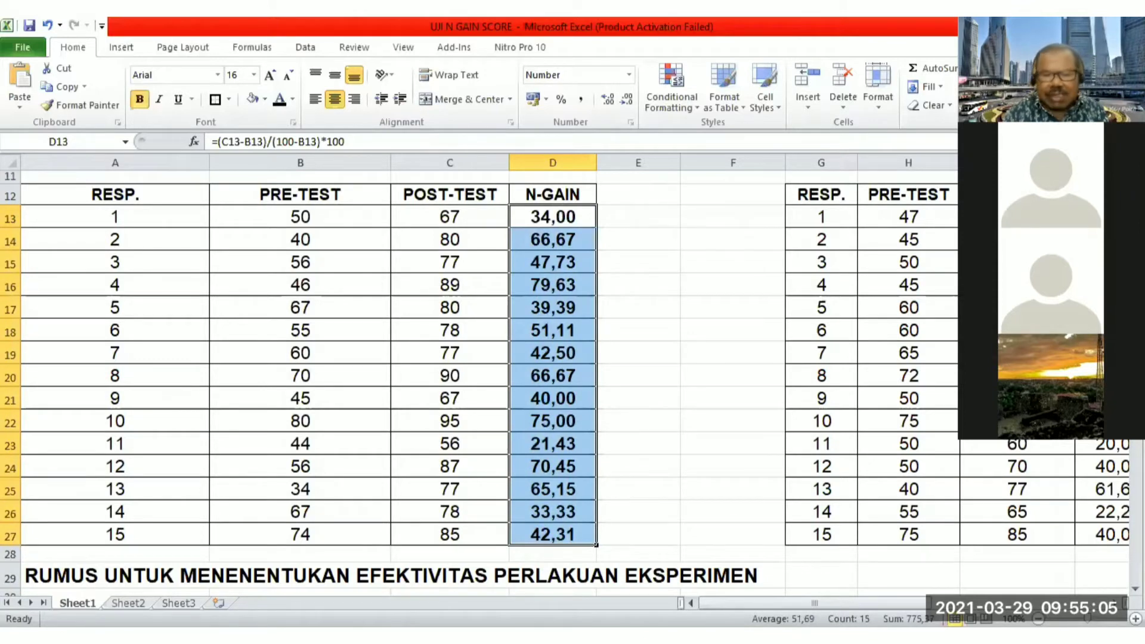
Step: Look across respondent 1's row in the CTL class table, comparing the pre-test and post-test scores with the N-Gain in D13
key("Up")
key("Left")
key("Left")
key("Left")
key("Down")
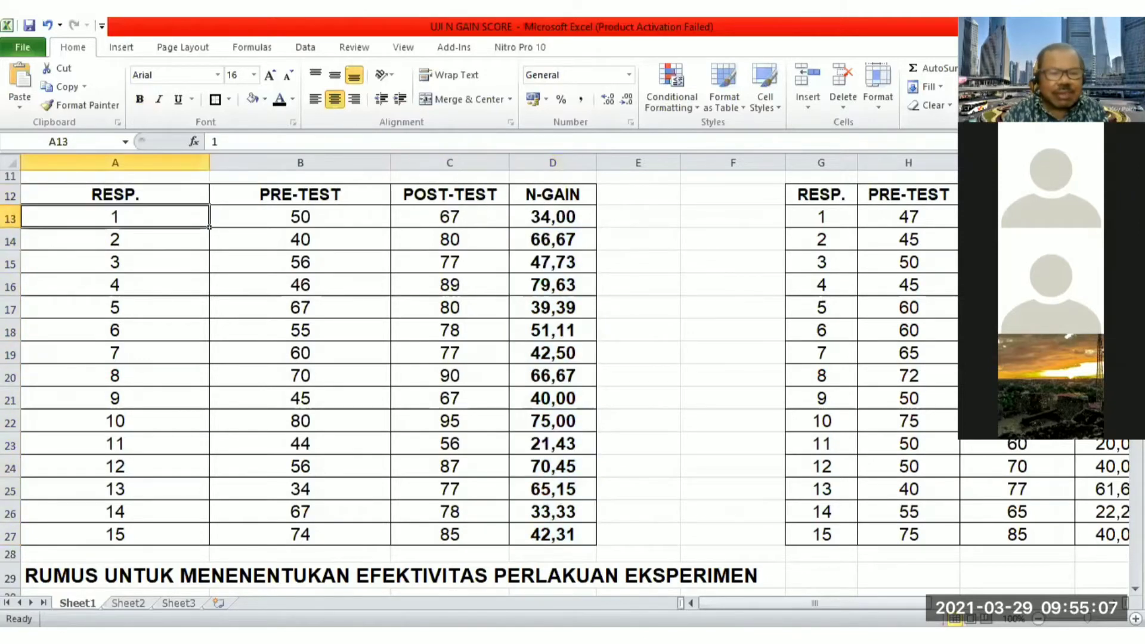
key("Right")
key("Right")
key("Right")
key("Left")
key("Left")
key("Right")
key("Right")
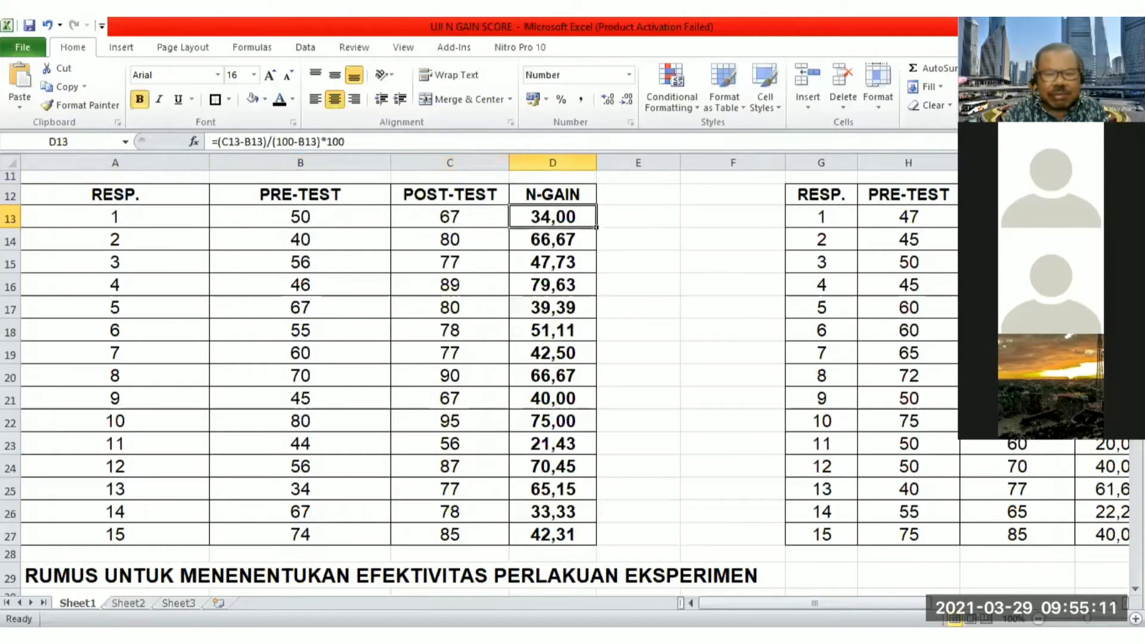
key("Left")
key("Right")
key("Left")
key("Right")
key("Right")
key("Left")
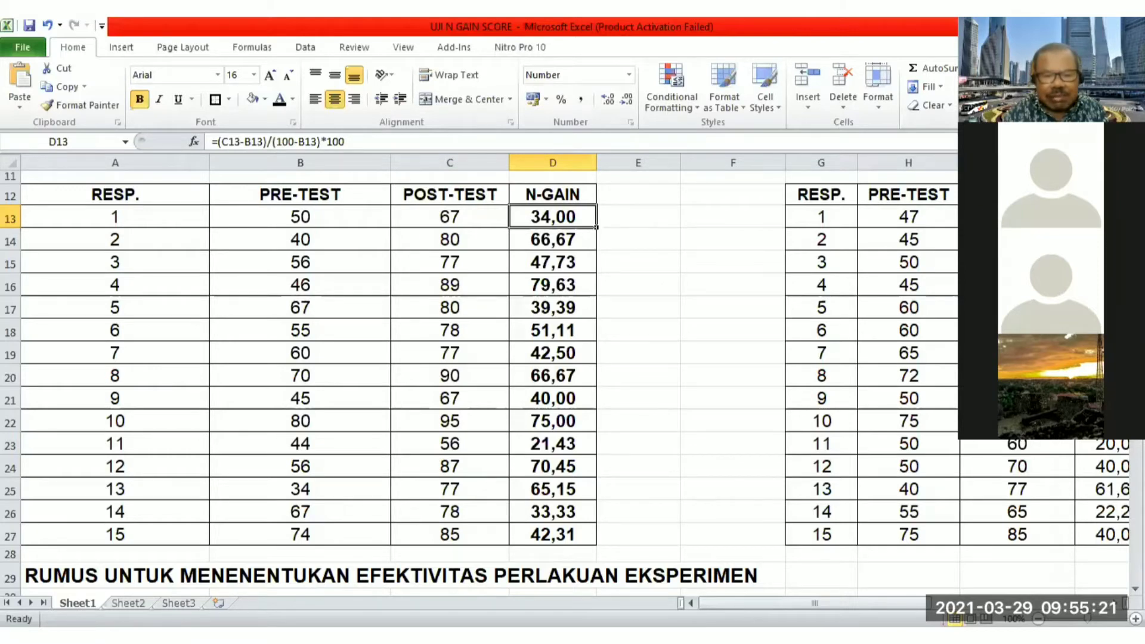
Step: Go down the CTL N-Gain column to respondent 10 and compare the N-Gain in D22 with the pre-test score in B22
key("Down")
key("Down")
key("Down")
key("Down")
key("Down")
key("Down")
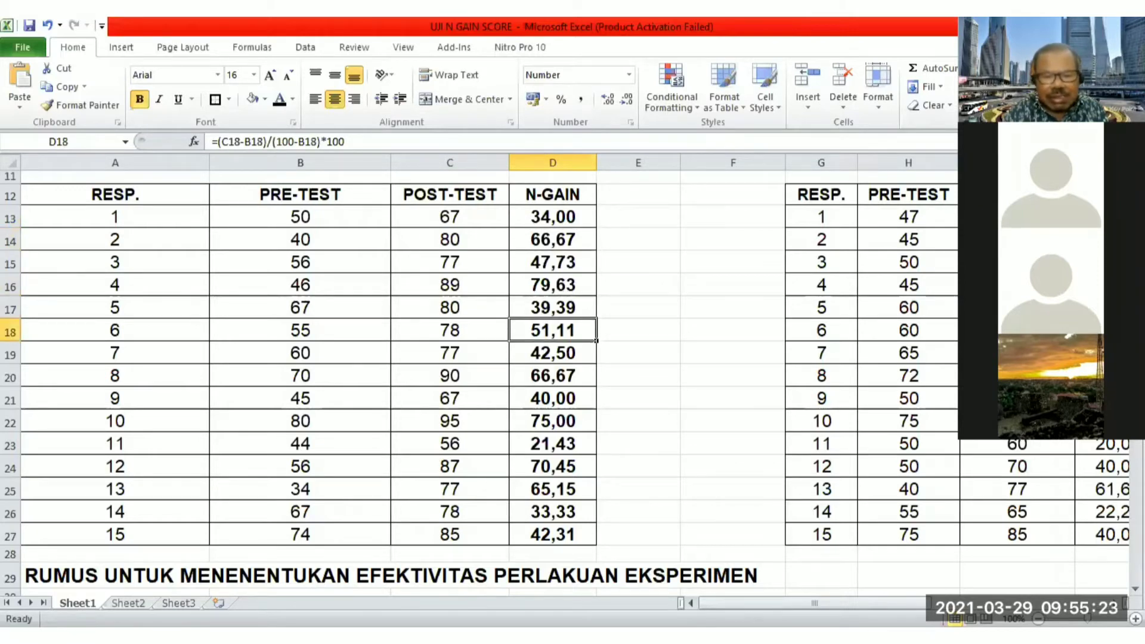
key("Down")
key("Down")
key("Down")
key("Left")
key("Left")
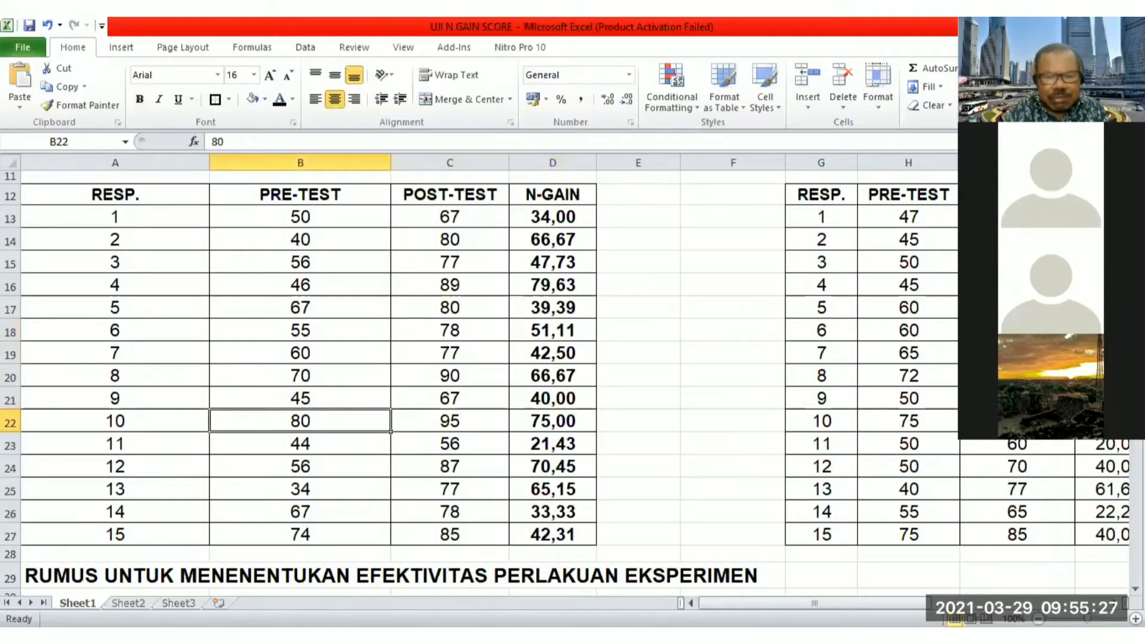
key("Right")
key("Right")
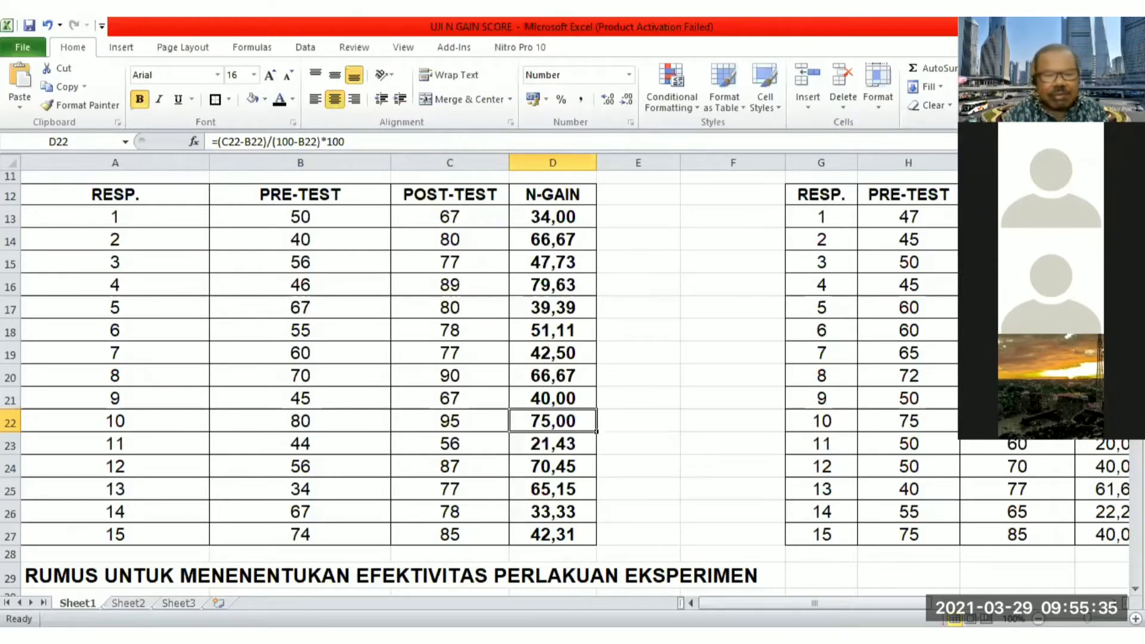
key("Left")
key("Left")
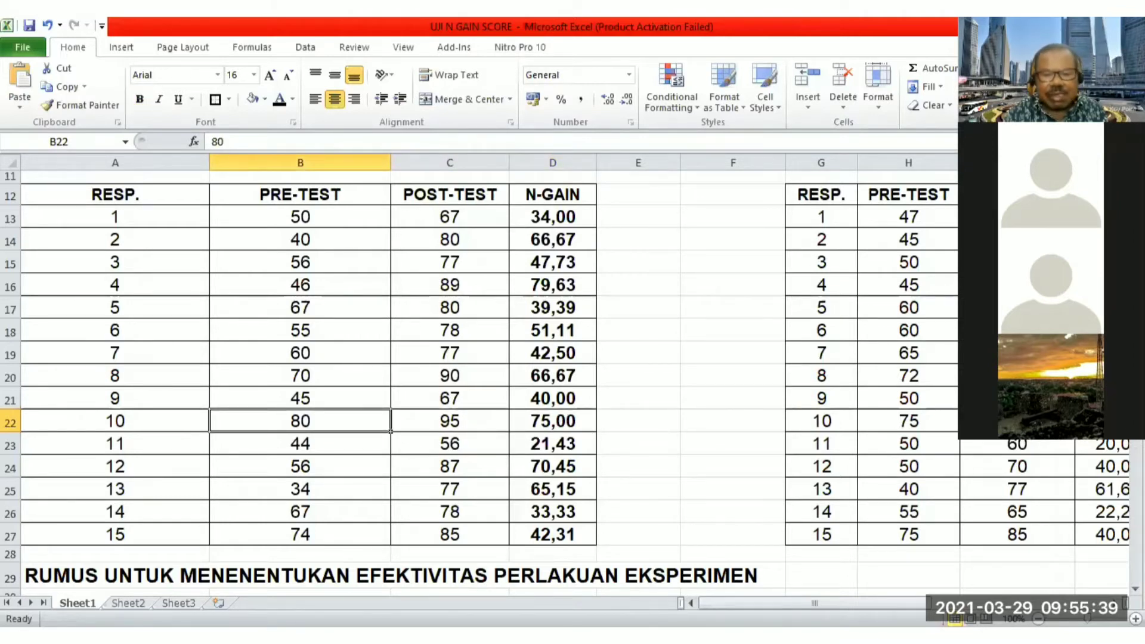
Step: Return up the CTL pre-test column to respondent 1 and review the pre-test, post-test and N-Gain cells in row 13
key("Up")
key("Up")
key("Up")
key("Up")
key("Up")
key("Up")
key("Up")
key("Up")
key("Up")
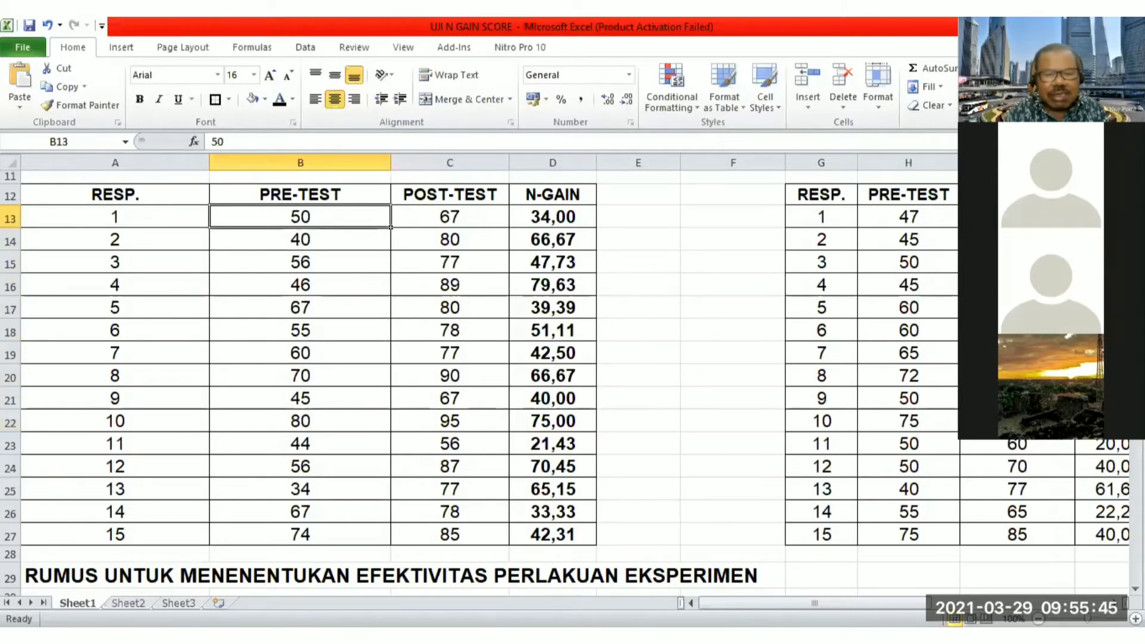
key("Right")
key("Right")
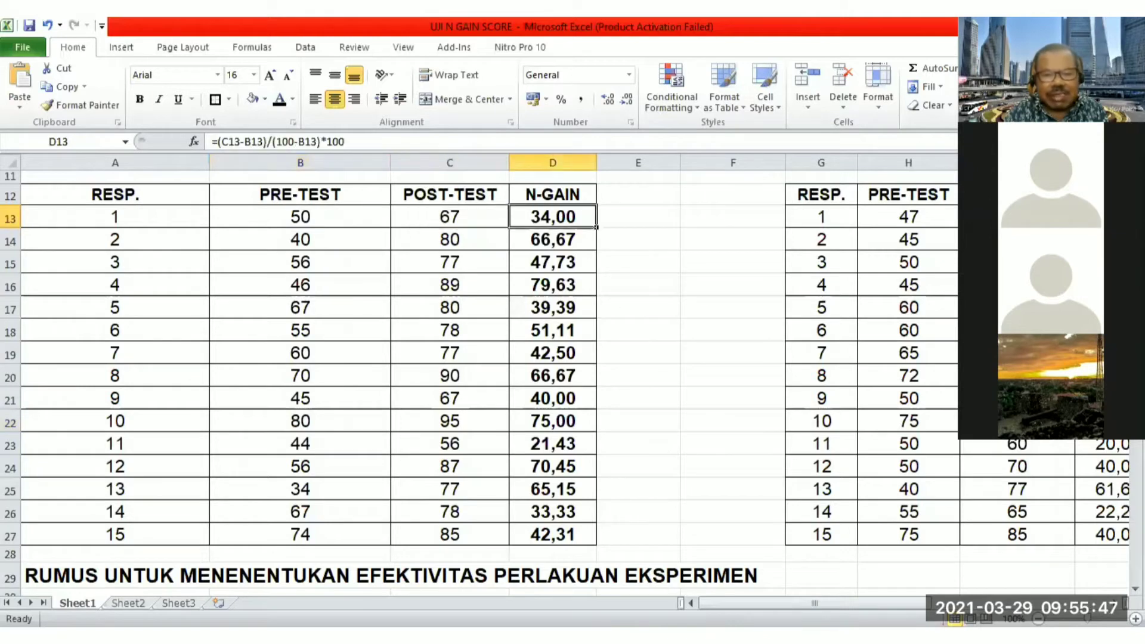
key("Left")
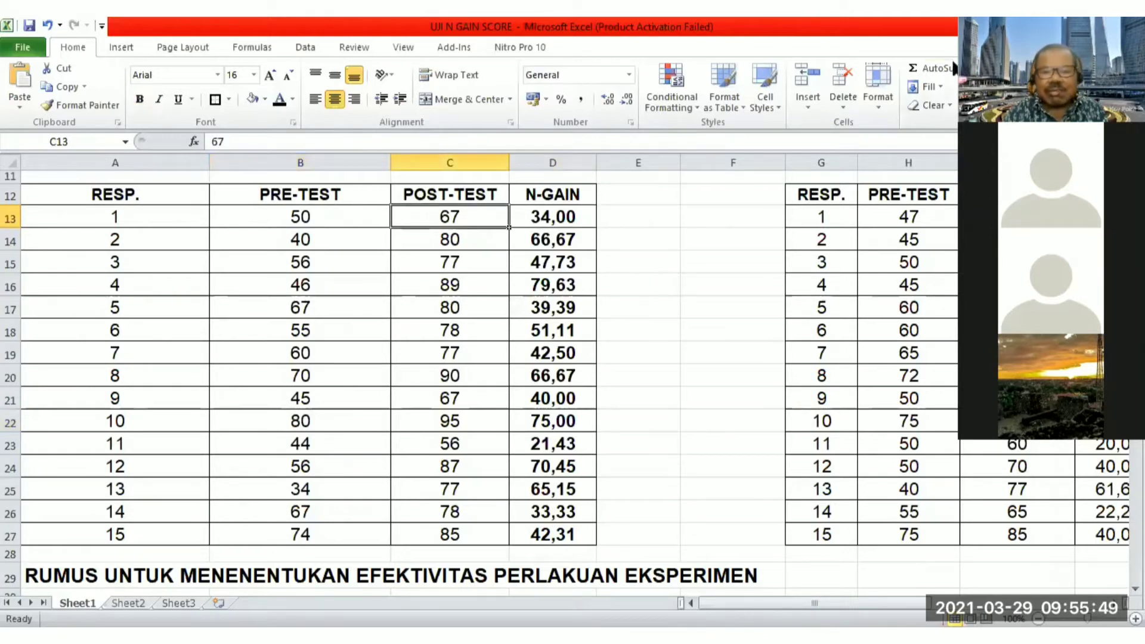
key("Left")
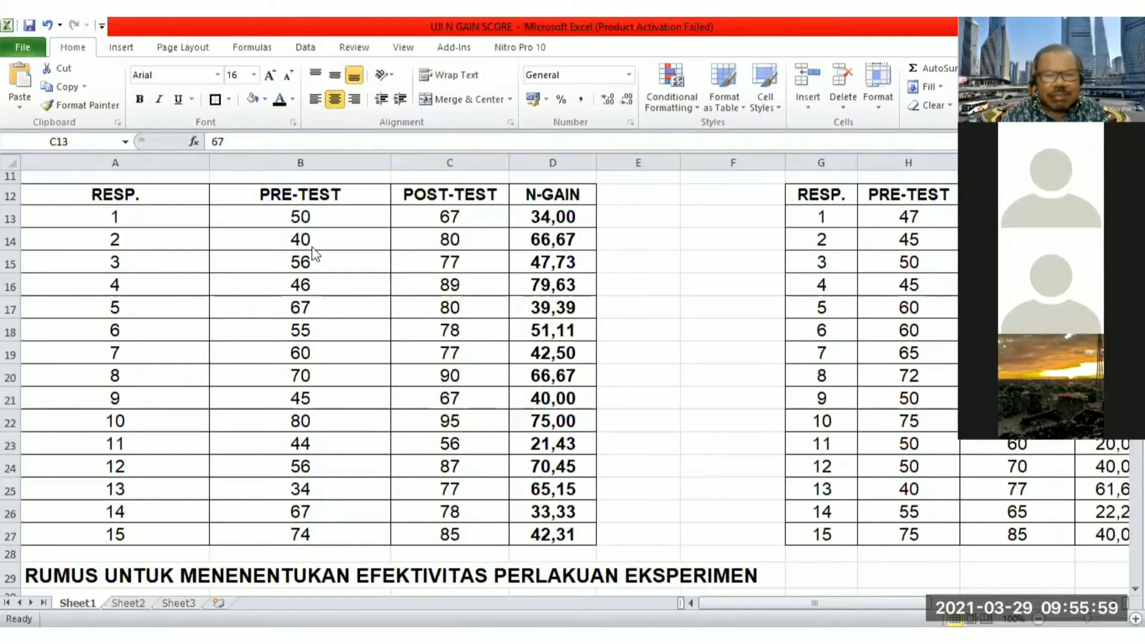
Step: Examine respondent 2's N-Gain in D14, and compare it with respondent 10's pre-test, post-test and N-Gain in row 22
left_click(548, 240)
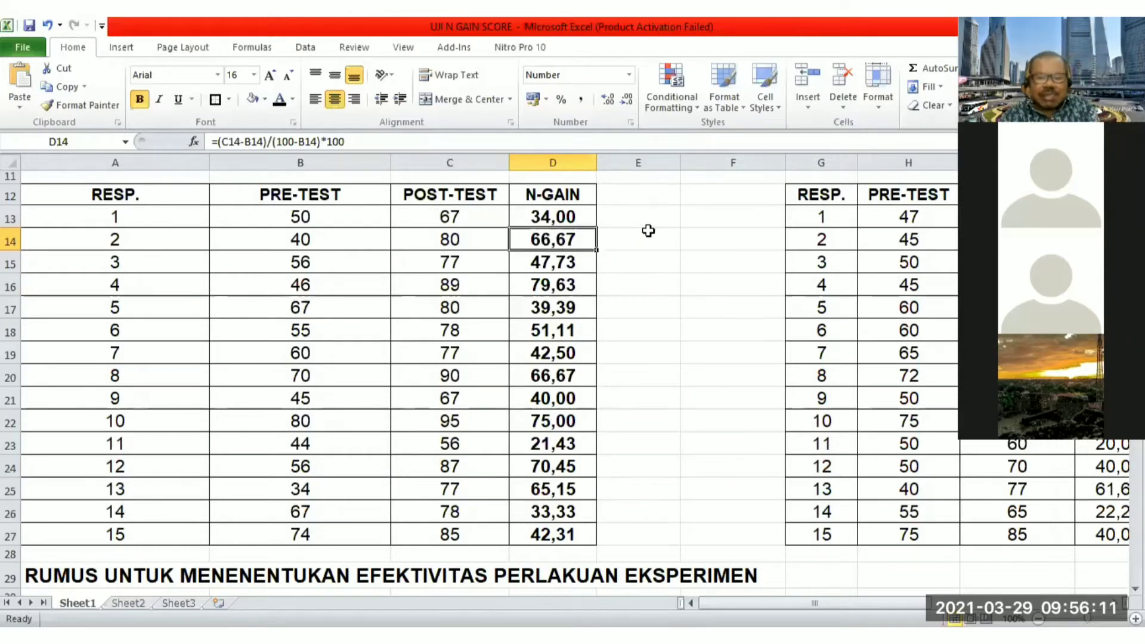
key("Down")
key("Down")
key("Down")
key("Down")
key("Down")
key("Down")
key("Down")
key("Down")
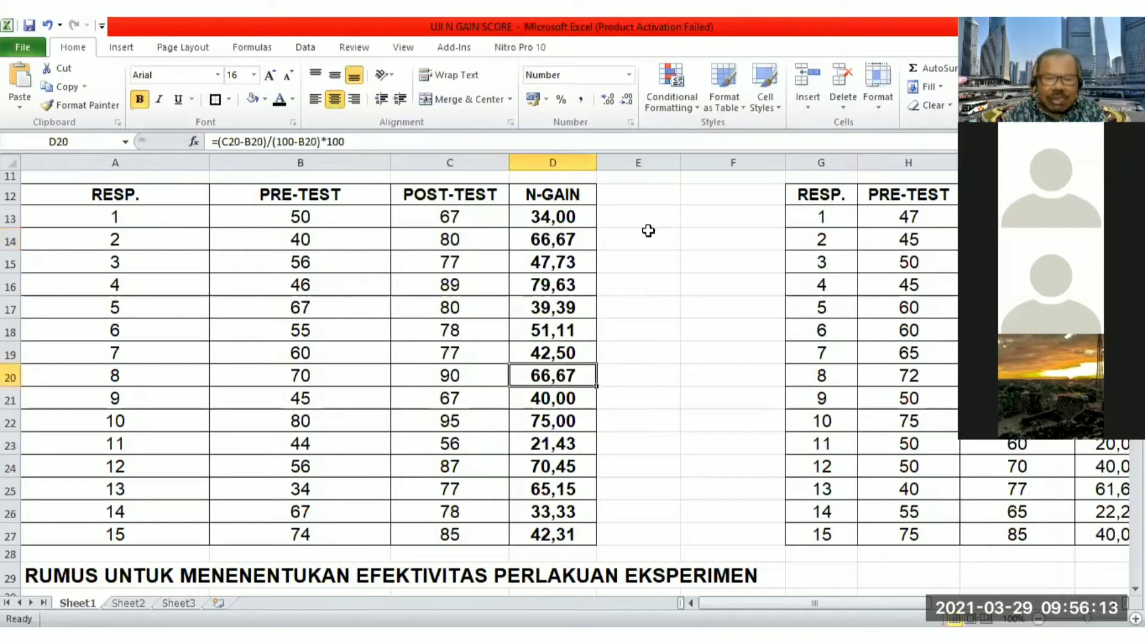
key("Left")
key("Left")
key("Right")
key("Left")
key("Right")
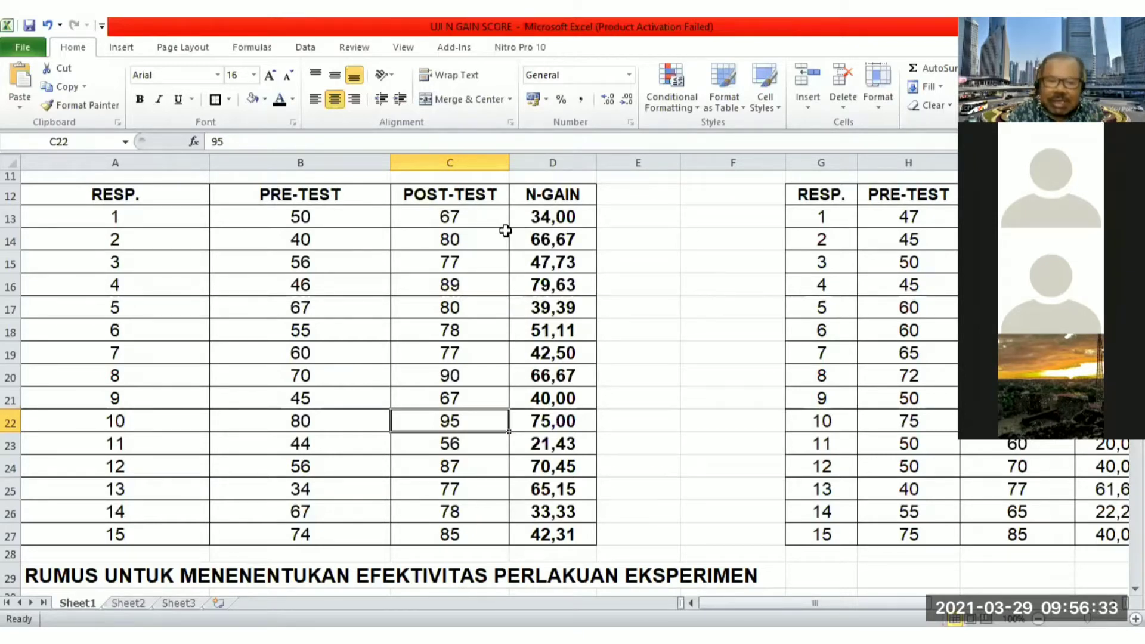
key("Left")
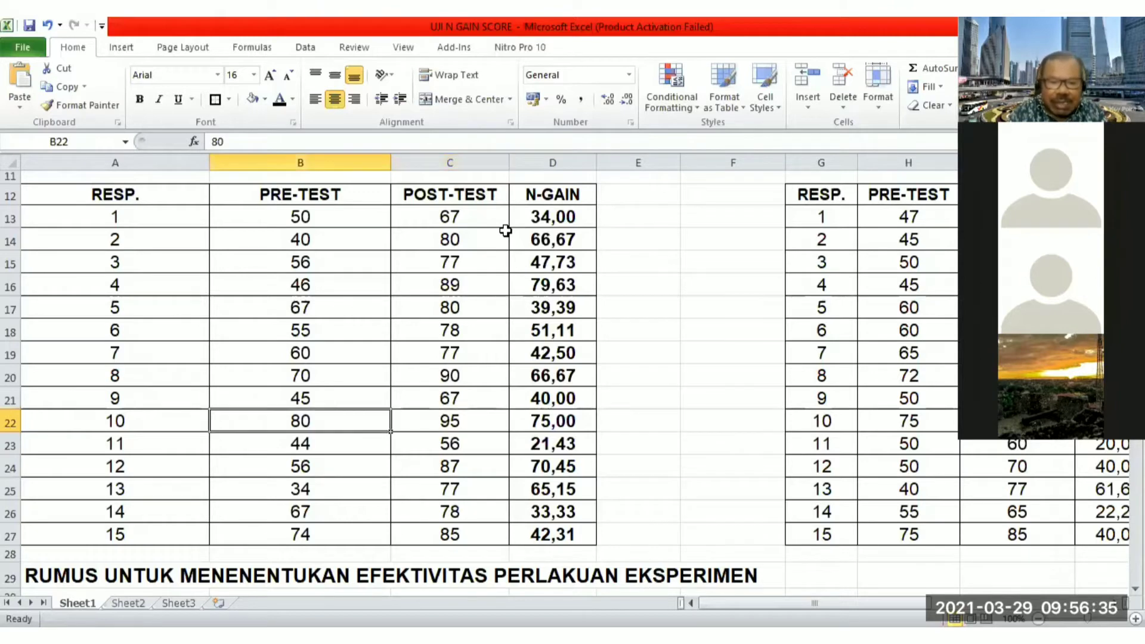
key("Right")
key("Right")
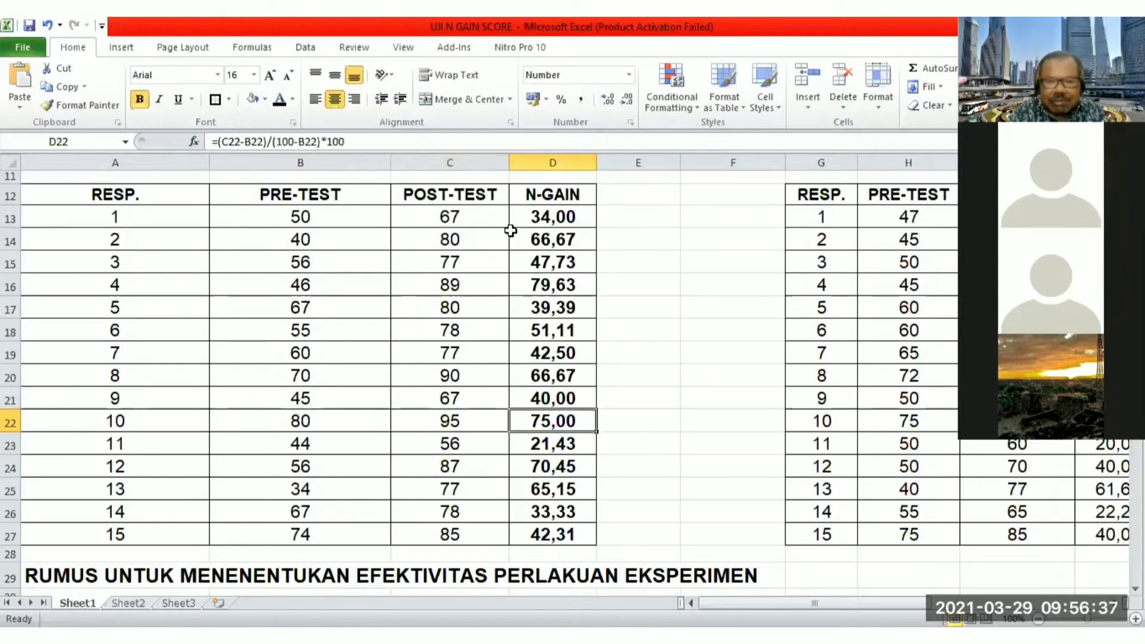
Step: Look through the CTL N-Gain values of the last respondents, below row 22
key("Up")
key("Down")
key("Down")
key("Down")
key("Down")
key("Down")
key("Up")
key("Up")
key("Up")
key("Up")
key("Up")
key("Up")
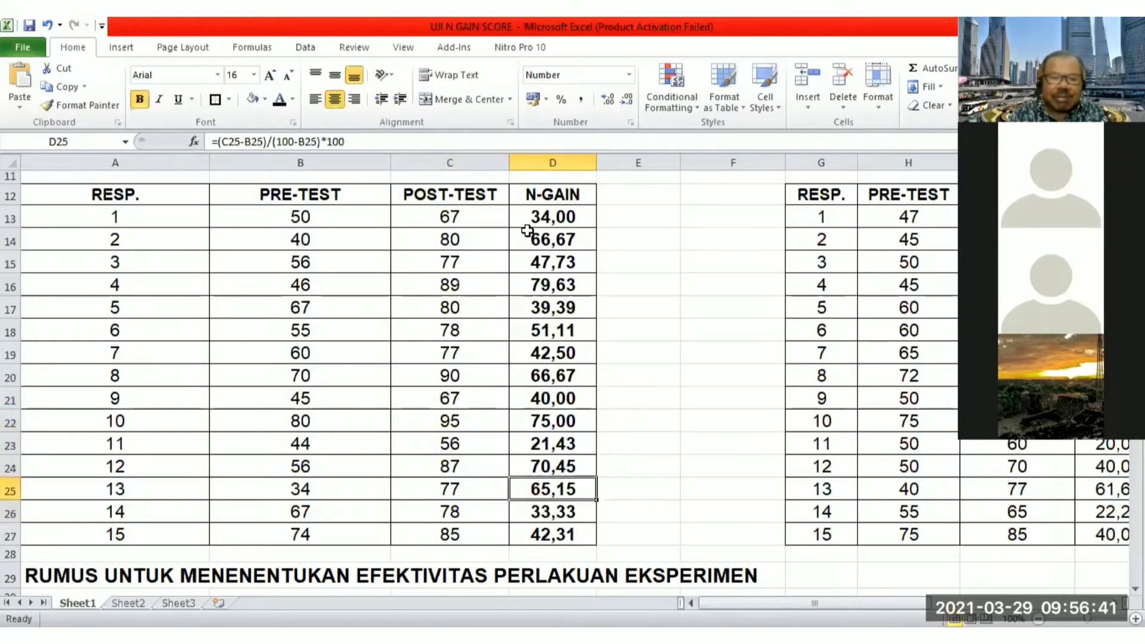
Step: Go up to respondent 2's row in the CTL table and review its pre-test, post-test and N-Gain in row 14
key("Up")
key("Up")
key("Up")
key("Up")
key("Up")
key("Up")
key("Left")
key("Left")
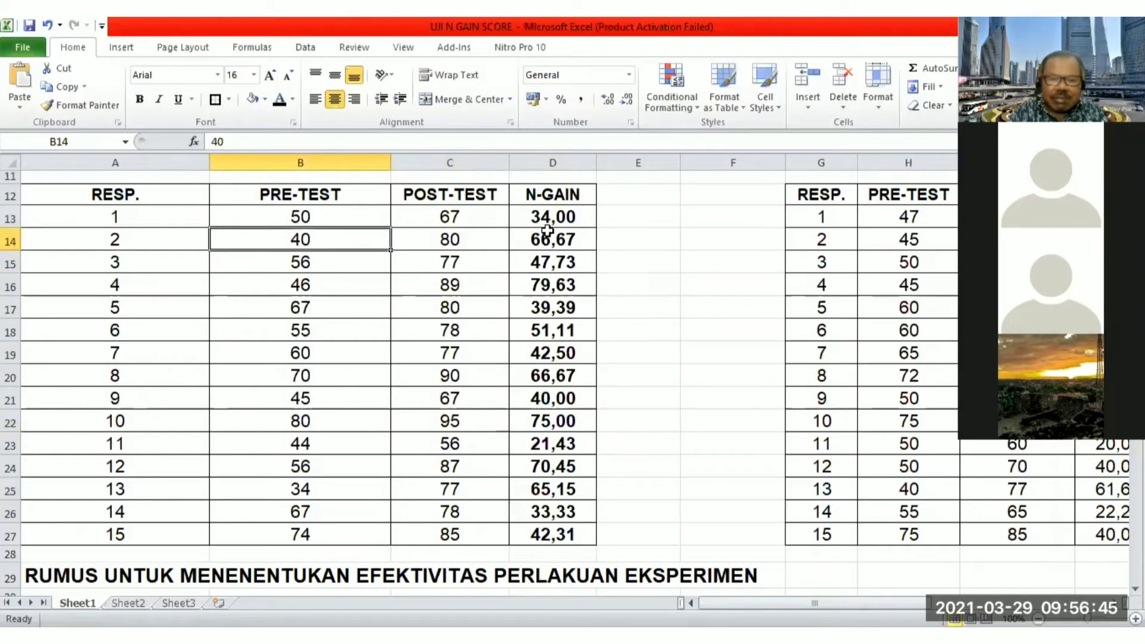
key("Right")
key("Left")
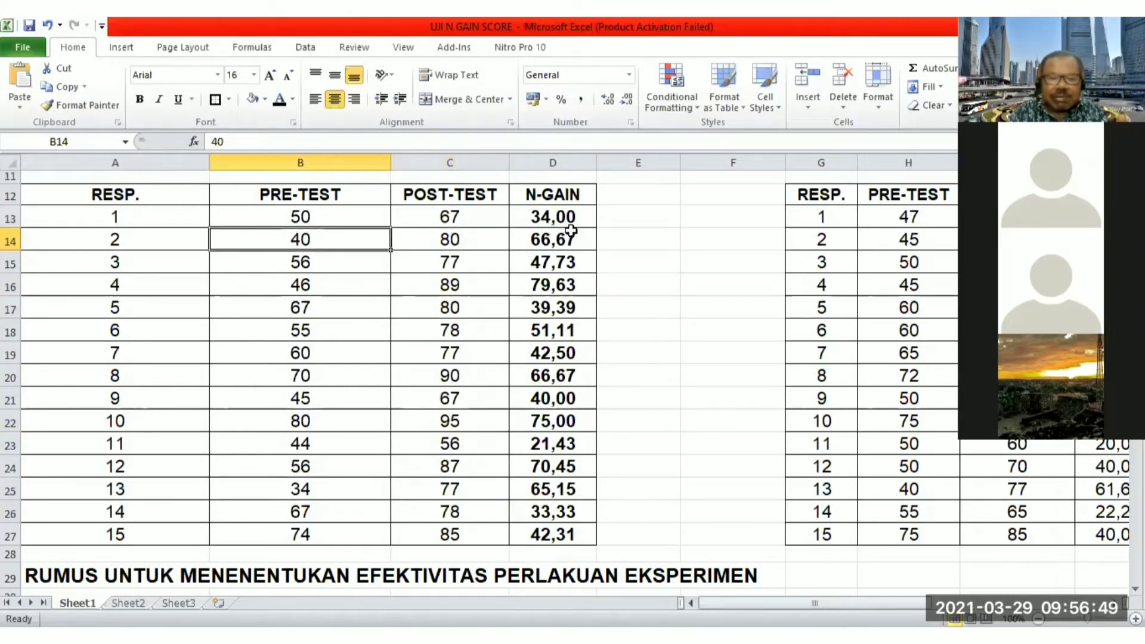
key("Right")
key("Right")
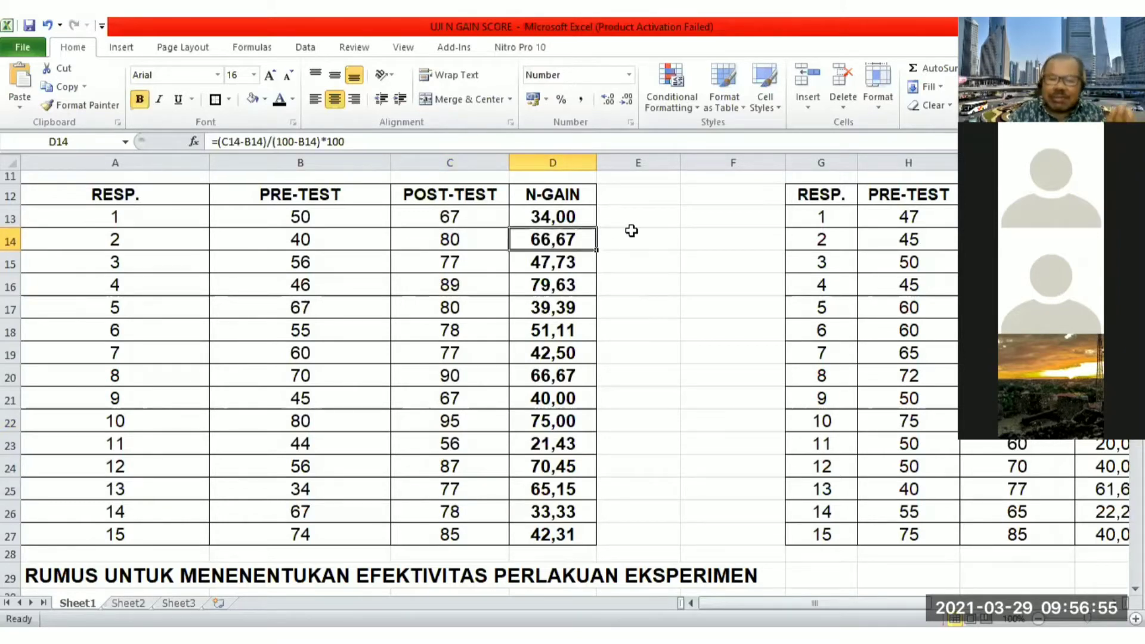
Step: Look down the CTL N-Gain column from D14 to D22 and across to respondent 10's pre-test score in B22
key("Down")
key("Down")
key("Down")
key("Down")
key("Down")
key("Down")
key("Down")
key("Down")
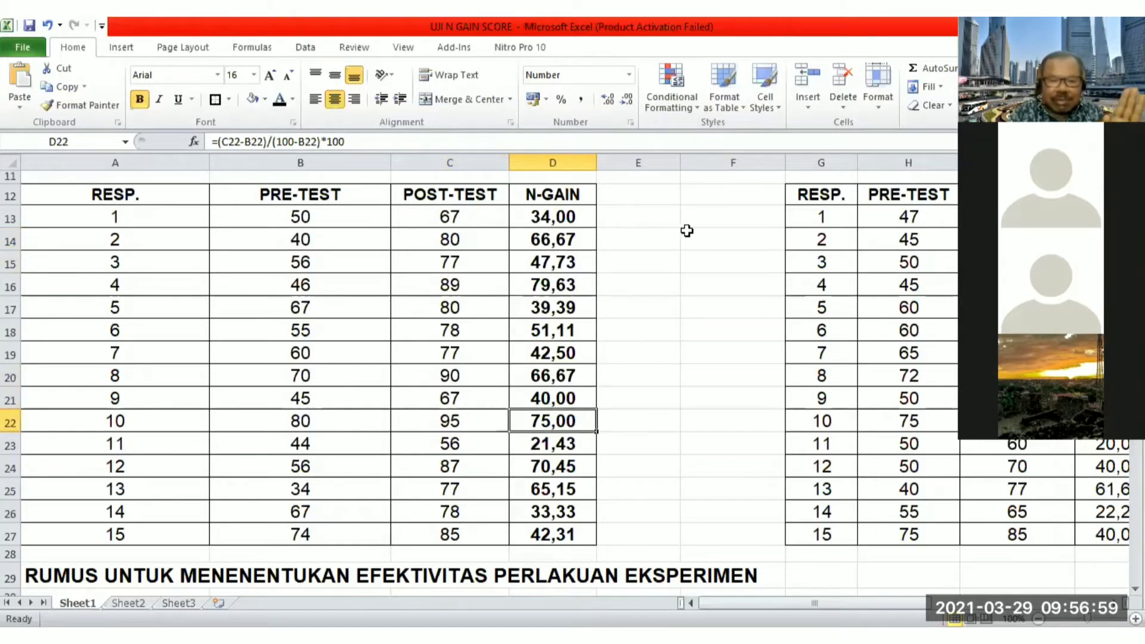
key("Left")
key("Left")
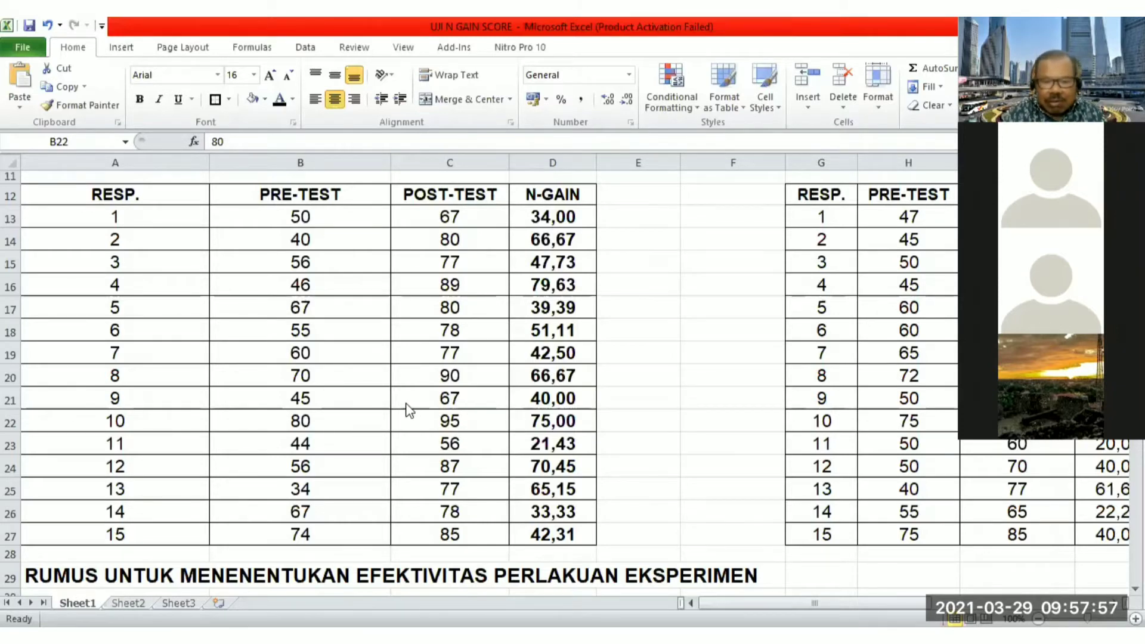
Step: Set CTL respondent 14's pre-test score in B26 to 90 and post-test score in C26 to 100
left_click(308, 513)
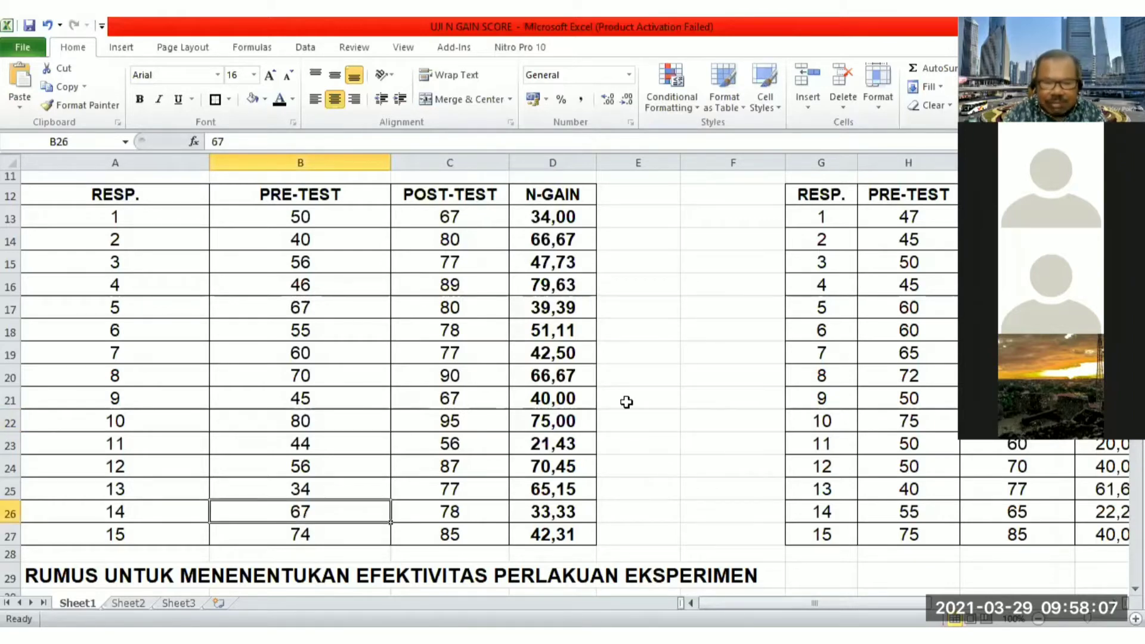
type("90")
key("Tab")
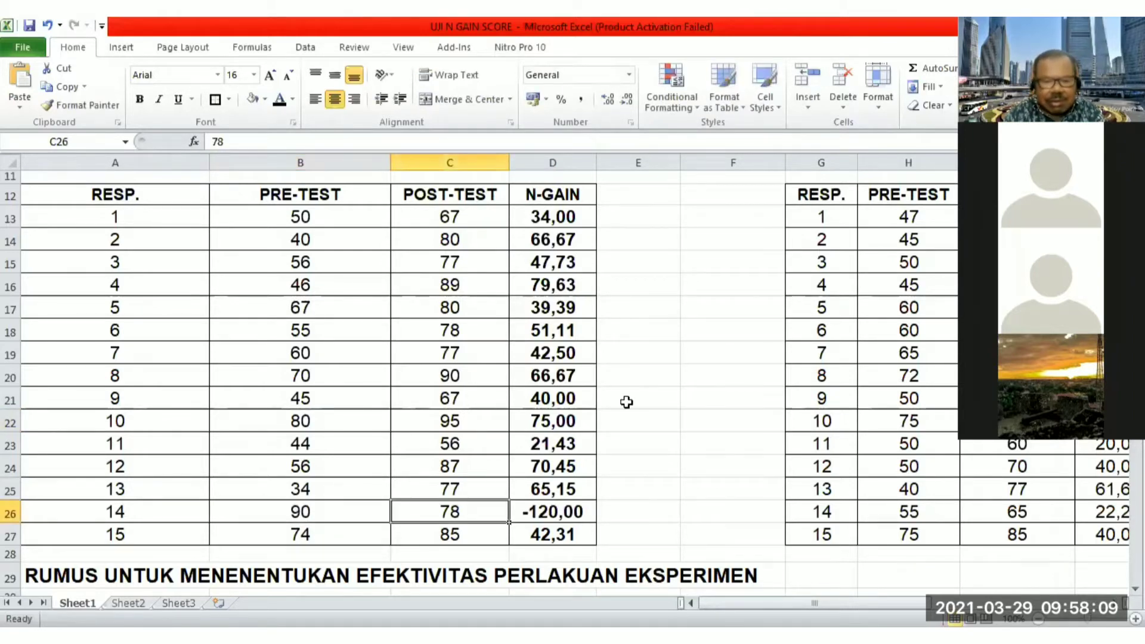
type("100")
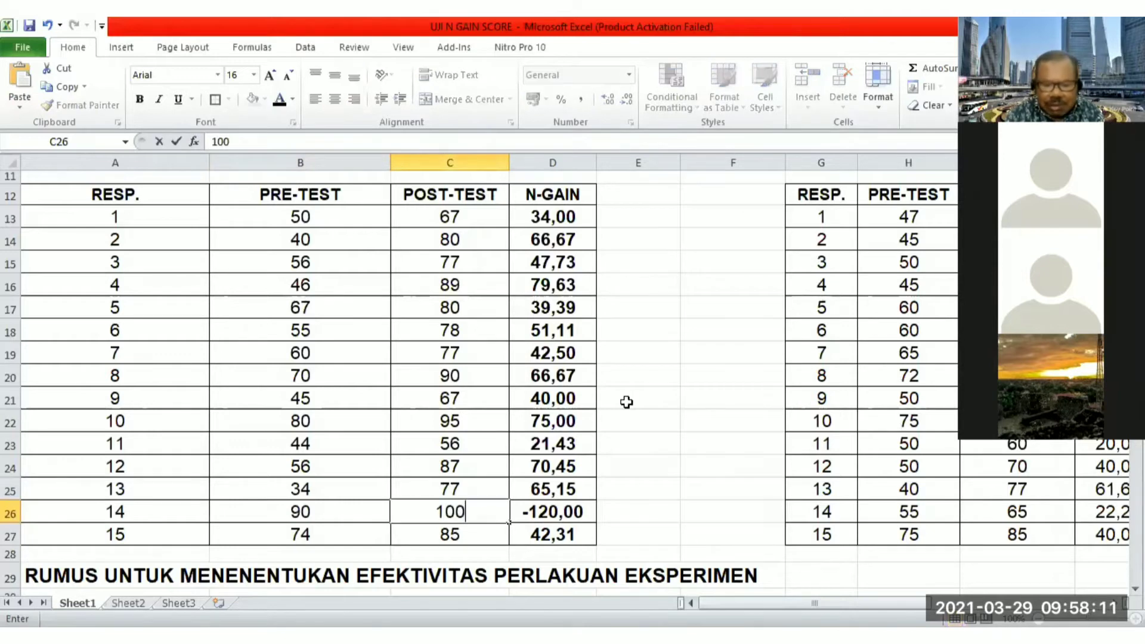
key("Return")
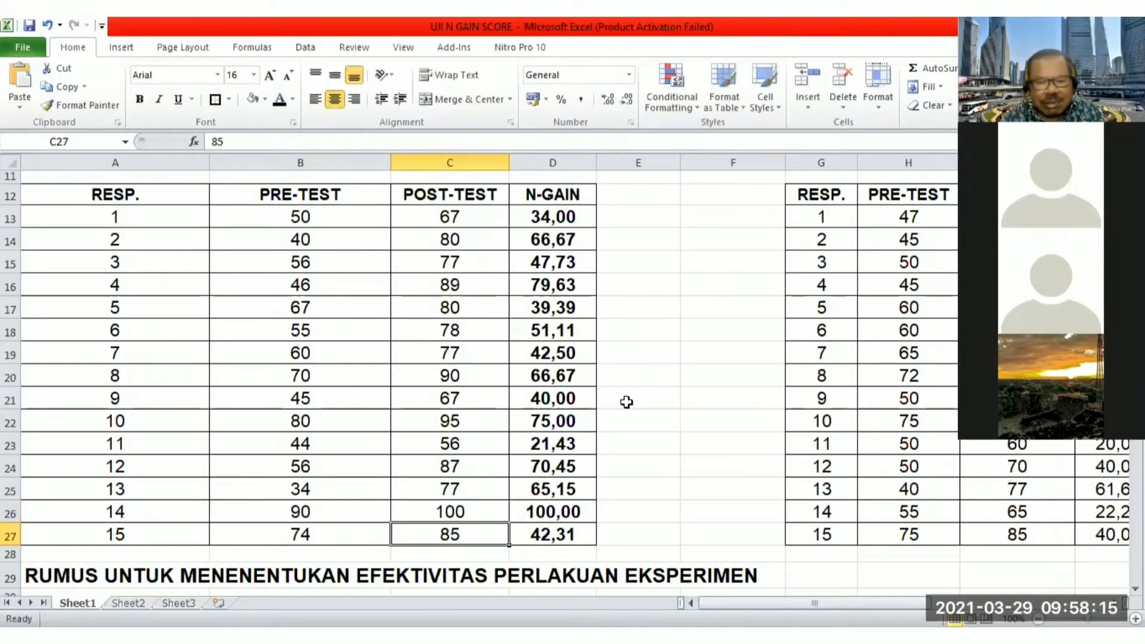
Step: Undo the post-test and pre-test score changes made for CTL respondent 14 in row 26
key("Up")
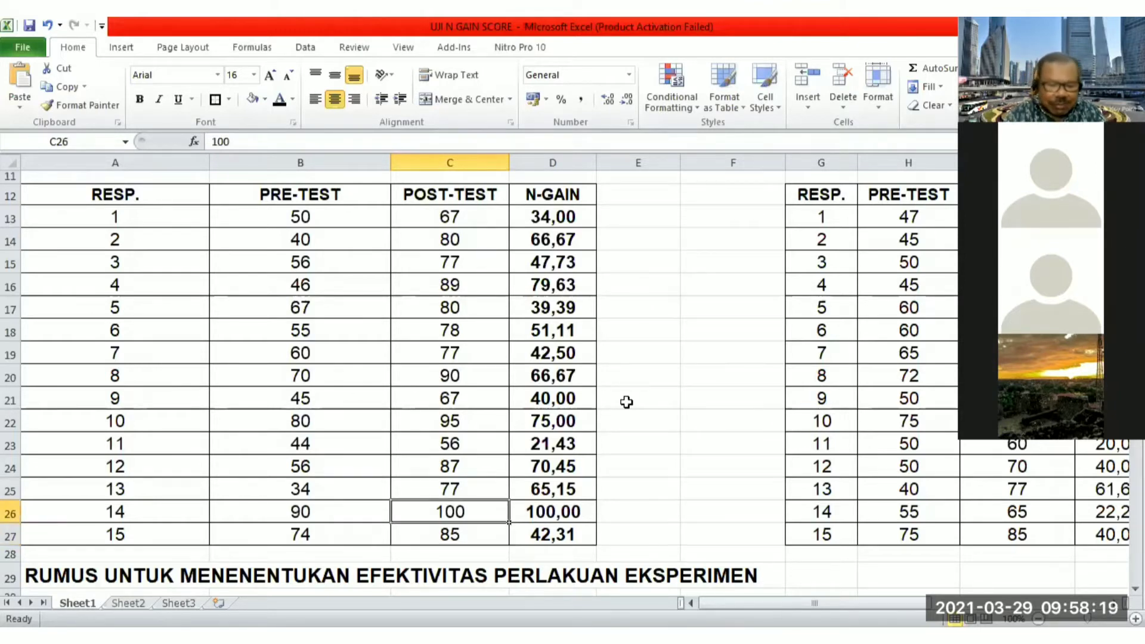
key("ctrl+z")
key("ctrl+z")
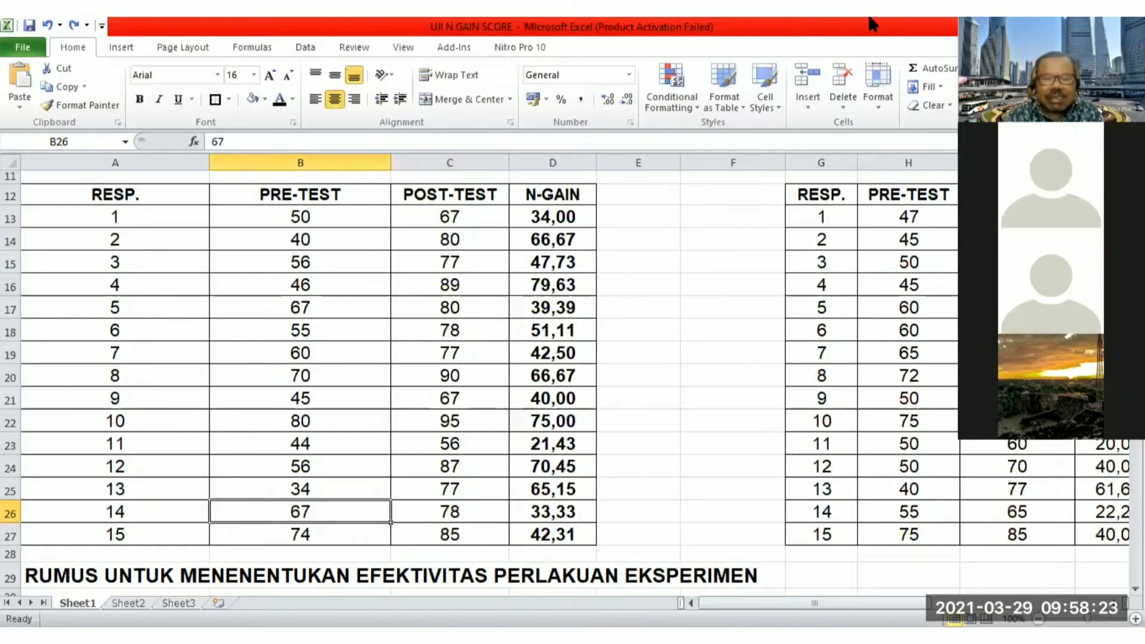
left_click(655, 30)
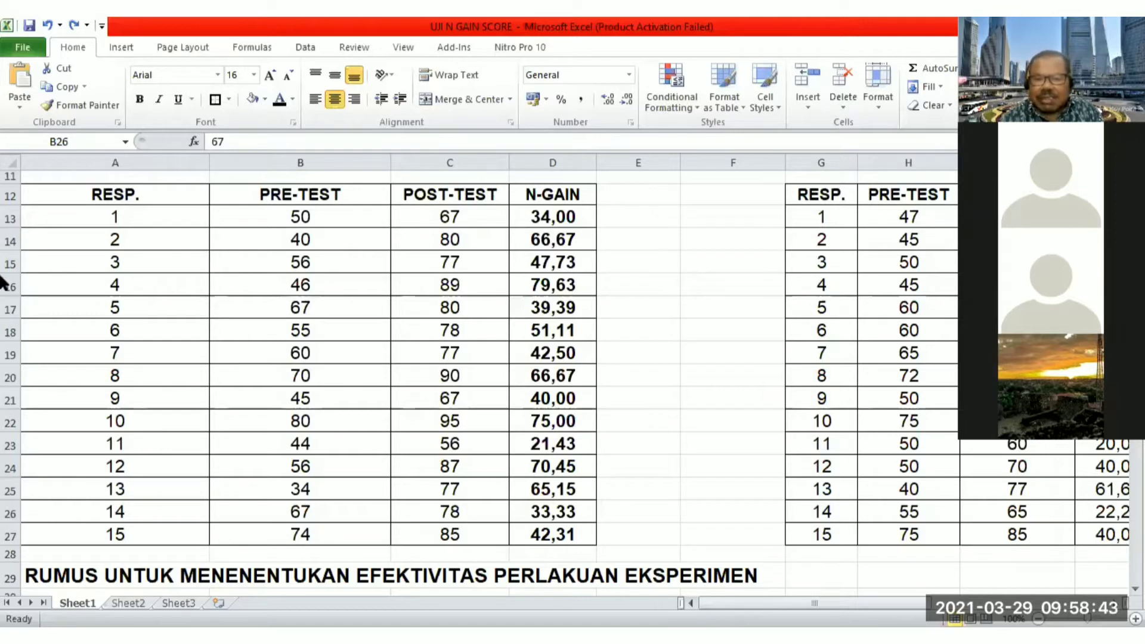
Step: Look across row 26 from the CTL table past the PBL table and the N-Gain score table to N26
left_click(811, 355)
key("Right")
key("Right")
key("Right")
key("Right")
key("Right")
key("Right")
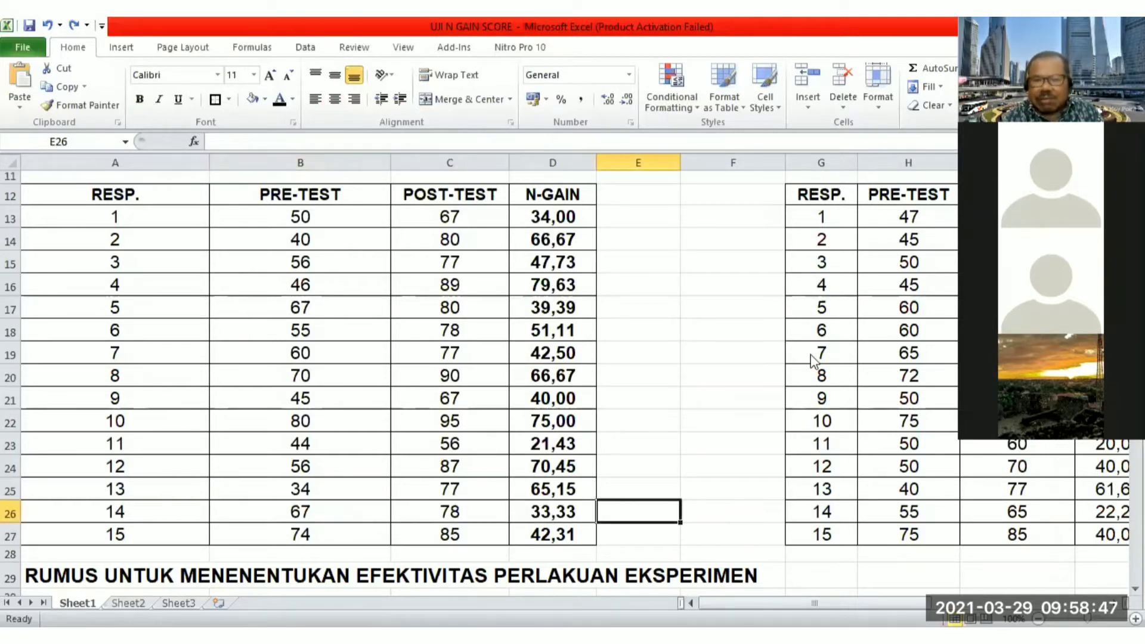
key("Right")
key("Right")
key("Right")
key("Right")
key("Right")
key("Right")
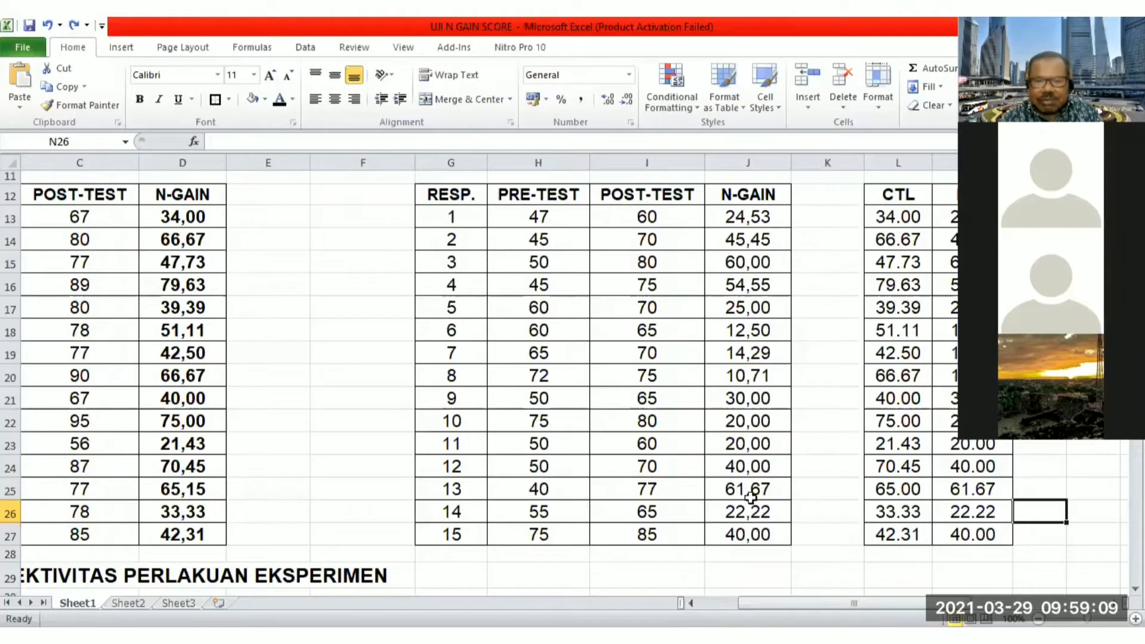
Step: Examine PBL respondent 9's N-Gain formula in J21, and bring the full CTL and PBL N-Gain score table into view
left_click(691, 391)
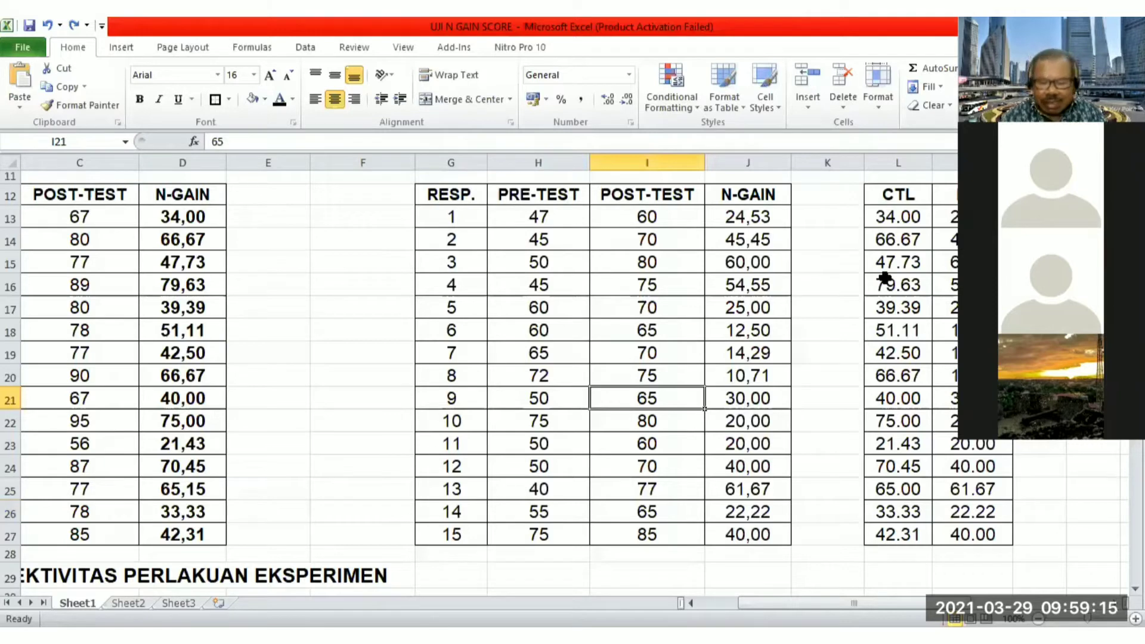
key("Right")
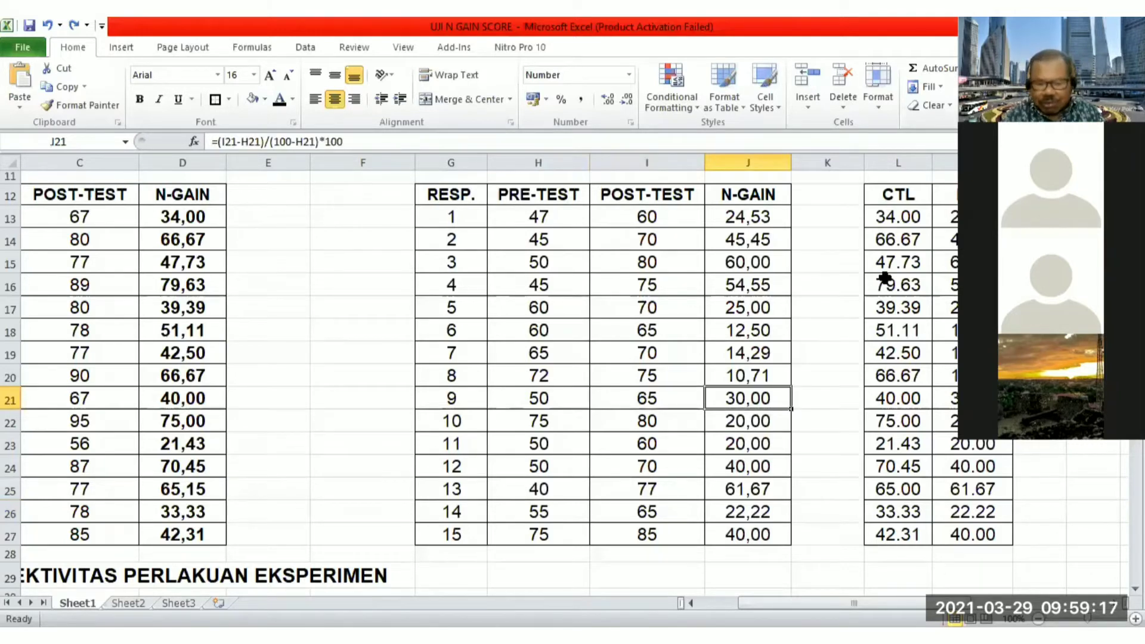
key("Right")
key("Right")
key("Right")
key("Right")
key("Right")
key("Right")
key("Right")
key("Right")
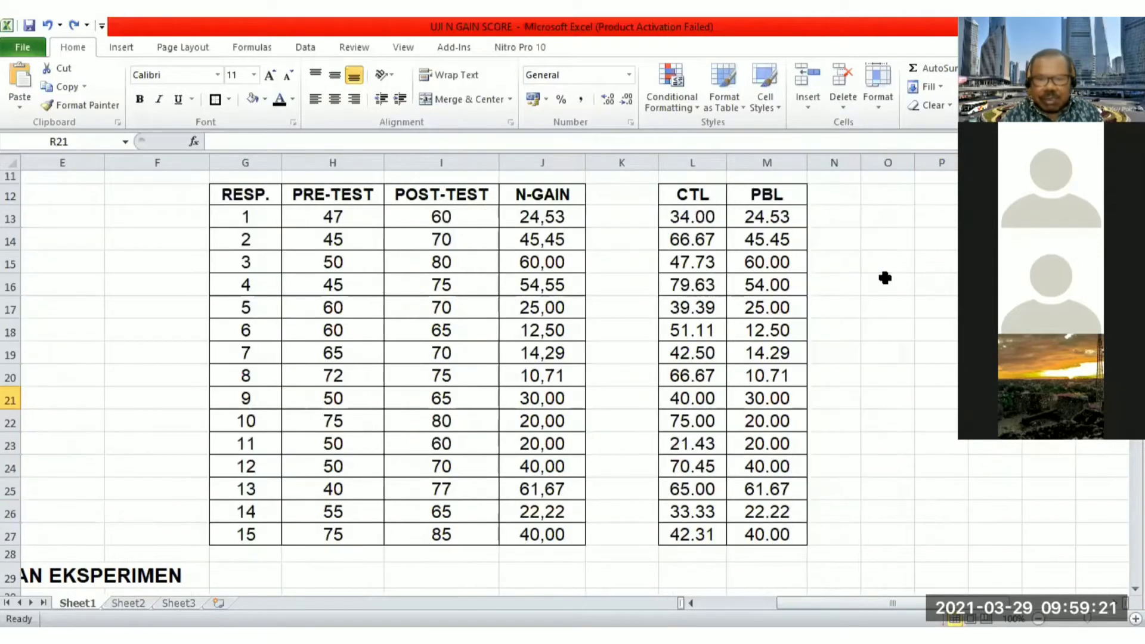
Step: Look up to the titles and headings of the PBL class table and the N-GAIN SCORE table
key("Up")
key("Up")
key("Up")
key("Up")
key("Up")
key("Up")
key("Up")
key("Up")
key("Up")
key("Up")
key("Up")
key("Up")
key("Up")
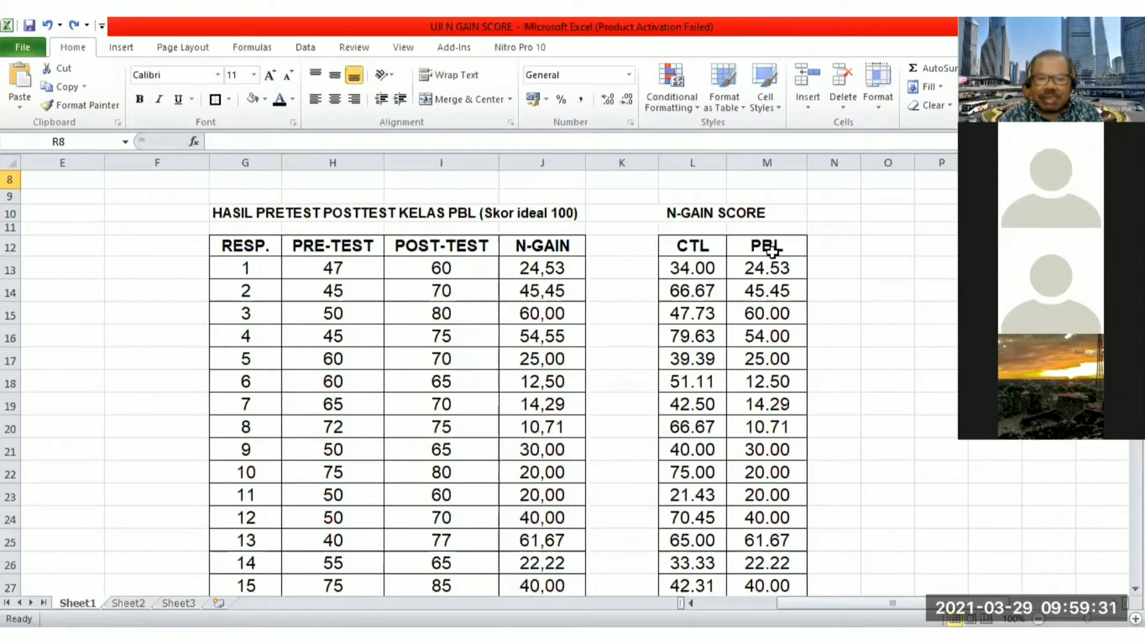
Step: Copy the CTL and PBL N-Gain scores of all 15 respondents in L13:M27
left_click(685, 267)
key("shift+Right")
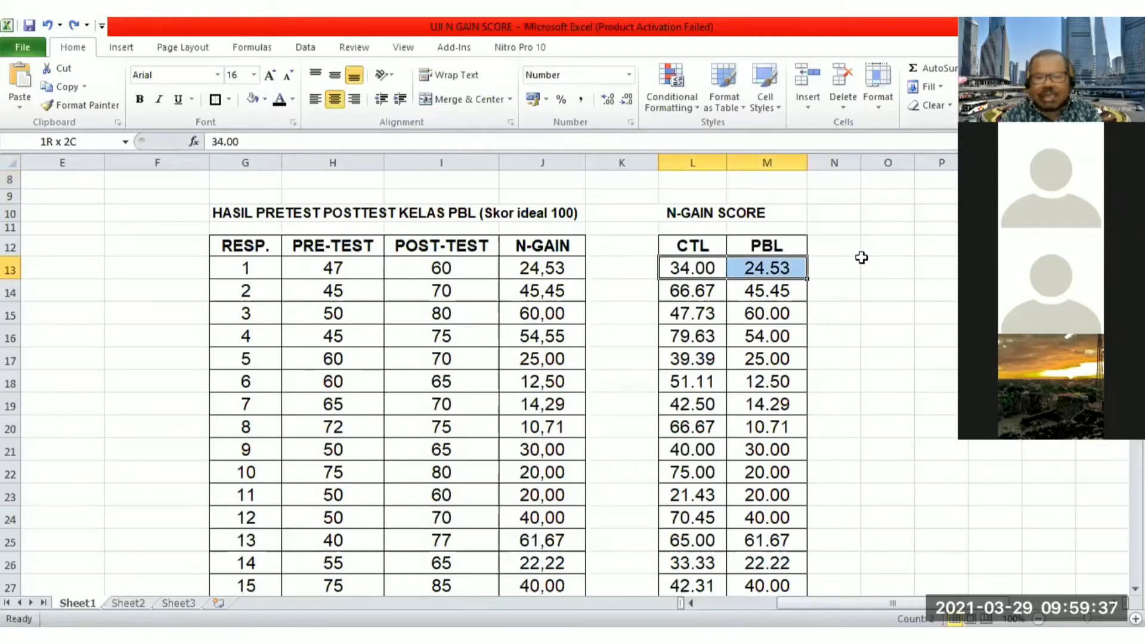
key("shift+Down")
key("shift+Down")
key("shift+Down")
key("shift+Down")
key("shift+Down")
key("shift+Down")
key("shift+Down")
key("shift+Down")
key("shift+Down")
key("shift+Down")
key("shift+Down")
key("shift+Down")
key("shift+Down")
key("shift+Down")
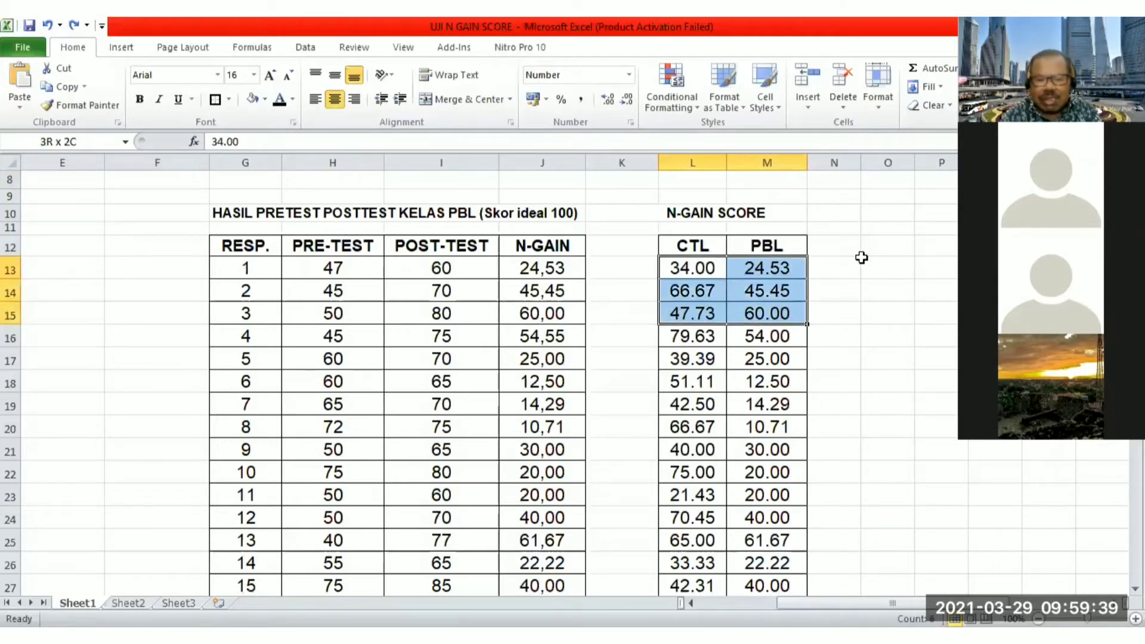
scroll(861, 257, "down", 1)
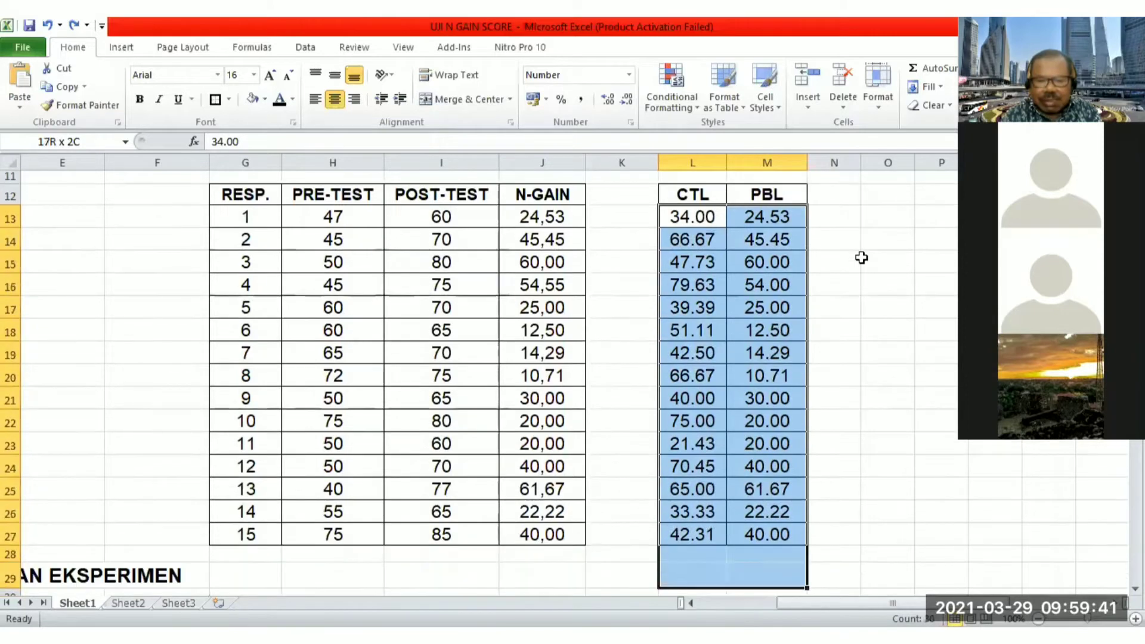
key("ctrl+c")
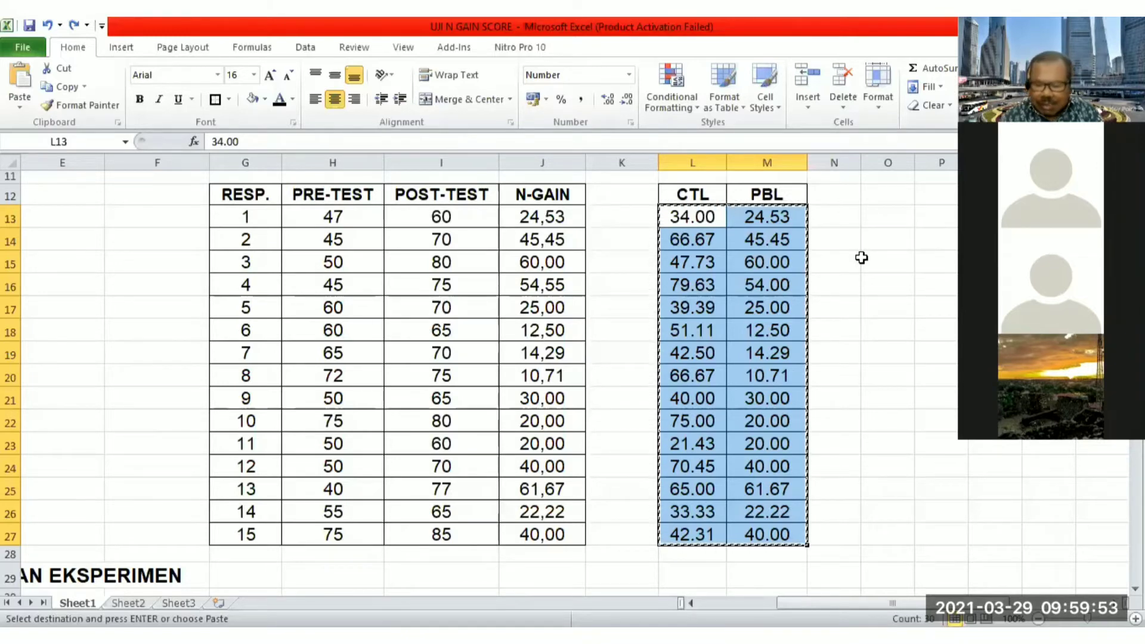
Step: Copy the CTL score in L13 and switch to SPSS to paste it into the first cell of the empty data sheet
key("Up")
key("Up")
key("Up")
key("Down")
key("Down")
key("Down")
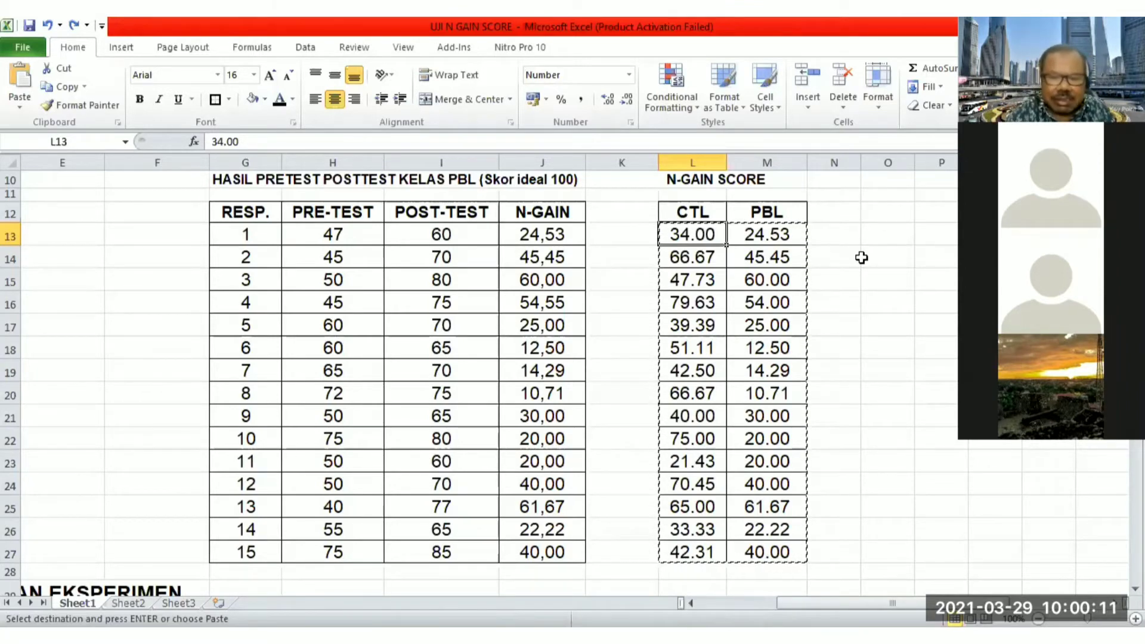
key("ctrl+c")
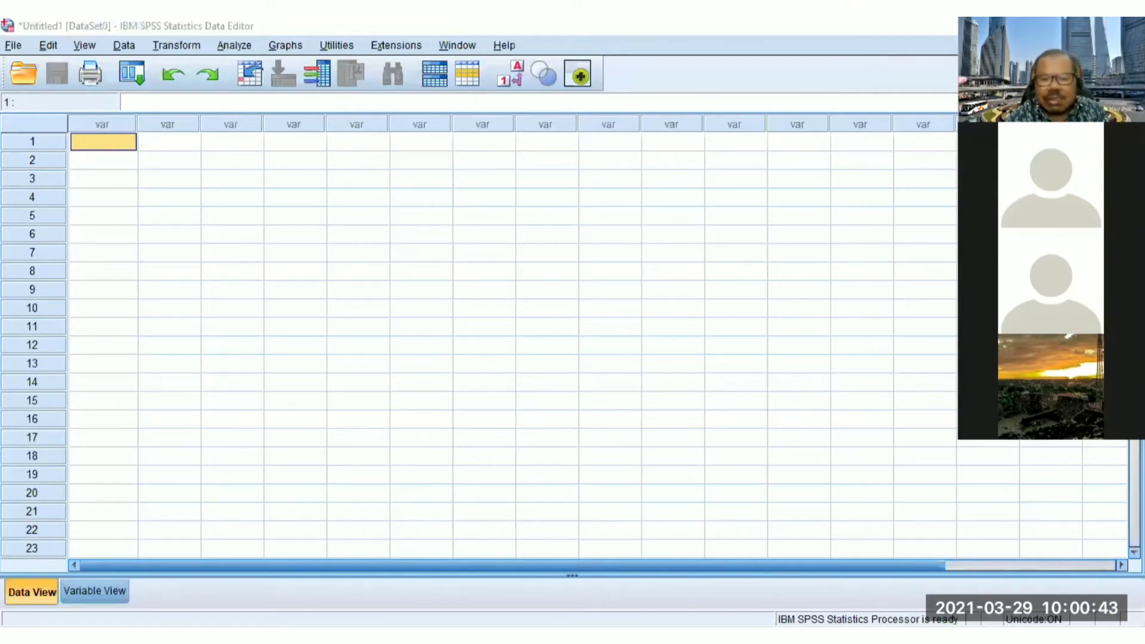
key("ctrl+v")
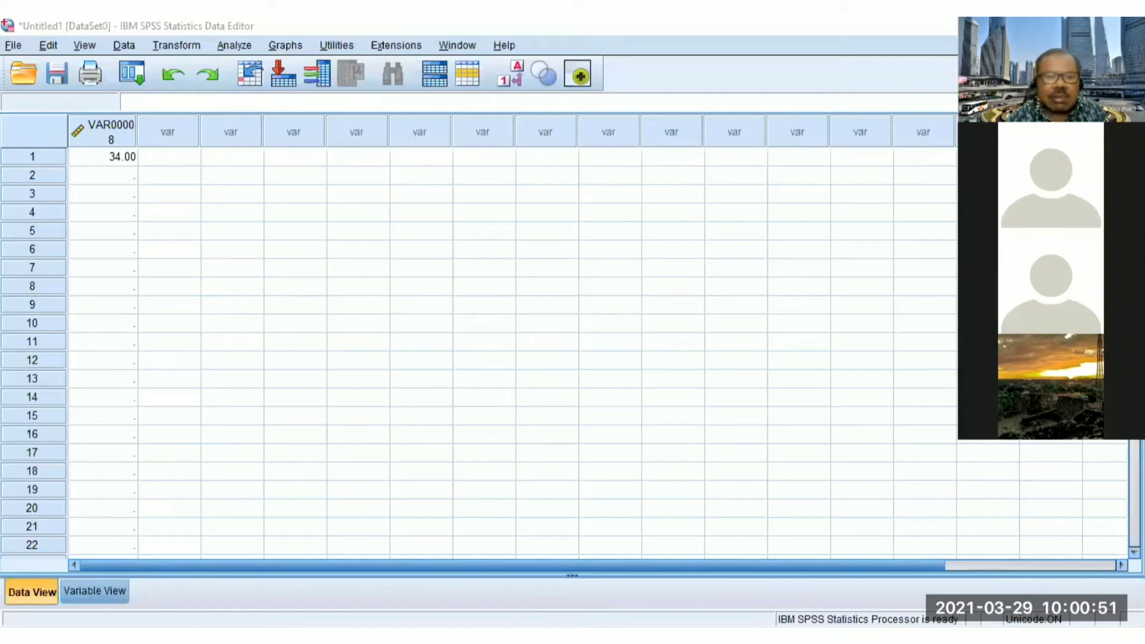
Step: Delete the single-score variable column and paste the full CTL and PBL N-Gain scores starting at row 1
left_click(115, 157)
left_click(120, 135)
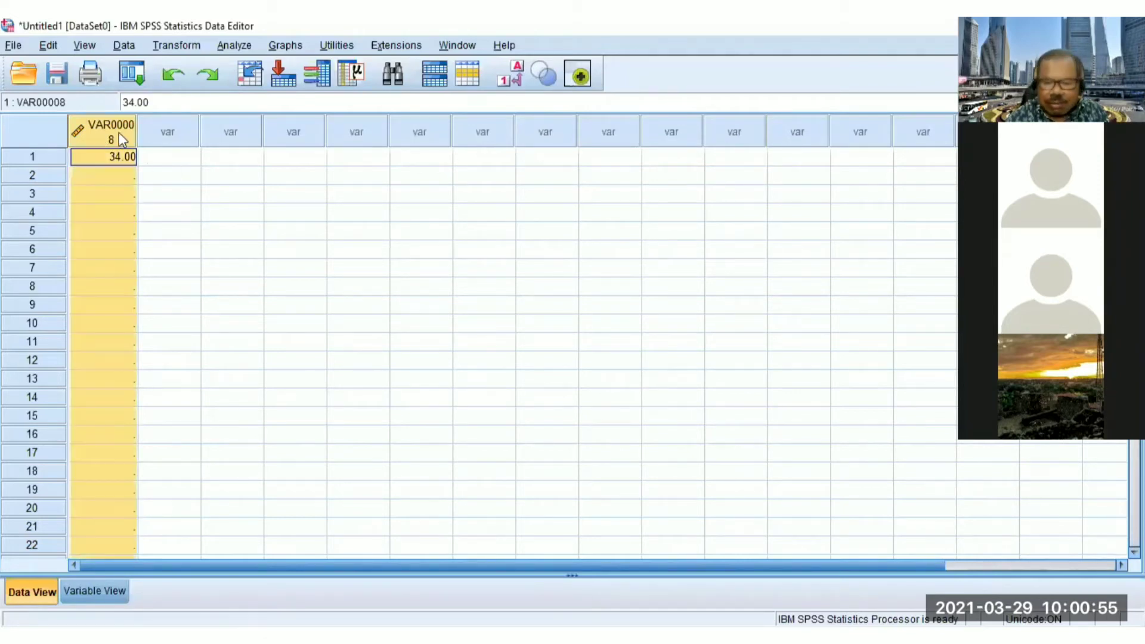
key("Delete")
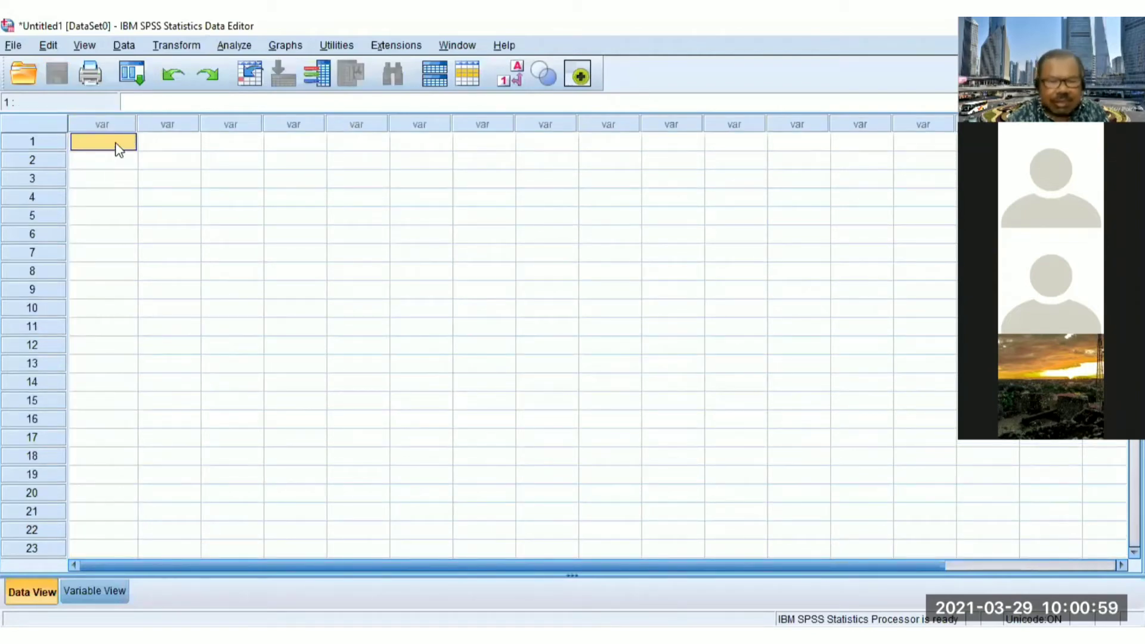
key("ctrl+v")
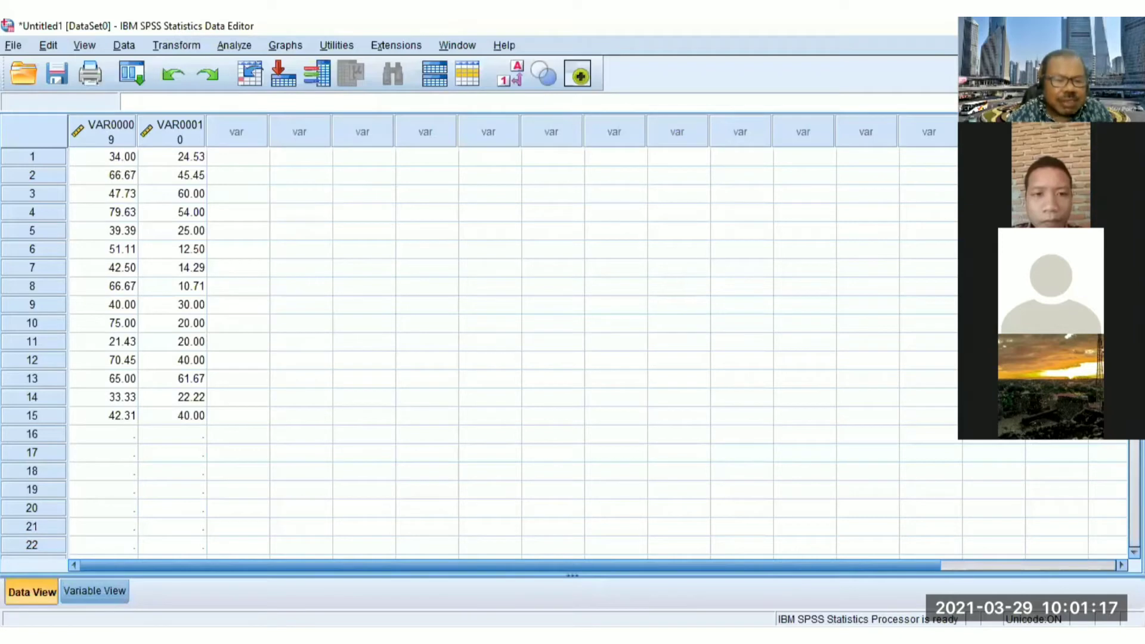
Step: Name the two pasted variables CTL and PBL, and return to the data sheet
left_click(95, 592)
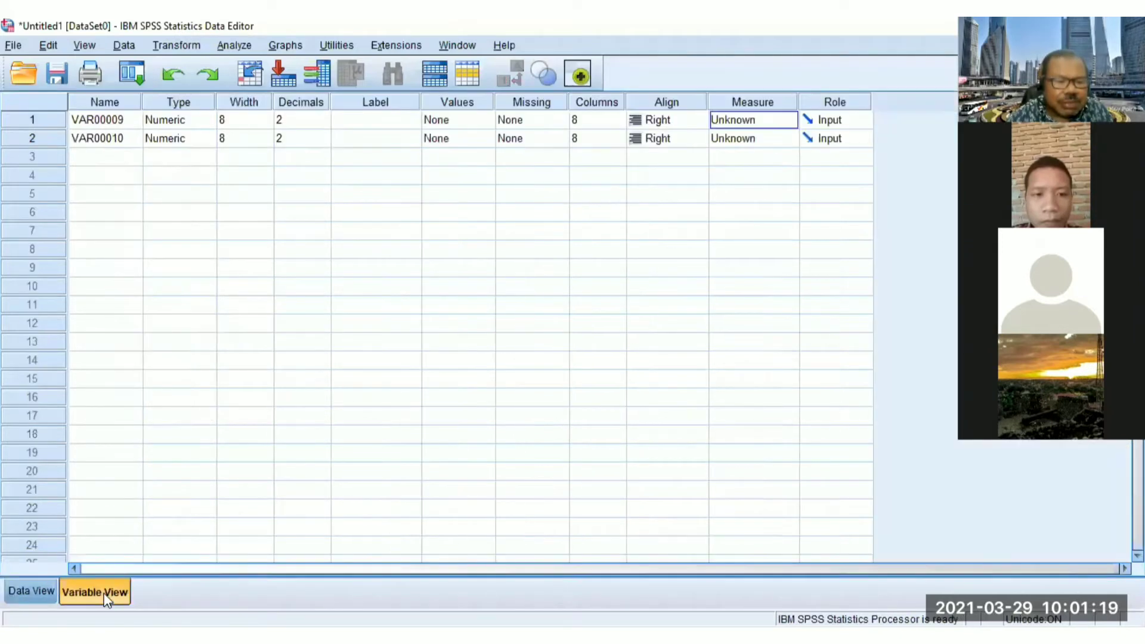
left_click(121, 124)
type("CTL")
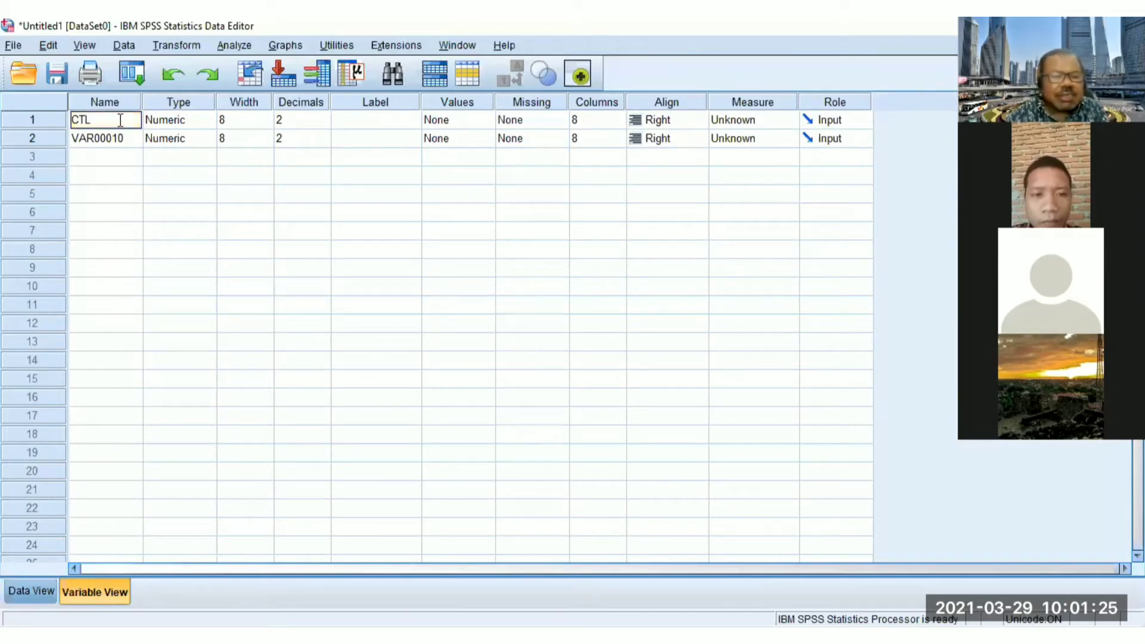
left_click(117, 144)
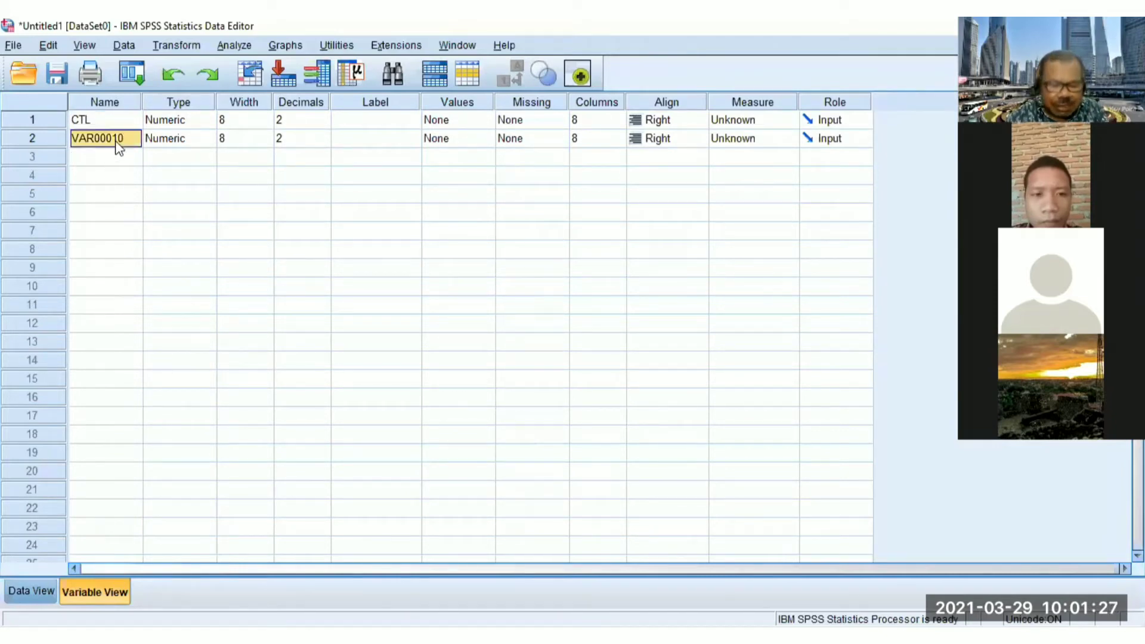
type("PBL")
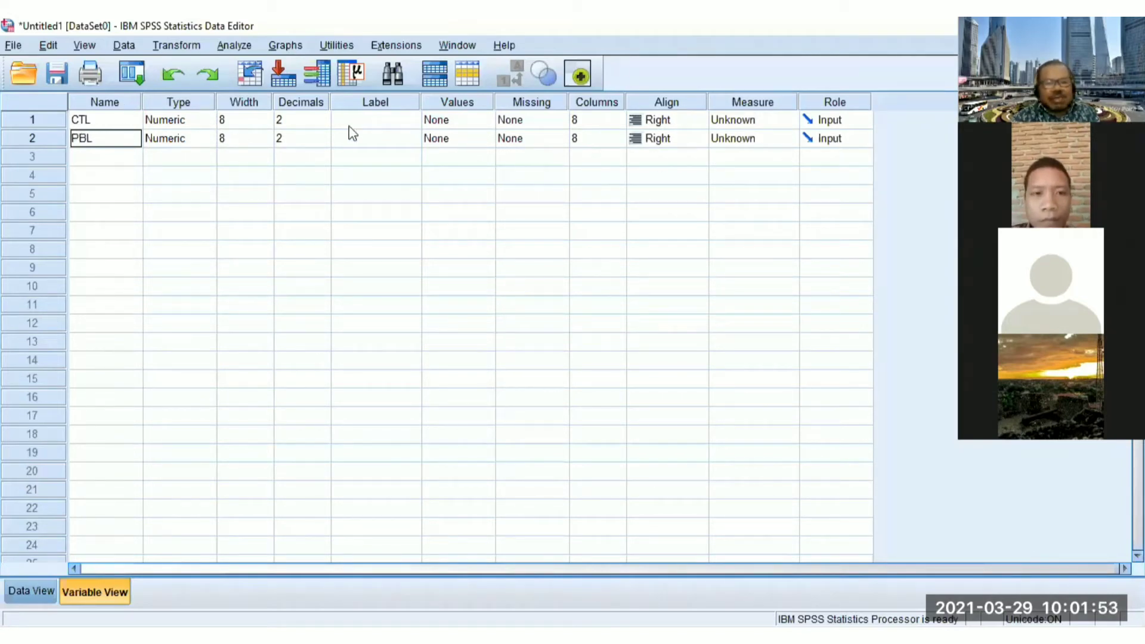
left_click(27, 585)
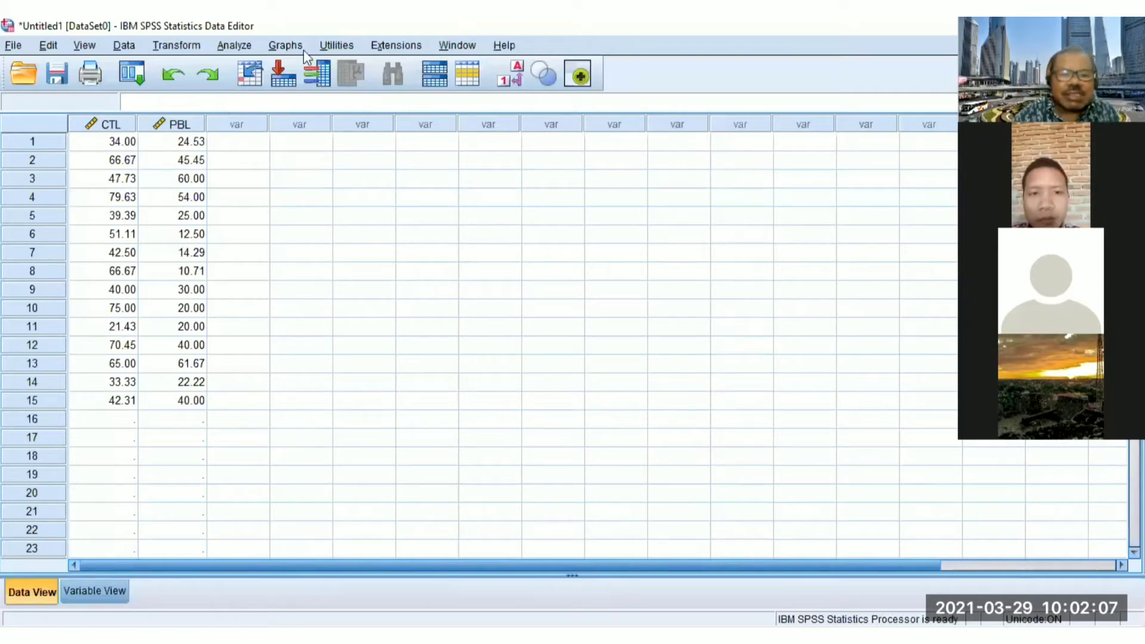
Step: Try to open the 1-Sample K-S test from the legacy nonparametric tests
left_click(234, 45)
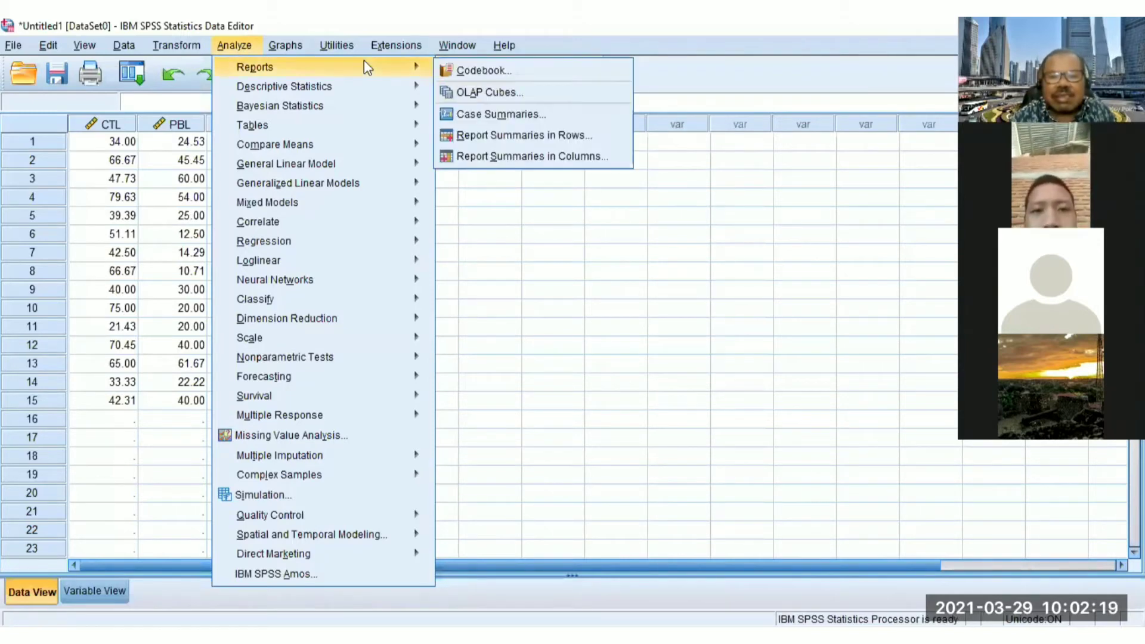
left_click(641, 108)
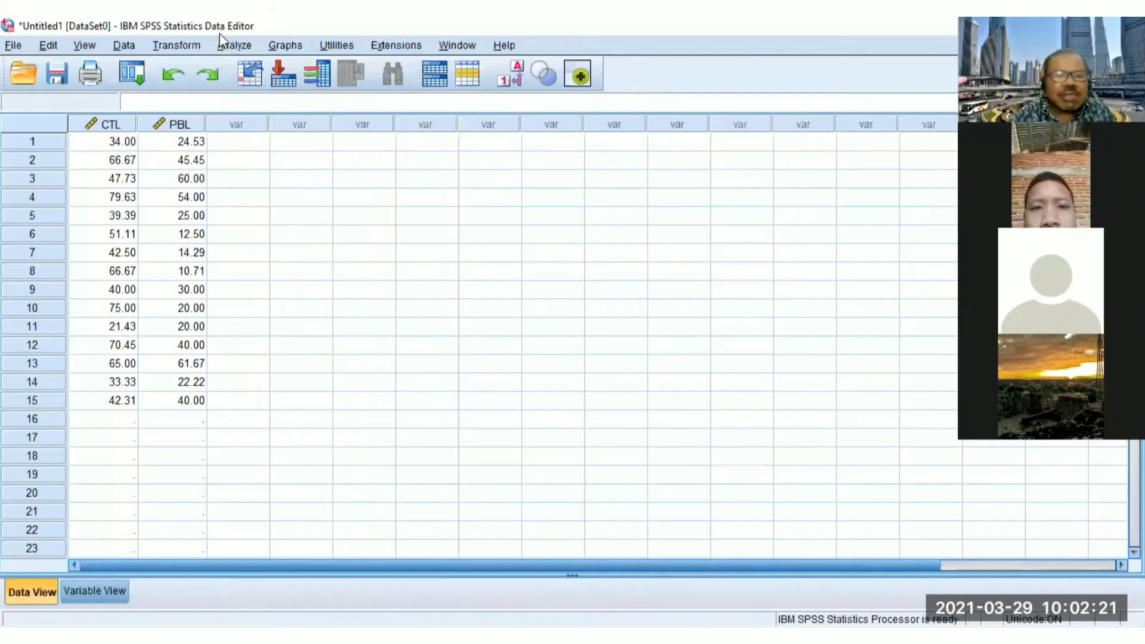
left_click(231, 44)
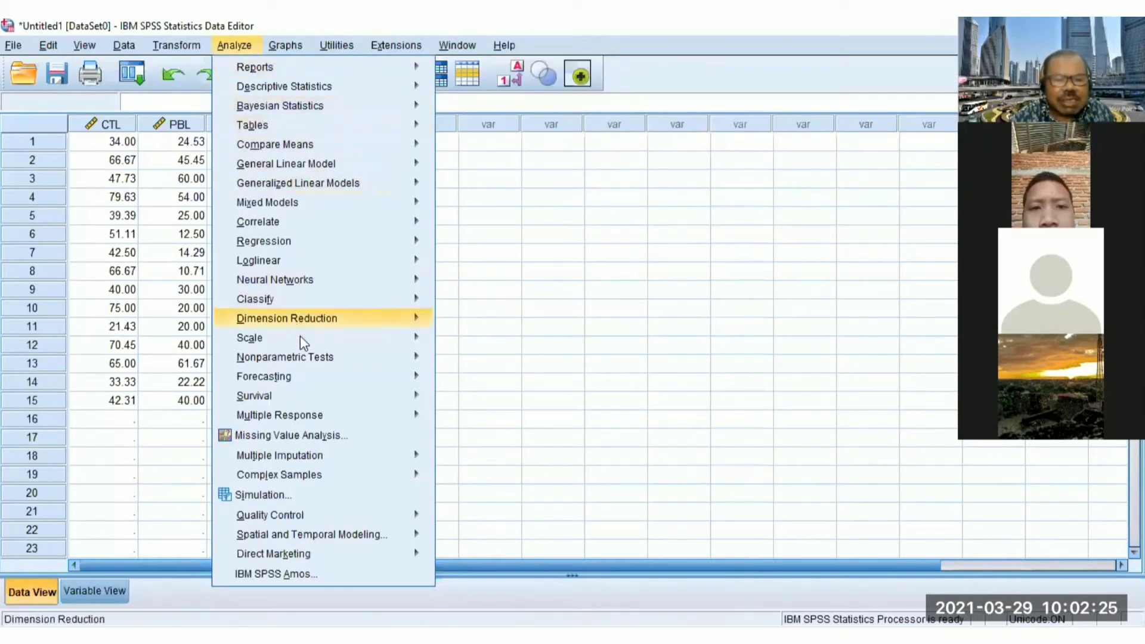
mouse_move(325, 357)
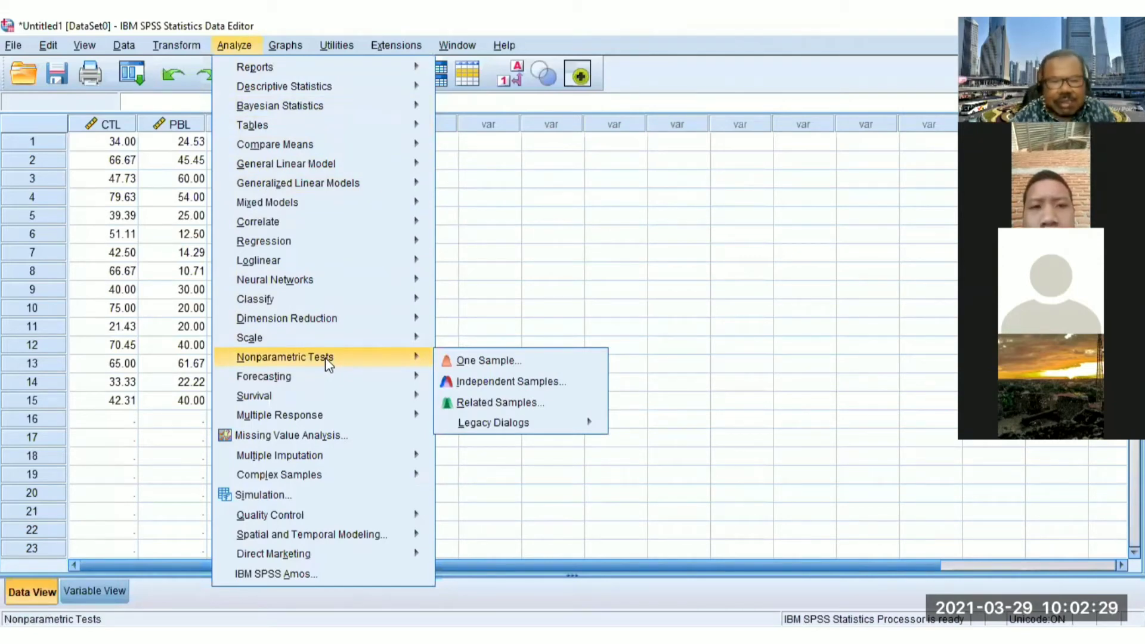
key("Right")
key("Down")
key("Down")
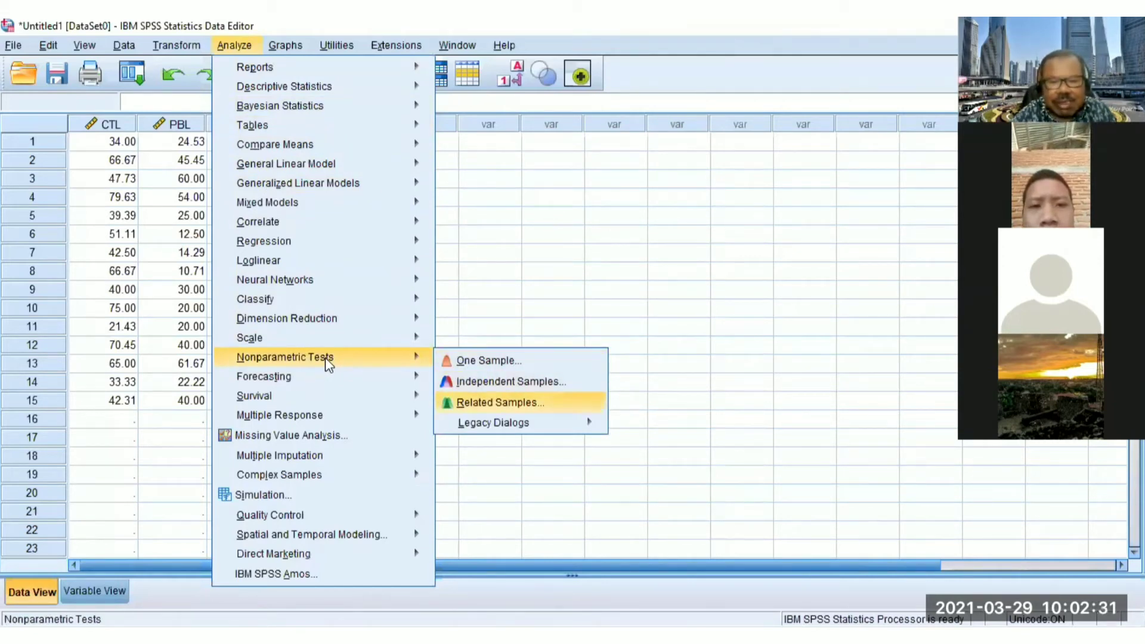
key("Down")
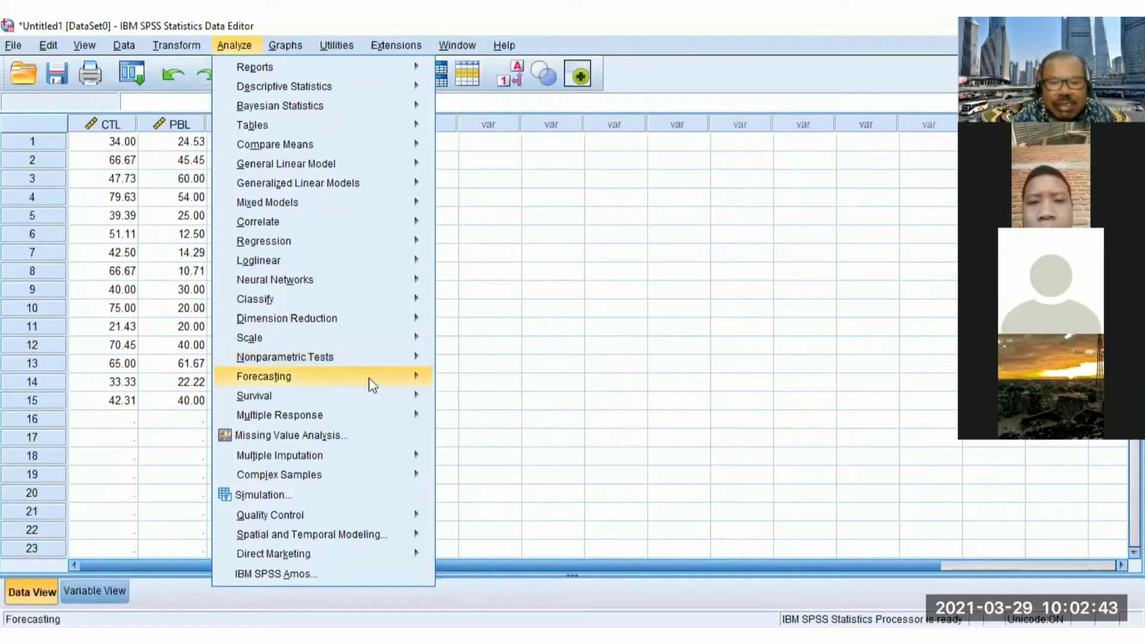
mouse_move(363, 396)
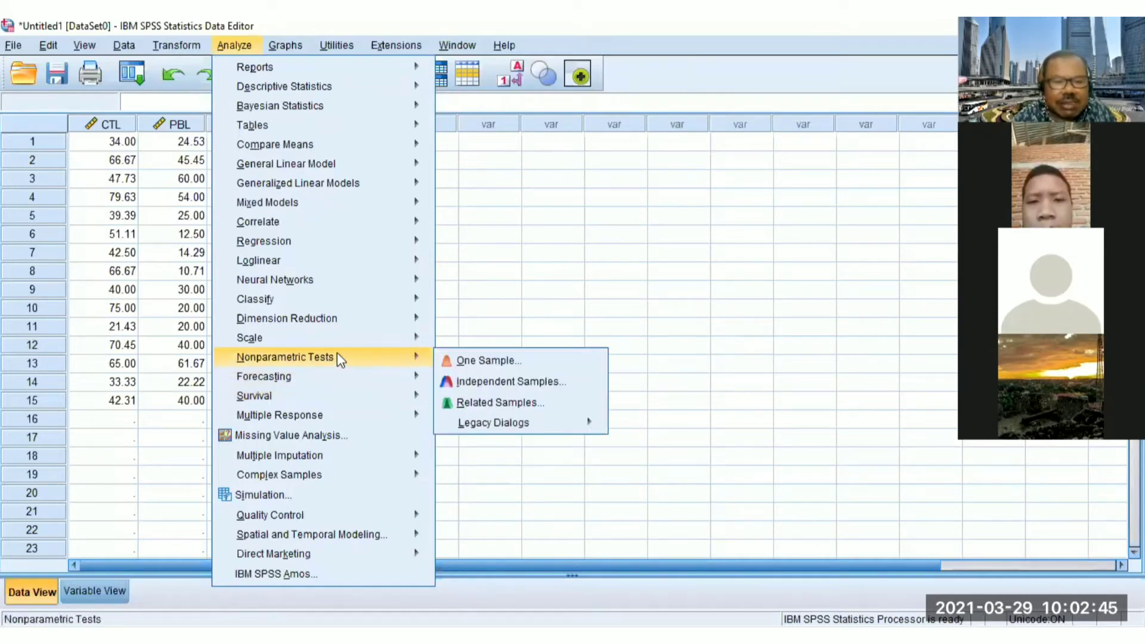
key("Right")
key("Down")
key("Down")
key("Down")
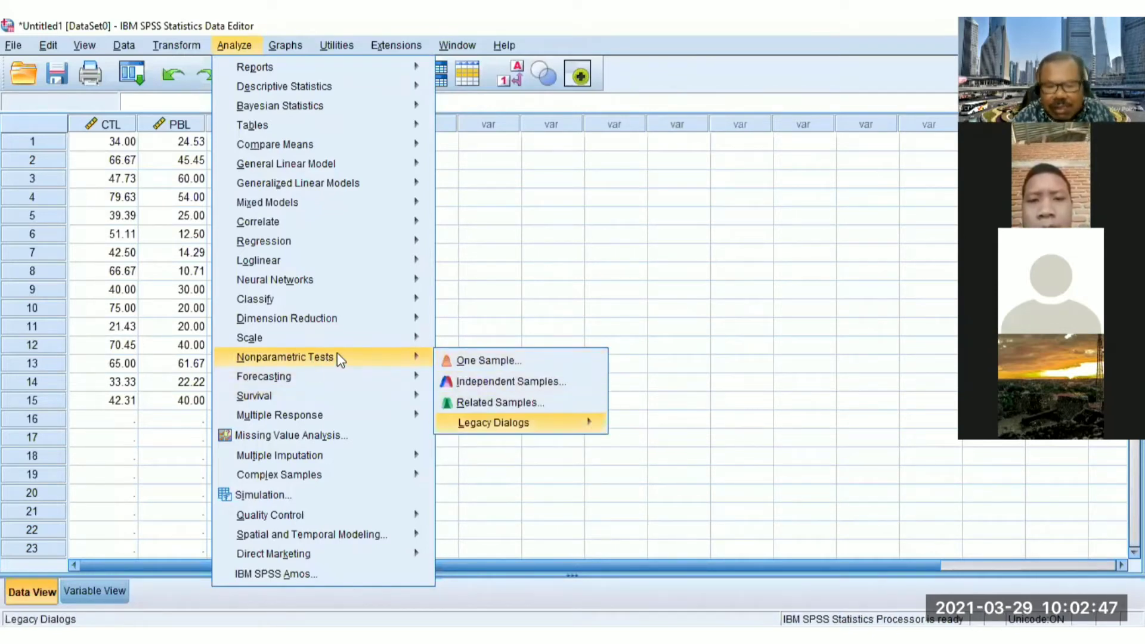
key("Right")
key("Down")
key("Down")
key("Down")
key("Down")
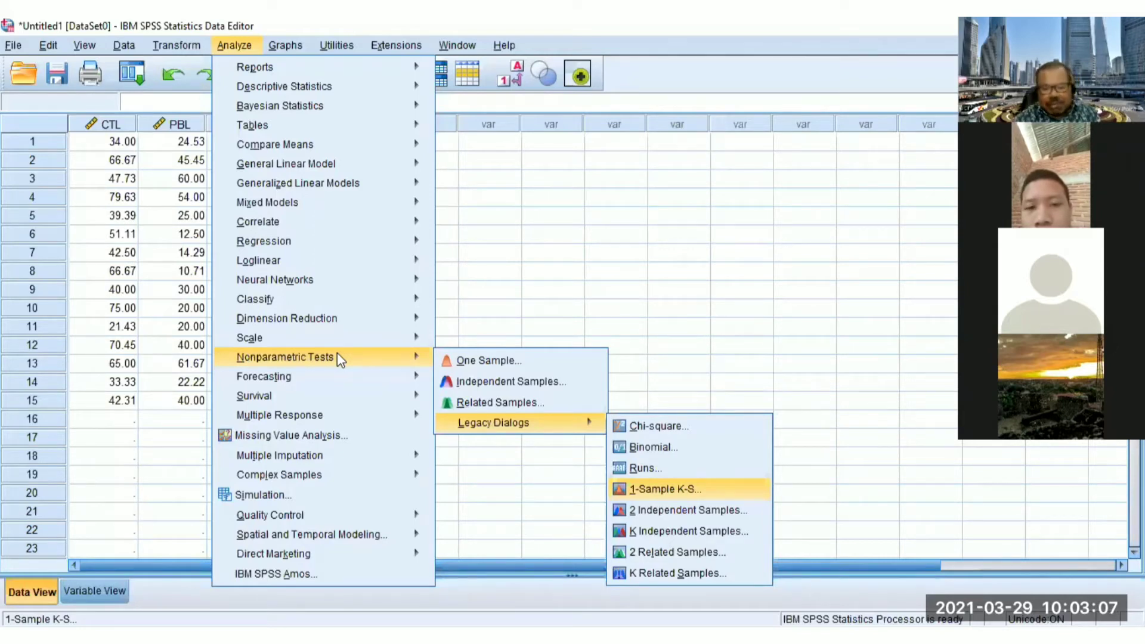
key("Return")
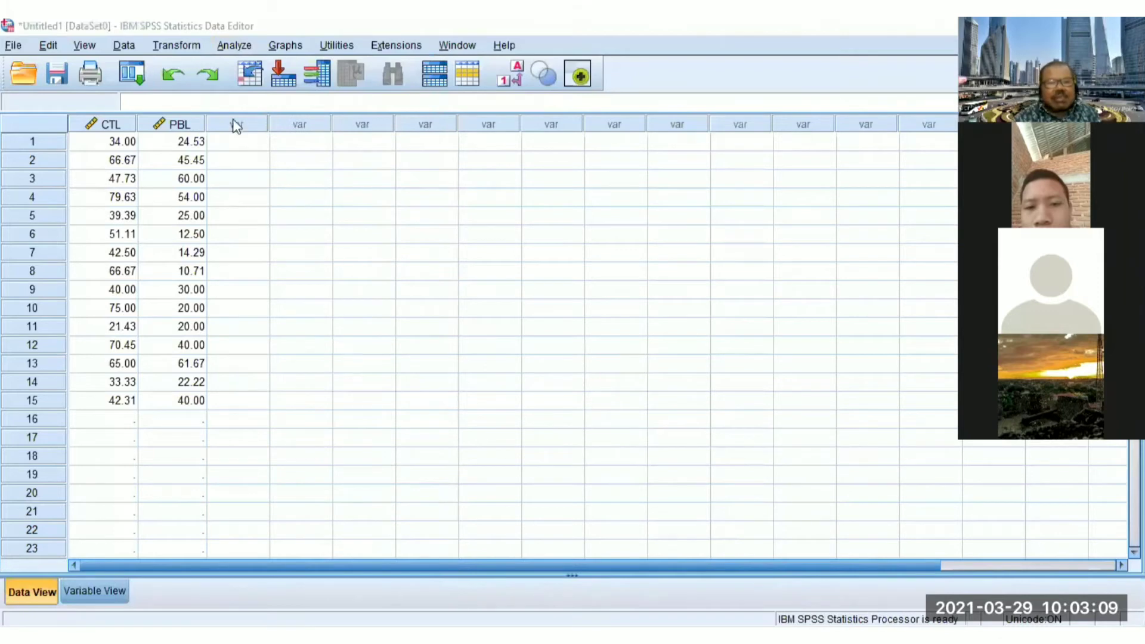
Step: Run the One-Sample Kolmogorov-Smirnov test on CTL and PBL against the Normal distribution, and discard the output without saving
left_click(231, 52)
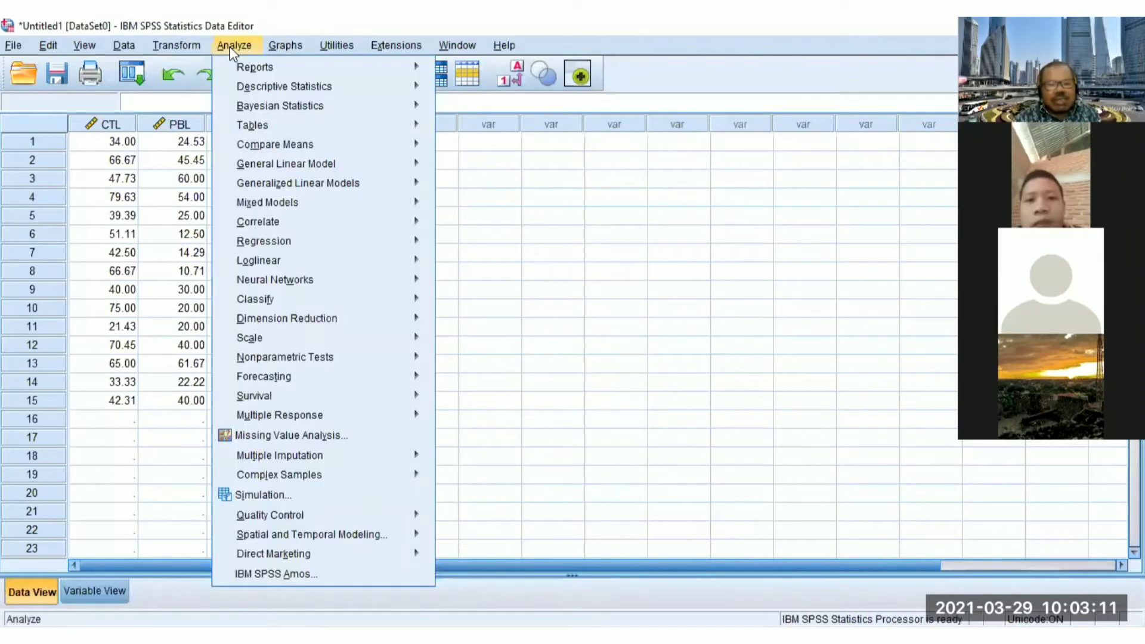
key("Down")
key("Down")
key("Down")
key("Down")
key("Right")
key("Down")
key("Down")
key("Down")
key("Down")
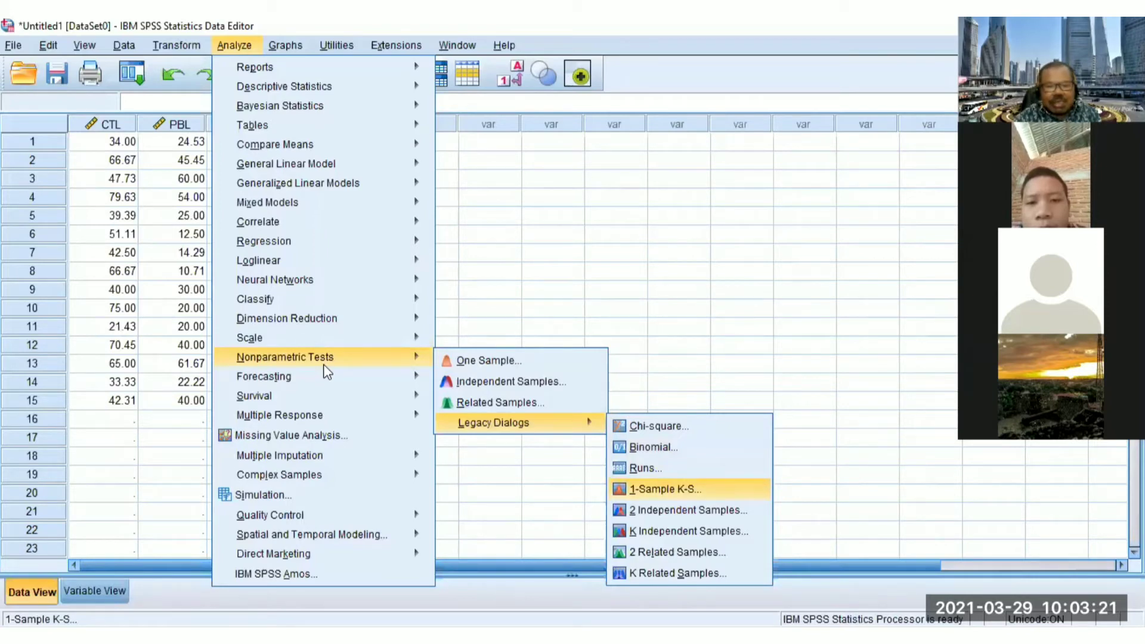
key("Return")
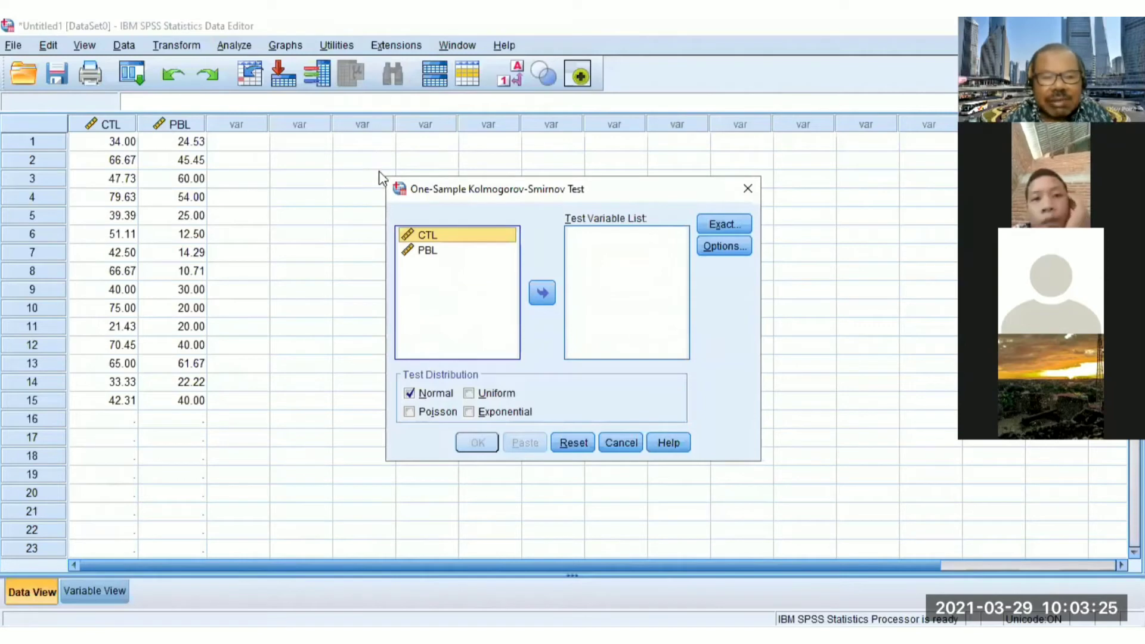
left_click(422, 253, "shift")
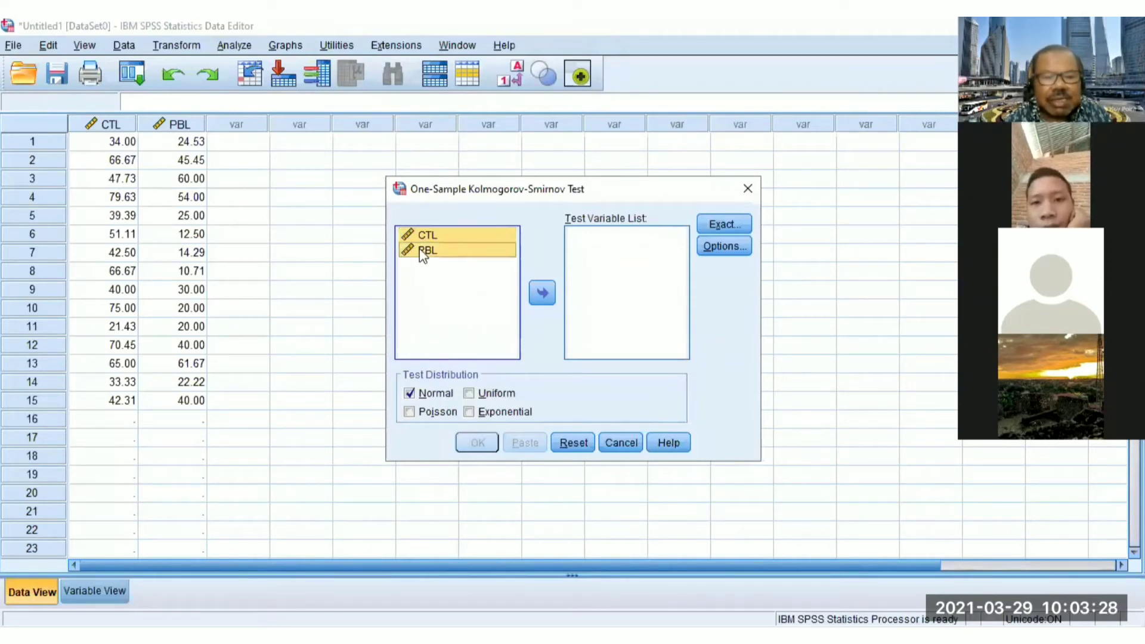
left_click(537, 292)
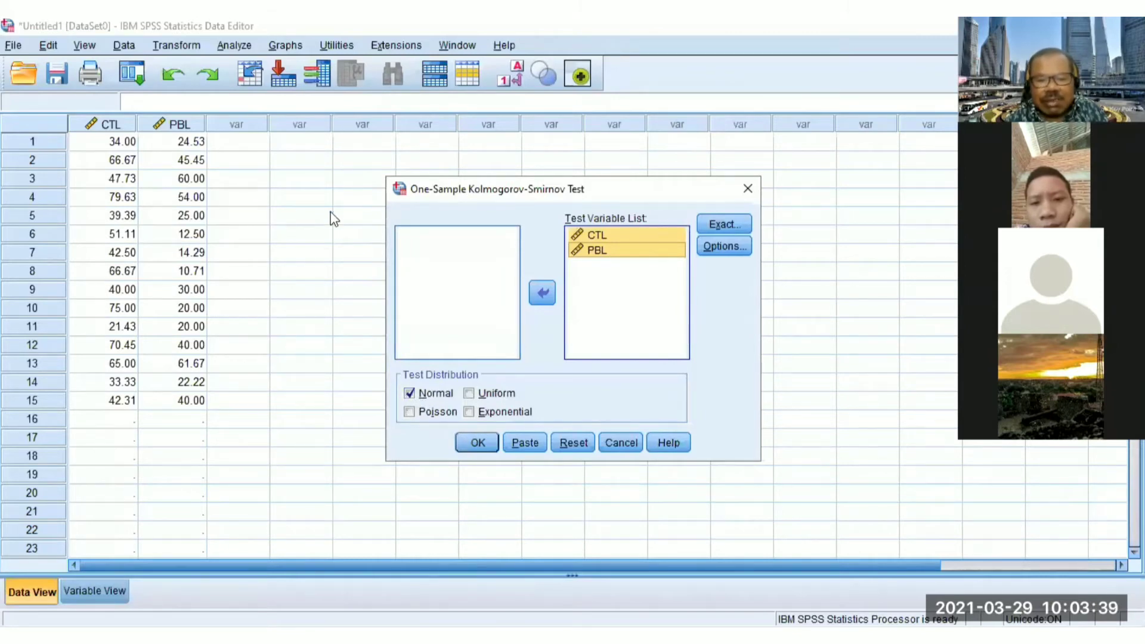
left_click(477, 444)
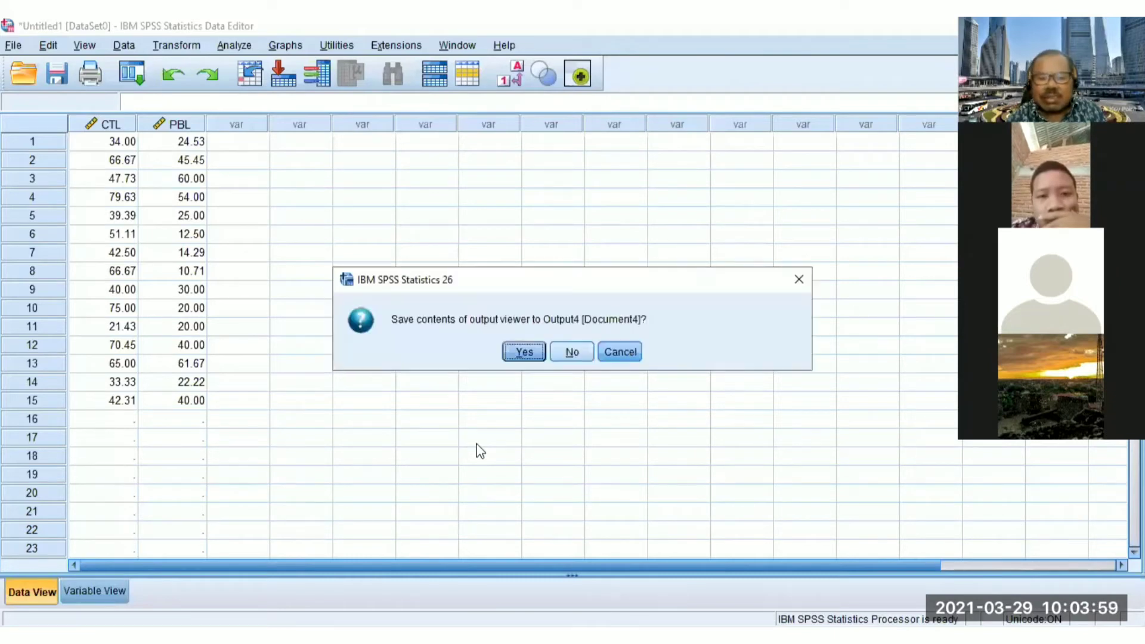
key("Tab")
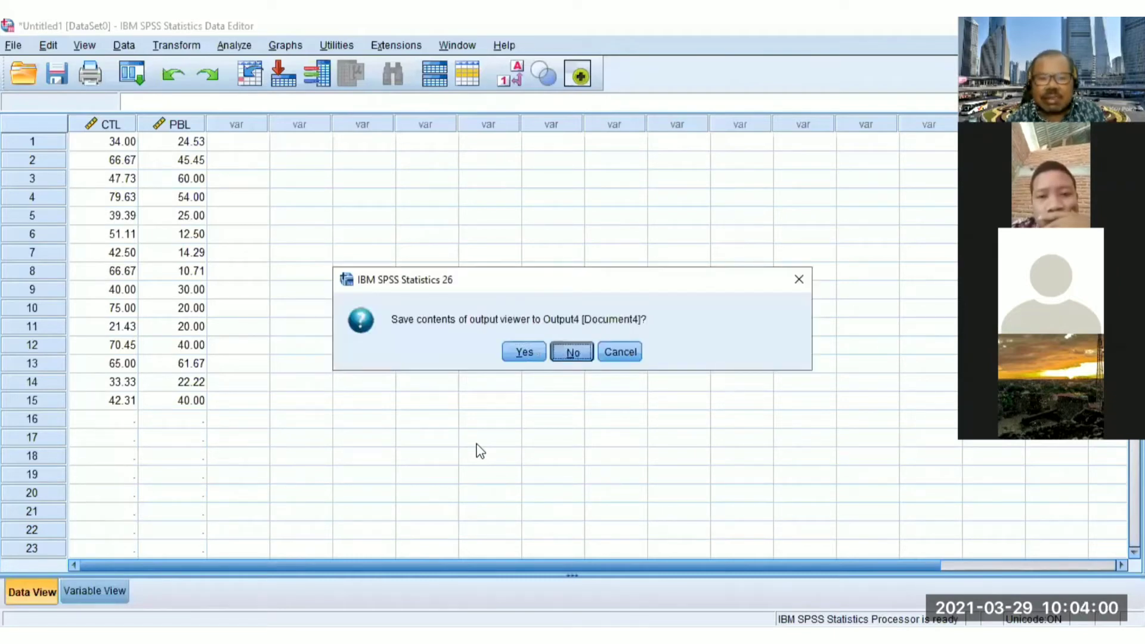
left_click(575, 351)
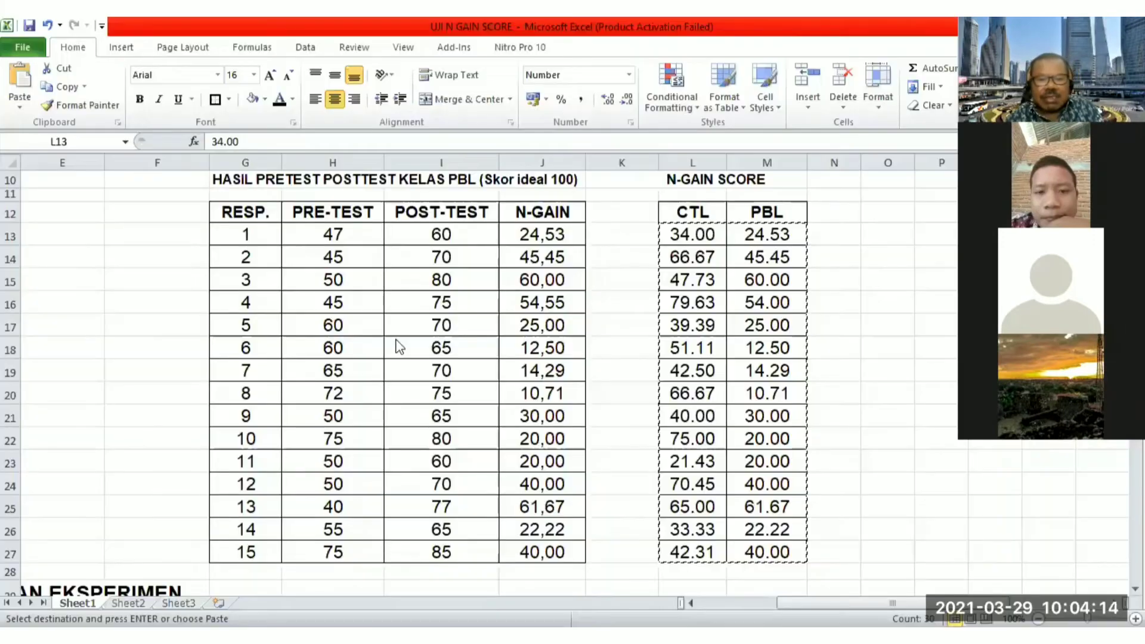
Step: In the Excel workbook, look past the N-Gain formula to the Kolmogorov-Smirnov normality test results under A39
left_click(123, 418)
left_click(118, 446)
left_click(119, 456)
key("Down")
key("Down")
key("Down")
key("Down")
key("Down")
key("Down")
key("Down")
key("Down")
key("Down")
key("Down")
key("Down")
key("Down")
key("Down")
key("Down")
key("Down")
key("Down")
key("Left")
key("Home")
key("Down")
key("Down")
key("Down")
key("Down")
key("Down")
key("Down")
key("Down")
key("Down")
key("Down")
key("Down")
key("Down")
key("Down")
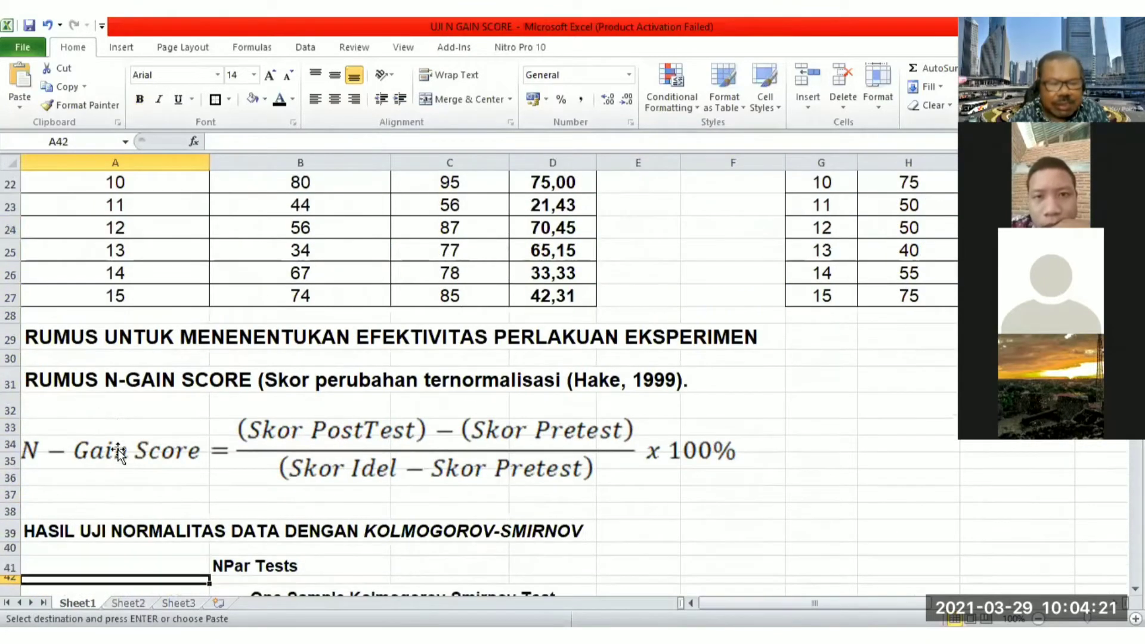
key("Up")
key("Up")
key("Up")
key("Up")
key("Up")
key("Up")
key("Up")
key("Up")
key("Up")
key("Up")
key("Up")
key("Up")
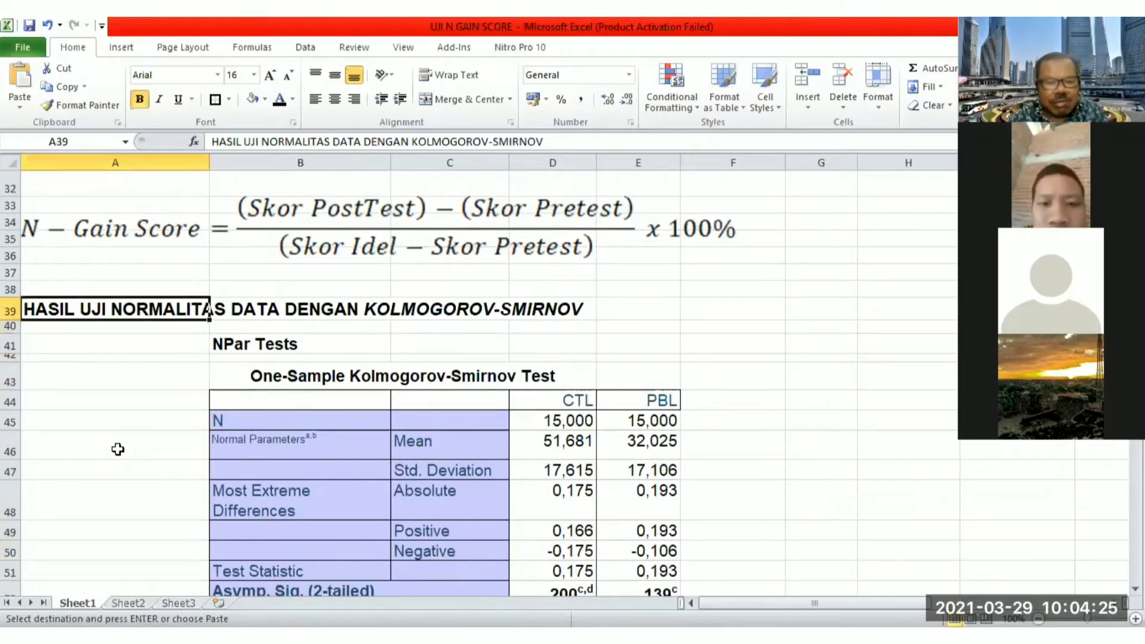
Step: Read through the One-Sample Kolmogorov-Smirnov Test table for CTL and PBL, down to its footnotes and back to the heading
key("Down")
key("Down")
key("Right")
key("Down")
key("Down")
key("Down")
key("Down")
key("Down")
key("Down")
key("Down")
key("Down")
key("Down")
key("Down")
key("Down")
key("Down")
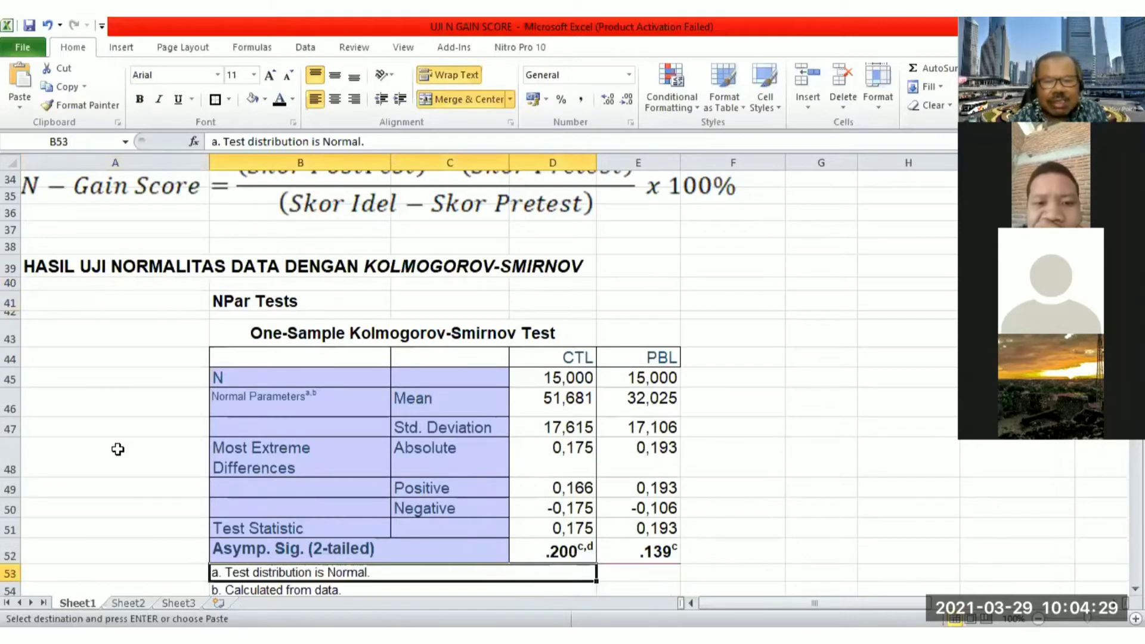
key("Down")
key("Up")
key("Up")
key("Up")
key("Up")
key("Up")
key("Up")
key("Up")
key("Up")
key("Up")
key("Up")
key("Up")
key("Up")
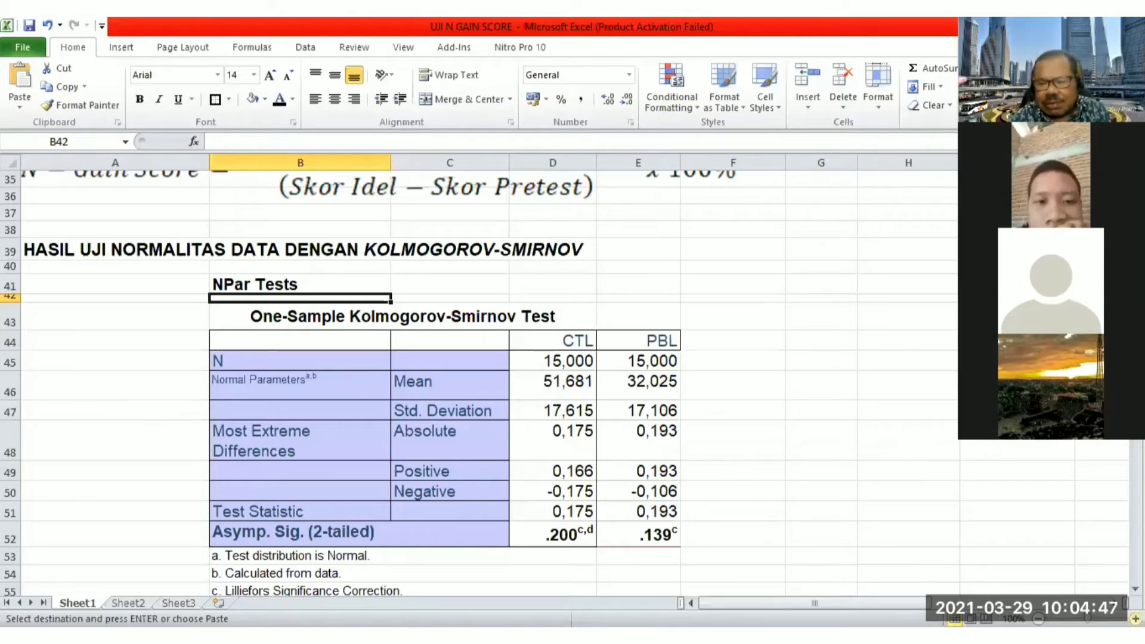
Step: Format the CTL and PBL sample sizes in D45:E45 to display without decimals
left_click(1136, 619)
left_click(1135, 619)
left_click(1135, 619)
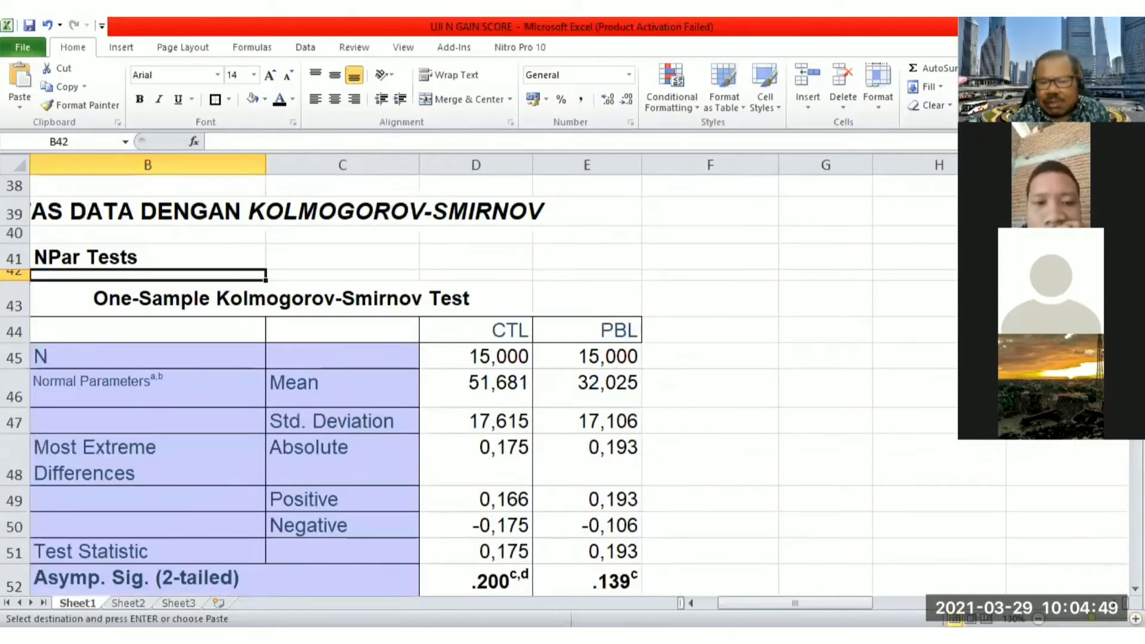
left_click(1038, 619)
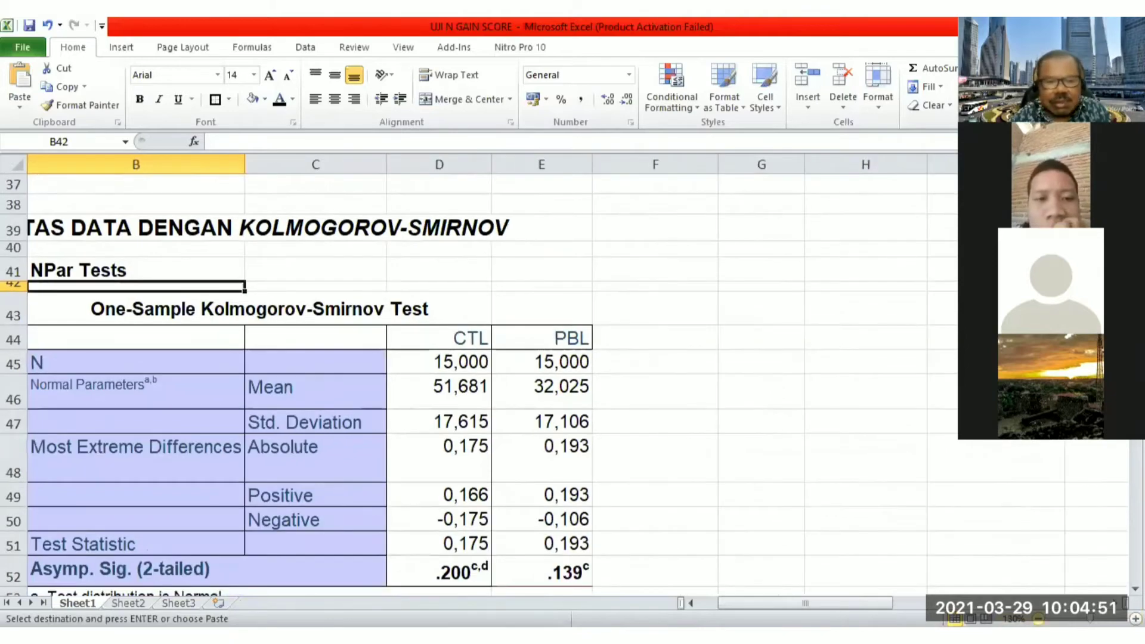
left_click(1039, 619)
key("Left")
key("Down")
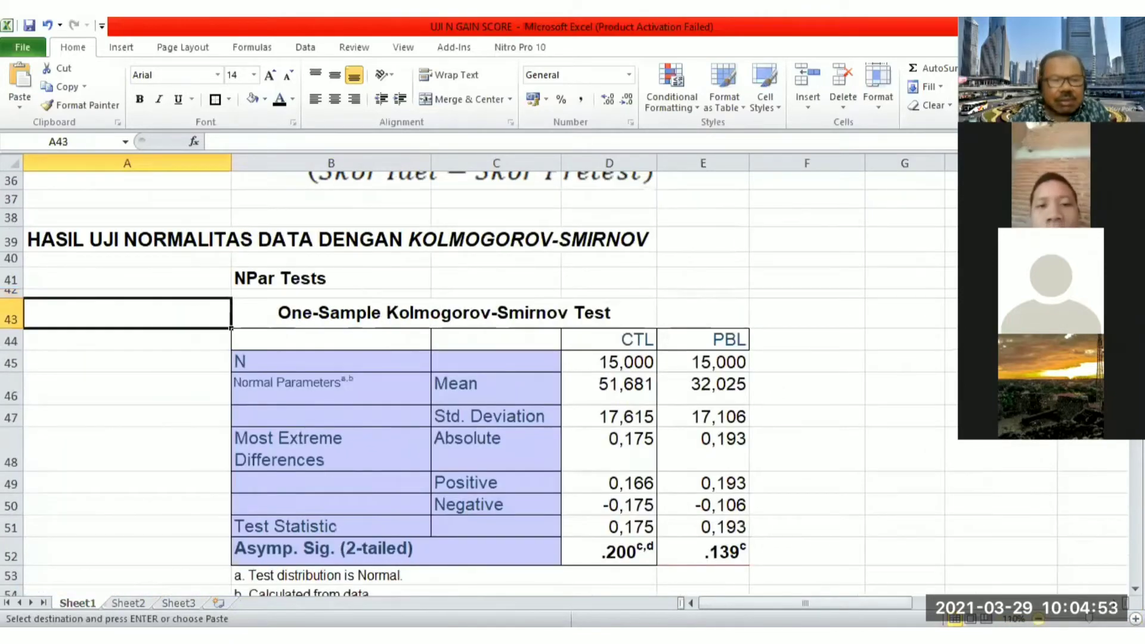
key("Down")
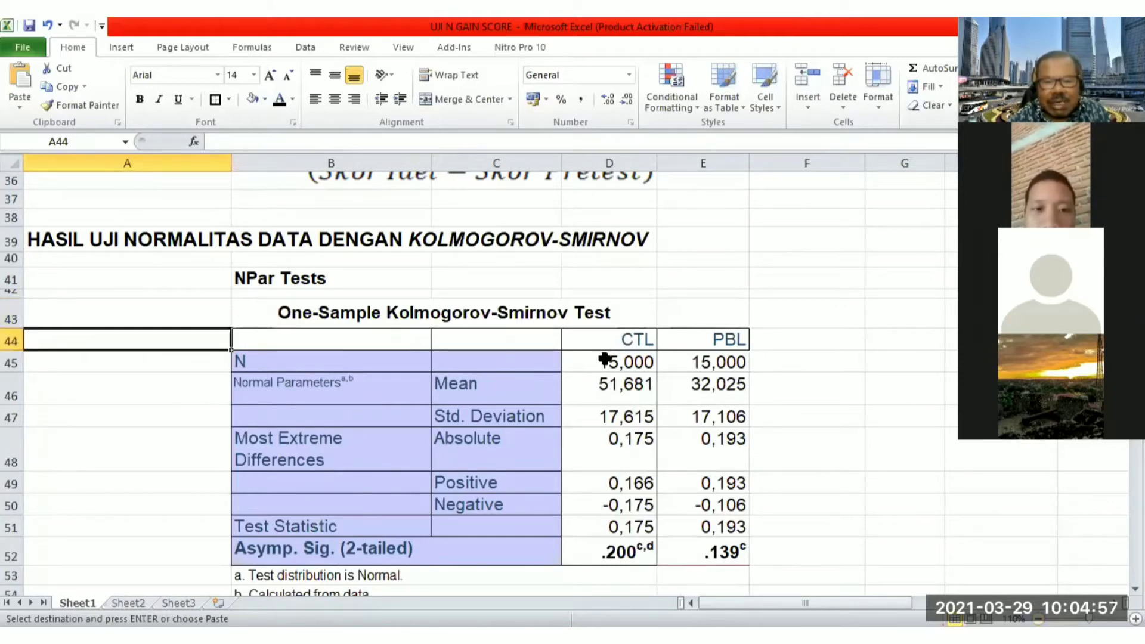
left_click_drag(605, 360, 692, 360)
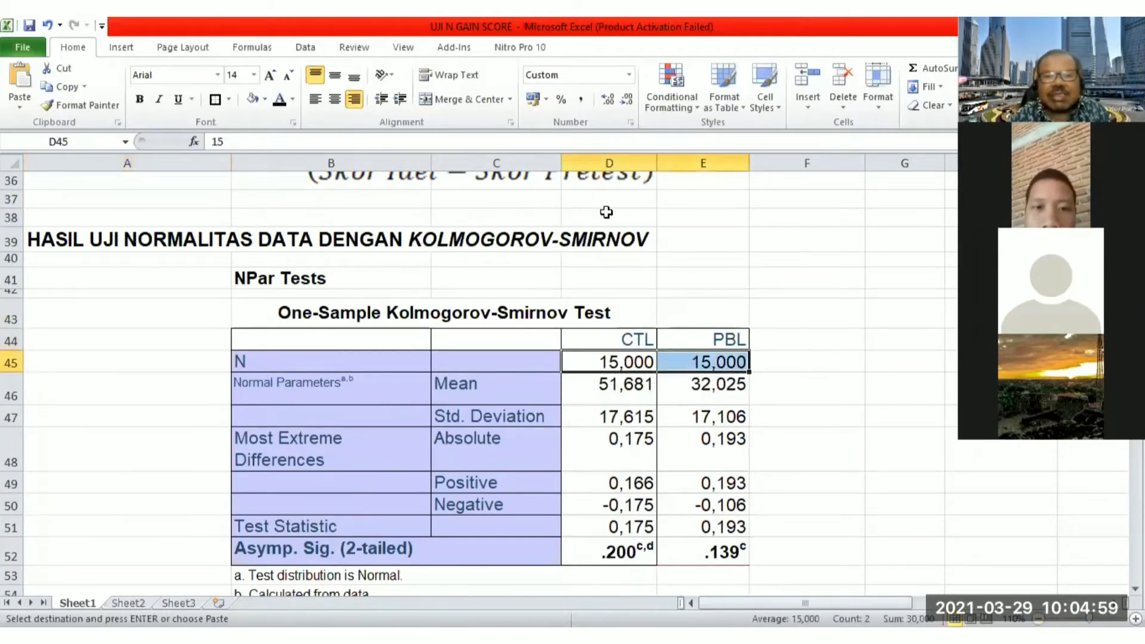
left_click(608, 103)
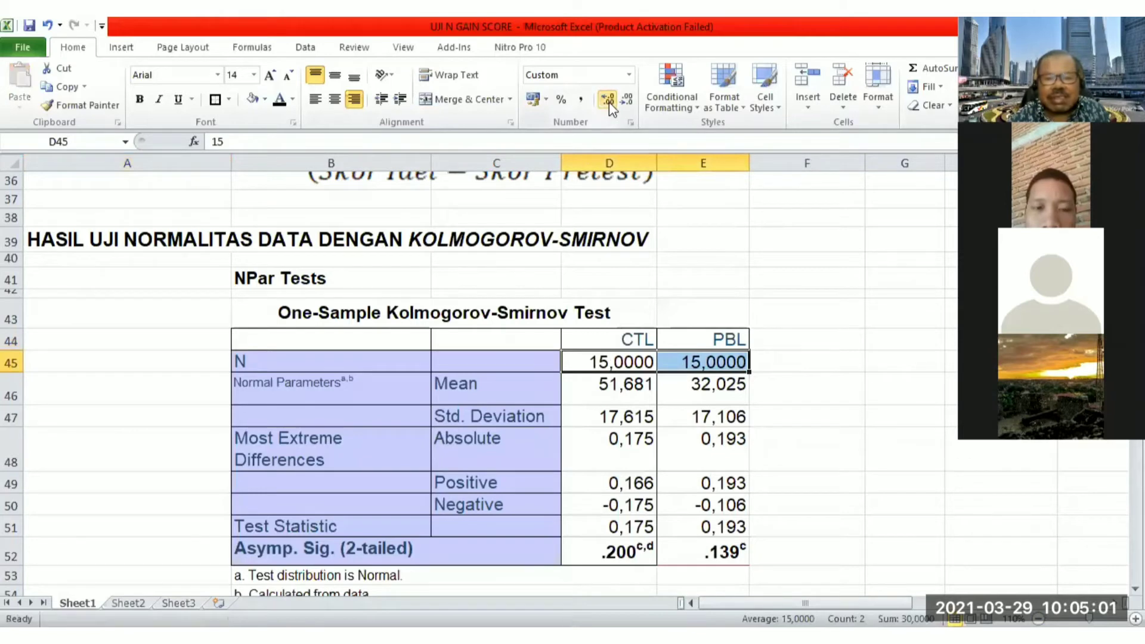
left_click(628, 102)
left_click(627, 102)
left_click(627, 102)
left_click(627, 102)
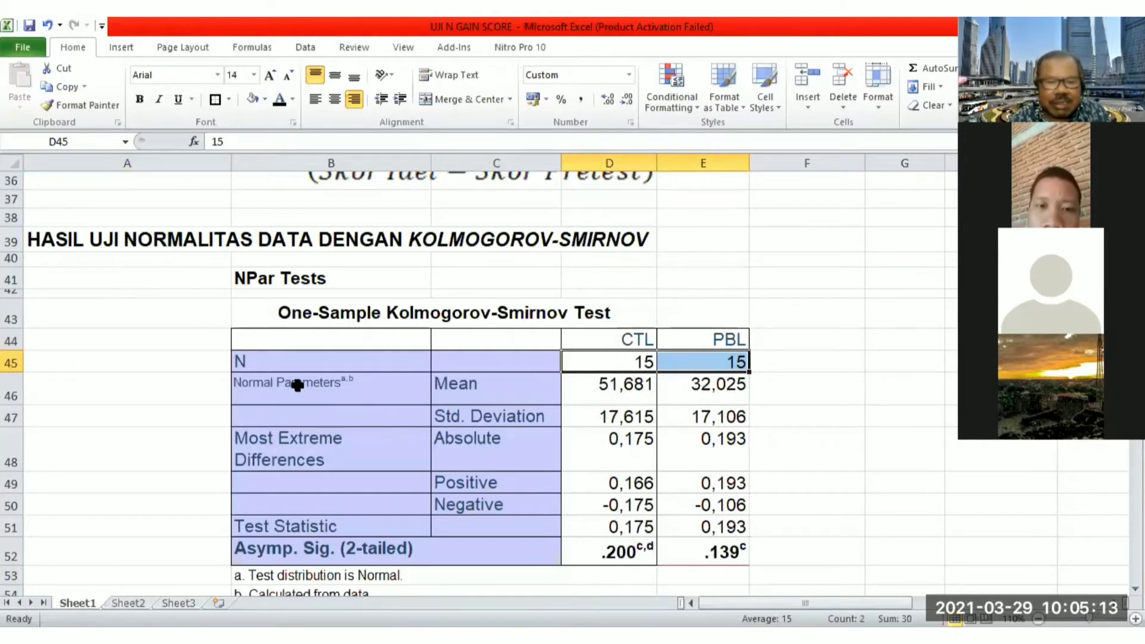
Step: Examine the CTL and PBL columns of the Kolmogorov-Smirnov table, comparing their means and significance values
left_click(489, 389)
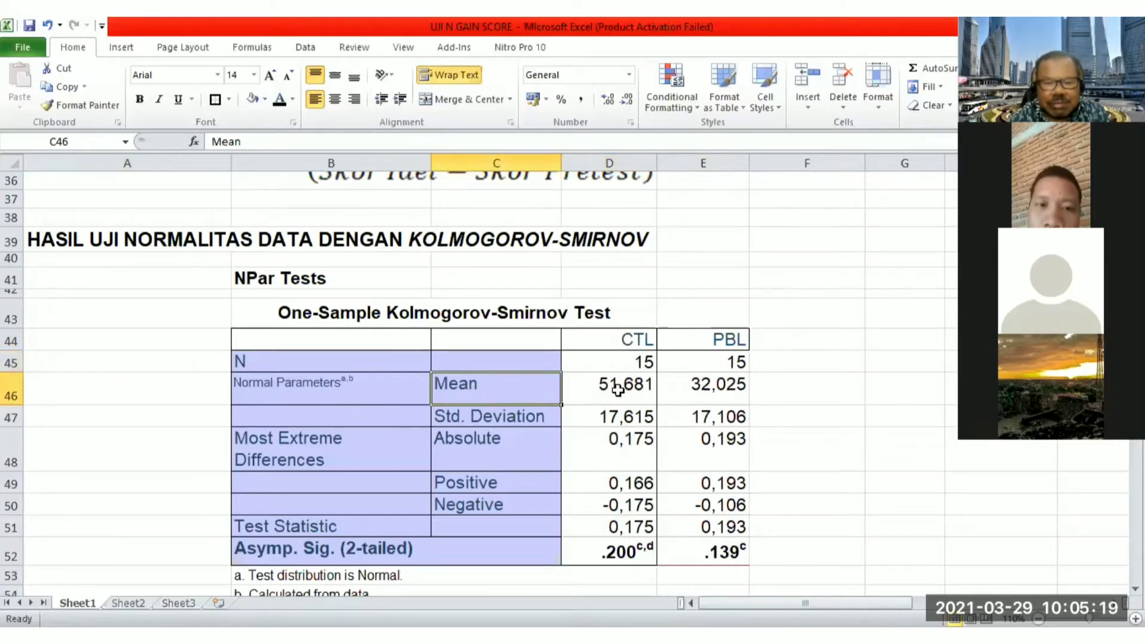
left_click(617, 390)
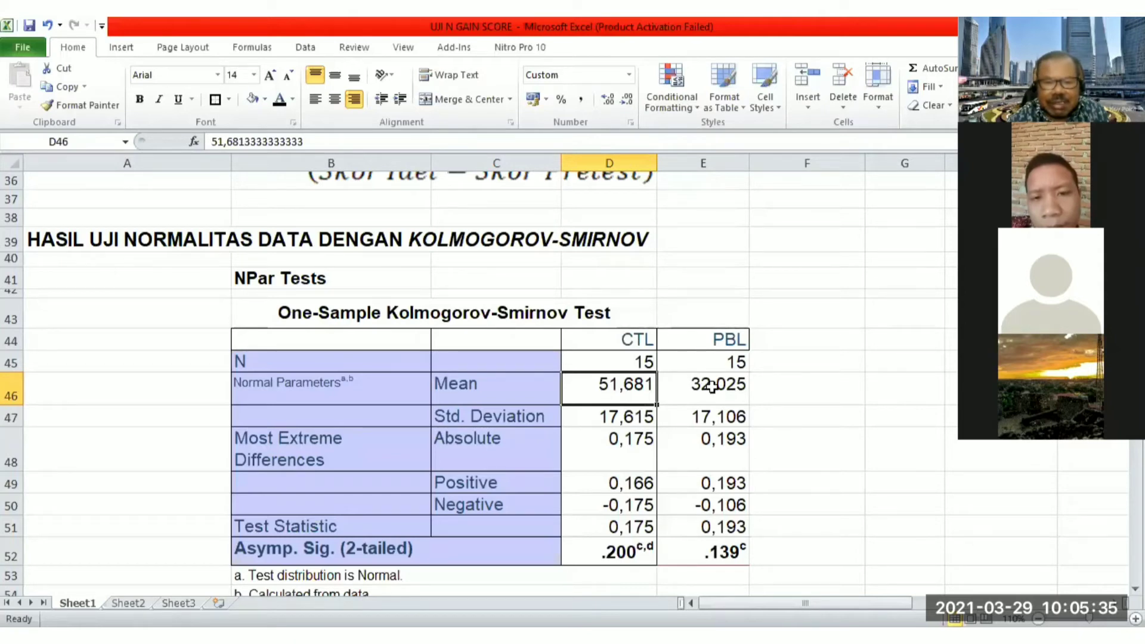
left_click(634, 339)
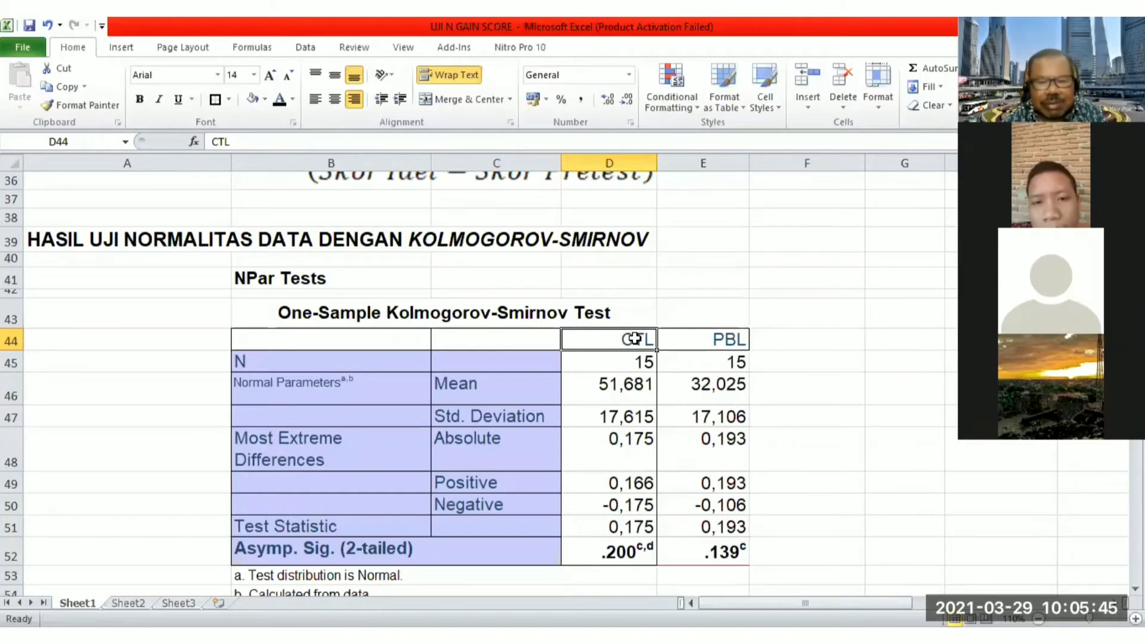
left_click(729, 341)
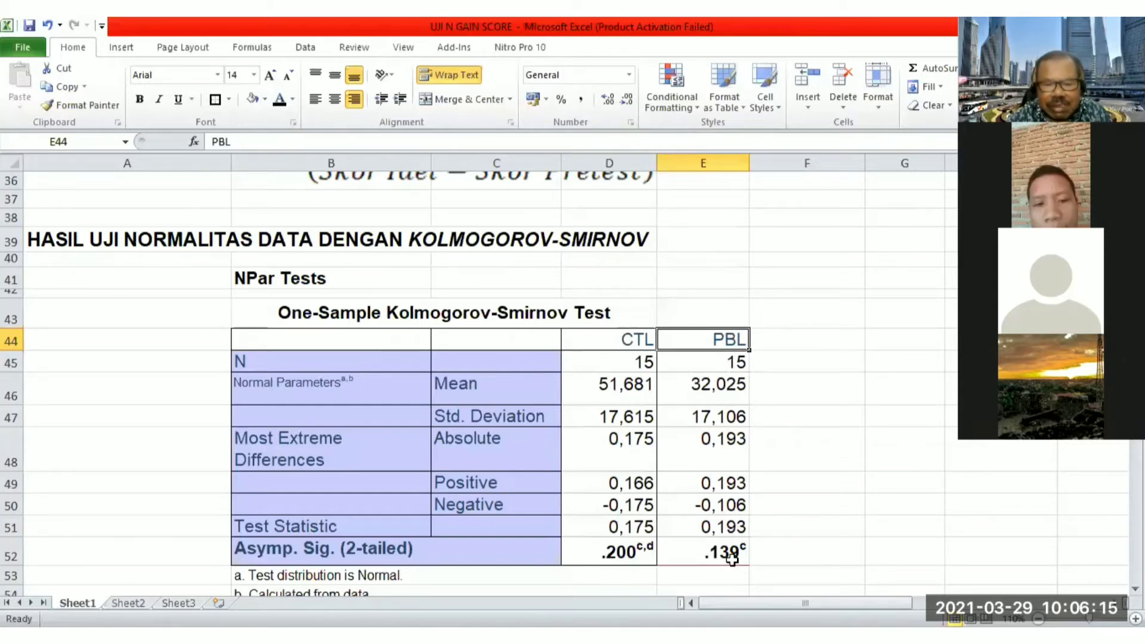
left_click(628, 341)
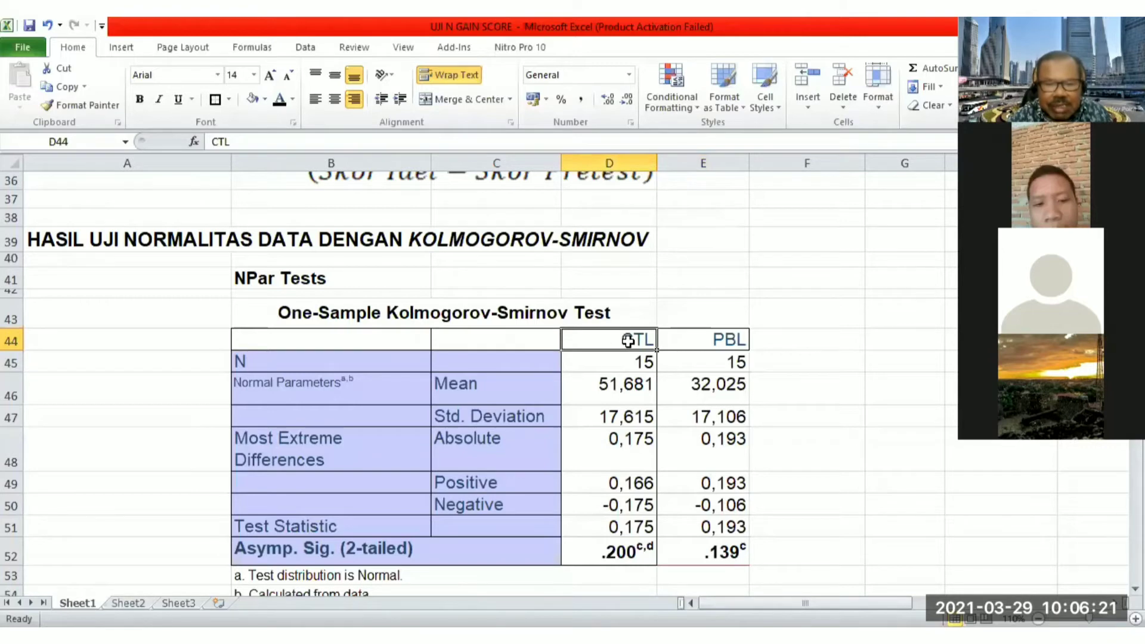
left_click(718, 340)
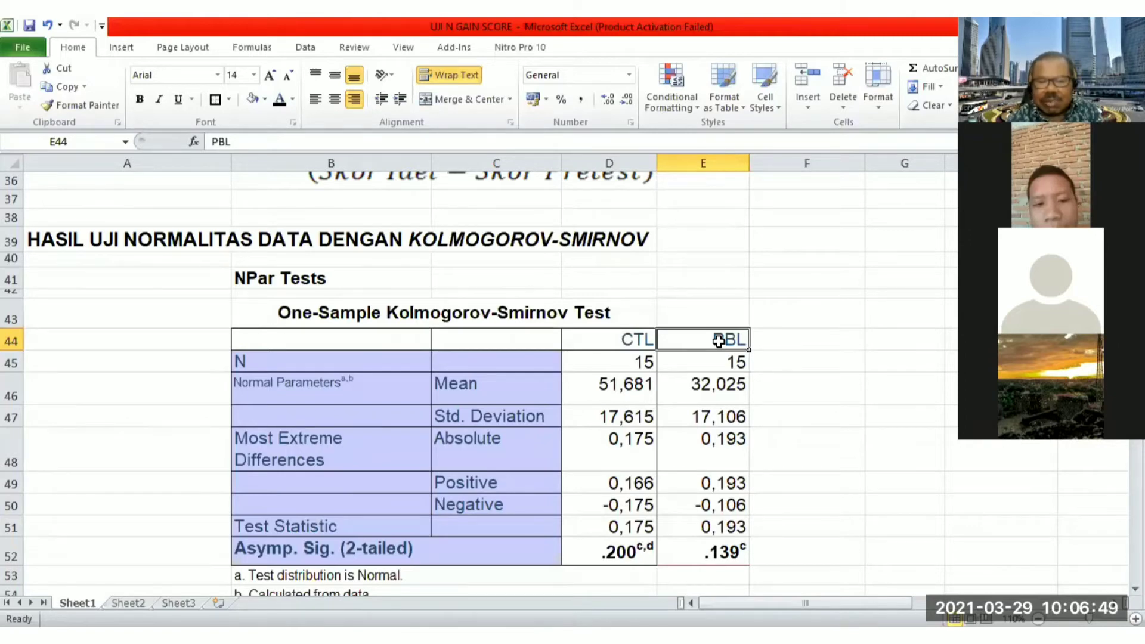
key("Down")
key("Down")
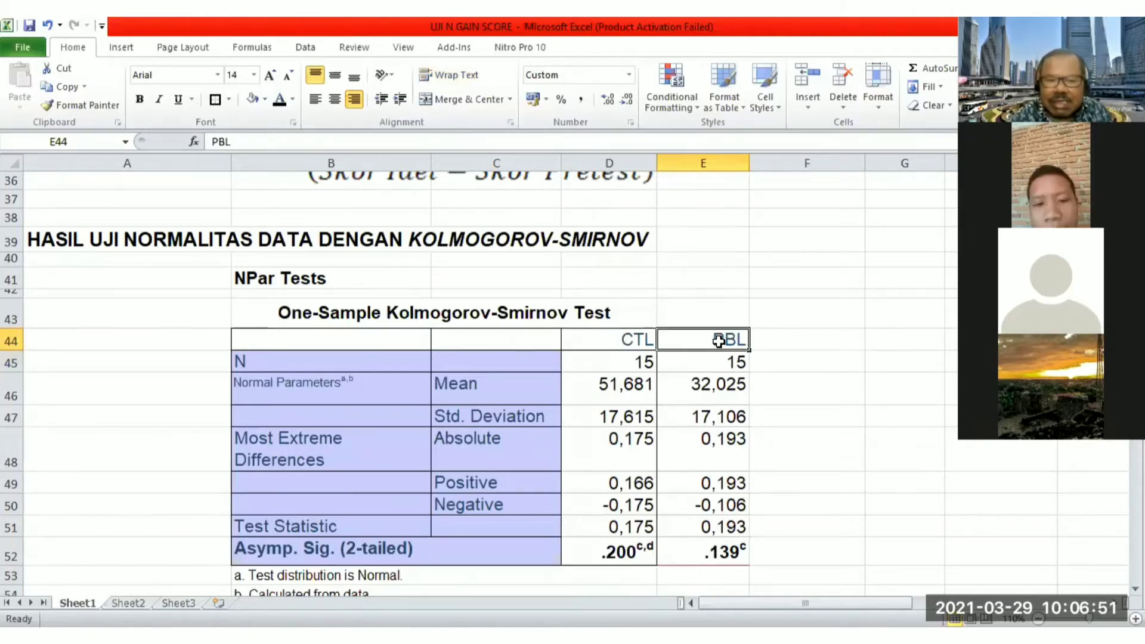
key("Down")
key("Down")
key("Down")
key("Up")
key("Up")
key("Up")
key("Up")
key("Up")
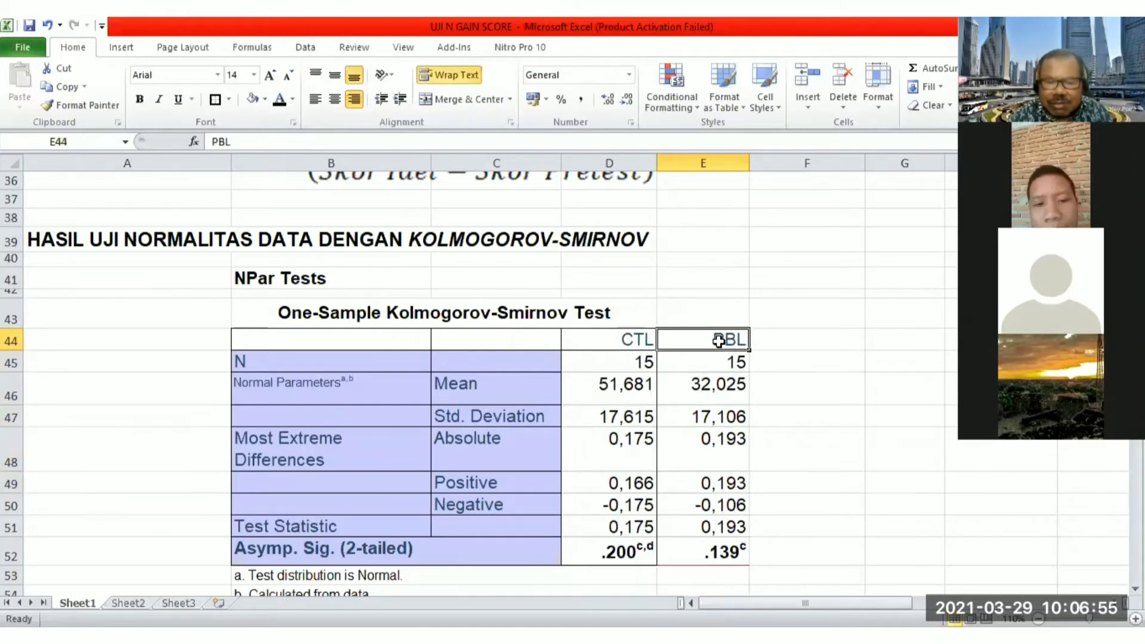
key("Down")
key("Up")
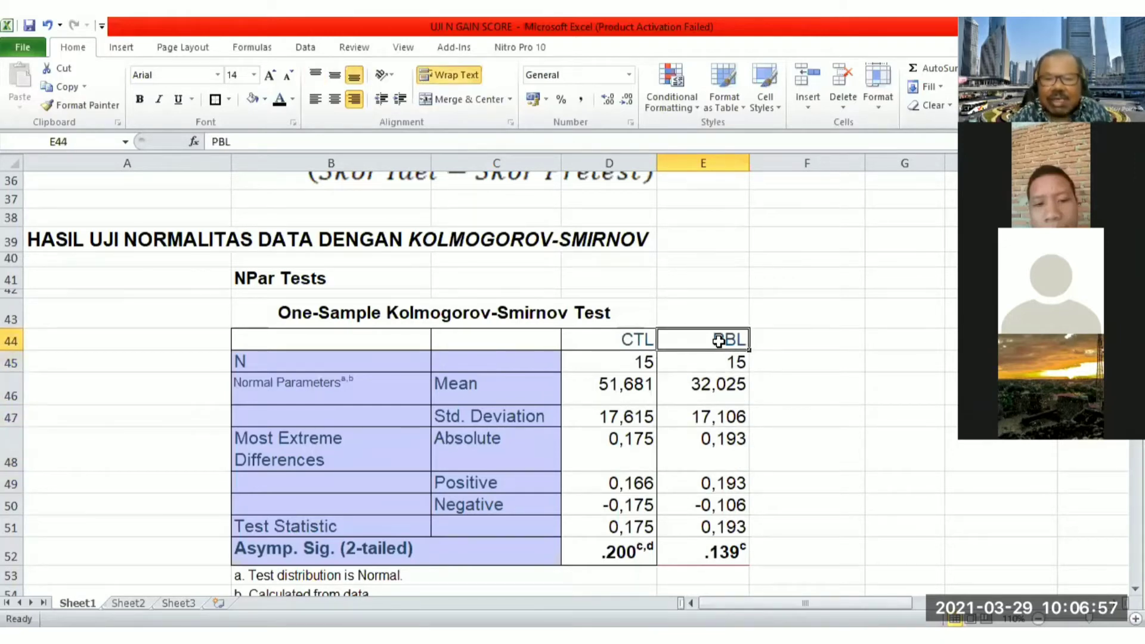
Step: Compare the sample sizes and mean N-Gain scores of the CTL and PBL classes in rows 45 and 46
left_click(625, 340)
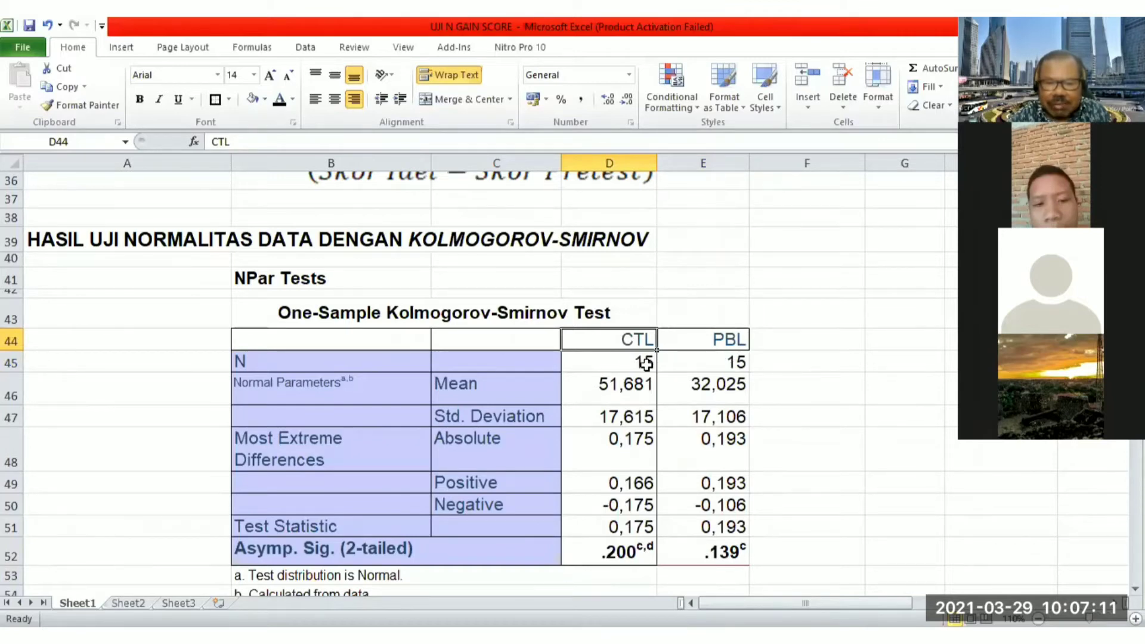
left_click(619, 362)
left_click_drag(620, 362, 698, 368)
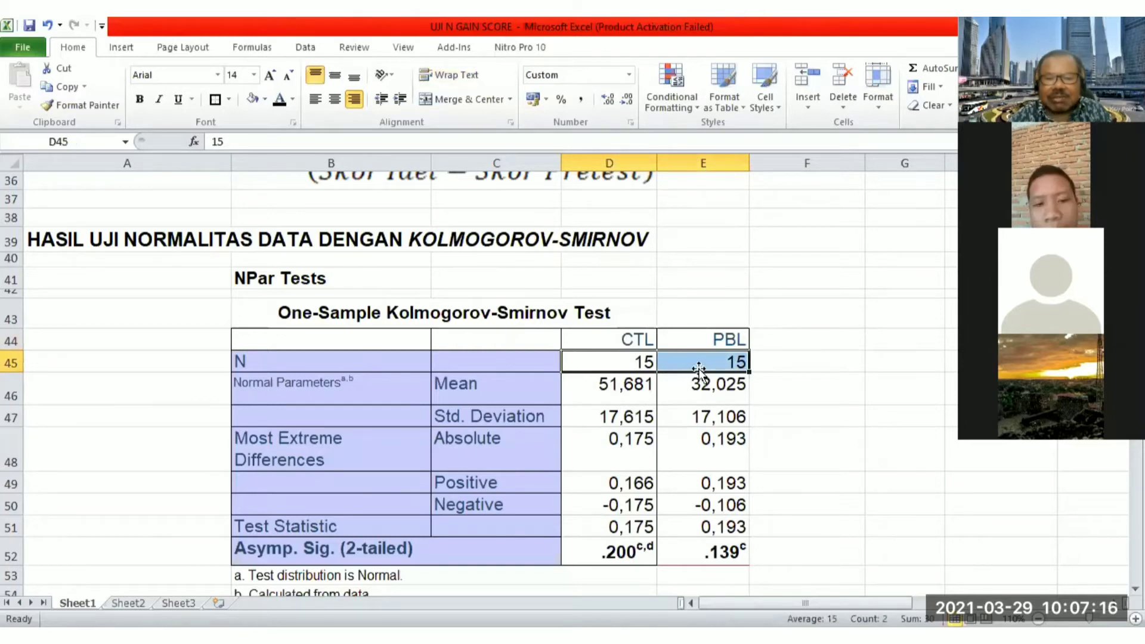
left_click(618, 363)
left_click(719, 362)
left_click(616, 365)
left_click(724, 360)
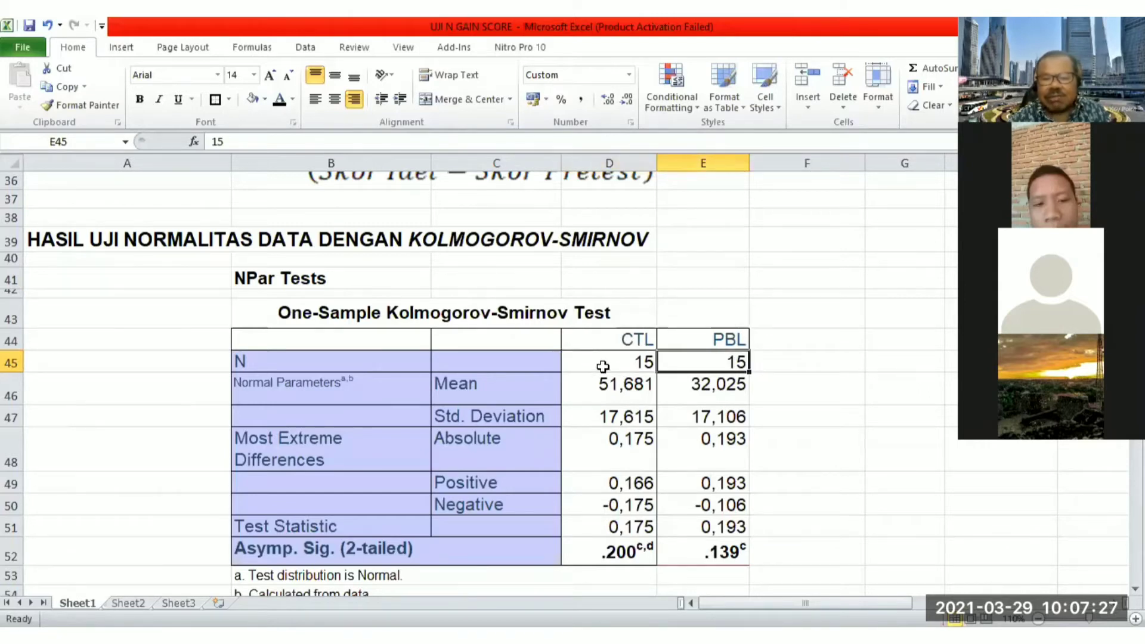
left_click(603, 366)
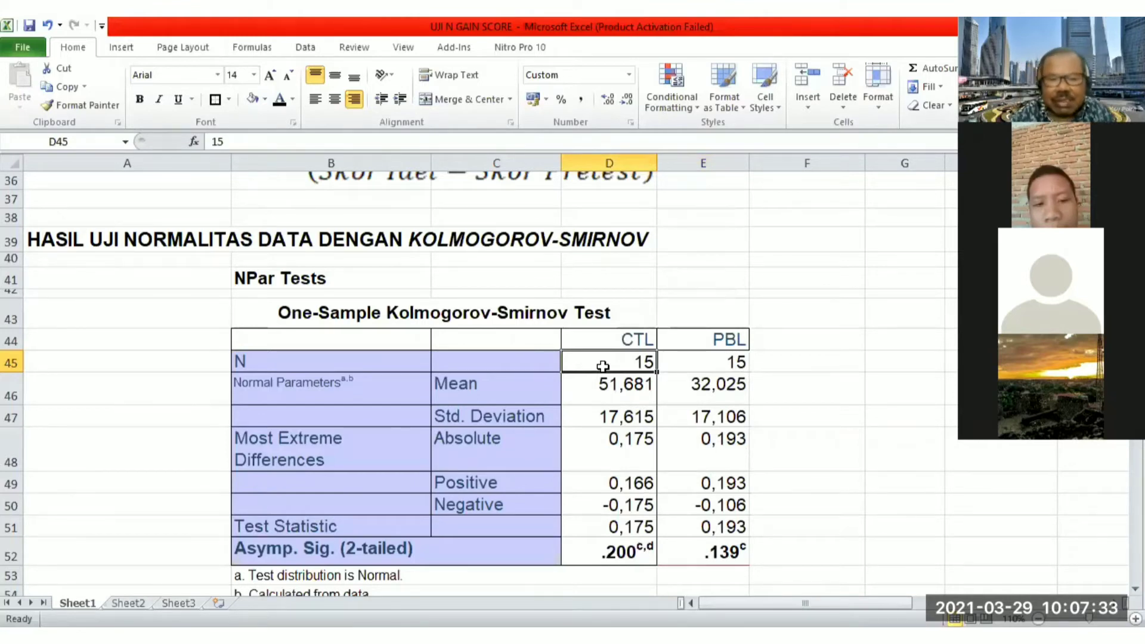
key("Down")
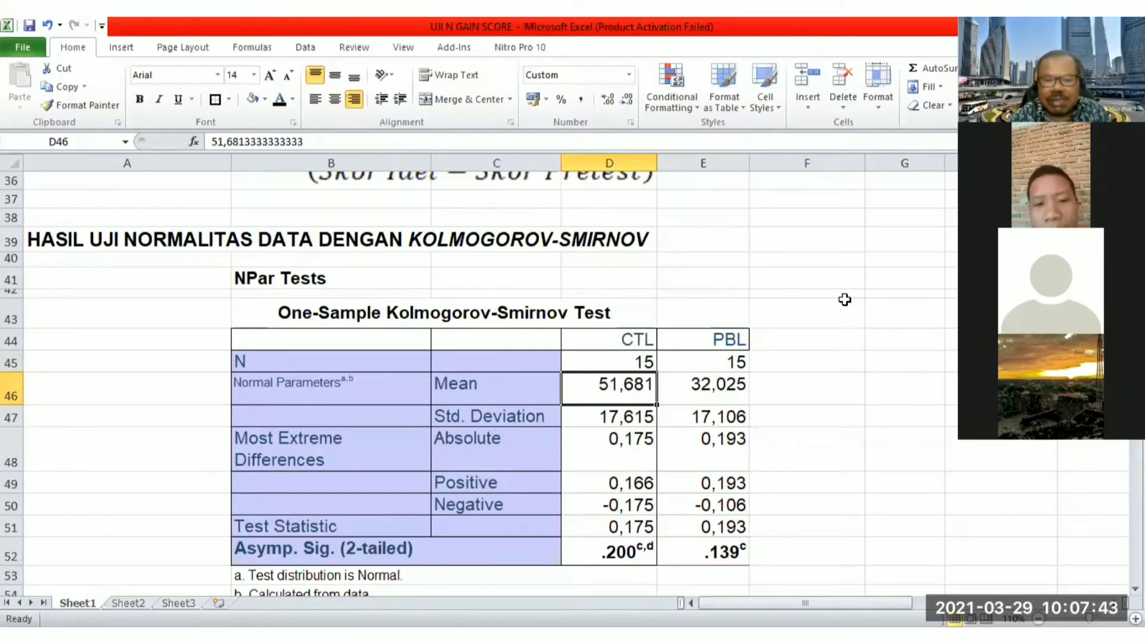
key("Down")
key("Up")
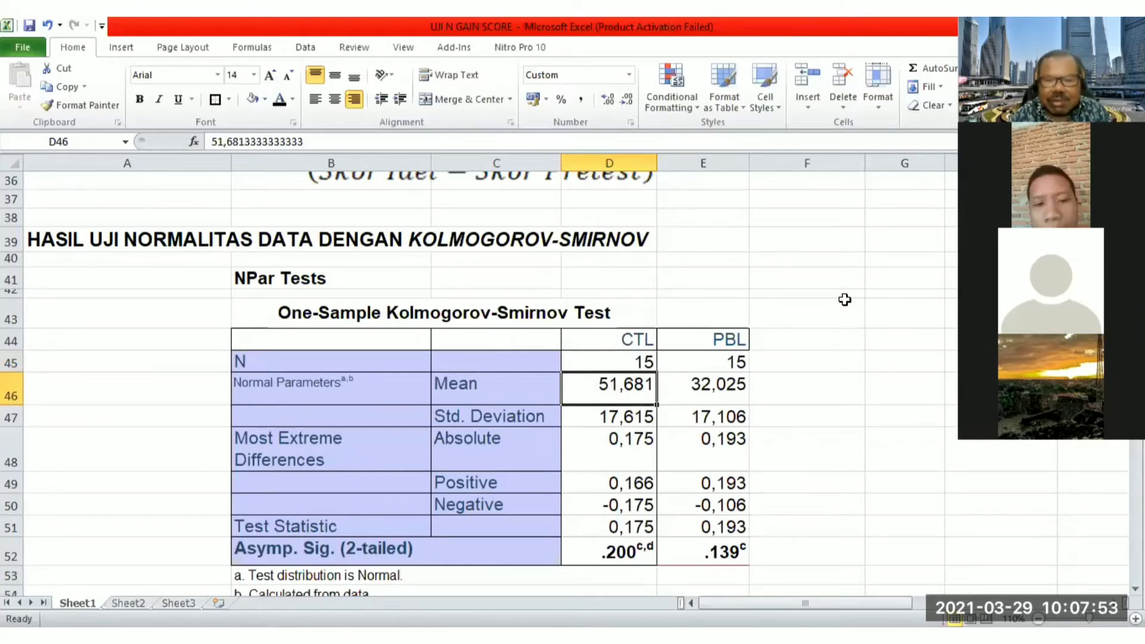
key("Right")
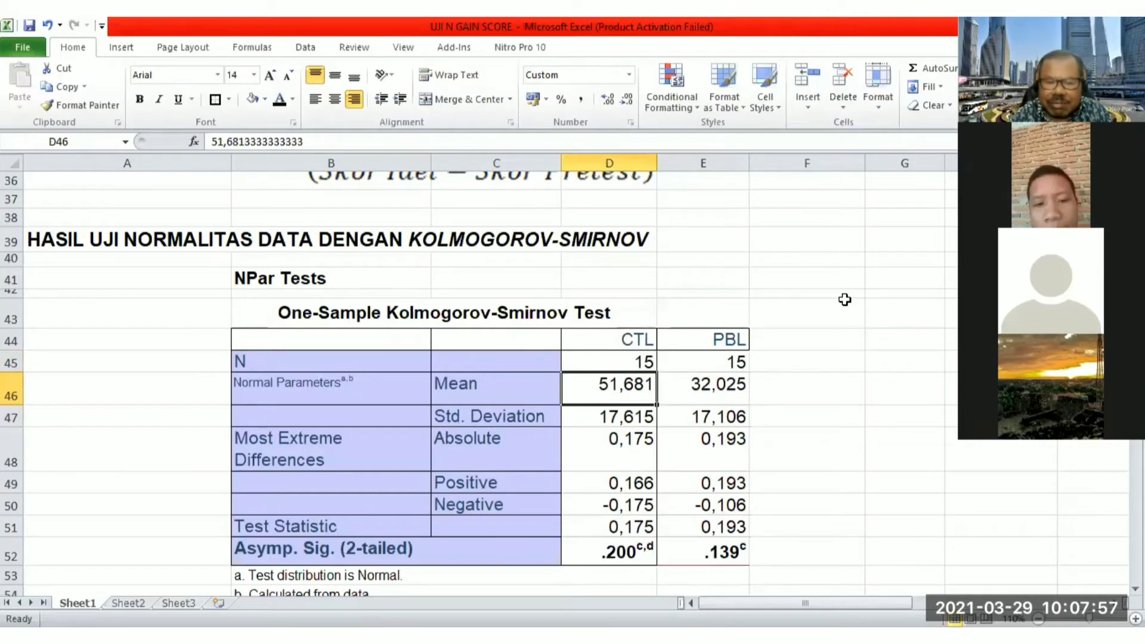
key("Right")
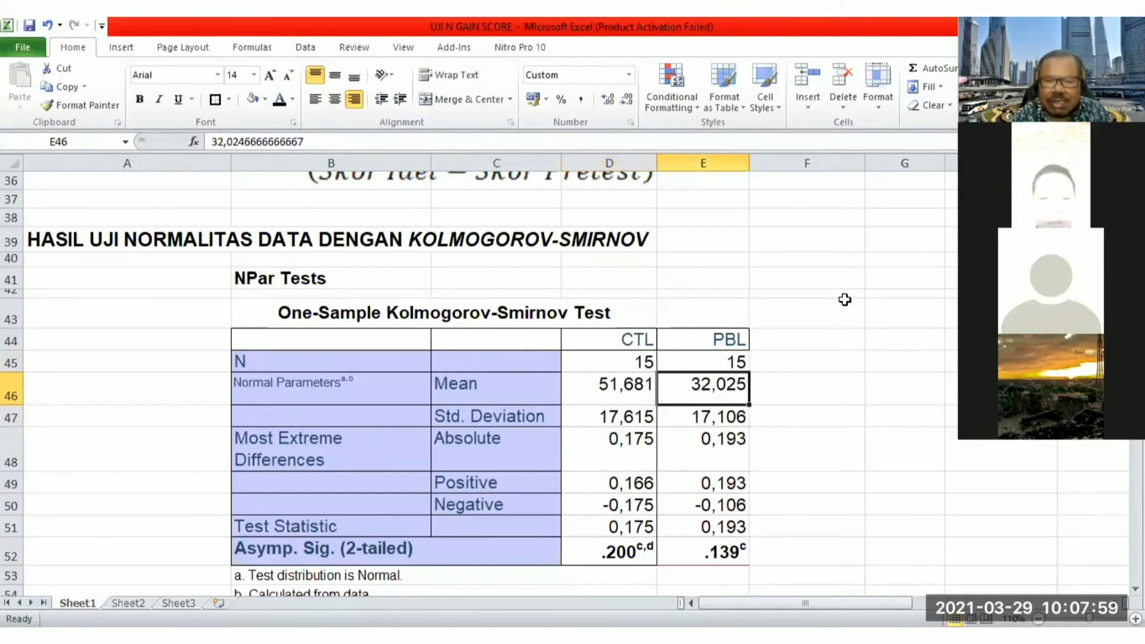
Step: Look past the normality hypotheses and t-test results to the Normalize Gain Score interpretation table, checking the Cukup Efektif category in B106
key("Down")
key("Down")
key("Down")
key("Down")
key("Down")
key("Down")
key("Down")
key("Down")
key("Down")
key("Down")
key("Down")
key("Down")
key("Down")
key("Down")
key("Down")
key("Down")
key("Down")
key("Down")
key("Down")
key("Down")
key("Down")
key("Down")
key("Down")
key("Down")
key("Down")
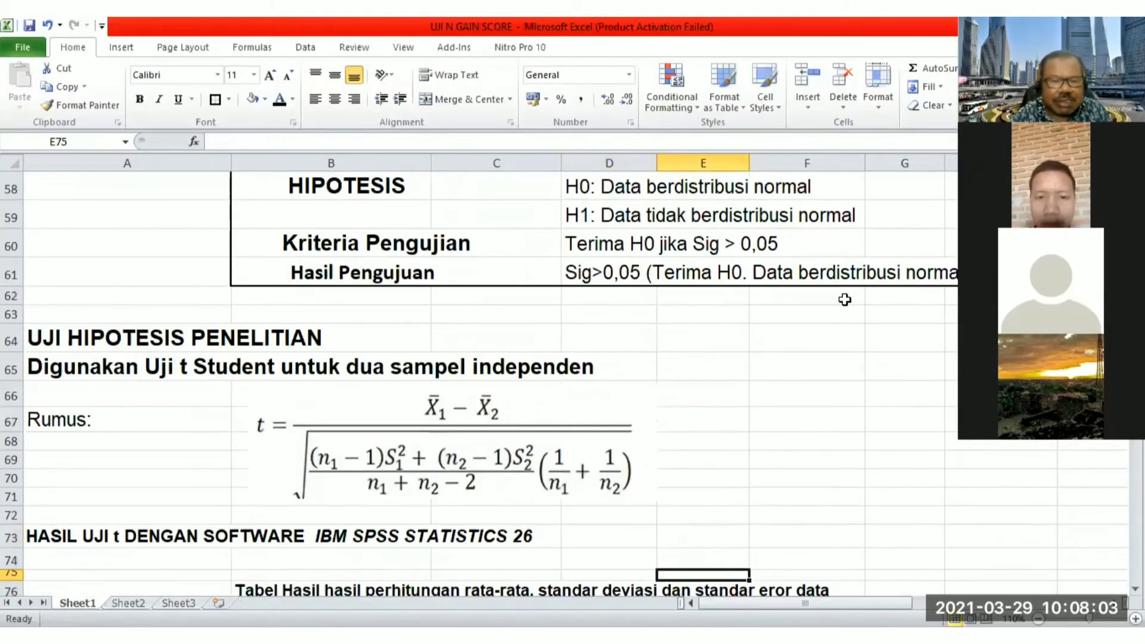
key("Down")
key("Down")
key("Down")
key("Down")
key("Down")
key("Down")
key("Down")
key("Down")
key("Down")
key("Down")
key("Down")
key("Down")
key("Down")
key("Down")
key("Down")
key("Down")
key("Down")
key("Down")
key("Down")
key("Down")
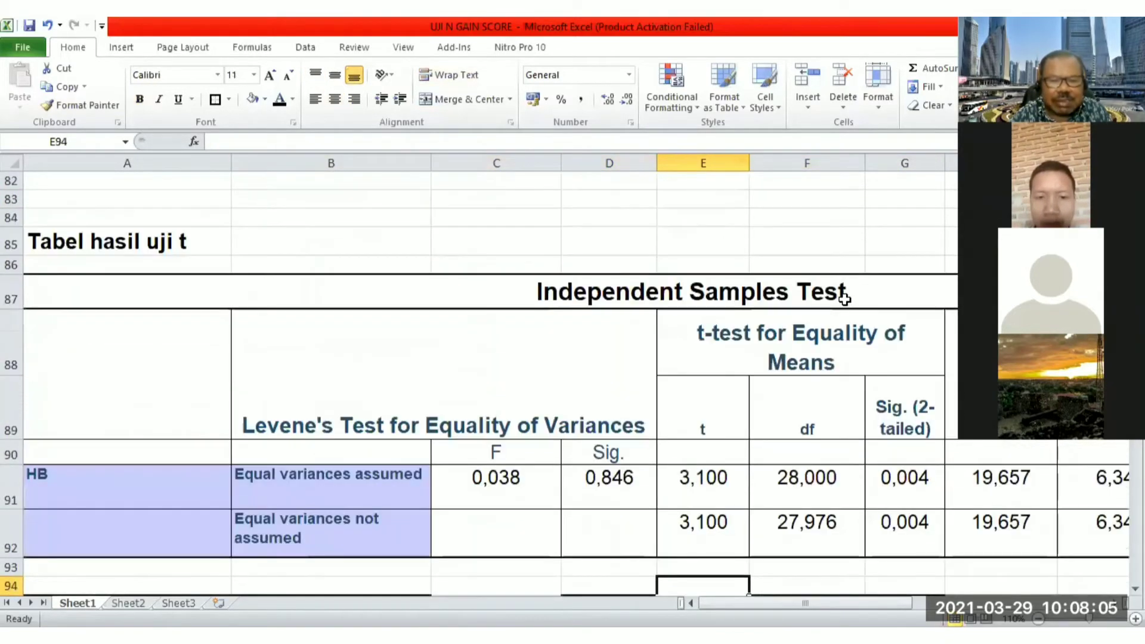
key("Down")
key("Down")
key("Down")
key("Down")
key("Down")
key("Down")
key("Down")
key("Down")
key("Down")
key("Down")
key("Down")
key("Down")
key("Down")
key("Down")
key("Down")
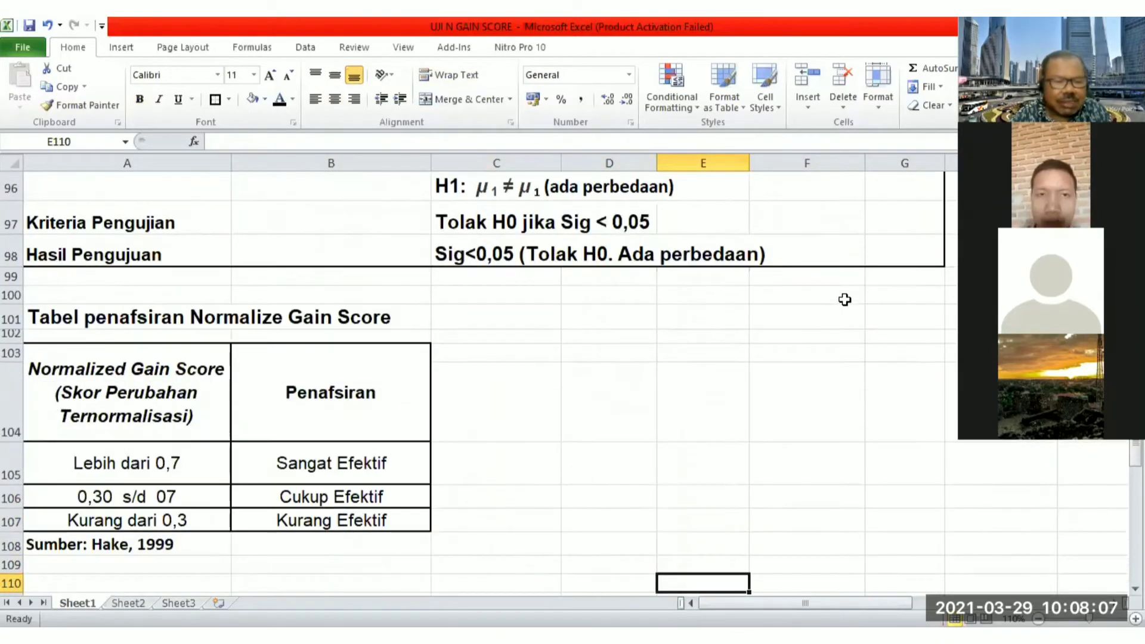
key("Down")
key("Down")
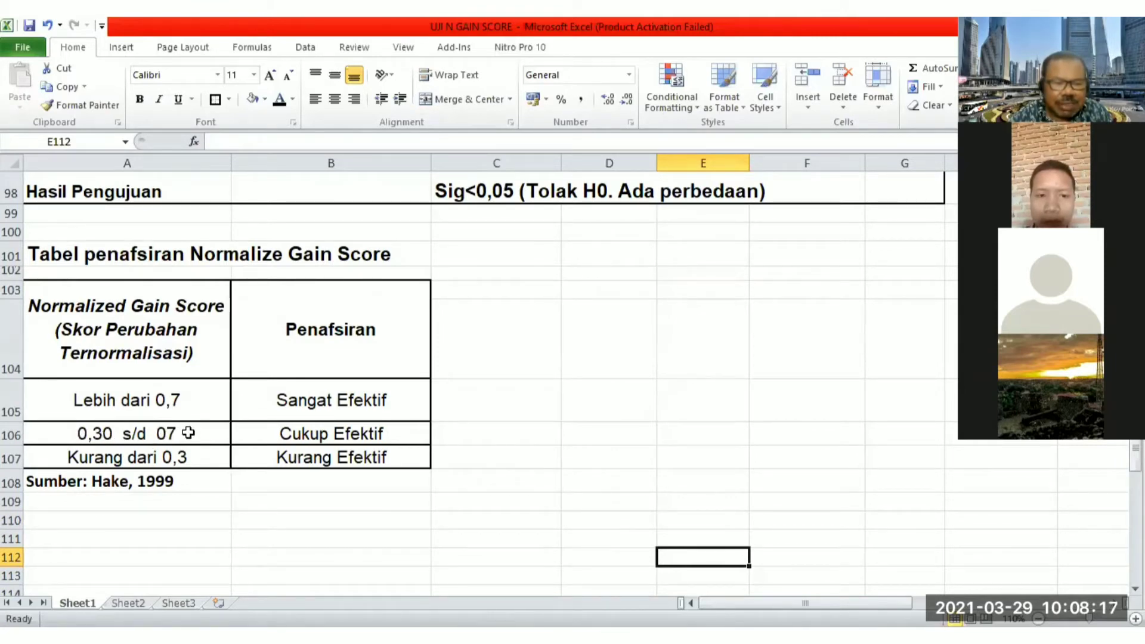
left_click(339, 437)
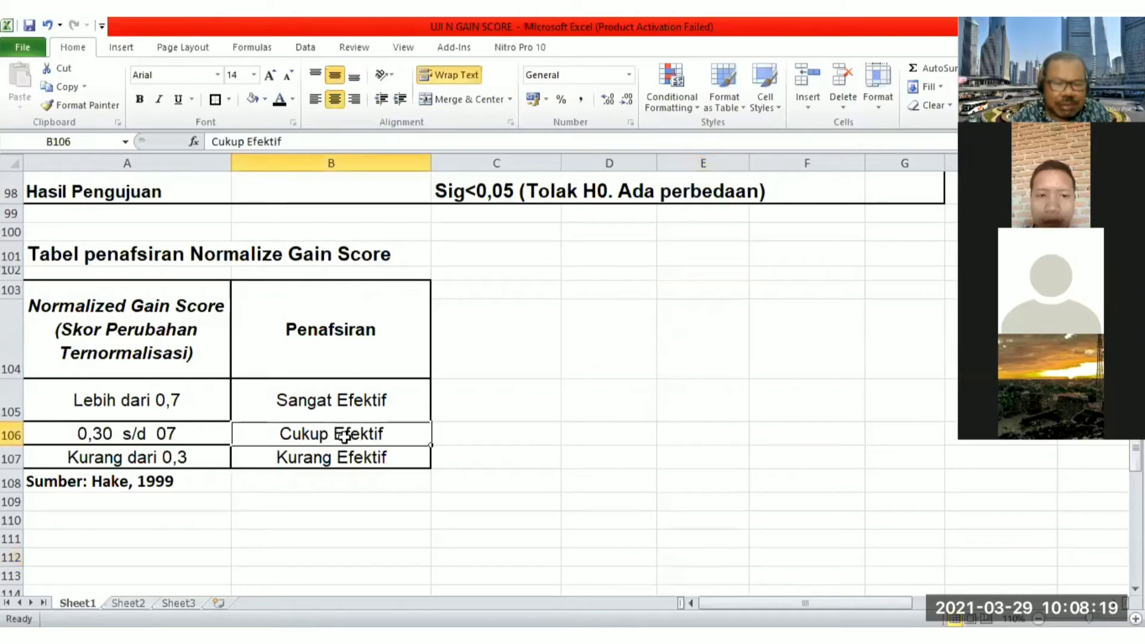
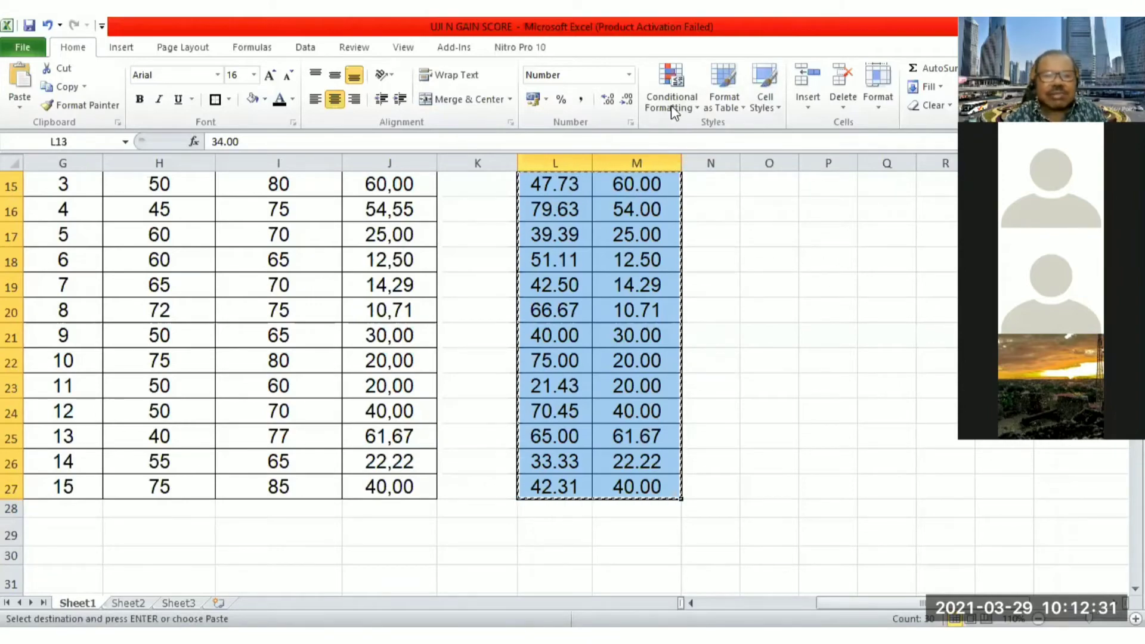
Step: Switch to the SPSS Data Editor and copy the 15 CTL scores into the first empty column, starting at row 1
key("alt+Tab")
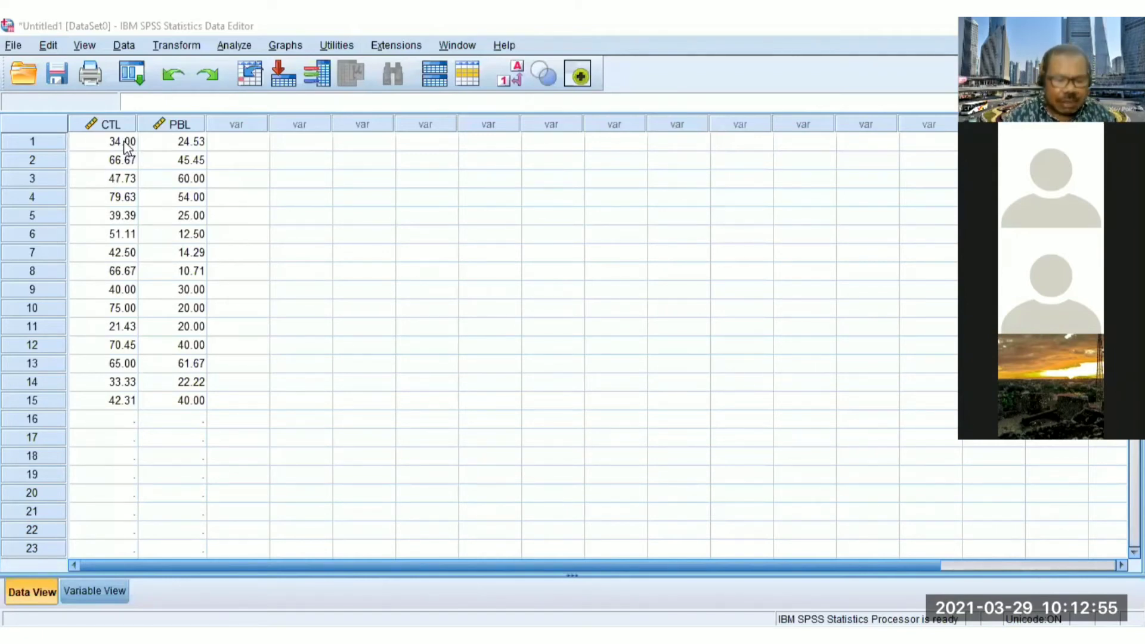
left_click(123, 141)
key("shift+Down")
key("shift+Down")
key("shift+Down")
key("shift+Down")
key("shift+Down")
key("shift+Down")
key("shift+Down")
key("shift+Down")
key("shift+Down")
key("shift+Down")
key("shift+Down")
key("shift+Down")
key("shift+Down")
key("shift+Down")
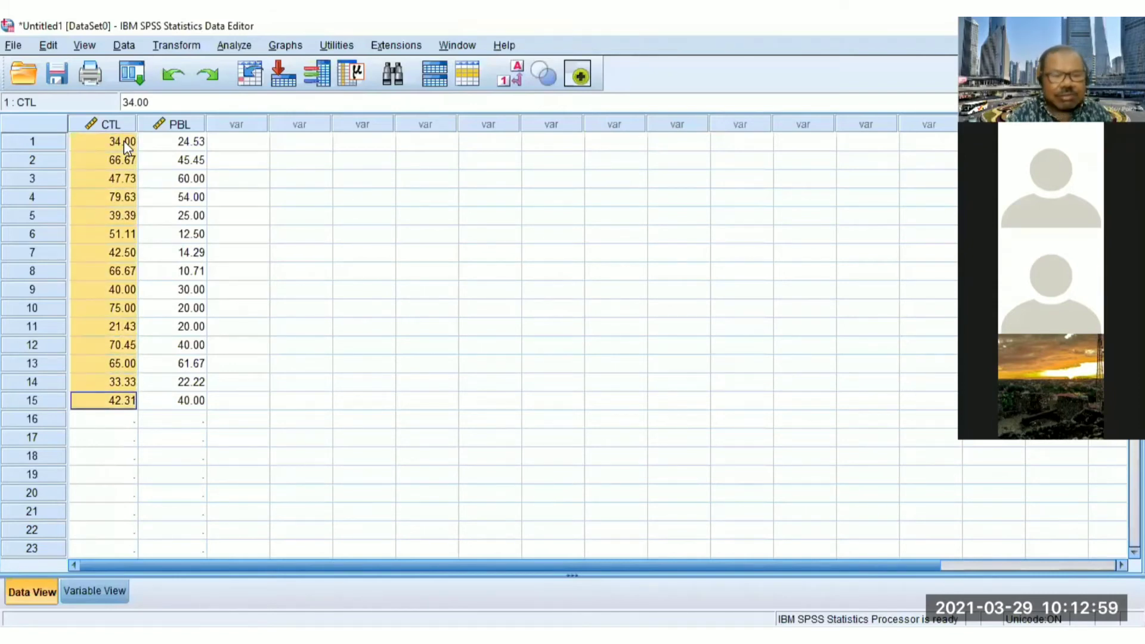
left_click(251, 143)
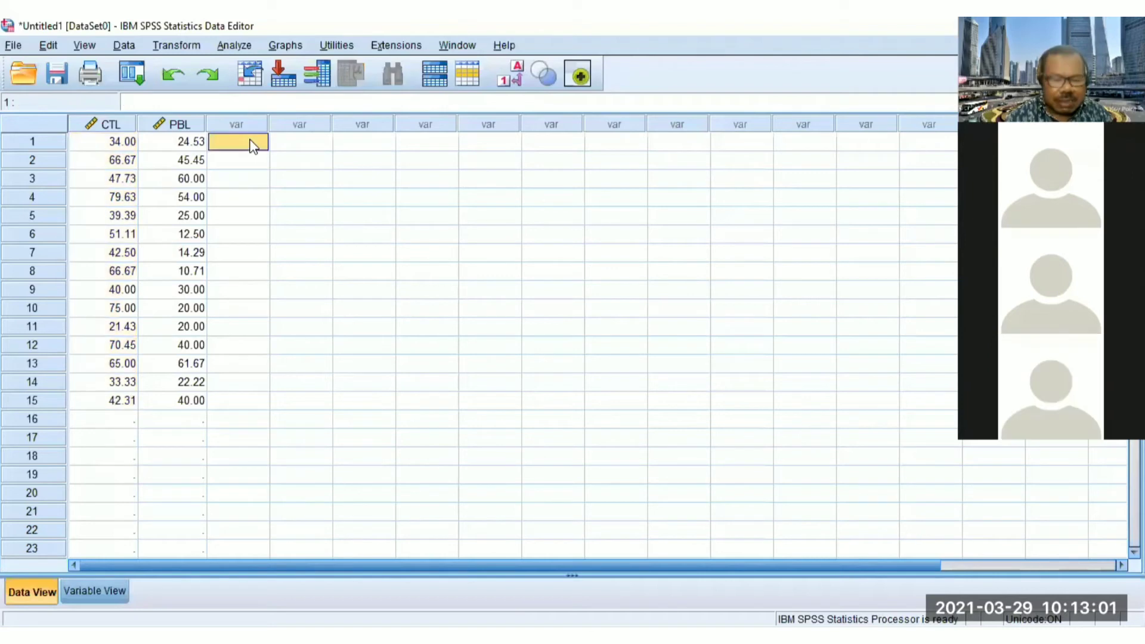
key("ctrl+v")
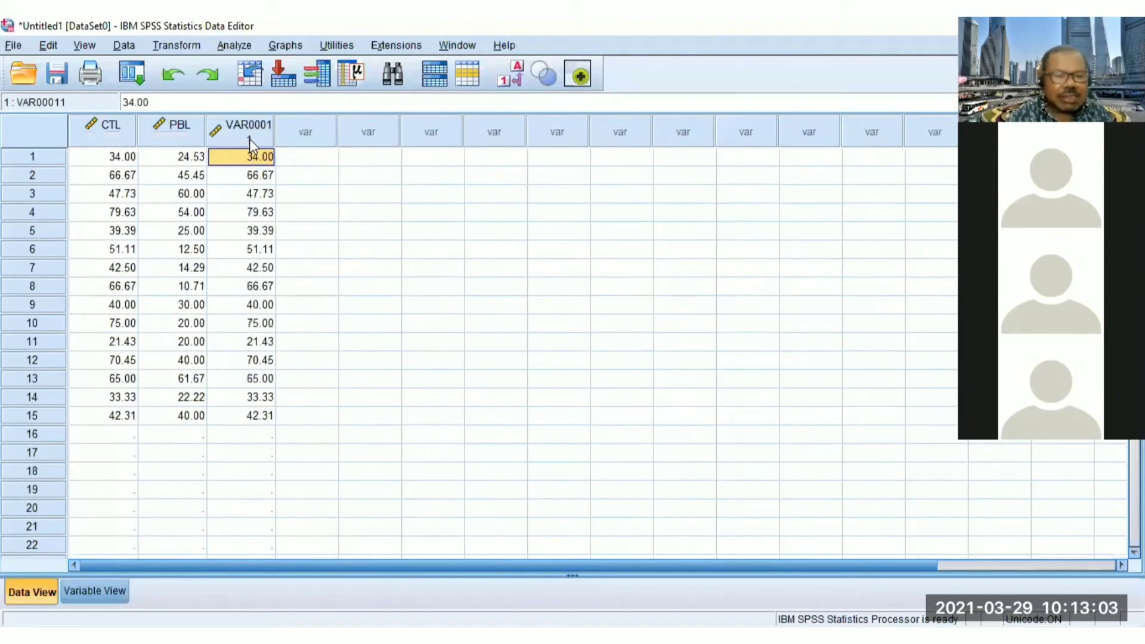
Step: Copy the 15 PBL scores beneath the CTL scores in the new third column, starting at row 16
left_click(188, 160)
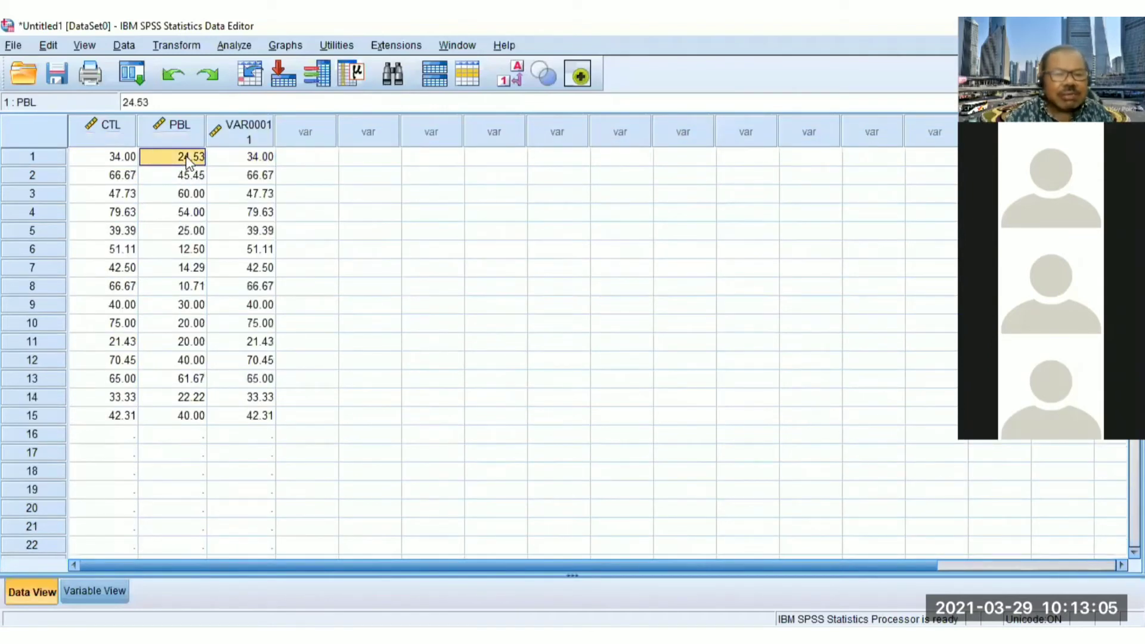
key("shift+Down")
key("shift+Down")
key("shift+Down")
key("shift+Down")
key("shift+Down")
key("shift+Down")
key("shift+Down")
key("shift+Down")
key("shift+Down")
key("shift+Down")
key("shift+Down")
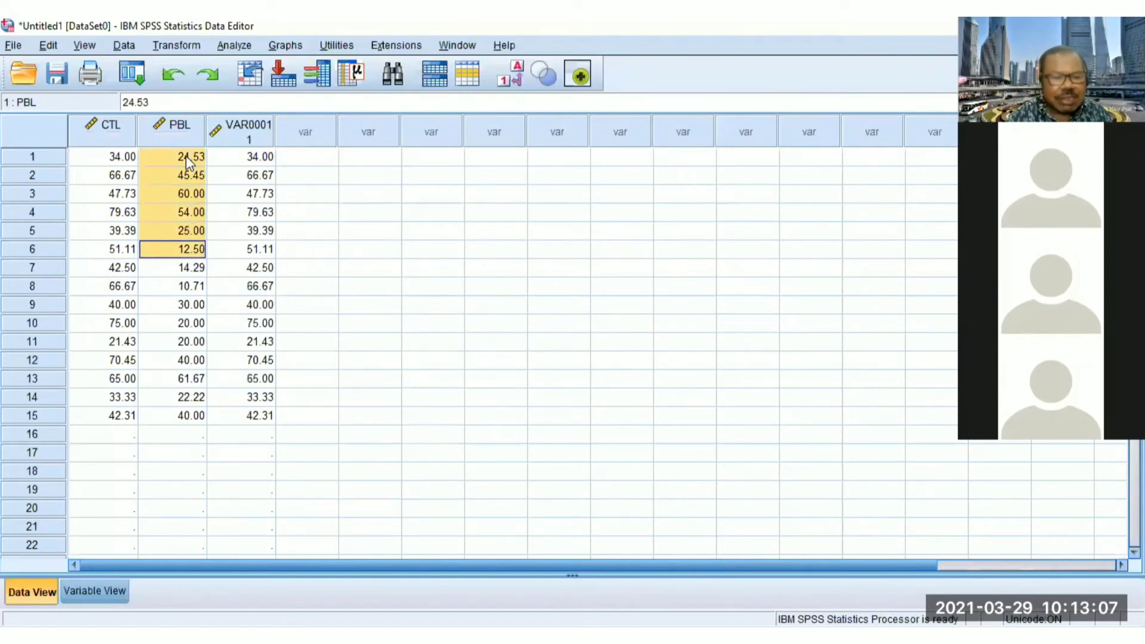
key("shift+Down")
key("shift+Down")
key("shift+Down")
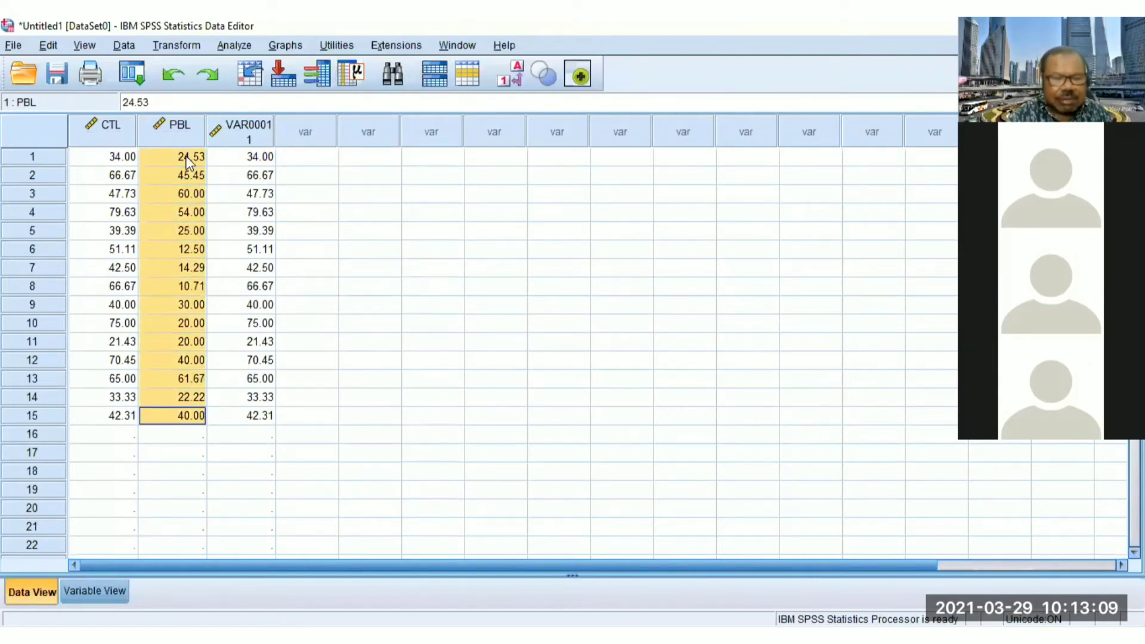
left_click(264, 441)
key("ctrl+v")
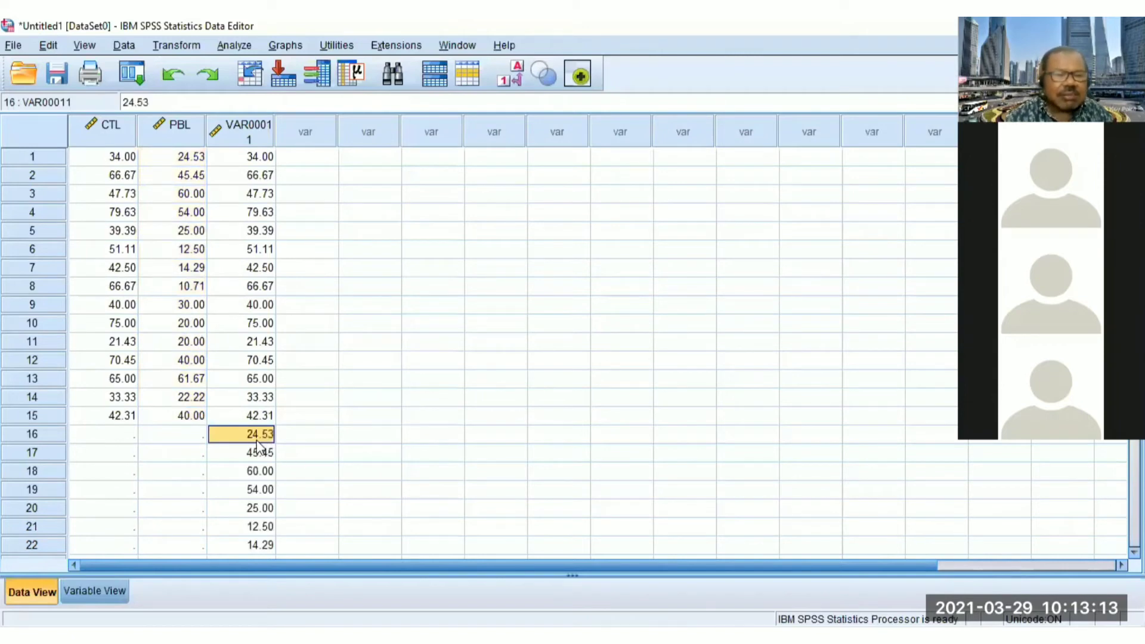
Step: Delete the PBL variable and clear all 15 scores from the CTL column
left_click(169, 129)
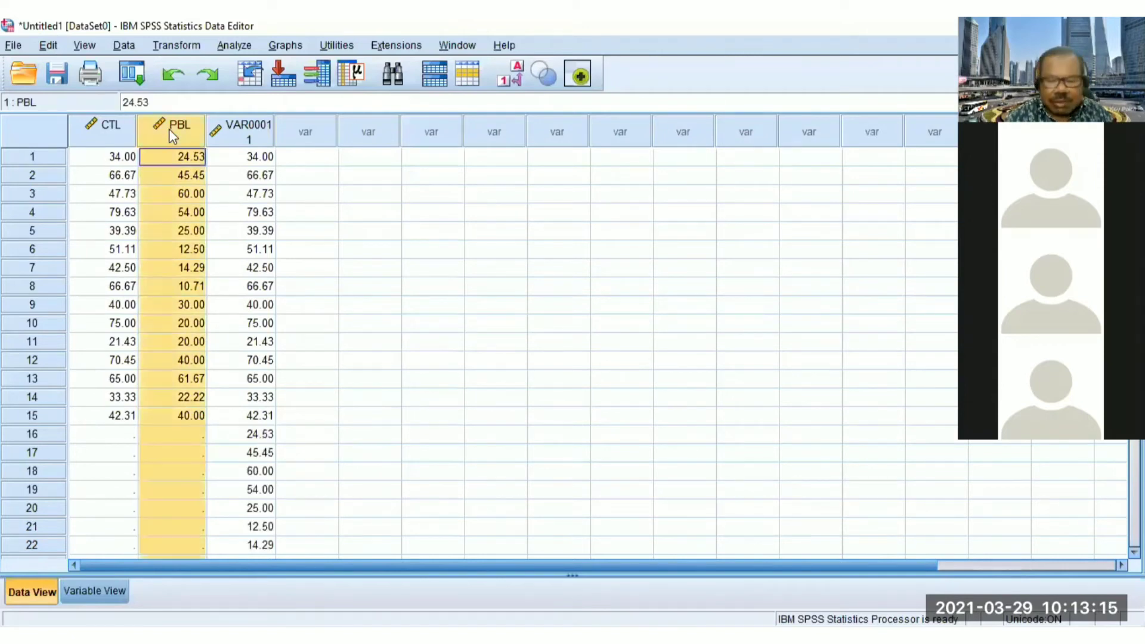
key("Delete")
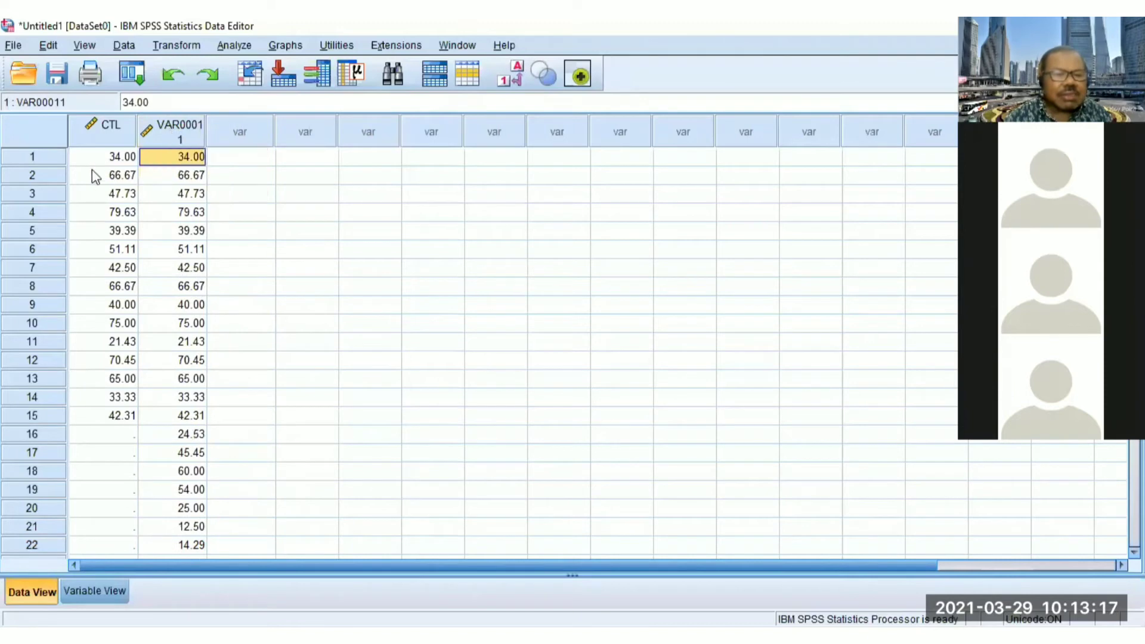
left_click(114, 155)
key("shift+Down")
key("shift+Down")
key("shift+Down")
key("shift+Down")
key("shift+Down")
key("shift+Down")
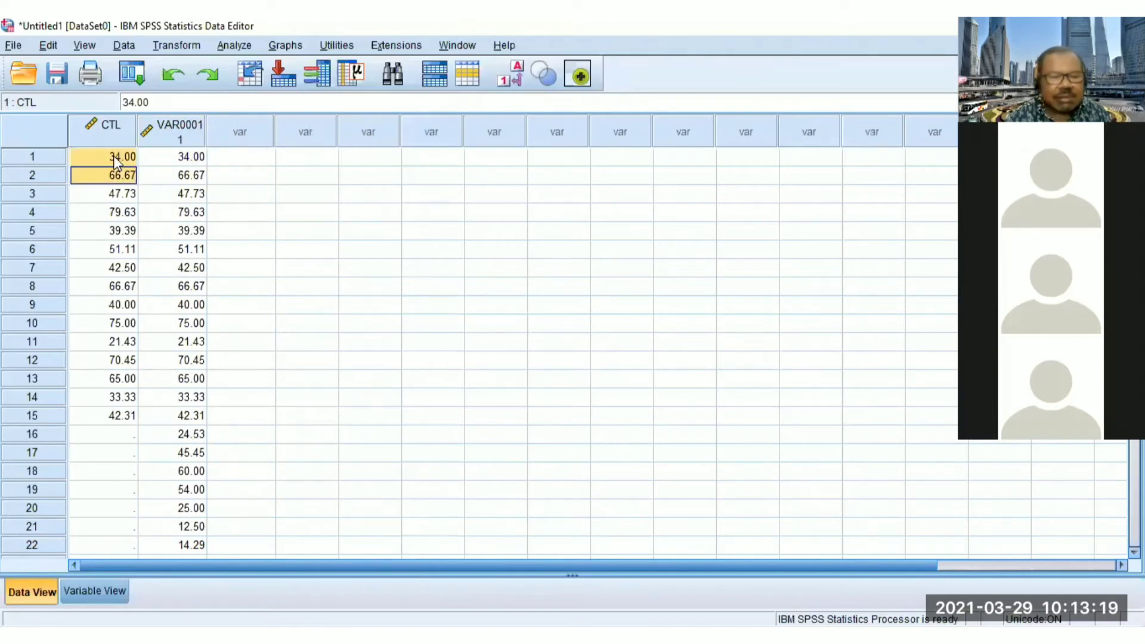
key("shift+Down")
key("shift+Down")
key("shift+Down")
key("shift+Down")
key("shift+Down")
key("shift+Down")
key("shift+Down")
key("shift+Down")
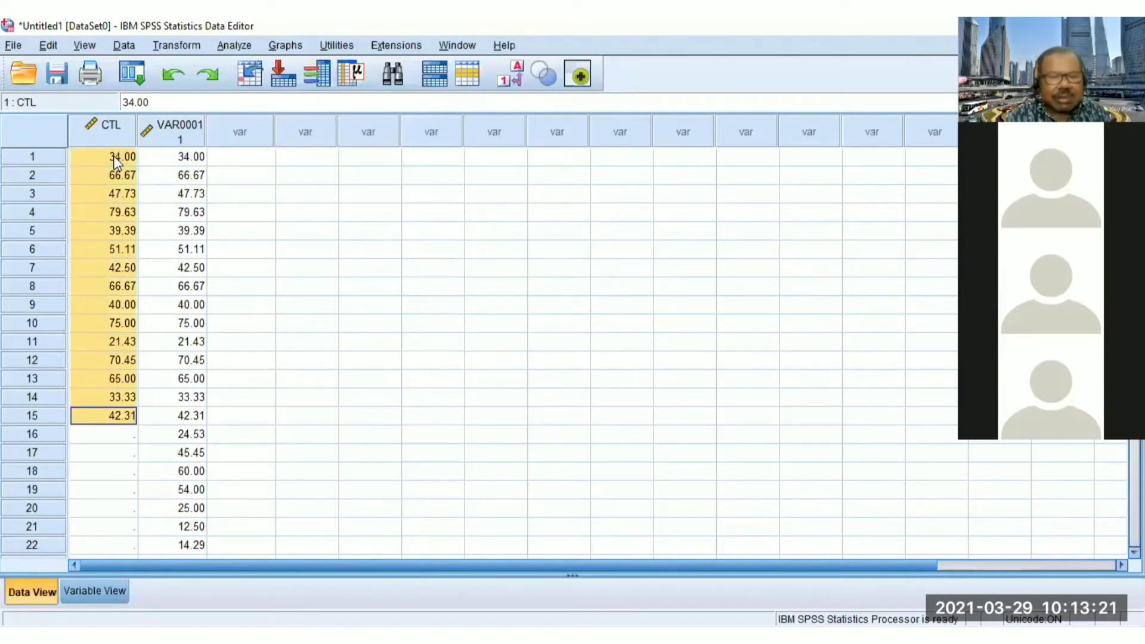
key("Delete")
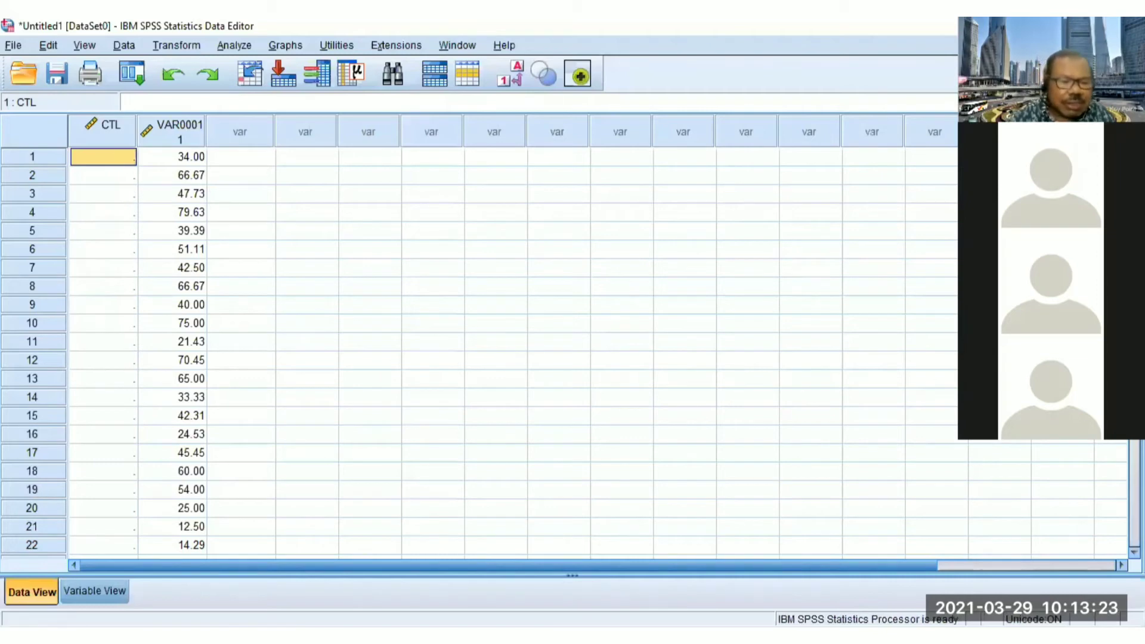
Step: Rename the variable CTL as Model and the combined score variable VAR00011 as HBE
left_click(107, 592)
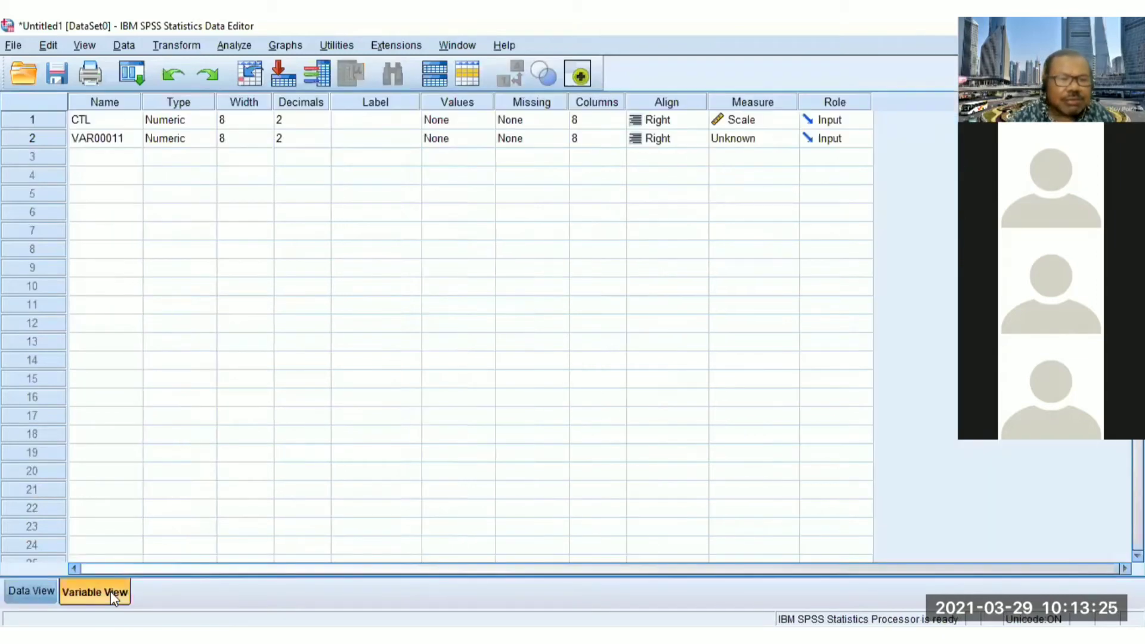
left_click(121, 123)
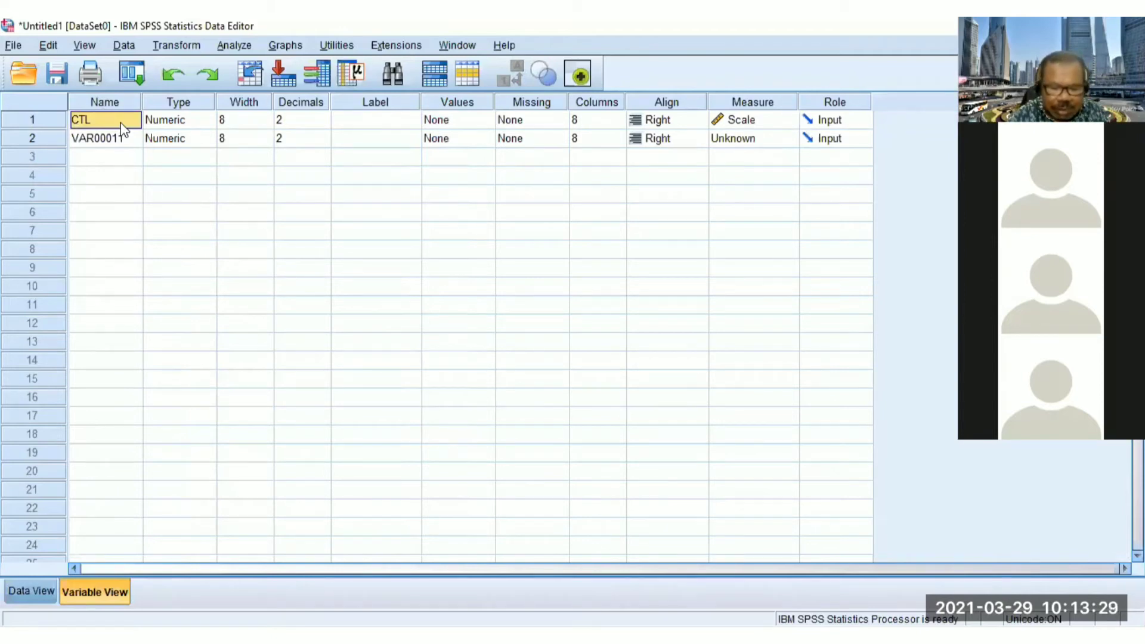
left_click(122, 126)
type("Model")
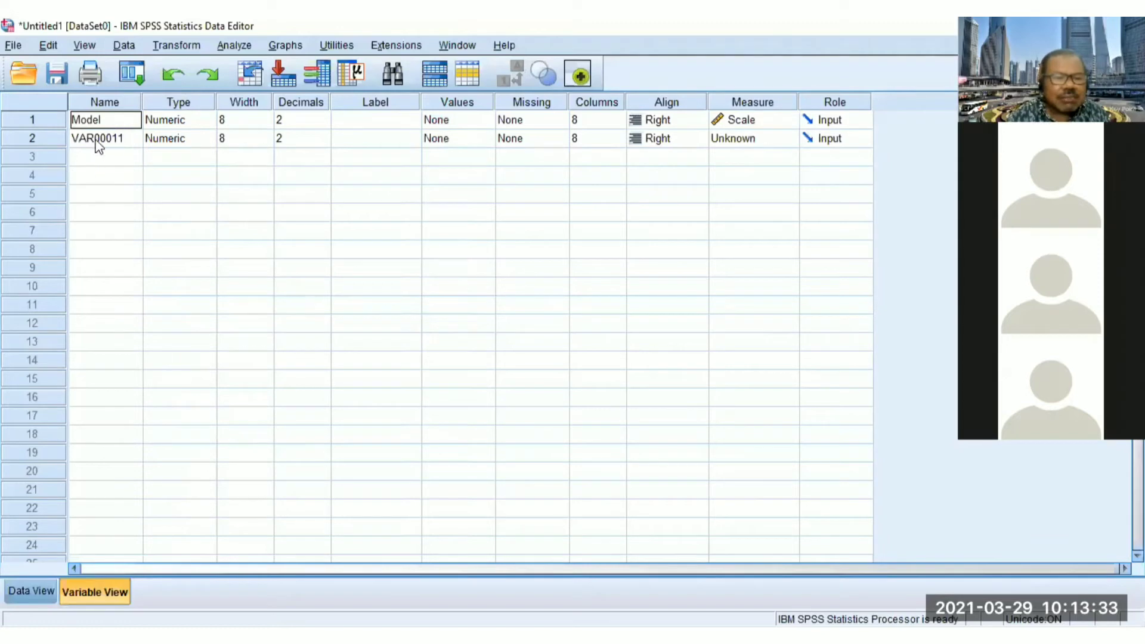
left_click(102, 140)
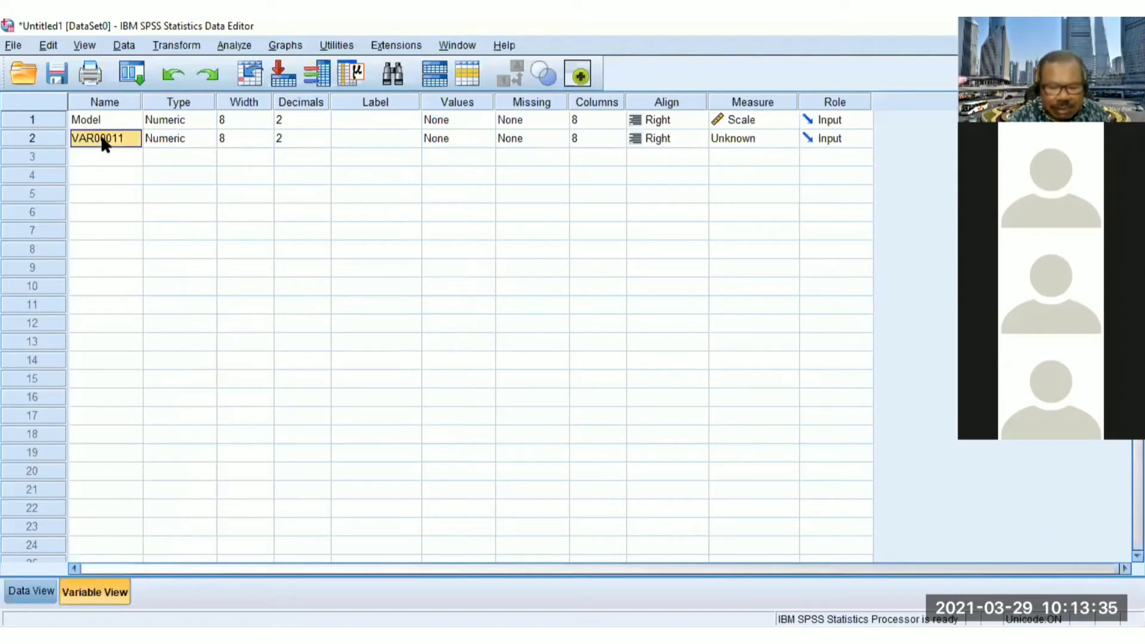
type("hb")
key("BackSpace")
key("BackSpace")
type("HBE")
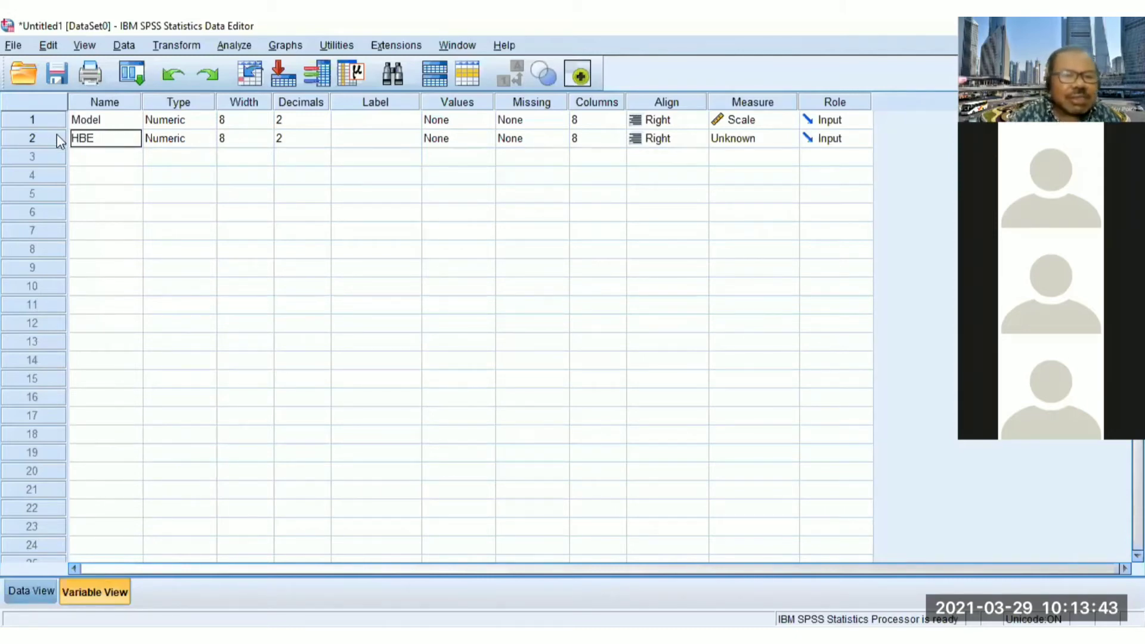
left_click(109, 172)
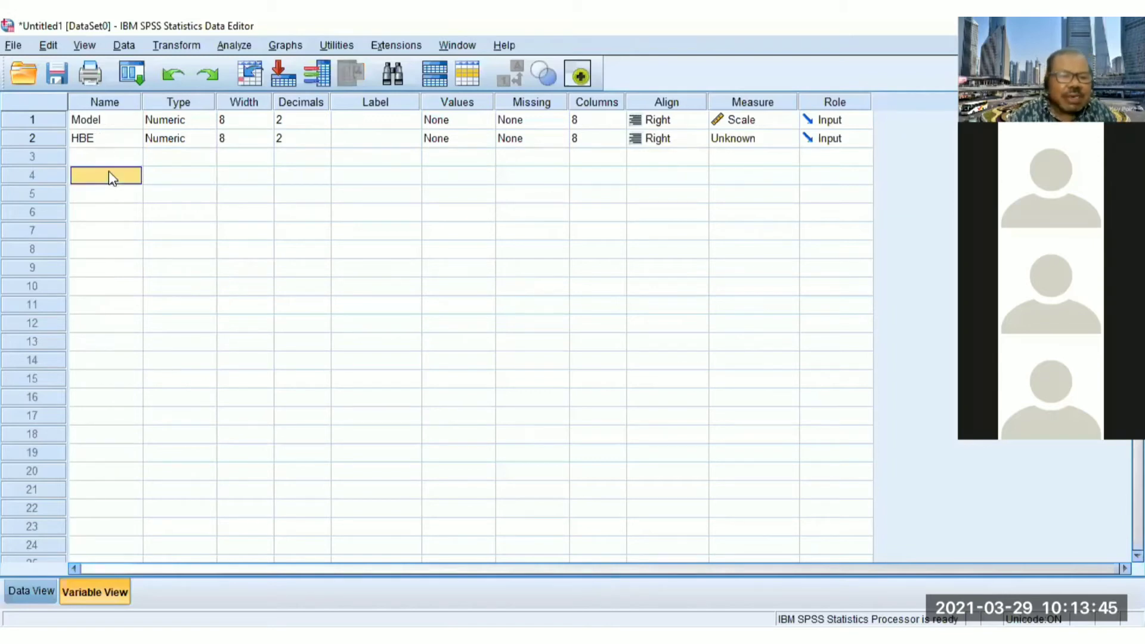
left_click(116, 124)
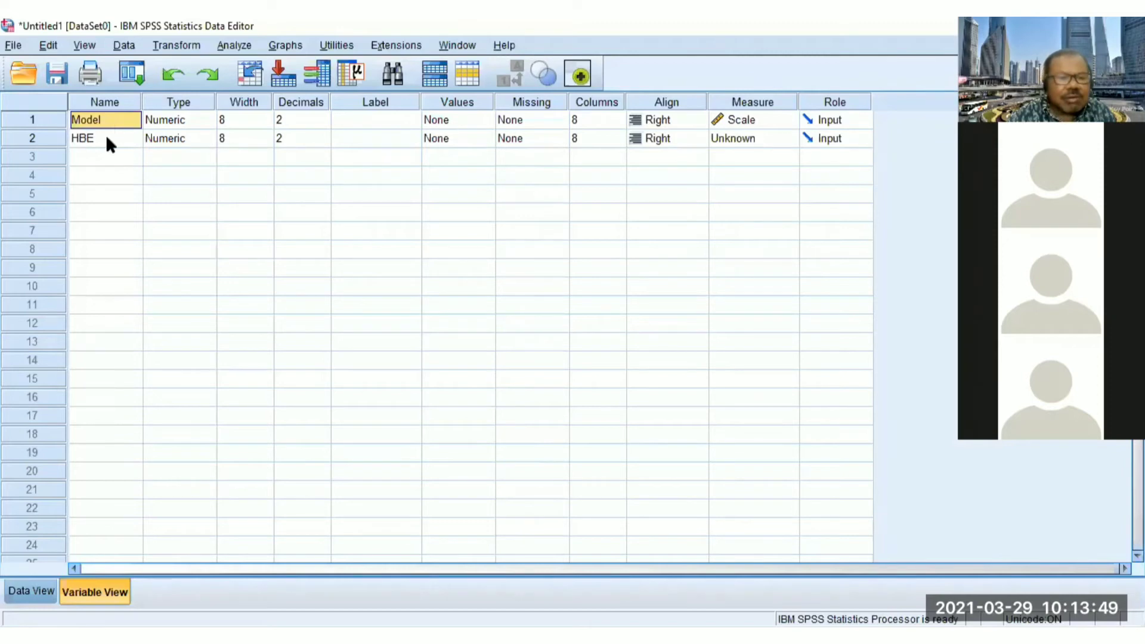
left_click(107, 140)
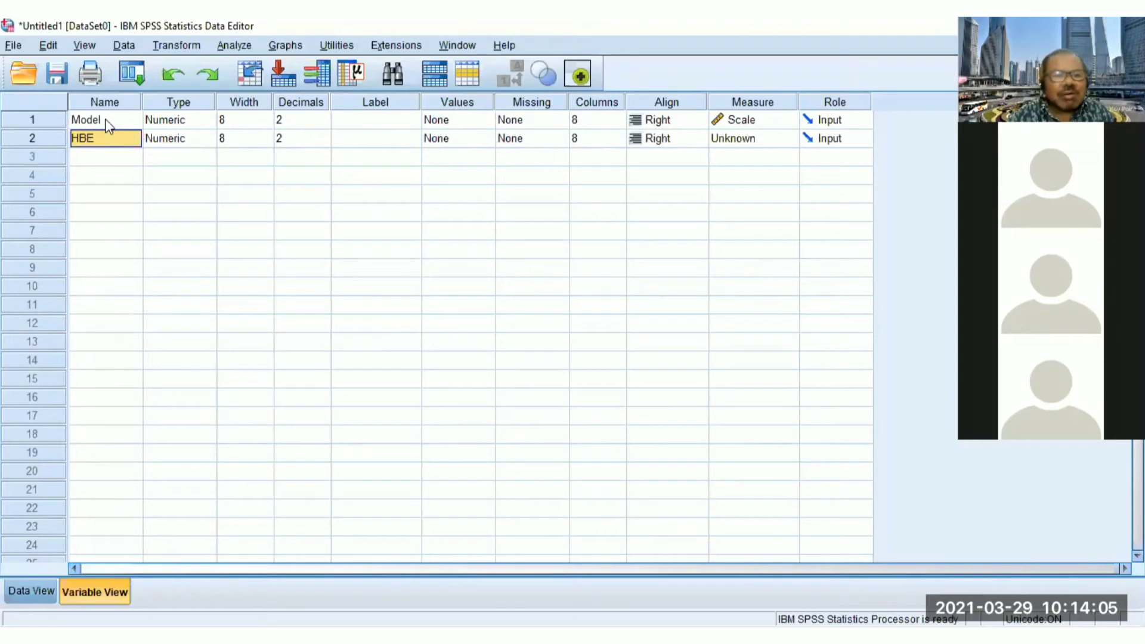
left_click(209, 119)
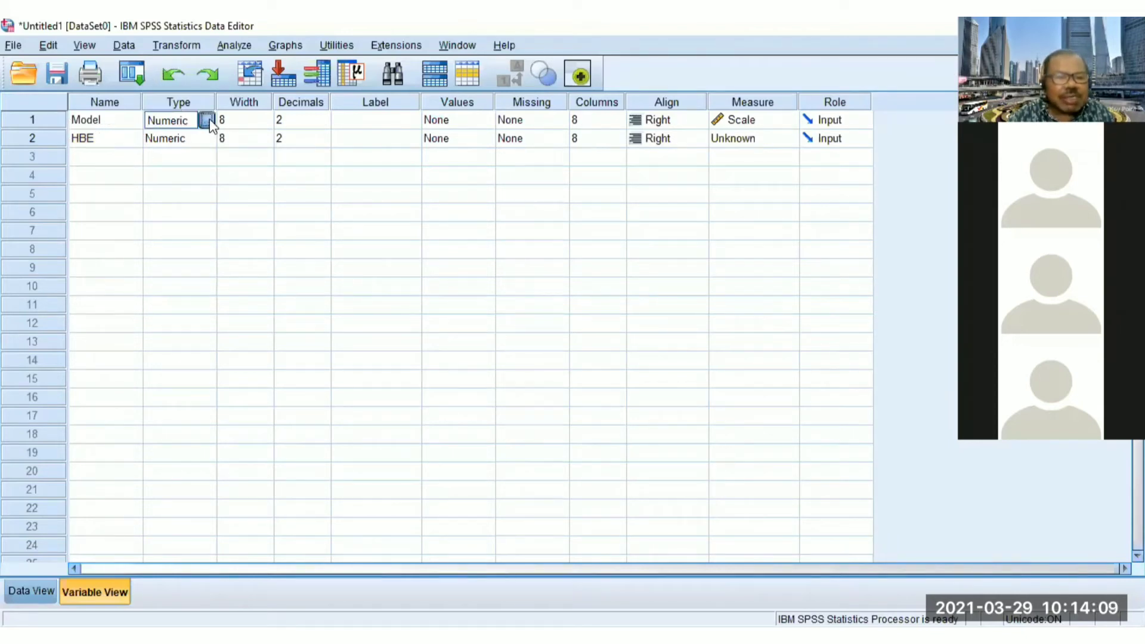
left_click(210, 119)
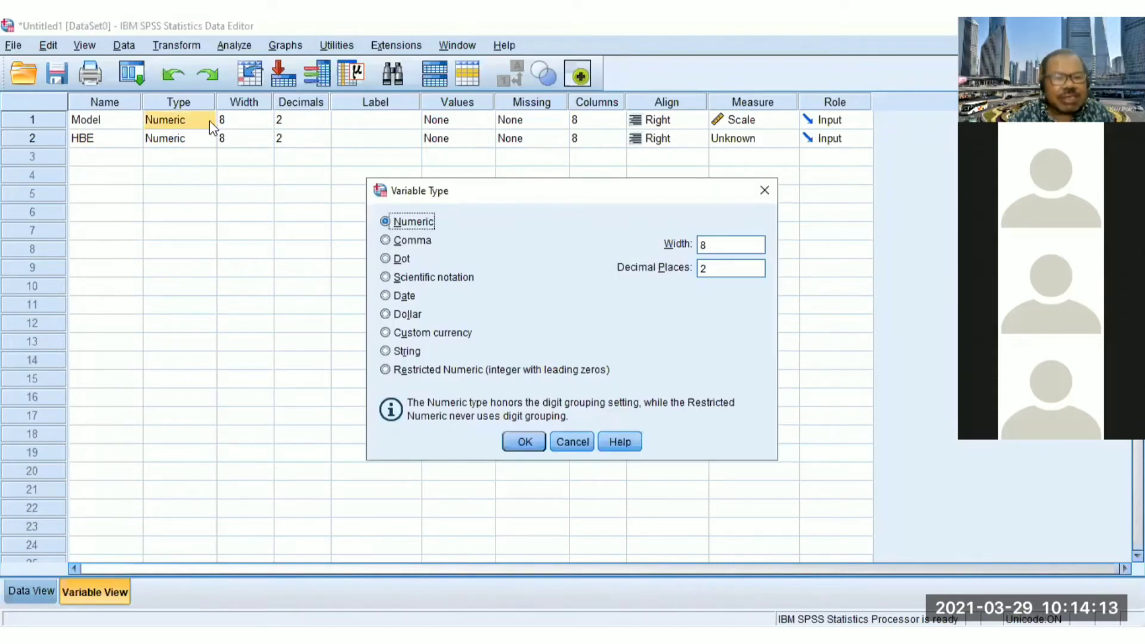
left_click(385, 352)
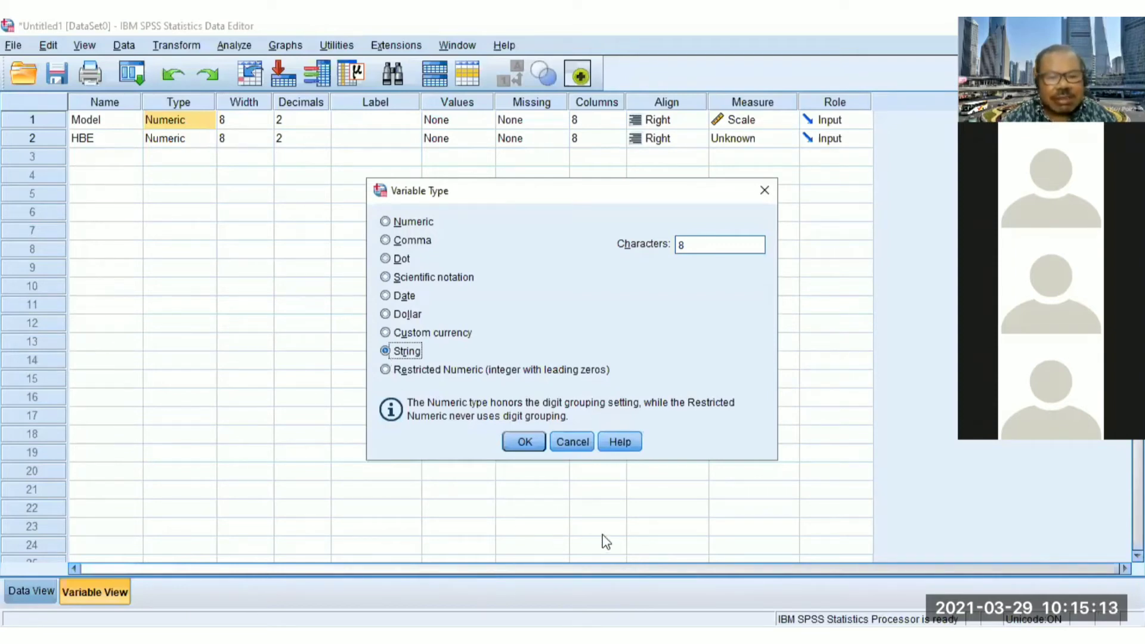
left_click(570, 440)
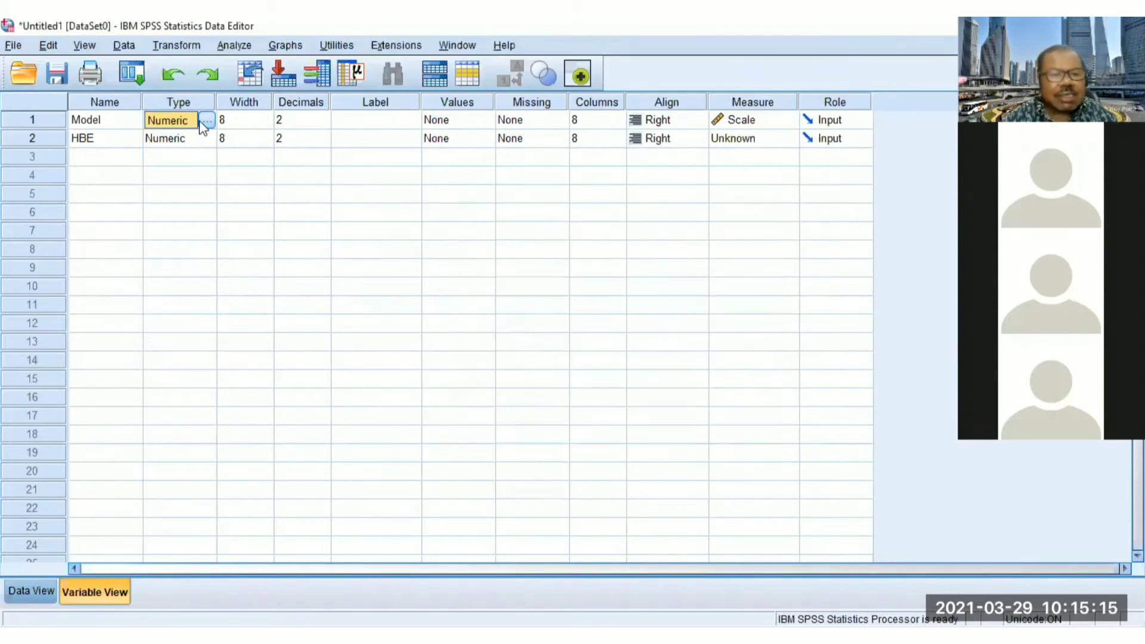
Step: Change the Model variable's type to String
left_click(207, 124)
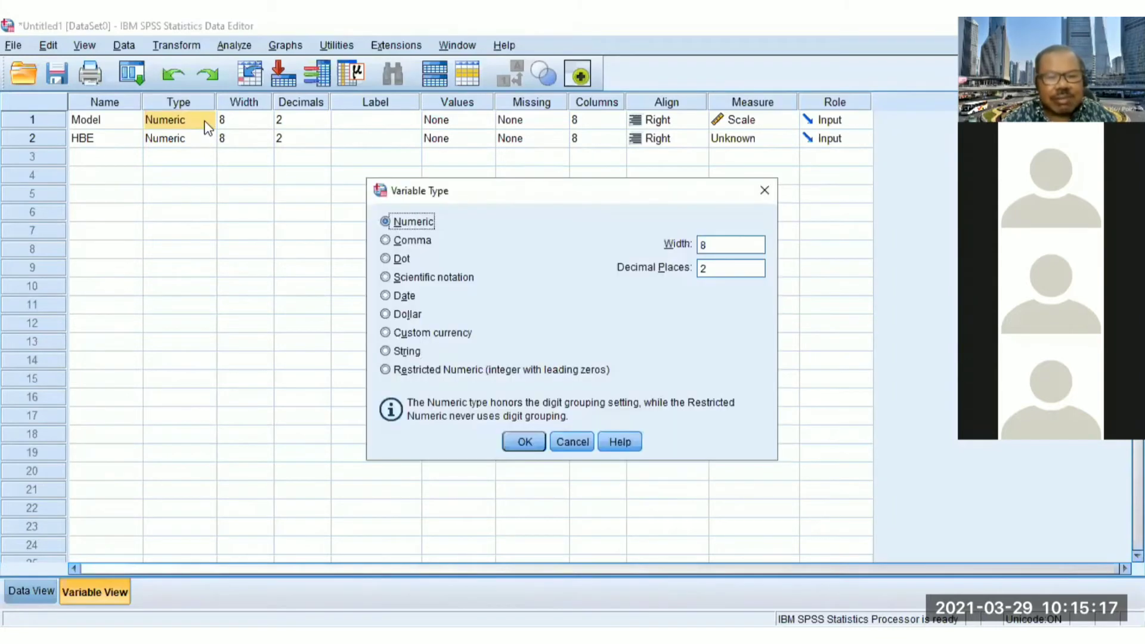
left_click(386, 352)
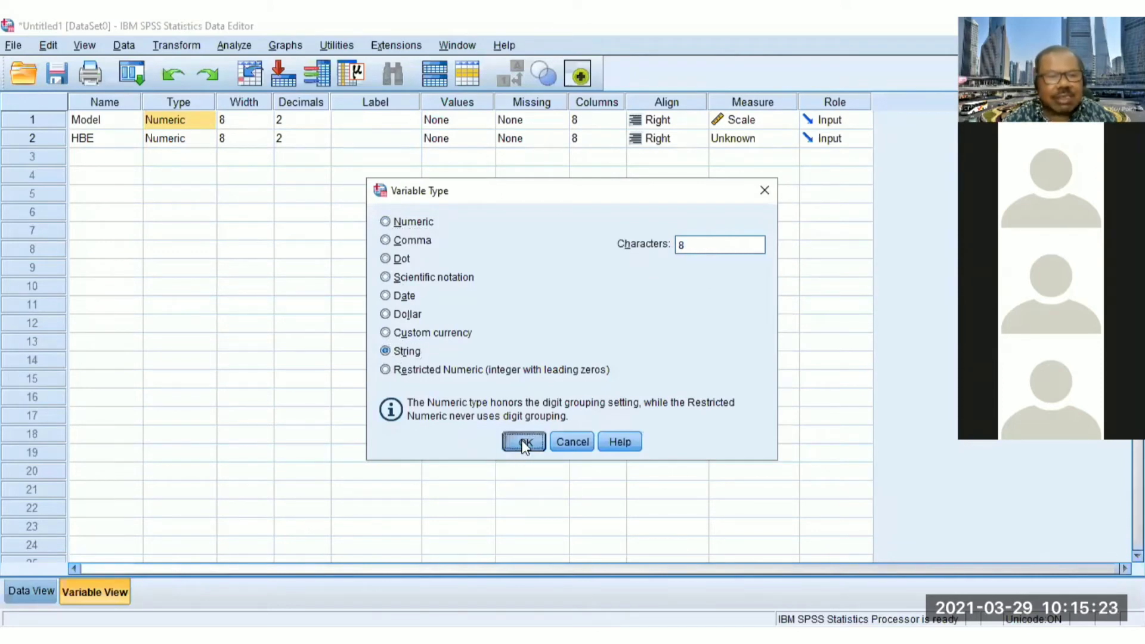
left_click(524, 441)
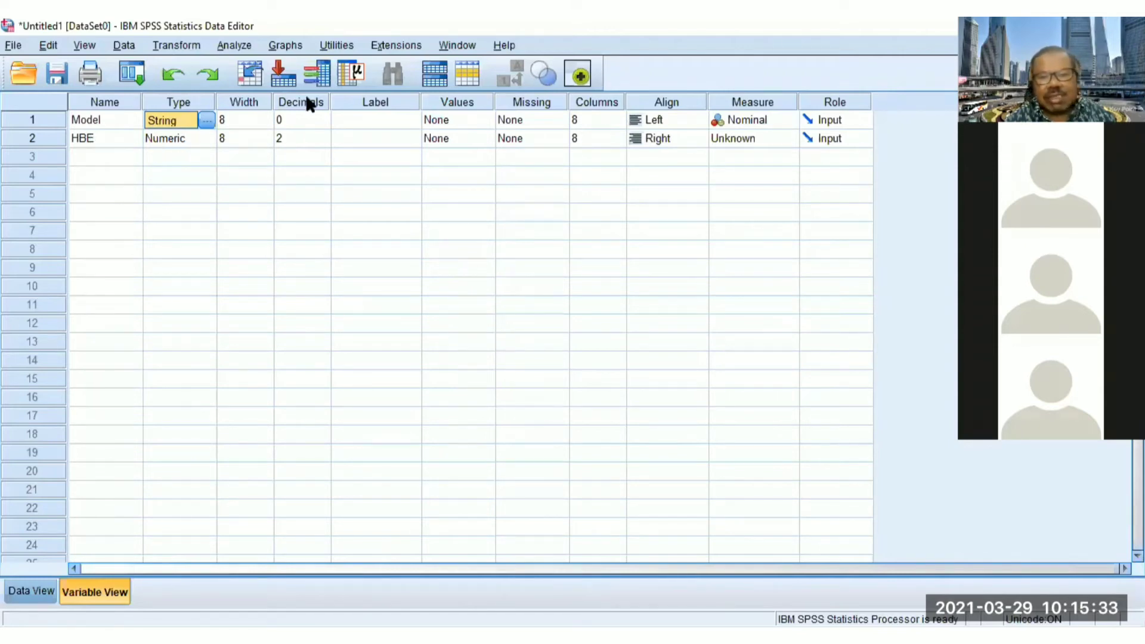
Step: Set the measurement level of the HBE variable to Scale
left_click(746, 139)
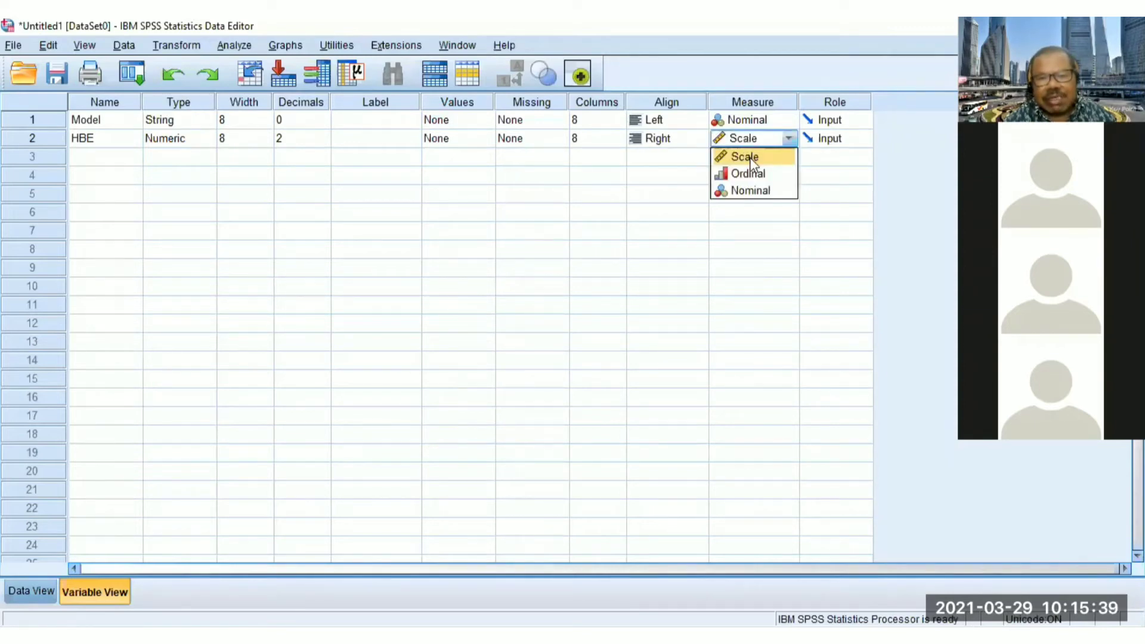
left_click(749, 158)
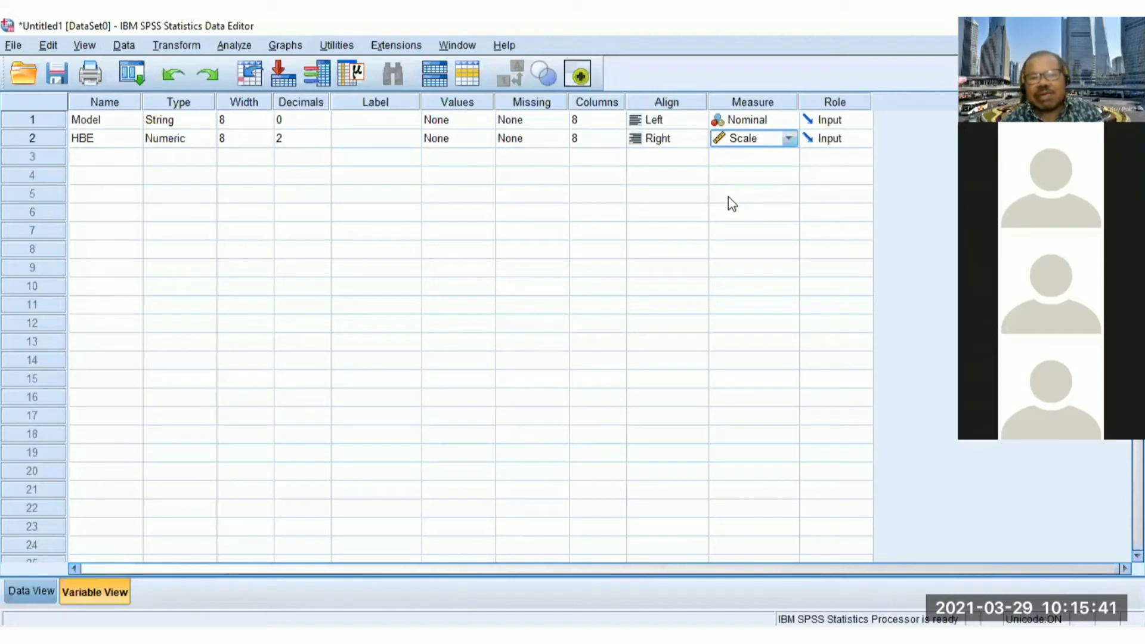
left_click(747, 137)
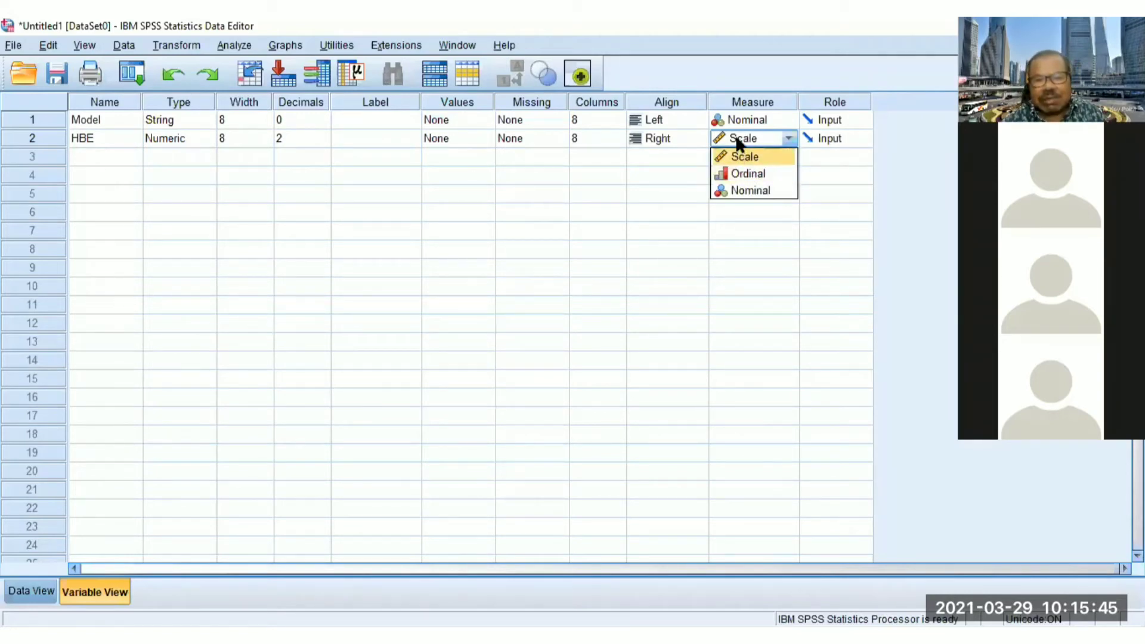
left_click(736, 136)
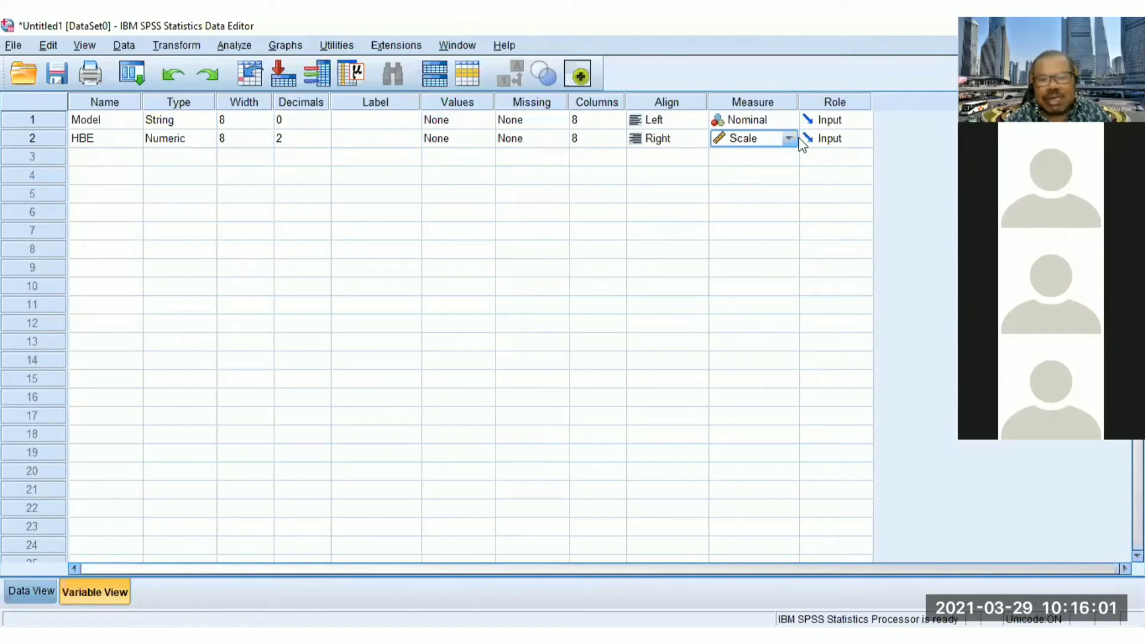
Step: Enter A1 as the Model value for the first case in the data sheet
left_click(23, 588)
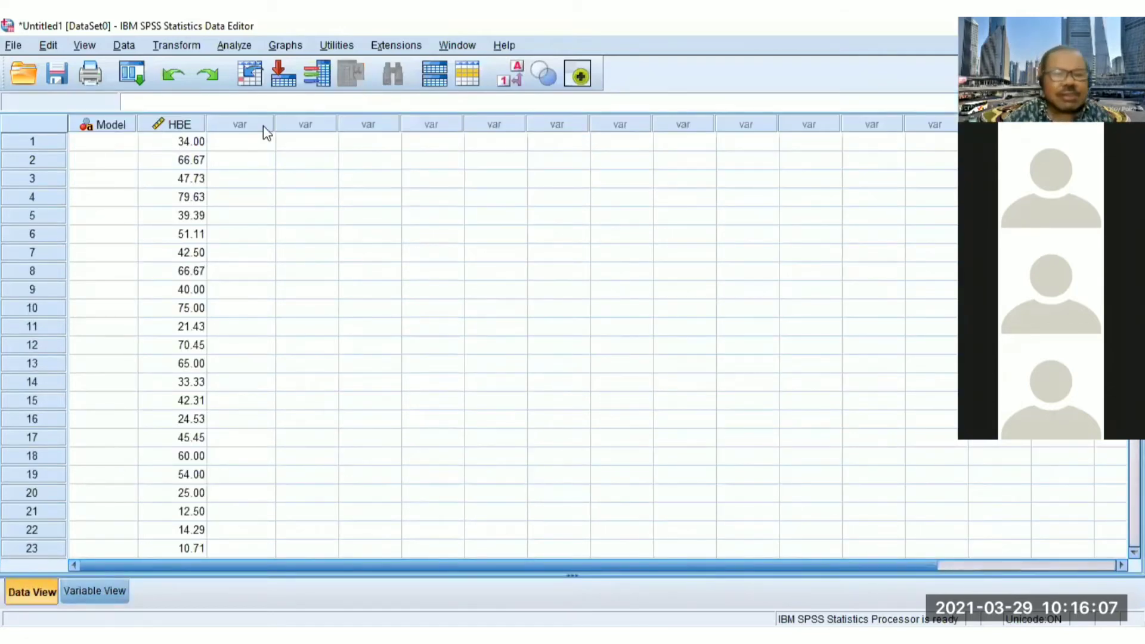
left_click(116, 142)
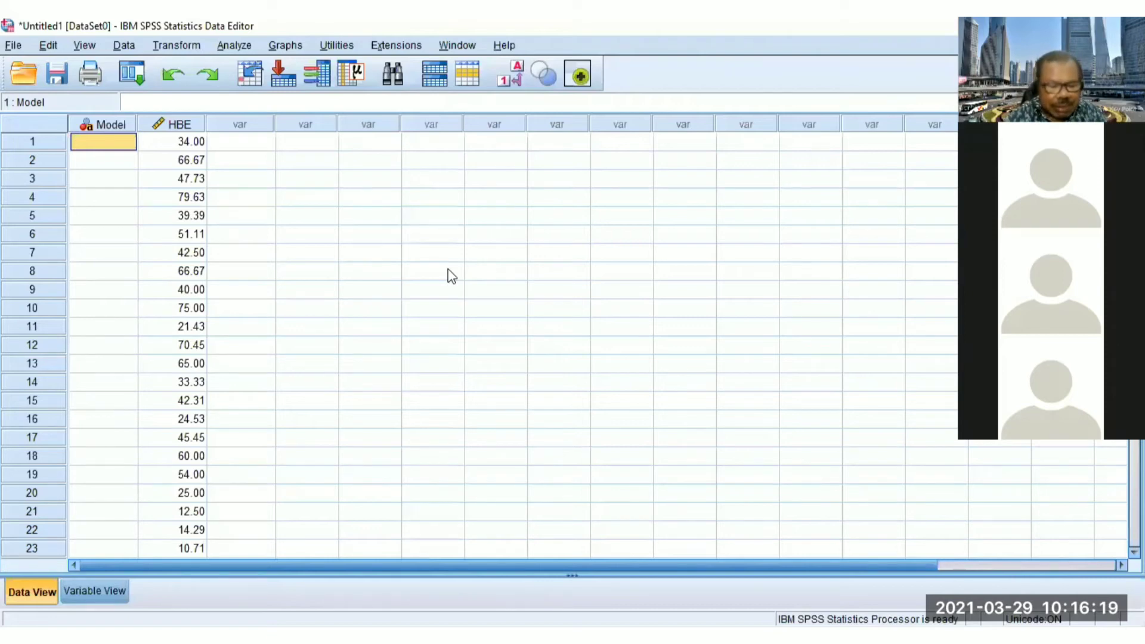
type("A1")
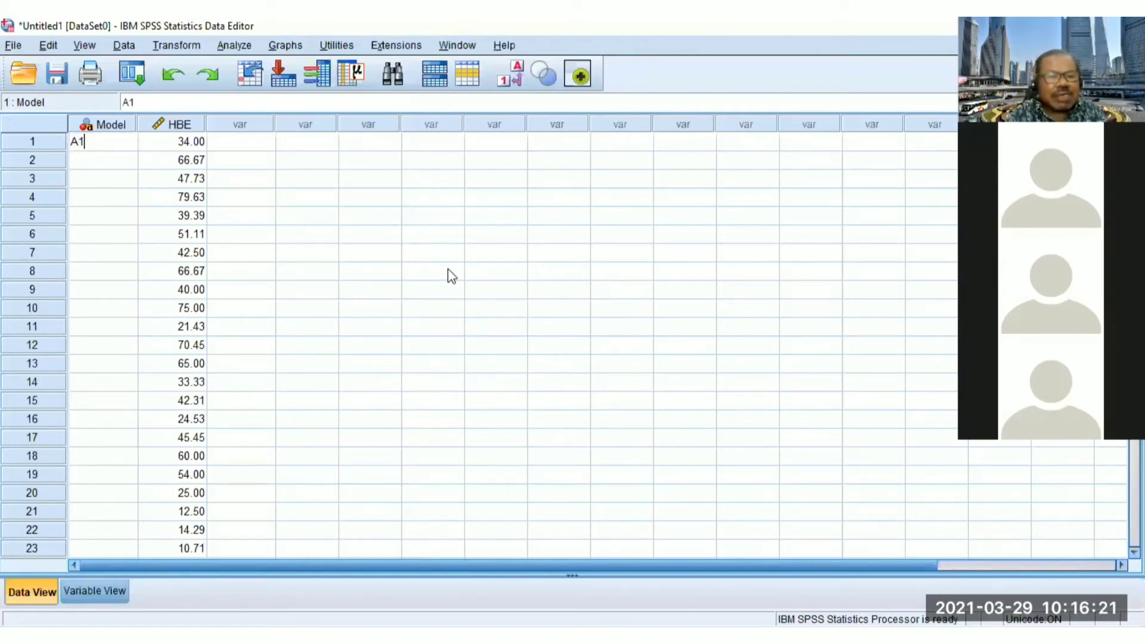
key("Return")
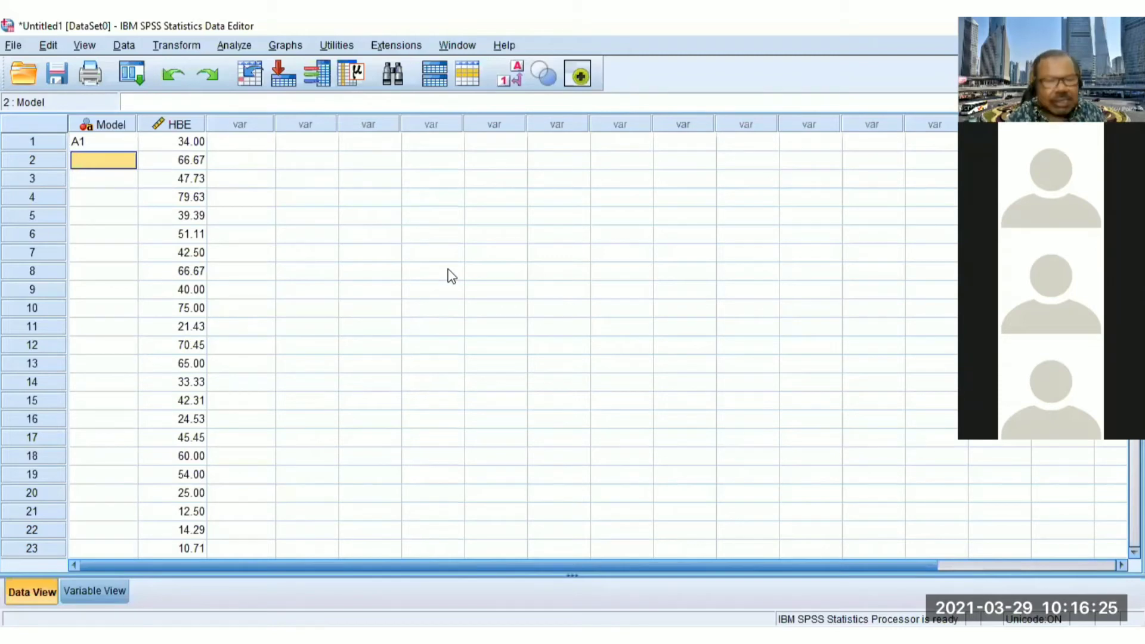
Step: Copy the A1 code down the Model column through row 15
key("Up")
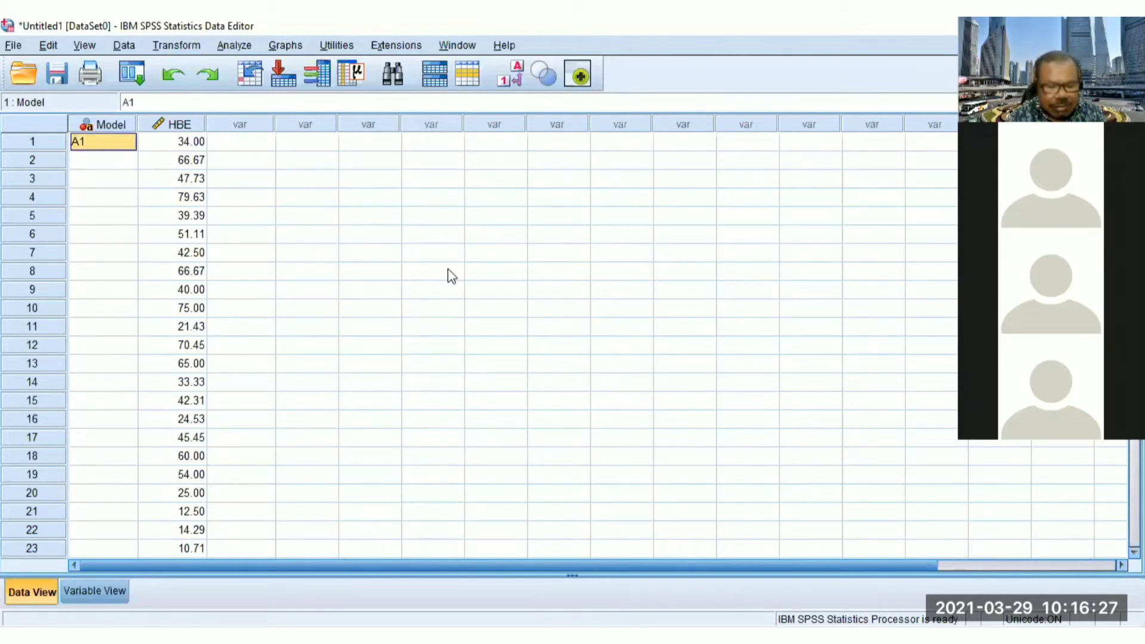
key("shift+Down")
key("shift+Down")
key("shift+Down")
key("shift+Down")
key("shift+Down")
key("shift+Down")
key("shift+Down")
key("shift+Down")
key("shift+Down")
key("shift+Down")
key("shift+Down")
key("shift+Down")
key("shift+Down")
key("shift+Down")
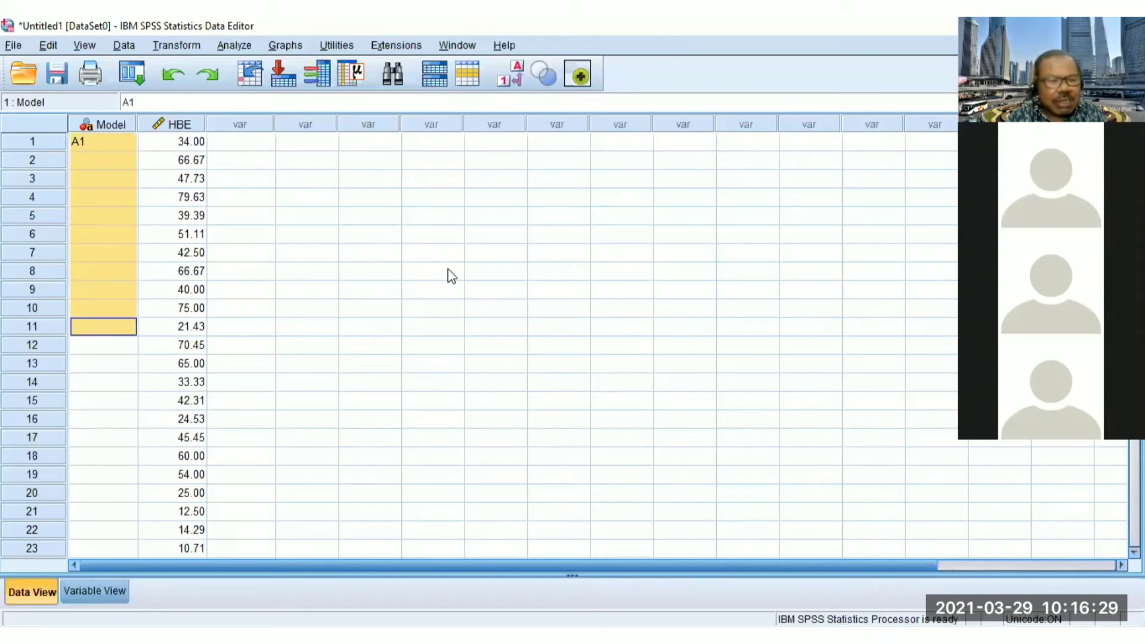
type("A1 A1 A1 A1 A1 A1 A1 A1 A1 A1 A1 A1 A1 A1")
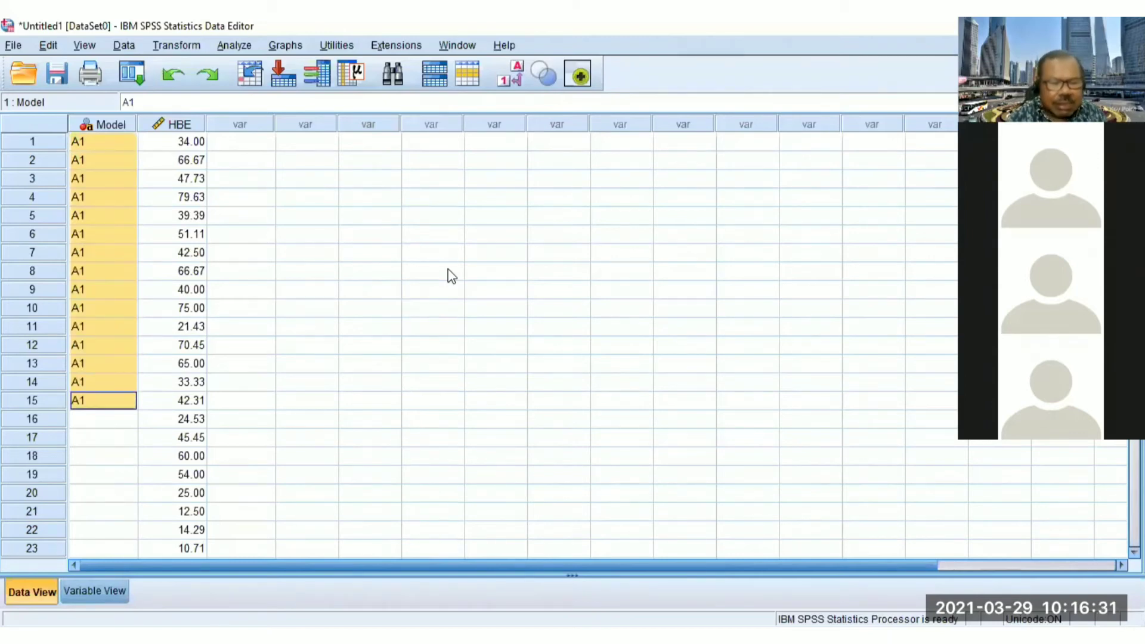
key("Down")
key("Down")
key("Up")
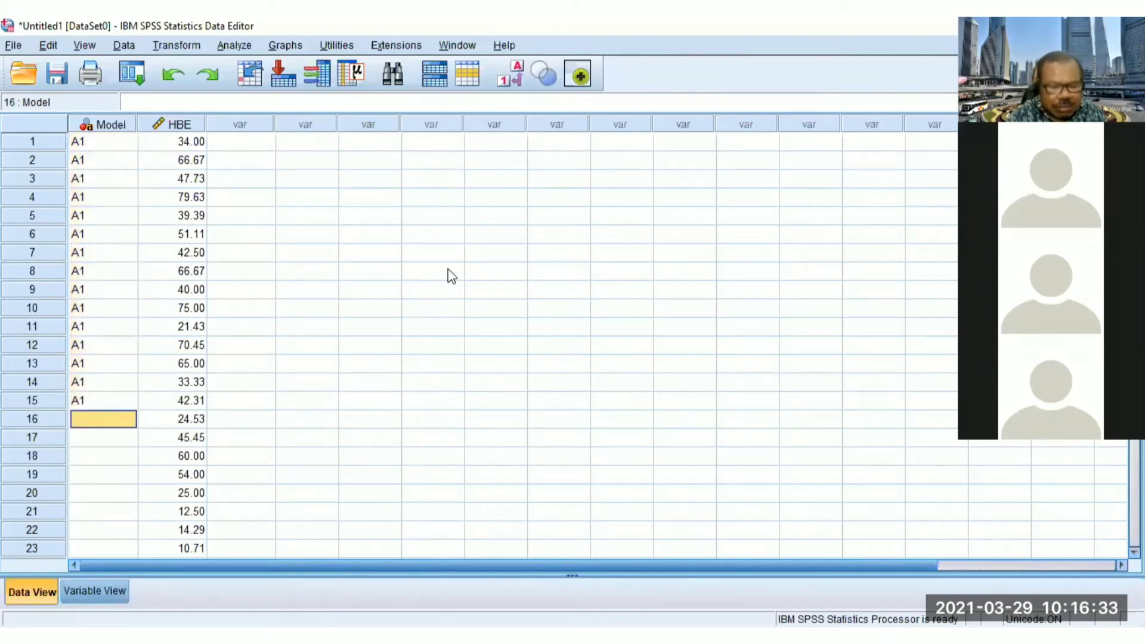
Step: Enter A2 as the Model value in row 16
type("A2")
key("Return")
key("Up")
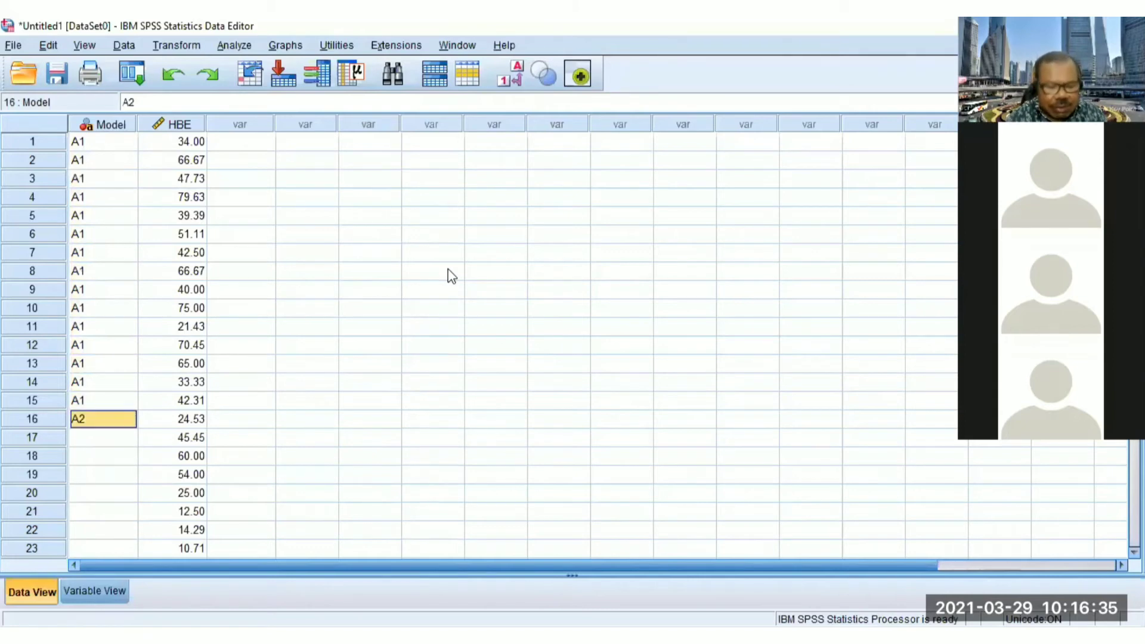
type("c")
key("Return")
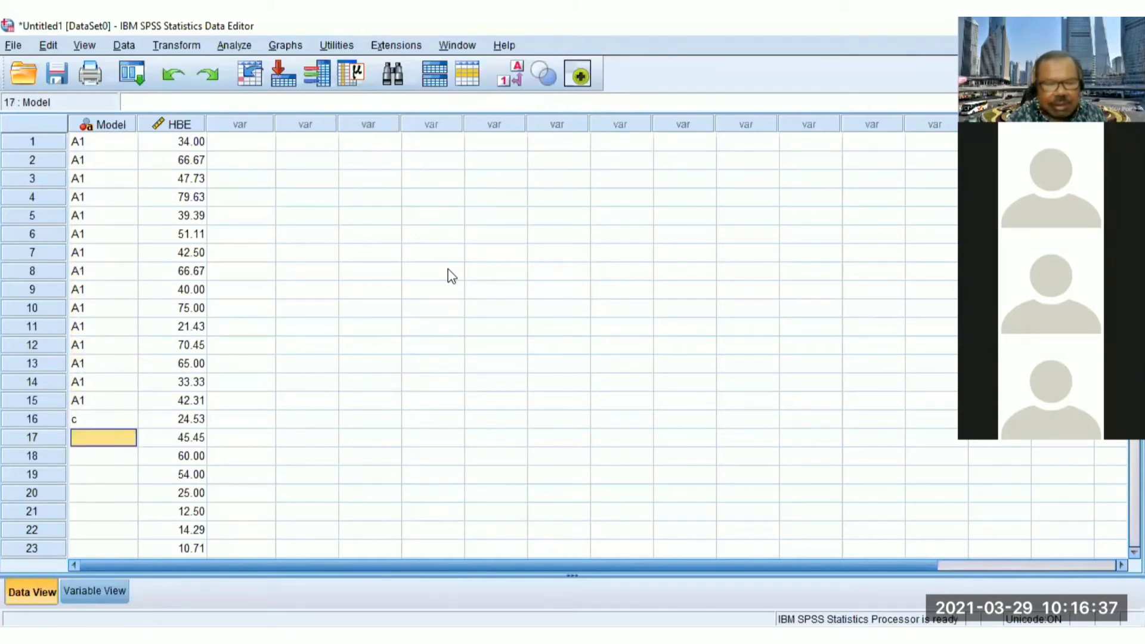
key("Up")
type("A2")
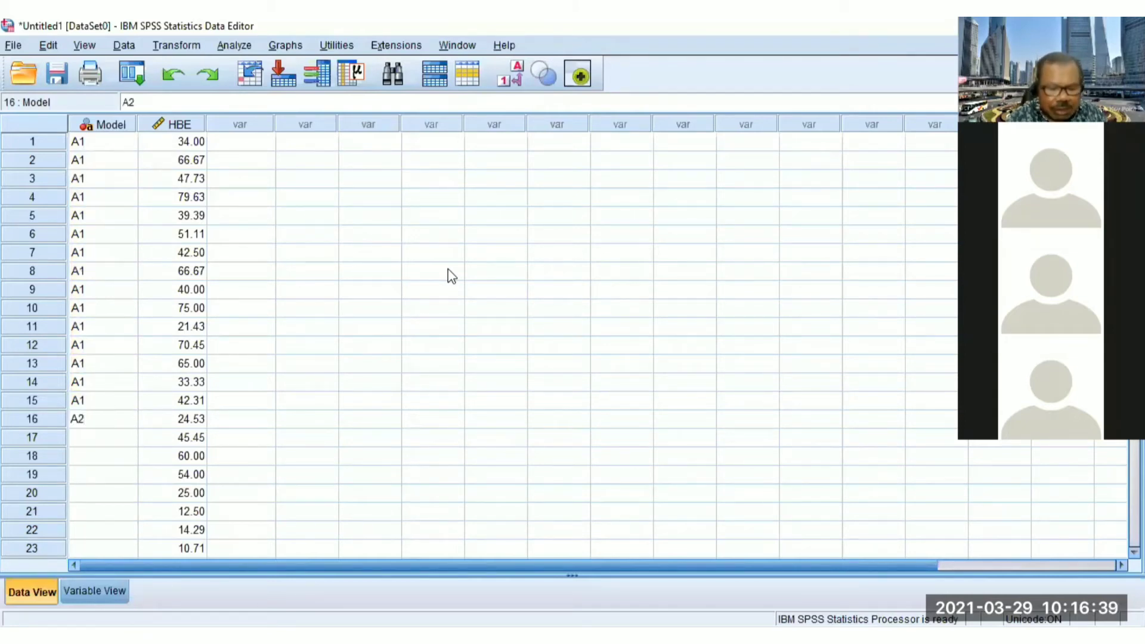
Step: Try to copy the A2 code from row 16 down the Model column through row 30
key("shift+Down")
key("shift+Down")
key("shift+Down")
key("shift+Down")
key("shift+Down")
key("shift+Down")
key("shift+Down")
key("shift+Down")
key("shift+Down")
key("shift+Down")
key("ctrl+c")
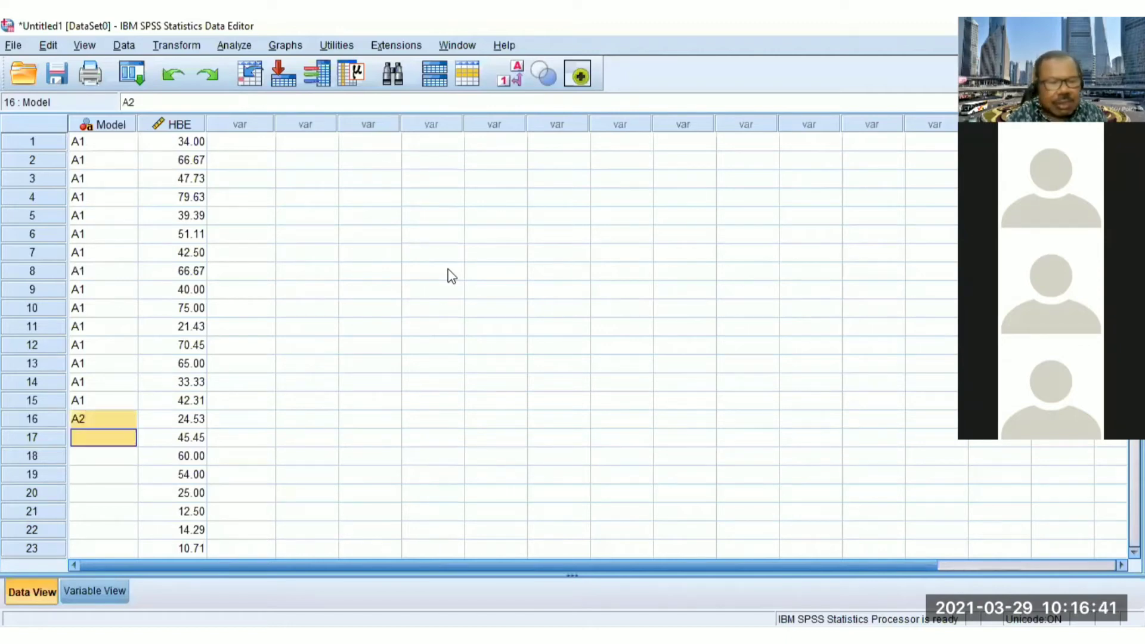
key("shift+Down")
key("shift+Down")
key("shift+Down")
key("shift+Down")
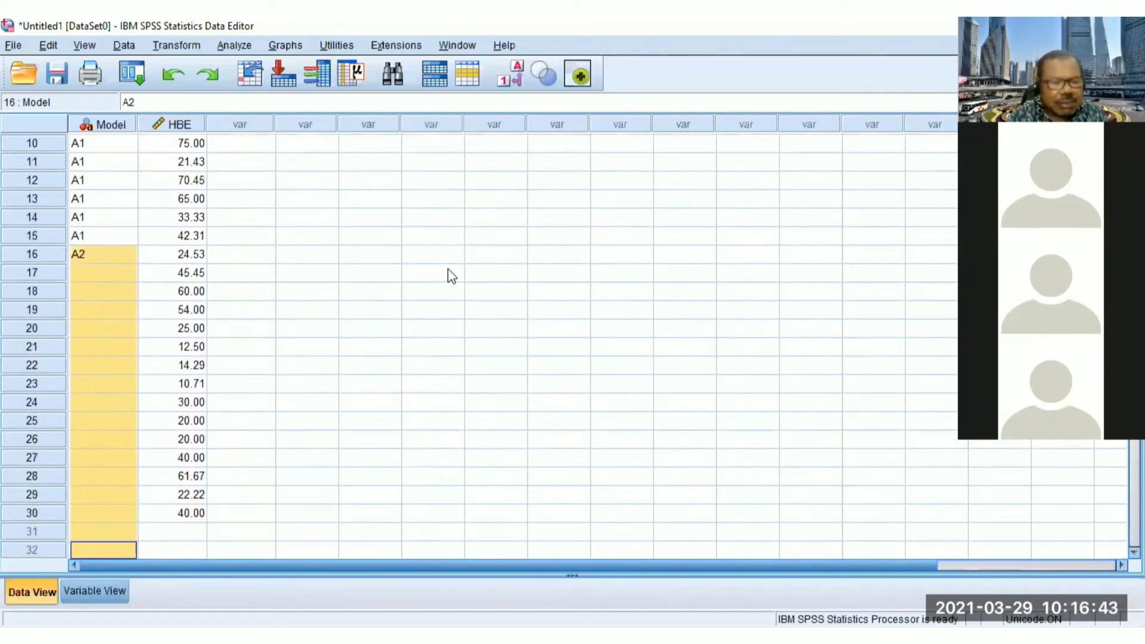
type("c")
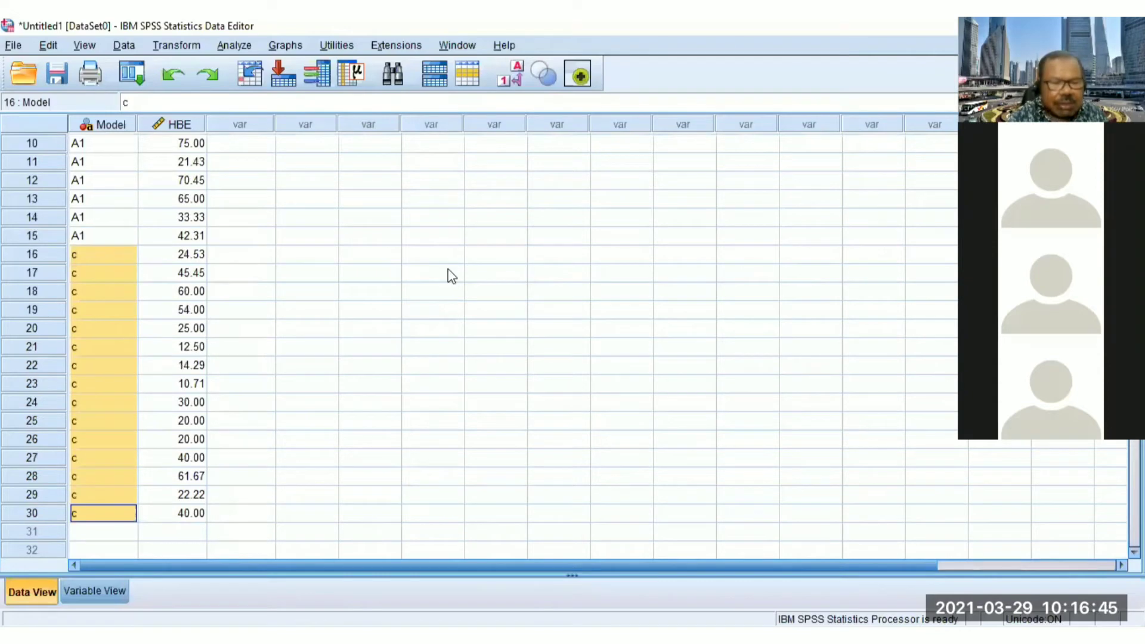
key("BackSpace")
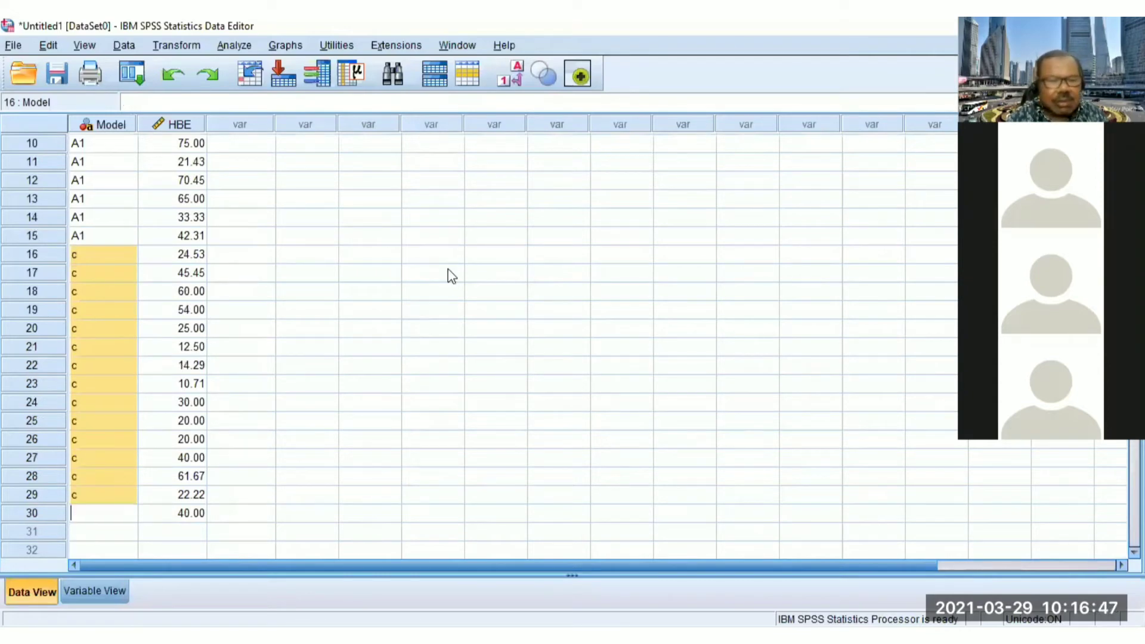
Step: Replace the mistyped Model value c in row 16 with A2
key("Up")
key("Up")
key("Up")
key("Up")
key("Up")
key("Up")
key("Up")
key("Up")
key("Up")
key("Up")
key("Up")
key("Up")
key("Up")
key("Up")
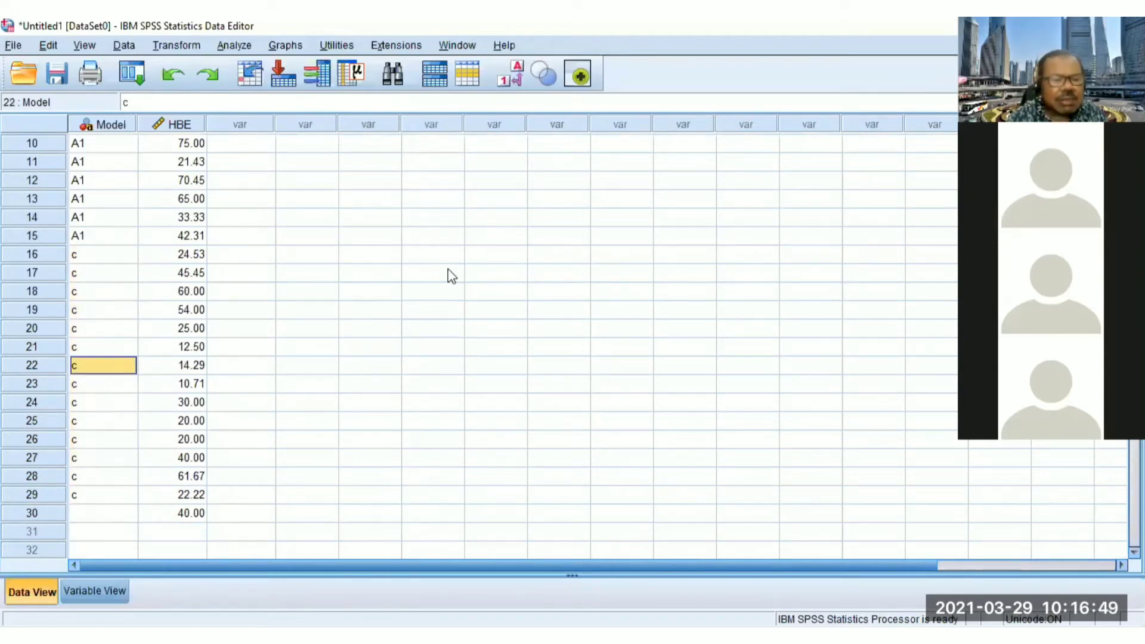
type("A2")
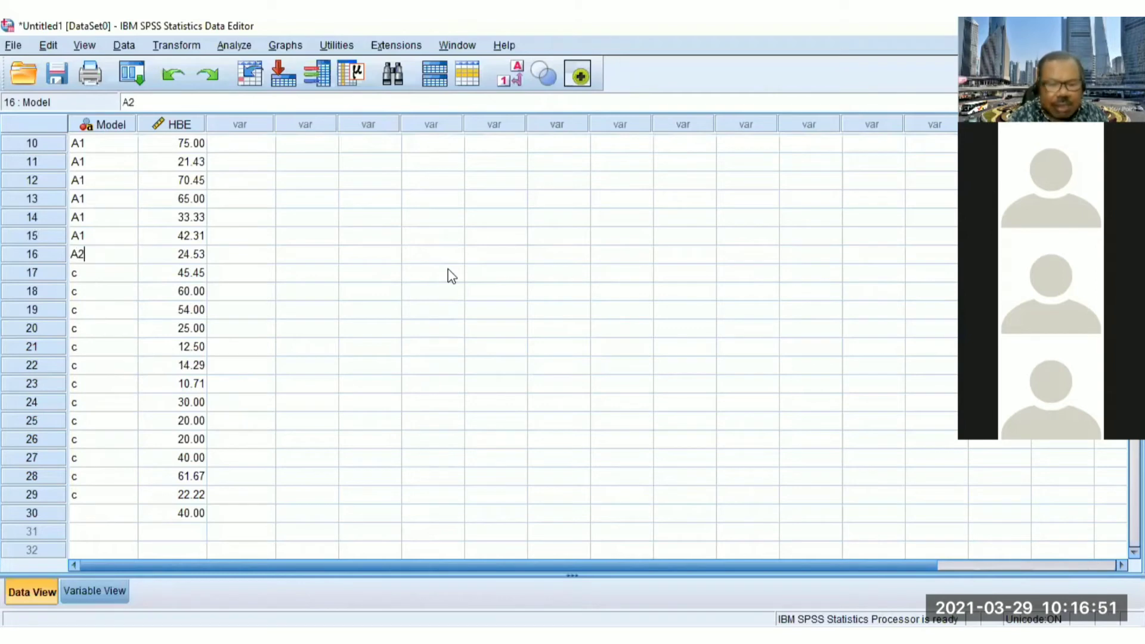
key("Return")
key("Up")
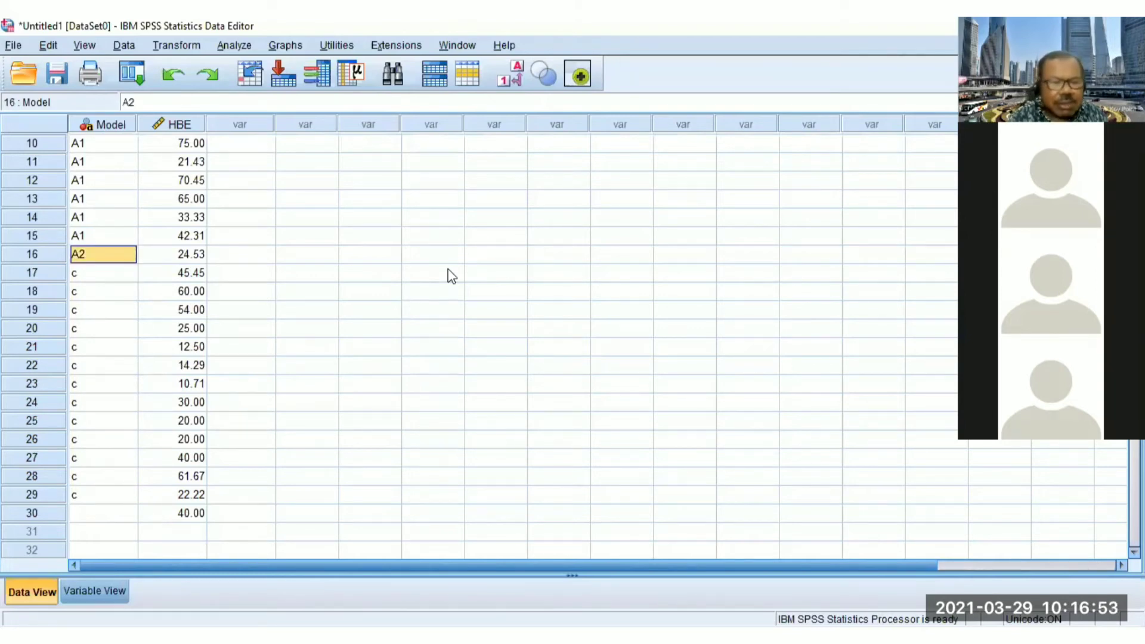
Step: Fill the Model column in rows 16 to 30 with the A2 code
key("shift+Down")
key("shift+Down")
key("shift+Down")
key("shift+Down")
key("shift+Down")
key("shift+Down")
key("shift+Down")
key("shift+Down")
key("shift+Down")
key("shift+Down")
key("shift+Down")
key("shift+Down")
key("shift+Down")
key("shift+Down")
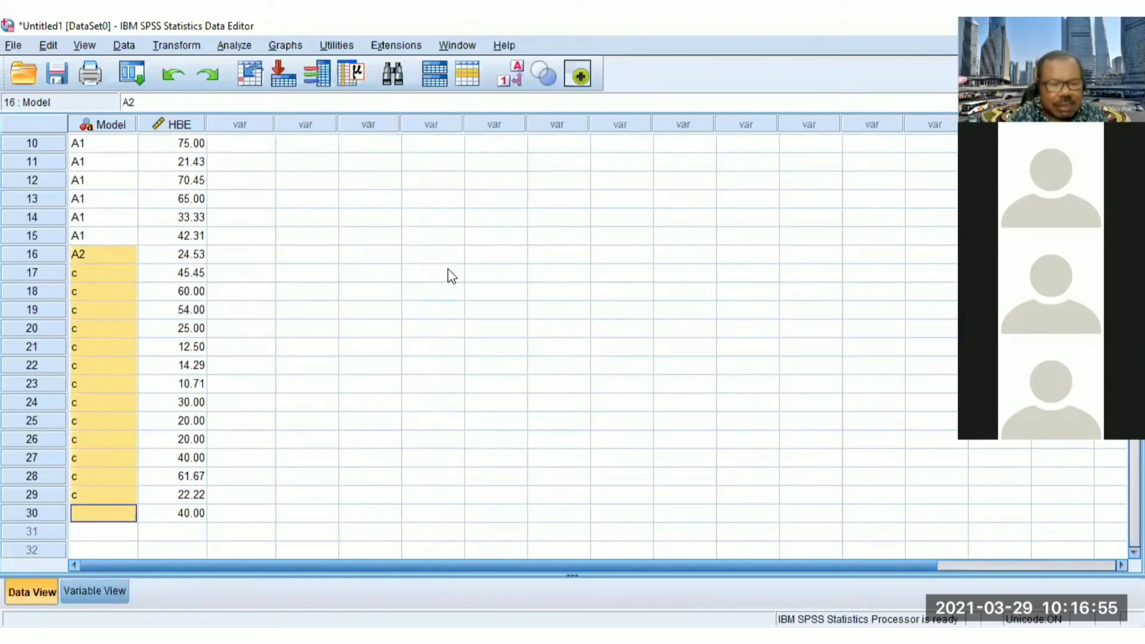
key("ctrl+v")
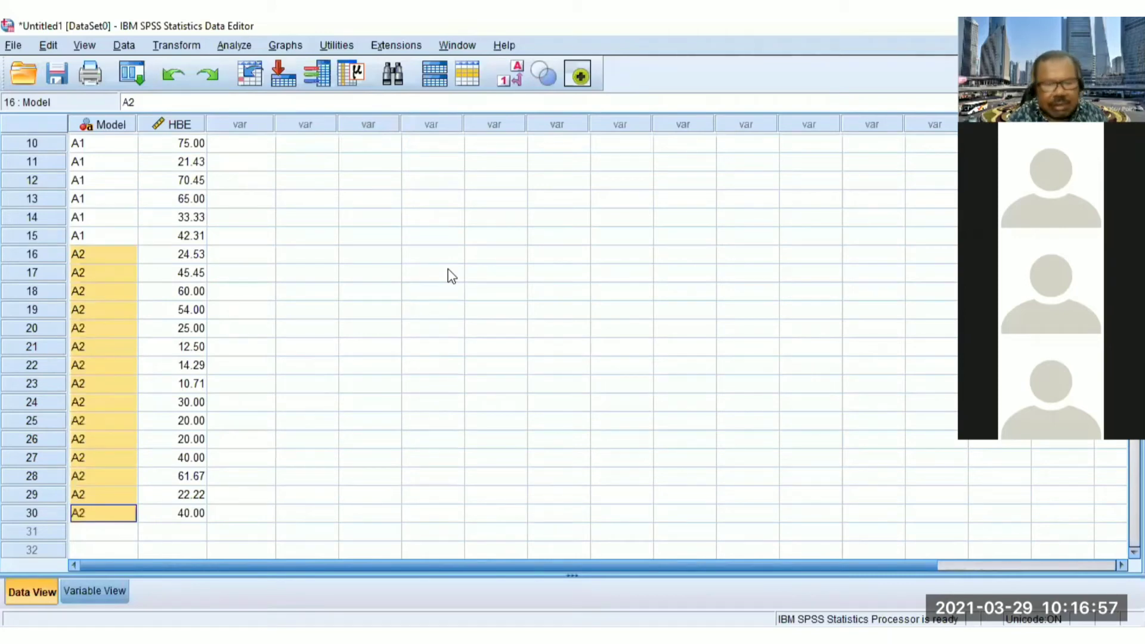
Step: Examine the A1 and A2 codes in the Model column against the HBE scores across all 30 rows
key("Up")
key("Up")
key("Up")
key("Up")
key("Up")
key("Up")
key("Up")
key("Up")
key("Up")
key("Up")
key("Up")
key("Up")
key("Up")
key("Up")
key("Up")
key("Up")
key("Up")
key("Up")
key("Up")
key("Up")
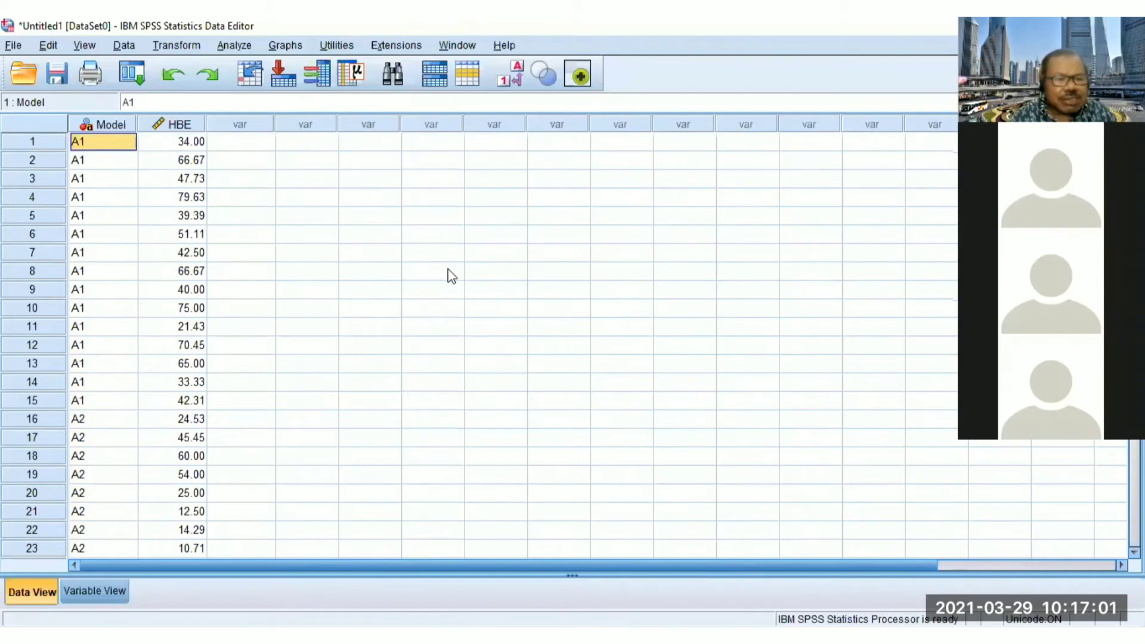
key("Down")
key("Down")
key("Down")
key("Down")
key("Down")
key("Down")
key("Down")
key("Down")
key("Down")
key("Down")
key("Down")
key("Down")
key("Down")
key("Down")
key("Down")
key("Down")
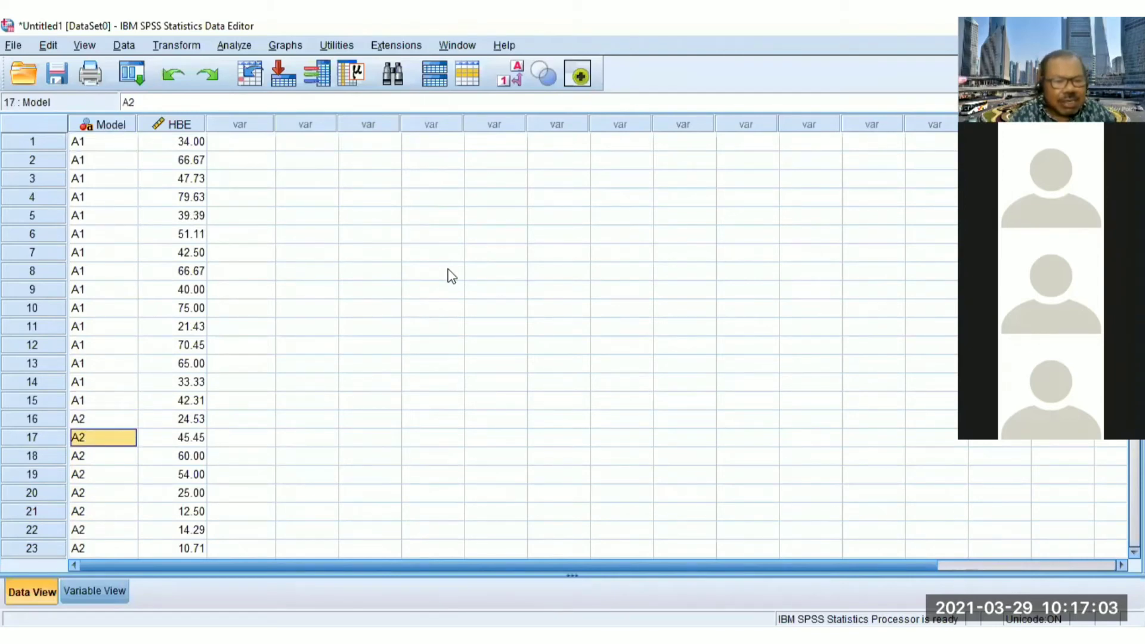
key("Up")
key("Down")
key("Down")
key("Down")
key("Down")
key("Down")
key("Down")
key("Down")
key("Down")
key("Down")
key("Down")
key("Down")
key("Down")
key("Down")
key("Down")
key("Up")
key("Up")
key("Up")
key("Up")
key("Up")
key("Up")
key("Up")
key("Up")
key("Up")
key("Up")
key("Up")
key("Up")
key("Down")
key("Down")
key("Up")
key("Up")
key("Up")
key("Up")
key("Up")
key("Up")
key("Up")
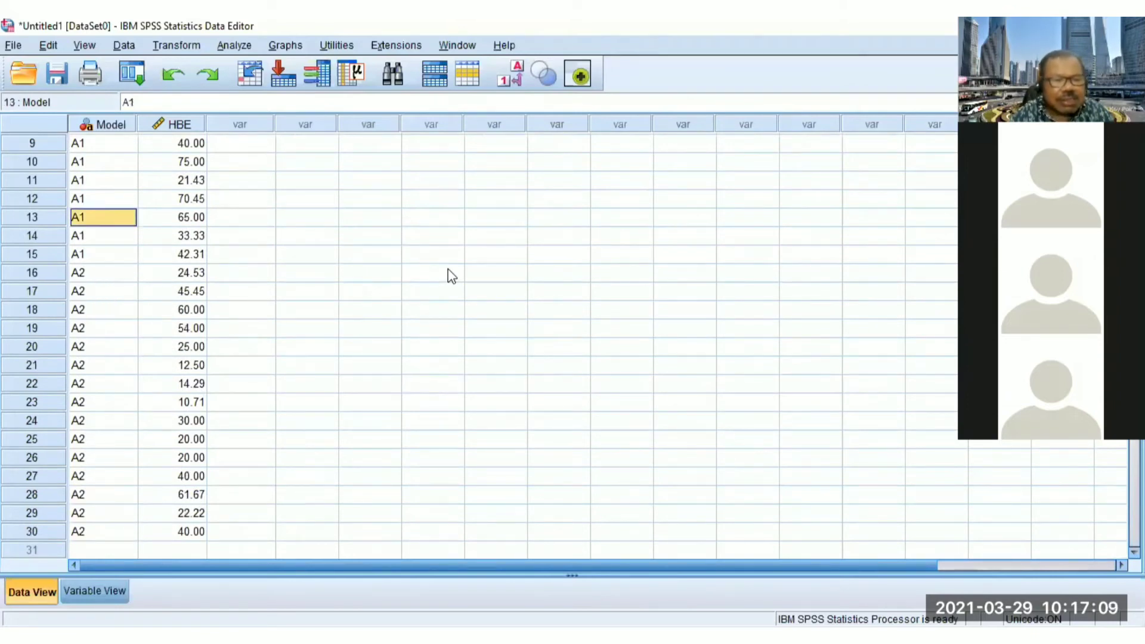
Step: Start an Independent-Samples T Test on the Model and HBE data
key("Up")
key("Up")
key("Up")
key("Up")
key("Up")
key("Up")
key("Up")
key("Up")
key("Up")
key("Up")
key("Up")
key("Up")
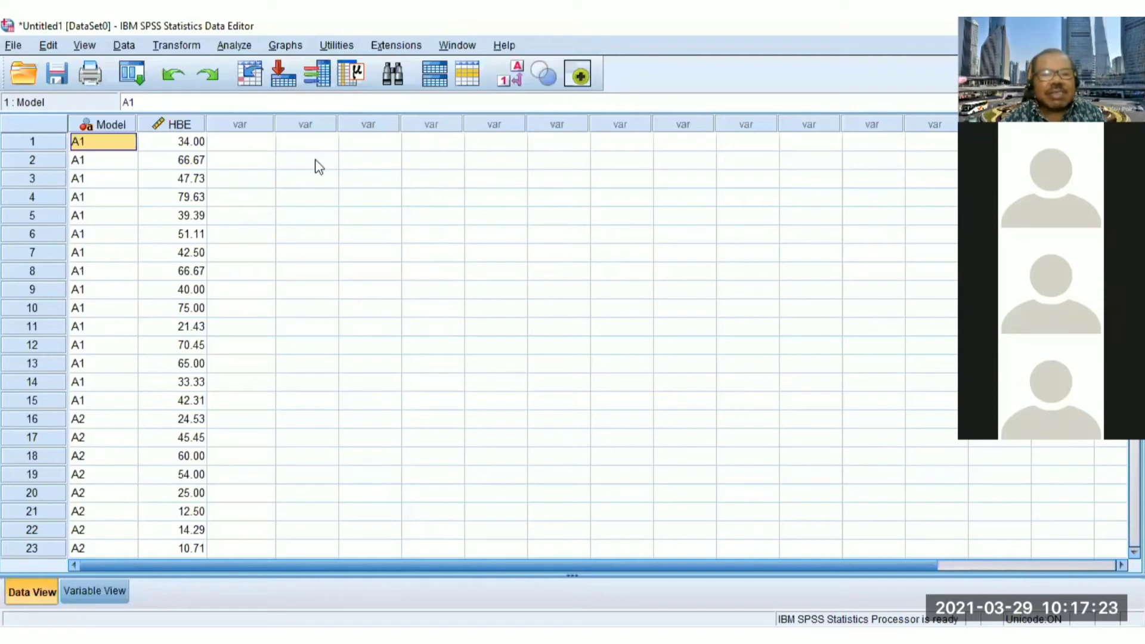
left_click(233, 46)
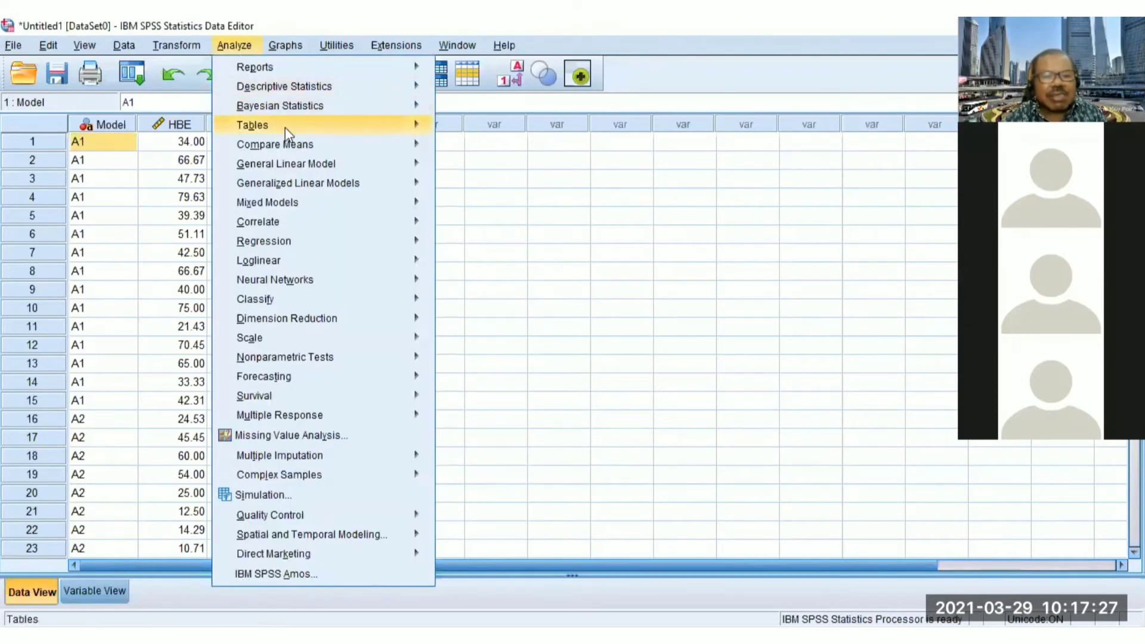
mouse_move(299, 145)
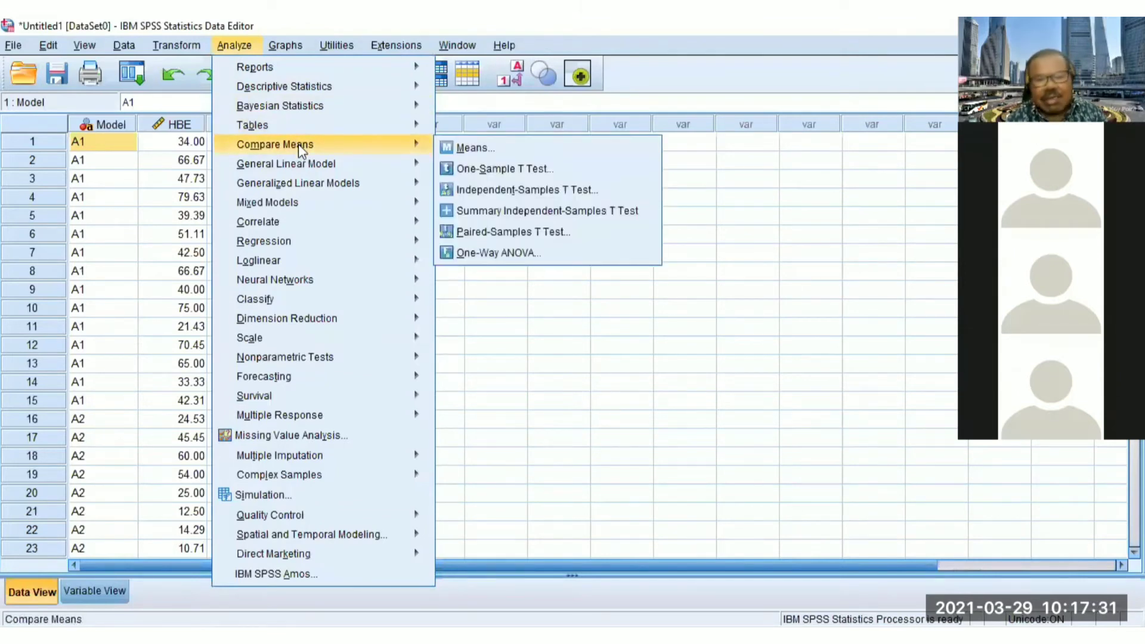
key("Right")
key("Down")
key("Down")
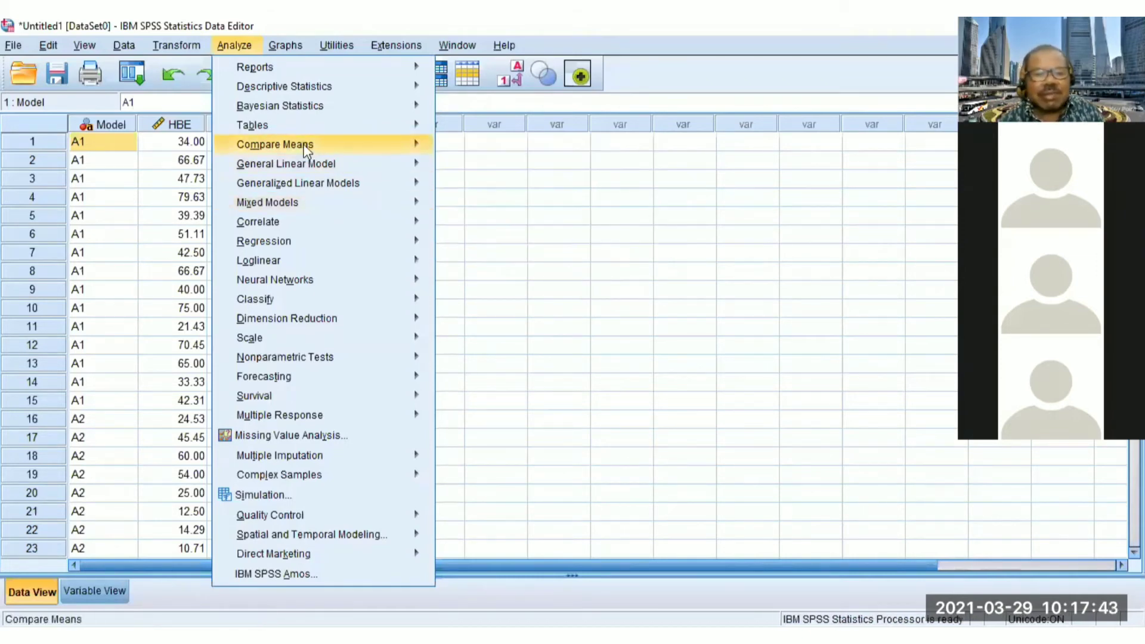
key("Right")
key("Down")
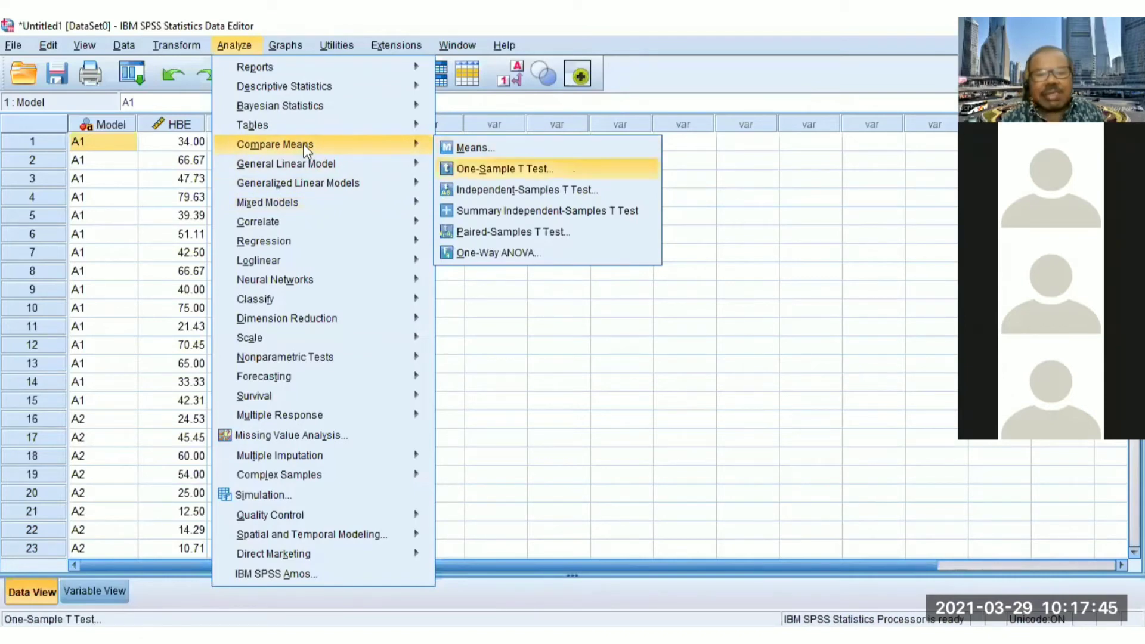
key("Down")
key("Return")
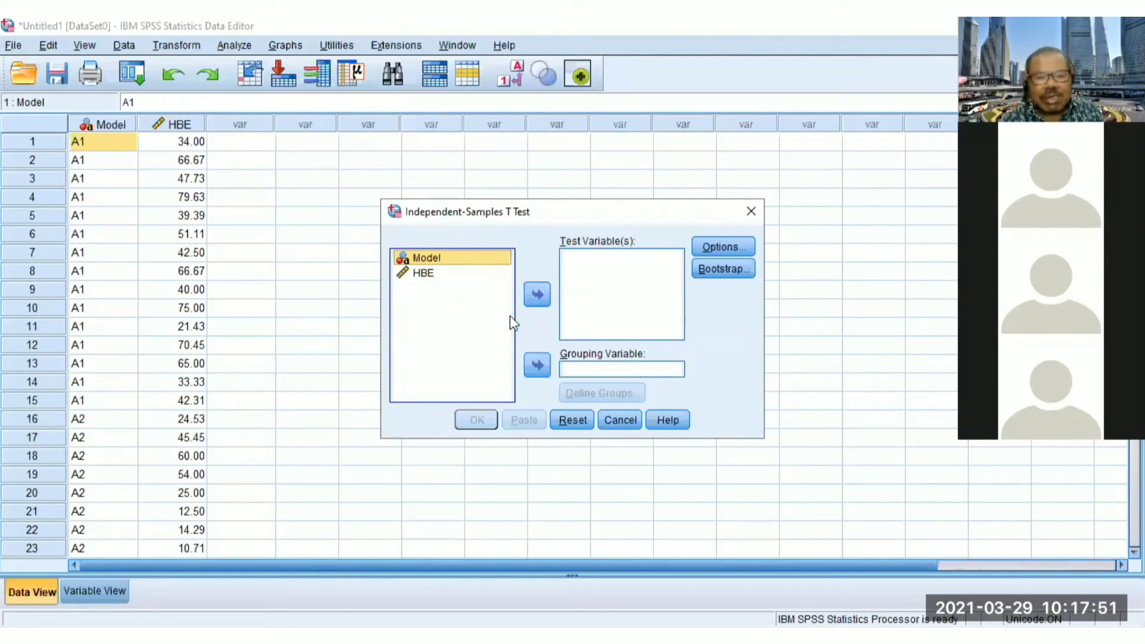
Step: Assign Model as the grouping variable and HBE as the test variable of the t-test
left_click(538, 367)
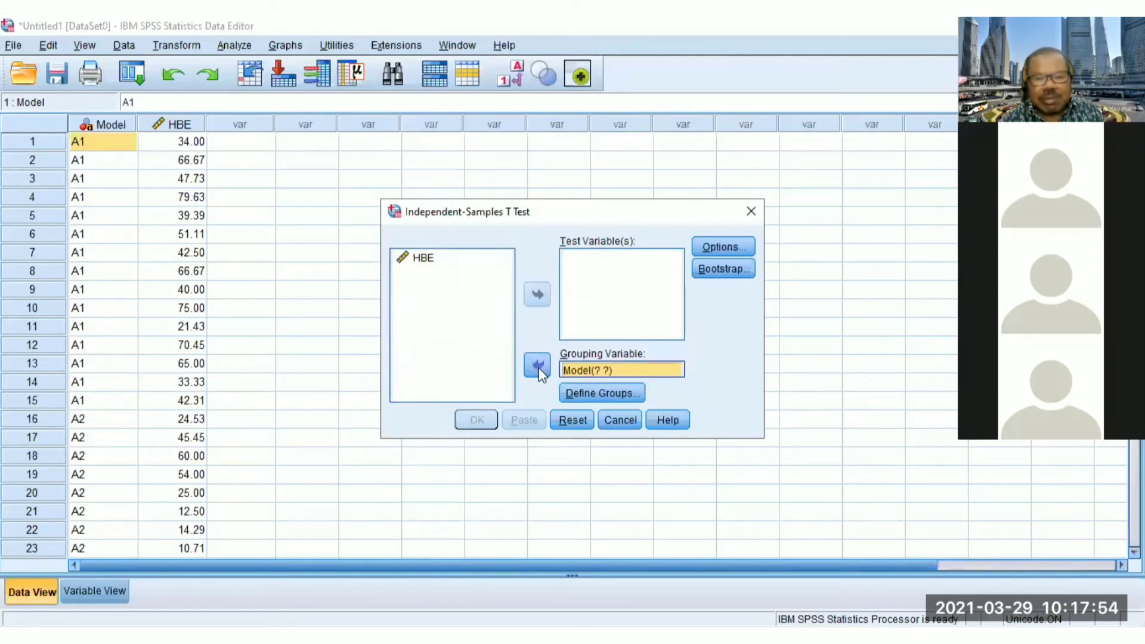
left_click(424, 261)
left_click(534, 300)
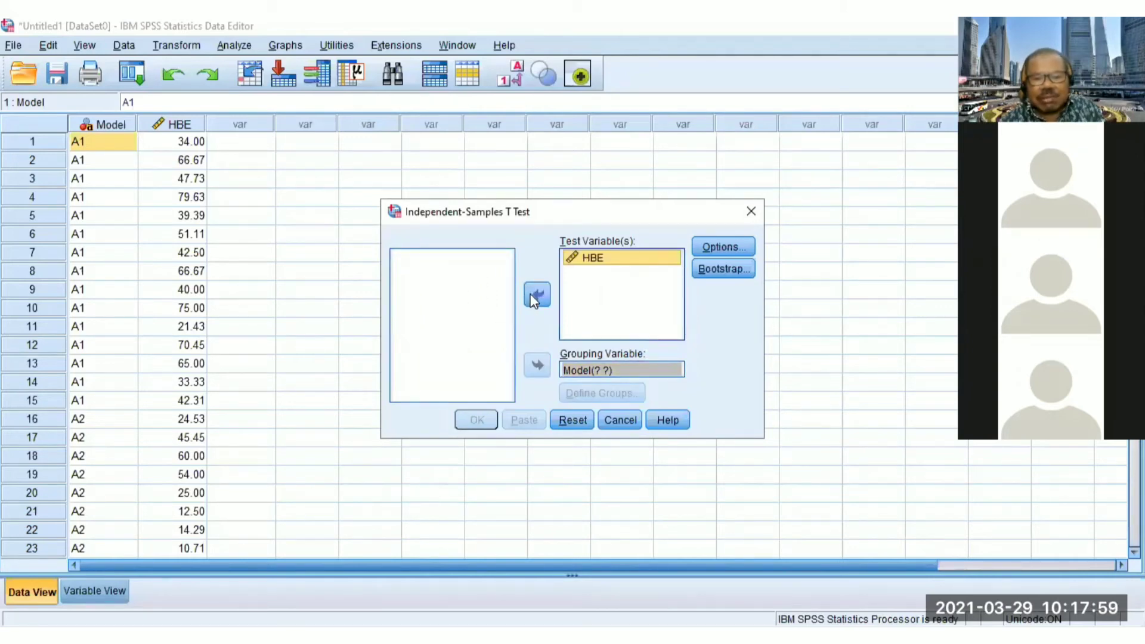
Step: Define the Model groups for the t-test as A1 for group 1 and A2 for group 2
left_click(582, 370)
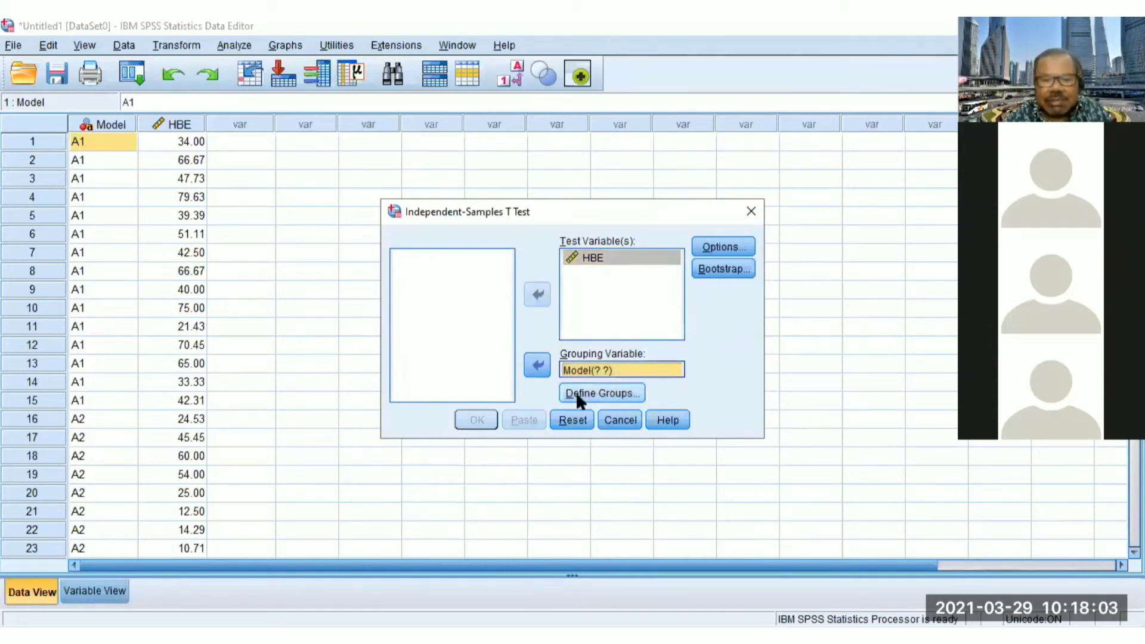
left_click(576, 393)
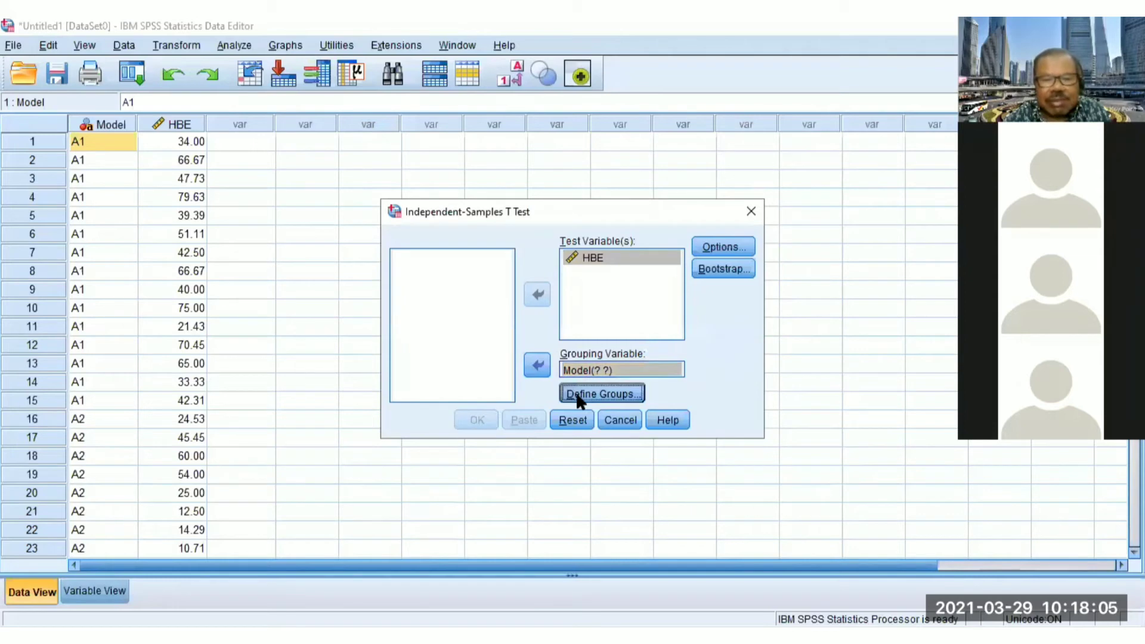
key("BackSpace")
type("A1")
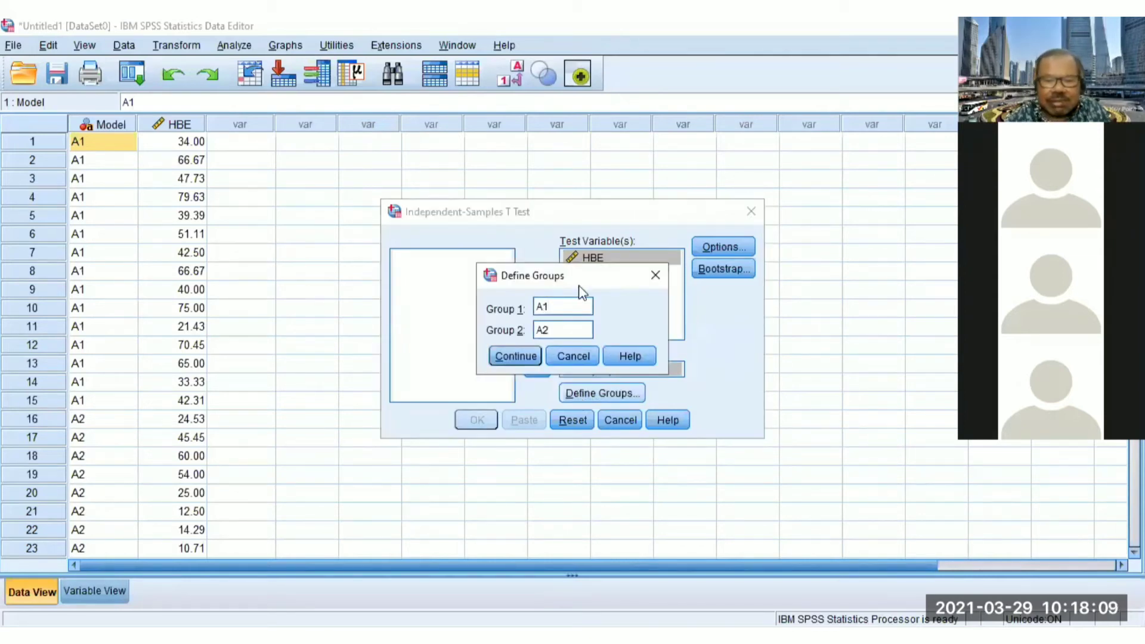
left_click(565, 331)
key("BackSpace")
key("BackSpace")
type("A2")
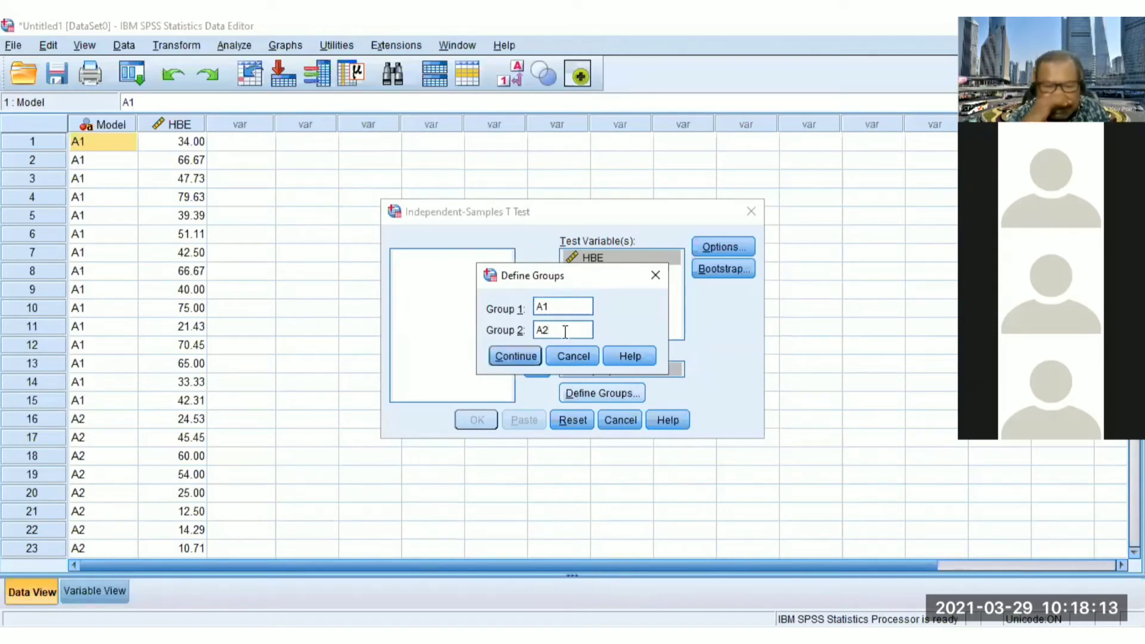
left_click(513, 360)
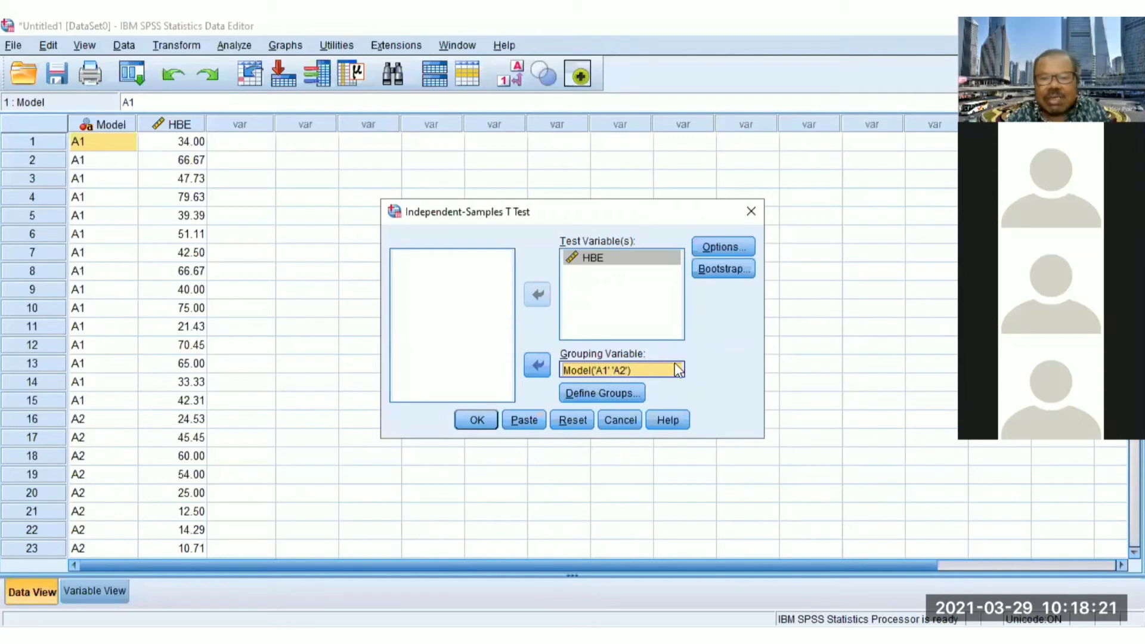
Step: Run the t-test with a 95% confidence interval, cases excluded analysis by analysis, and no bootstrapping
left_click(723, 246)
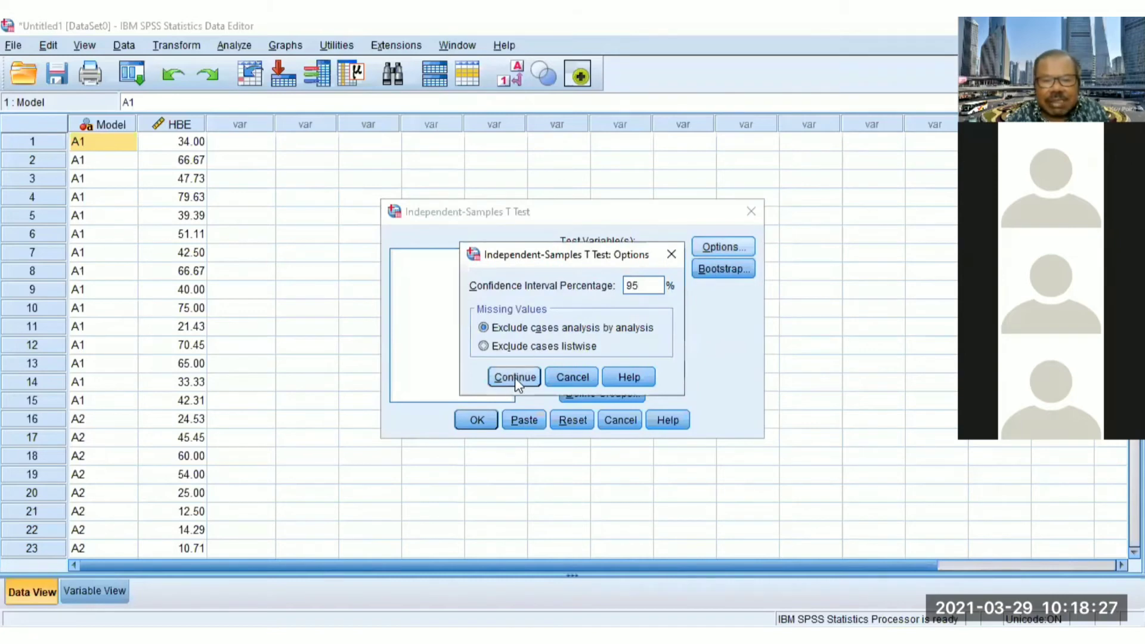
left_click(514, 377)
left_click(741, 272)
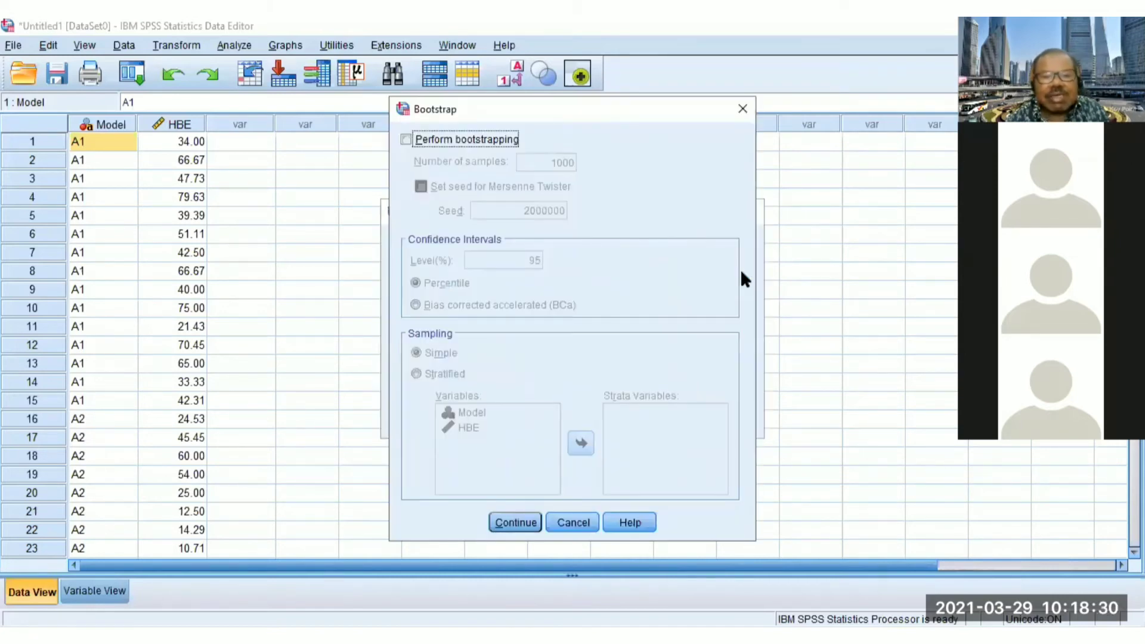
left_click(515, 524)
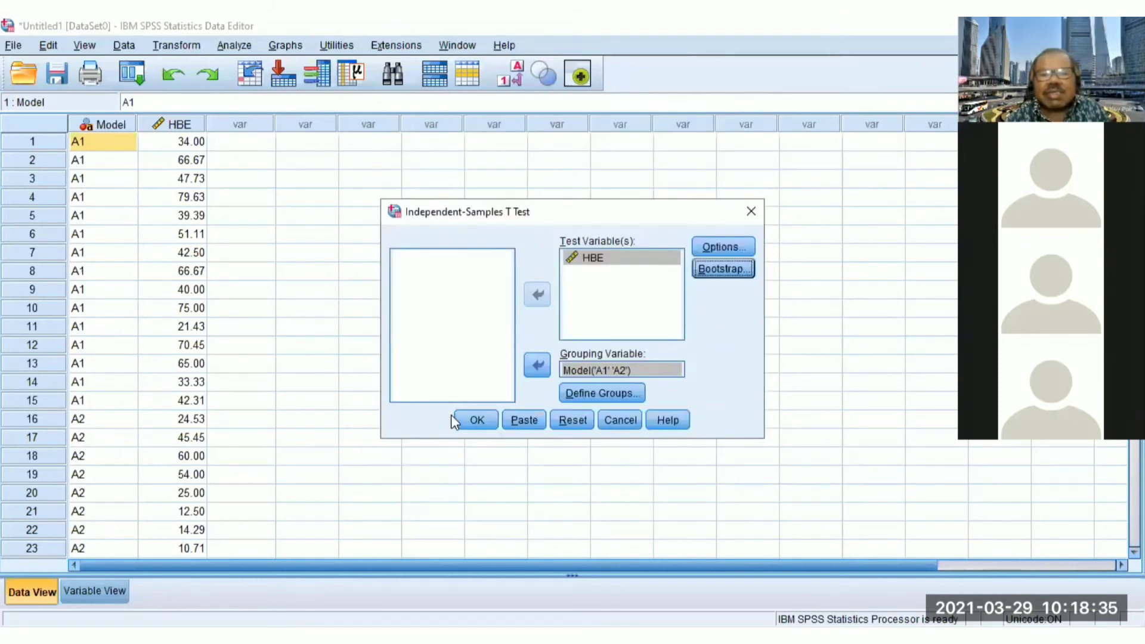
left_click(474, 421)
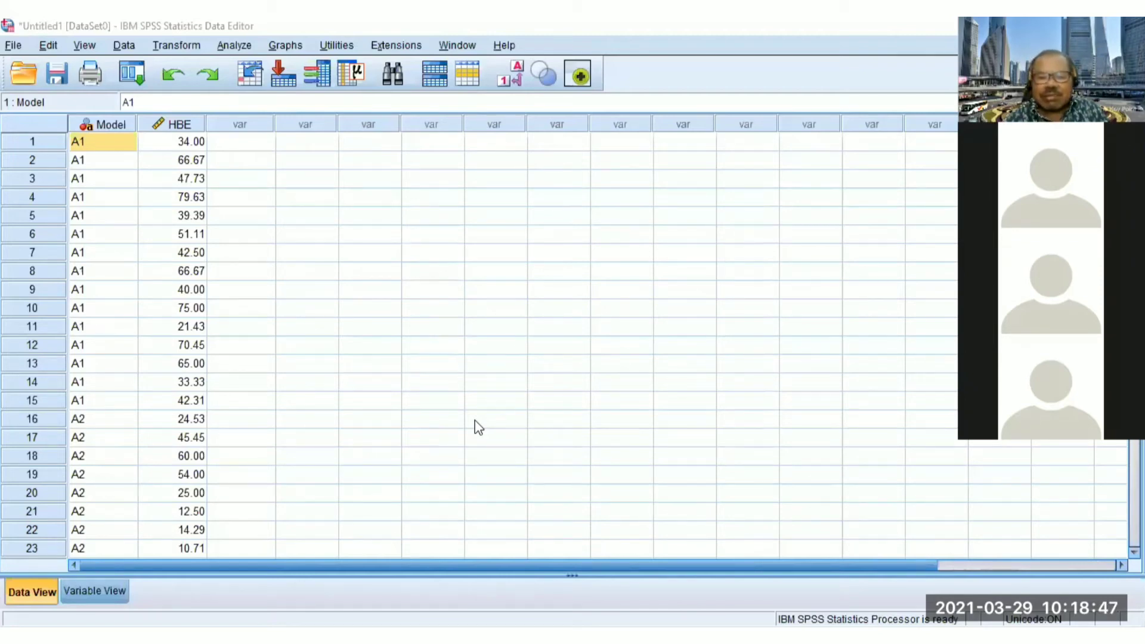
Step: Switch to the UJI N GAIN SCORE workbook in Excel and examine the Group Statistics table of the SPSS t-test results
left_click(573, 351)
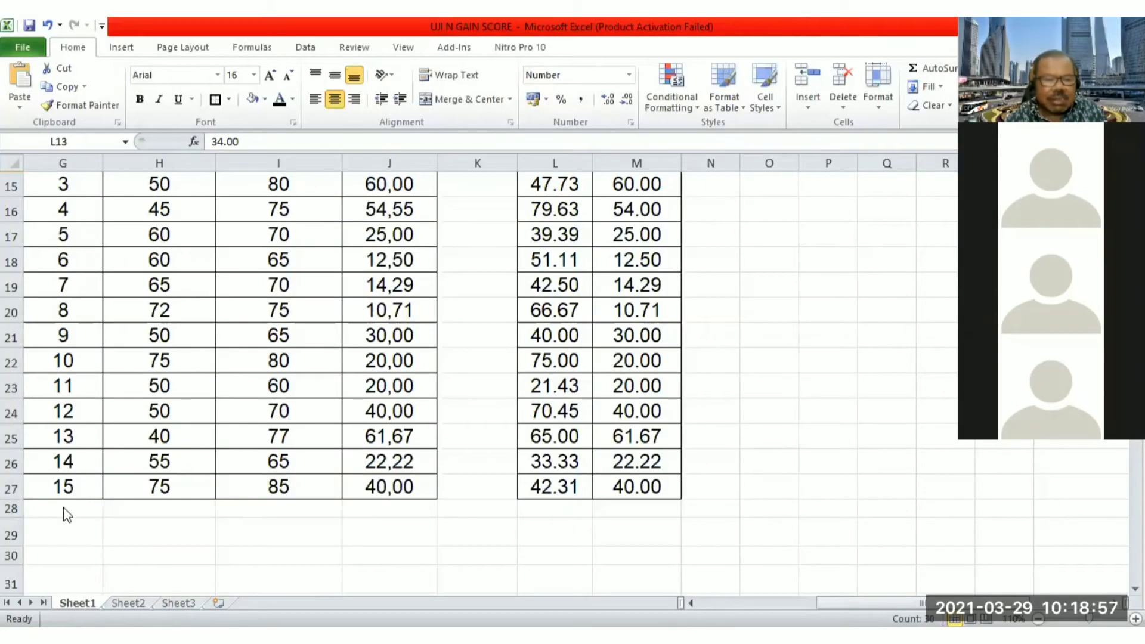
key("Down")
key("Left")
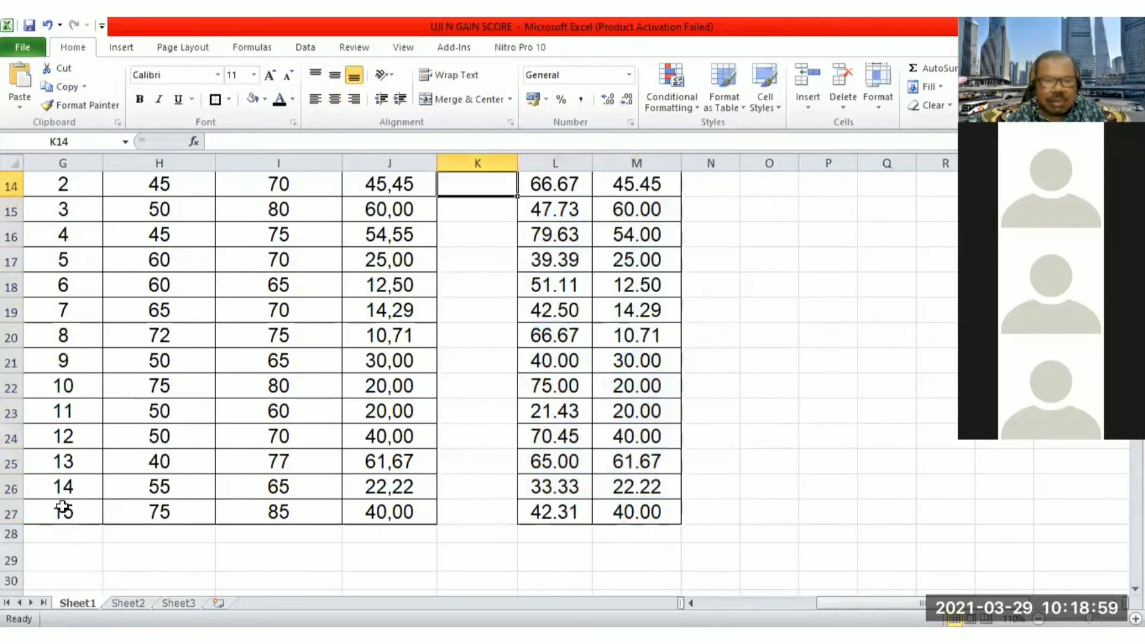
key("Left")
key("Left")
key("Left")
key("Left")
key("Left")
key("Left")
key("Left")
key("Left")
key("Left")
key("Left")
key("Down")
key("Down")
key("Down")
key("Down")
key("Down")
key("Down")
key("Down")
key("Down")
key("Down")
key("Down")
key("Down")
key("Down")
key("Down")
key("Down")
key("Down")
key("Down")
key("Down")
key("Down")
key("Down")
key("Down")
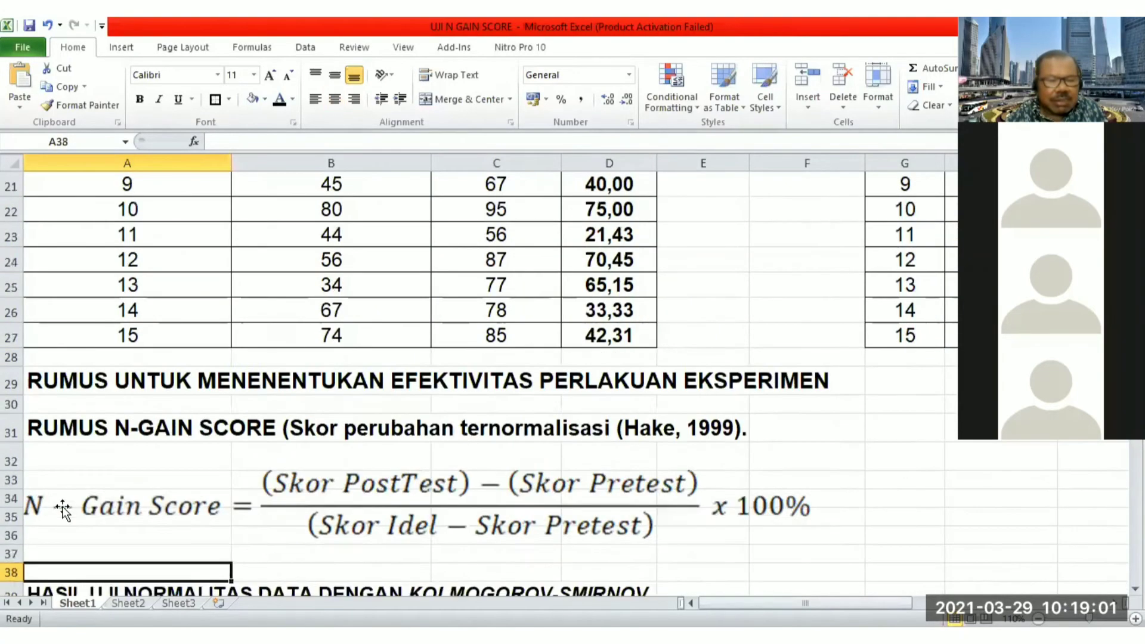
key("Down")
key("Down")
key("Down")
key("Down")
key("Down")
key("Down")
key("Down")
key("Down")
key("Down")
key("Down")
key("Down")
key("Down")
key("Down")
key("Down")
key("Down")
key("Down")
key("Down")
key("Down")
key("Down")
key("Down")
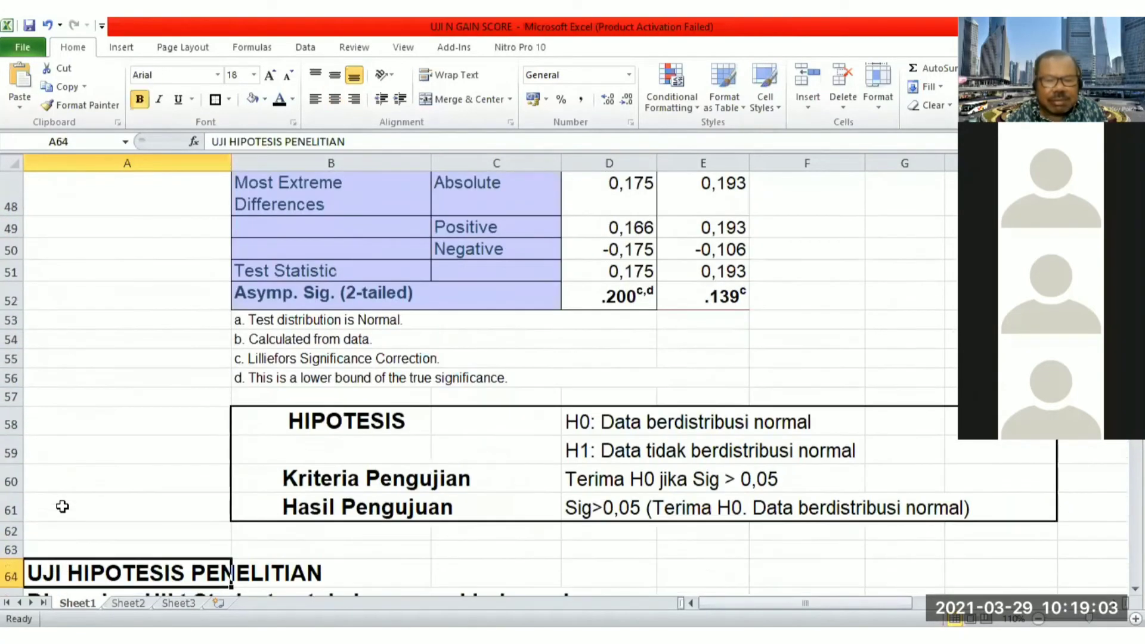
key("Down")
key("Down")
key("Down")
key("Down")
key("Down")
key("Down")
key("Down")
key("Down")
key("Down")
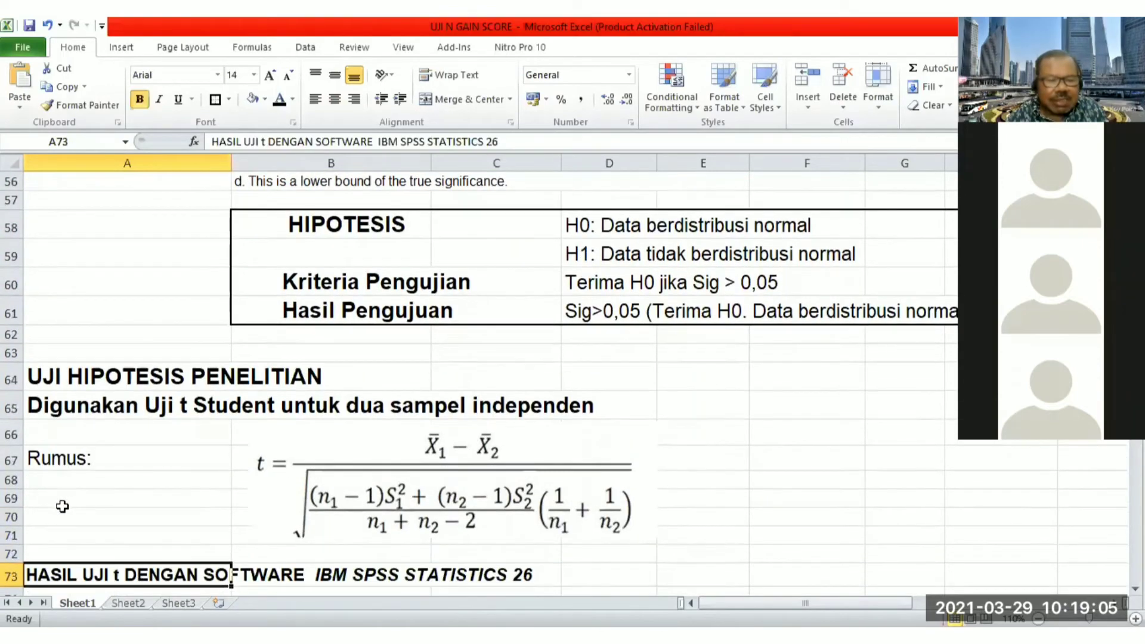
key("Down")
key("Down")
key("Down")
key("Down")
key("Down")
key("Down")
key("Down")
key("Down")
key("Down")
key("Down")
key("Down")
key("Up")
key("Up")
key("Up")
key("Up")
key("Up")
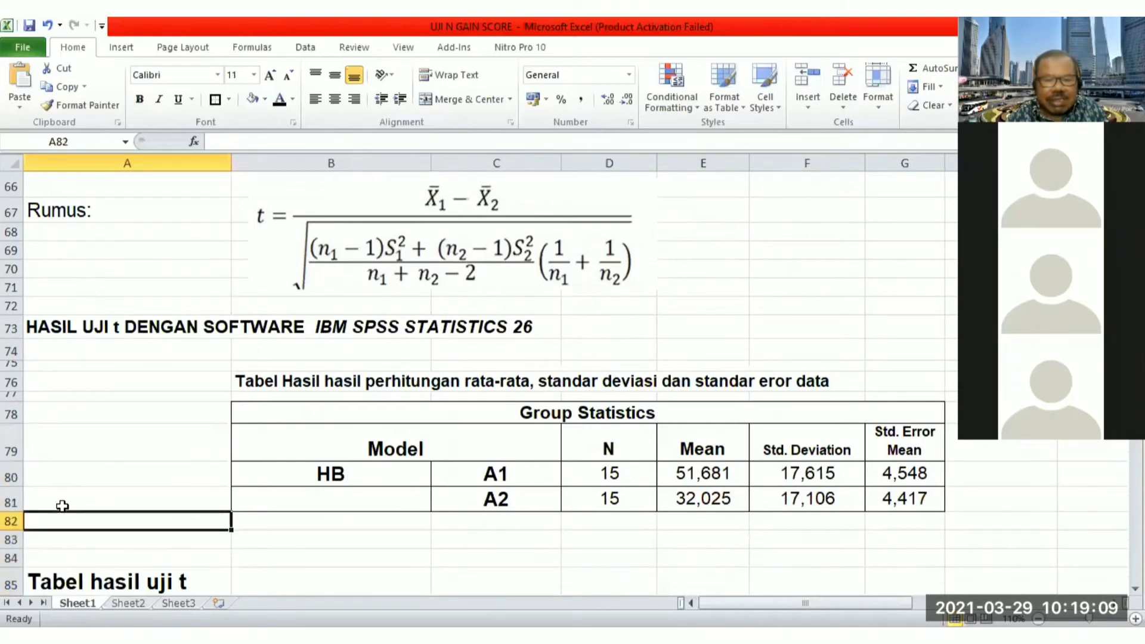
key("Up")
key("Up")
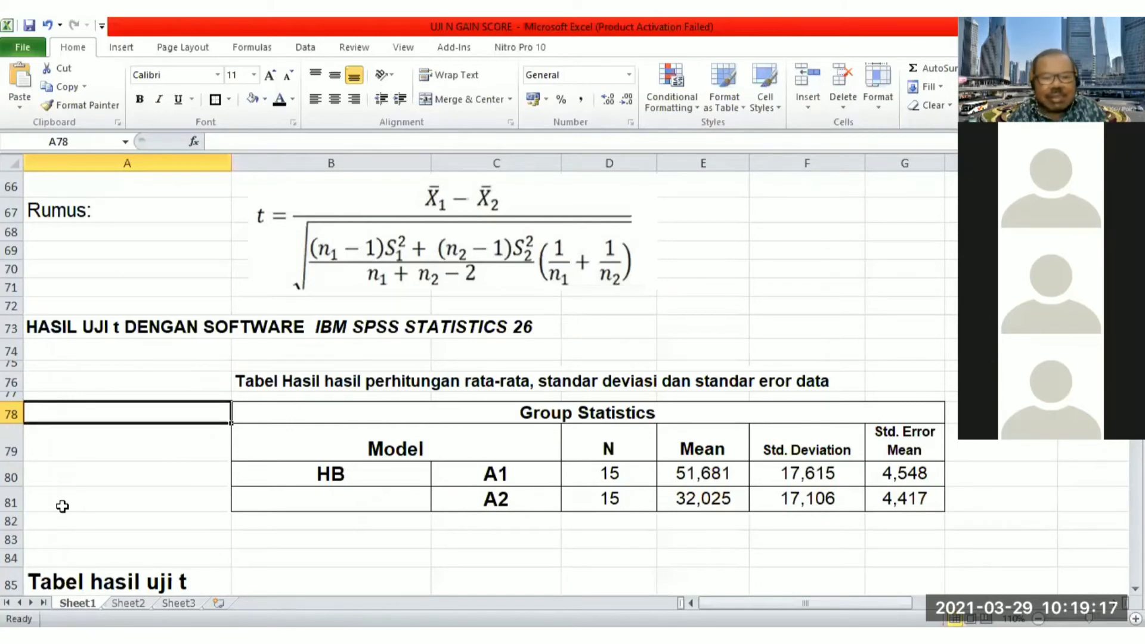
key("Right")
key("Down")
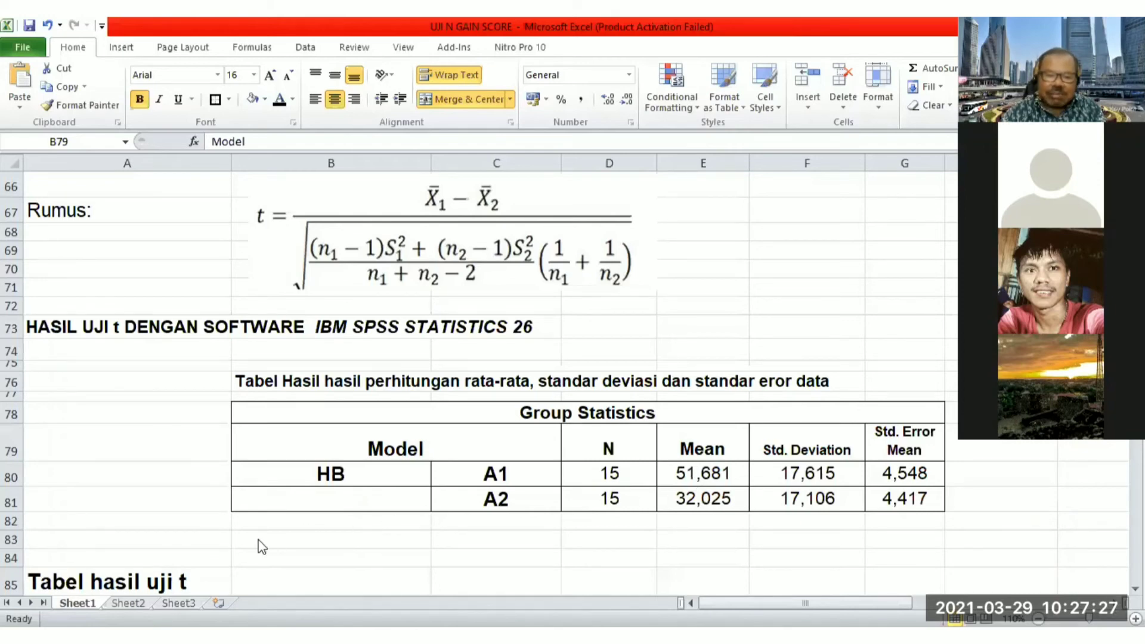
Step: Examine the Independent Samples Test table under the heading Tabel hasil uji t
left_click(108, 537)
left_click(107, 537)
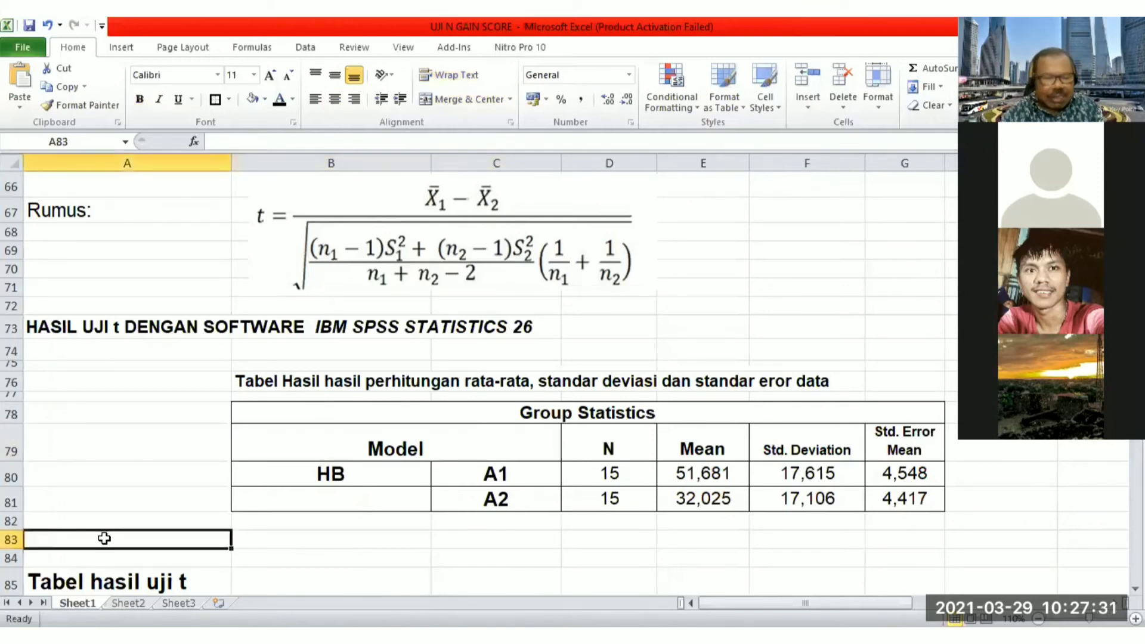
key("Down")
key("Down")
key("Down")
key("Down")
key("Down")
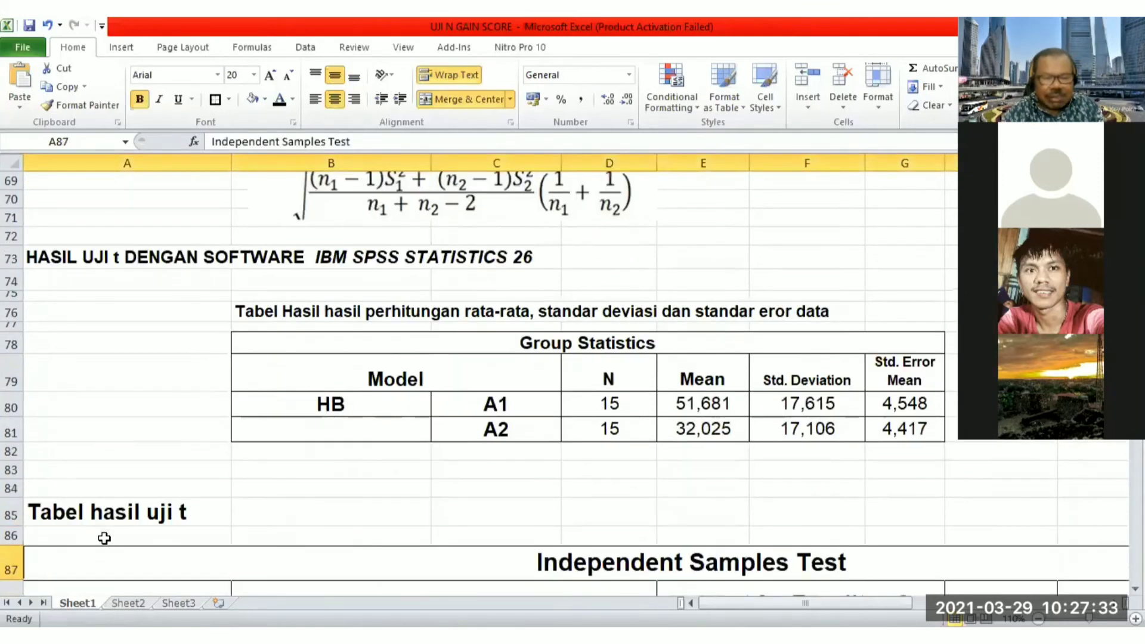
key("Up")
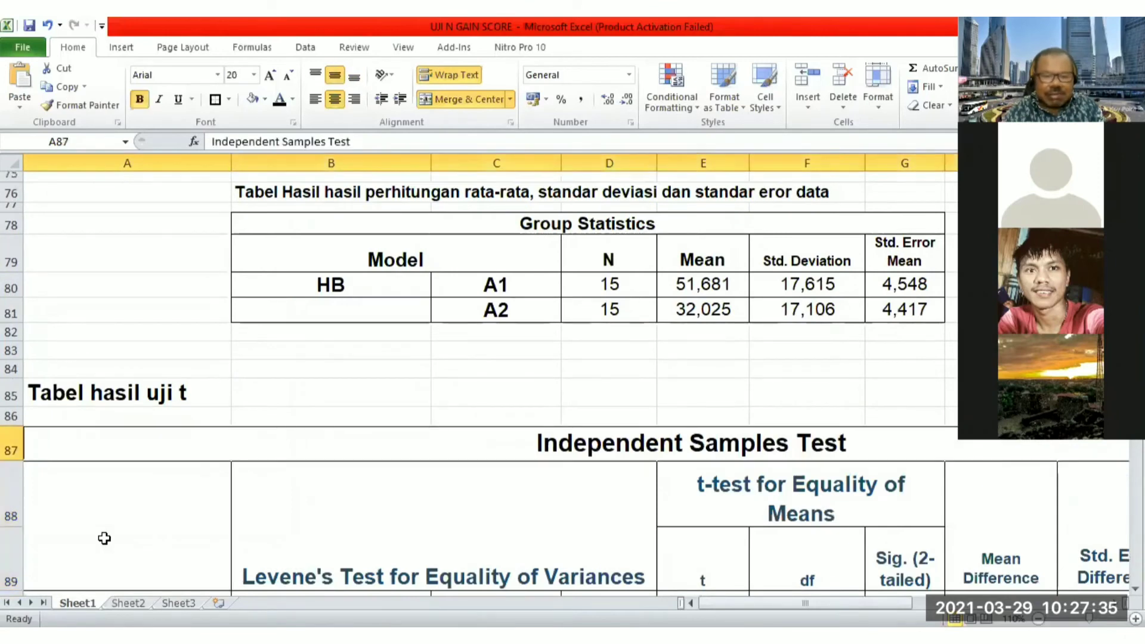
key("Down")
key("Down")
key("Down")
key("Down")
key("Up")
key("Up")
key("Up")
key("Up")
key("Up")
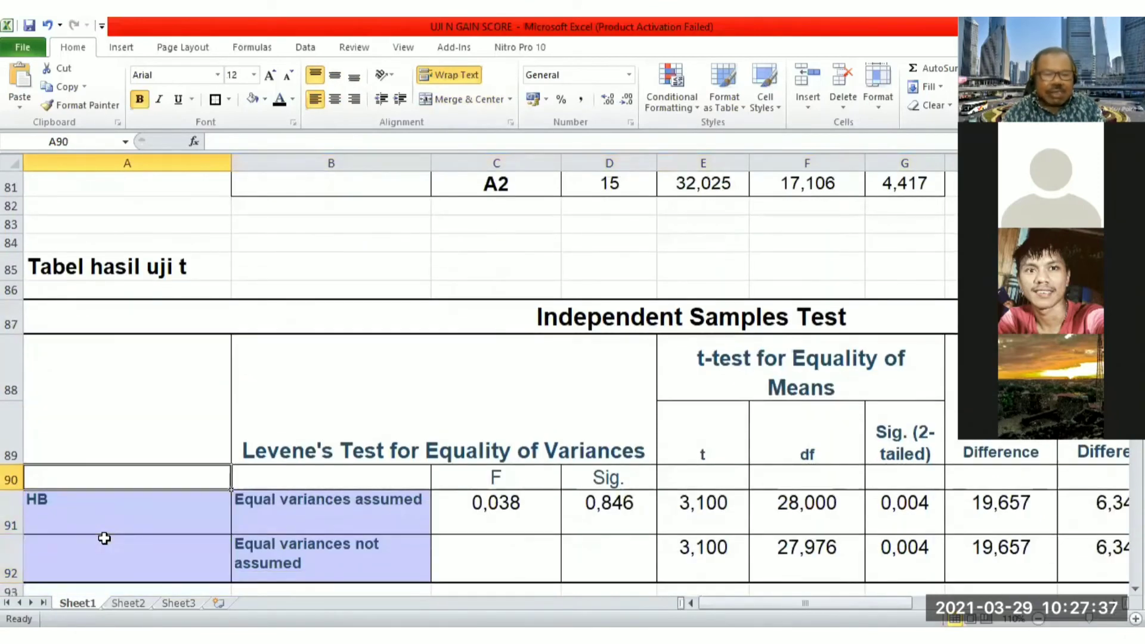
key("Down")
key("Down")
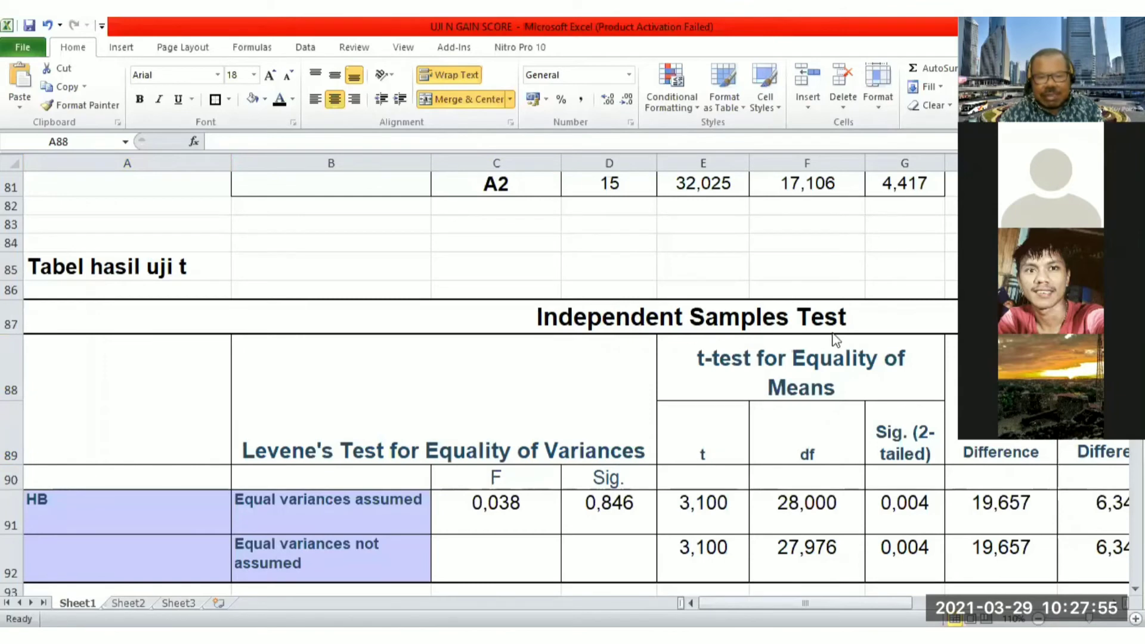
Step: Center the HB label and its neighbouring cells A88 to A92 horizontally in the Independent Samples Test table
left_click(76, 493)
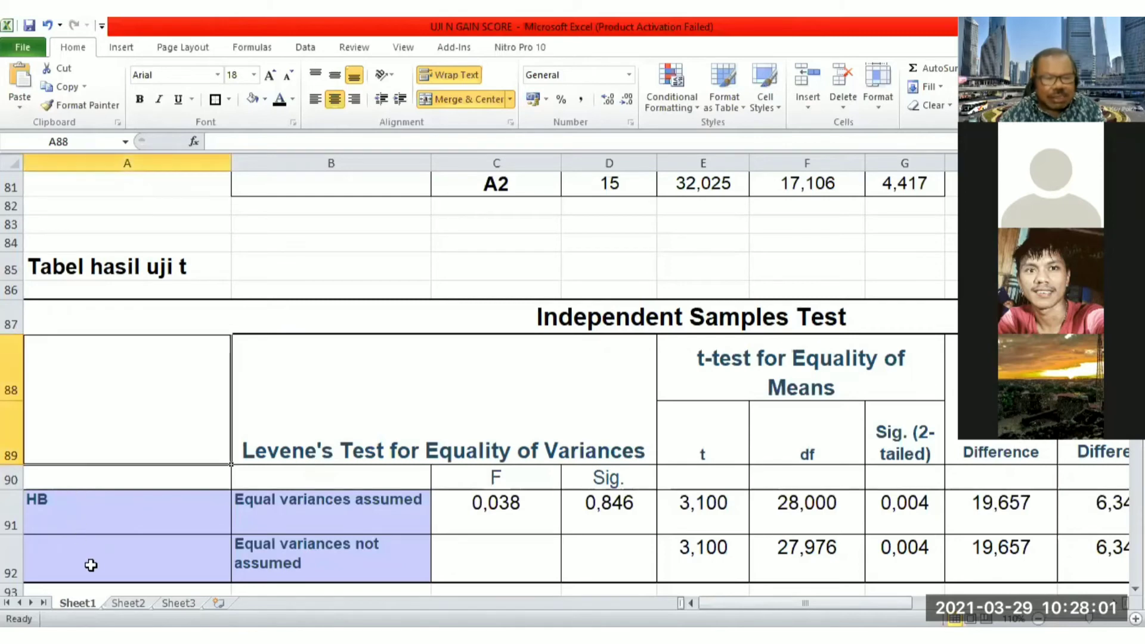
left_click_drag(131, 563, 135, 477)
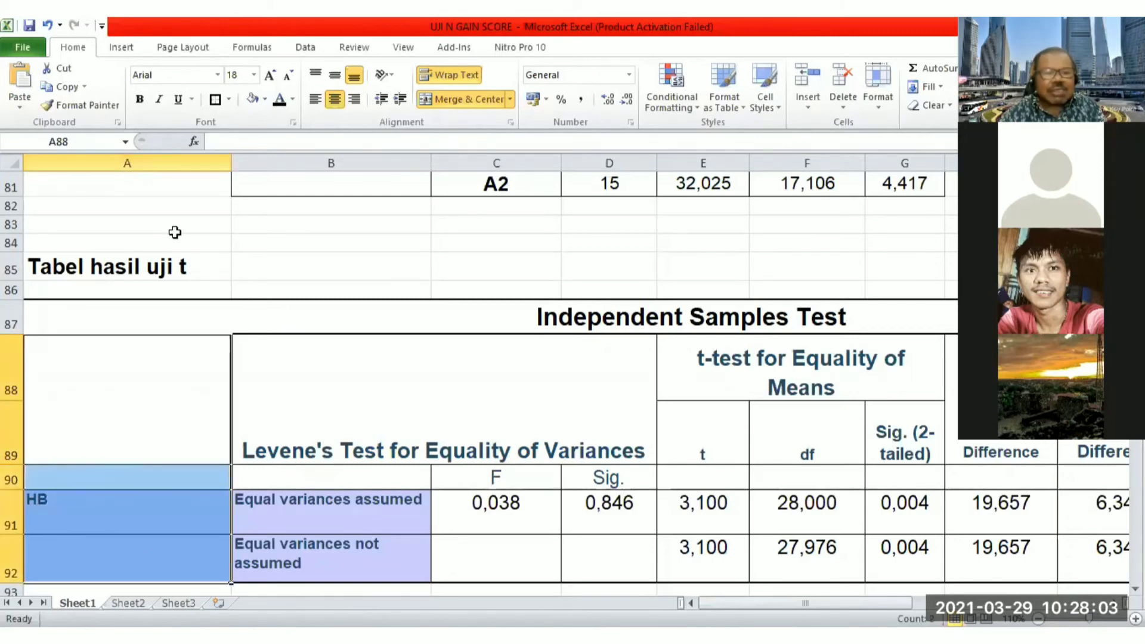
left_click(335, 103)
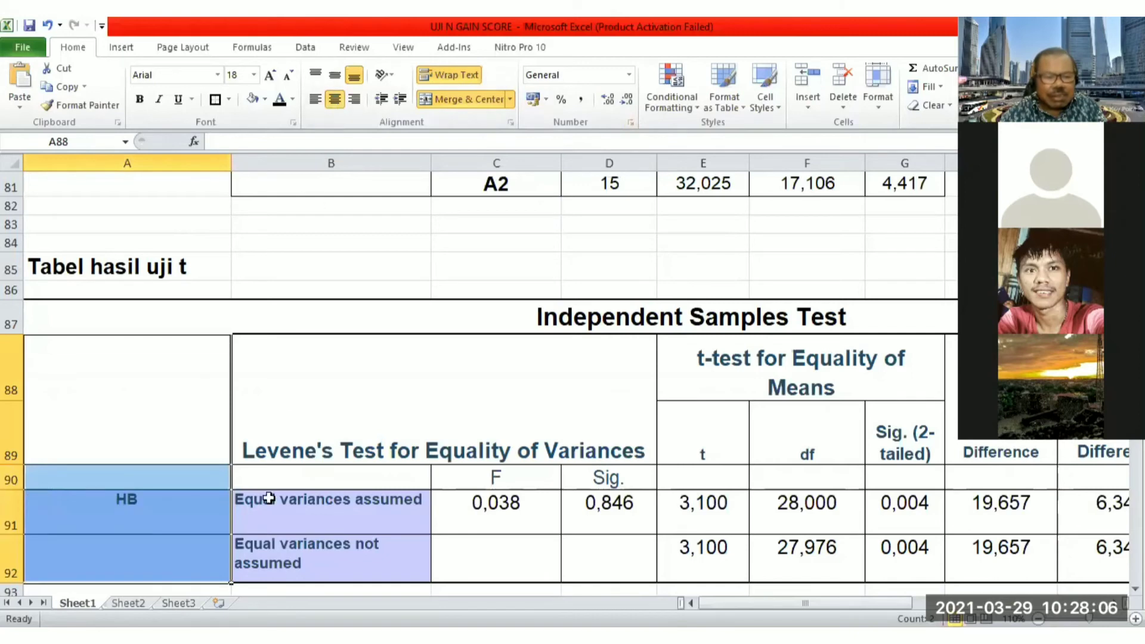
Step: Examine the Levene's Test significance in the Equal variances assumed row
left_click(322, 529)
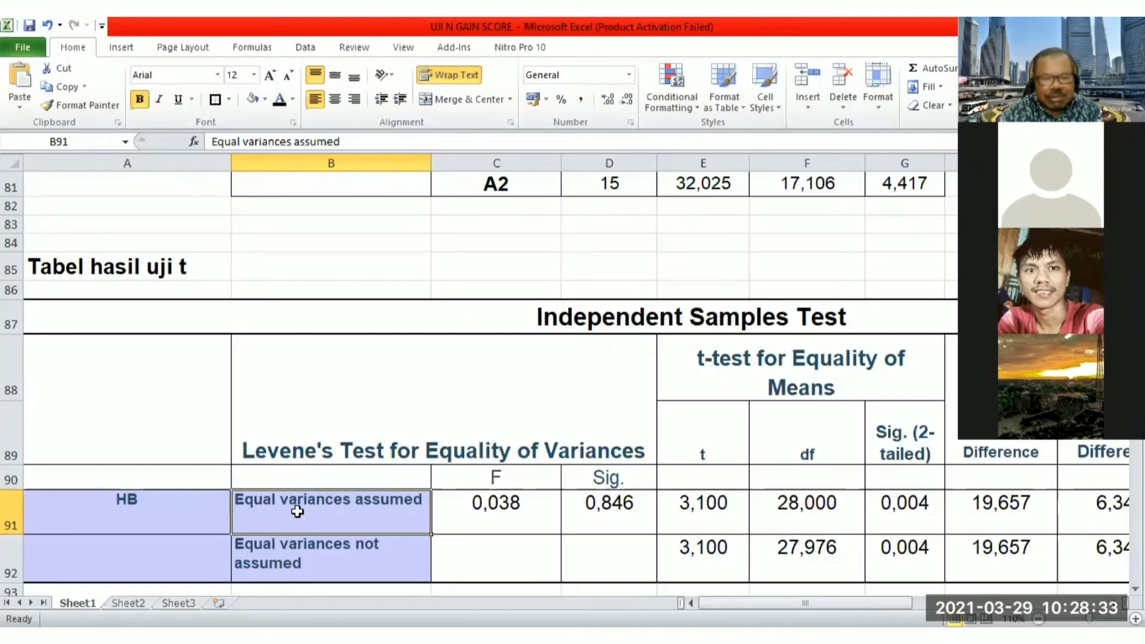
left_click(626, 507)
key("Down")
key("Up")
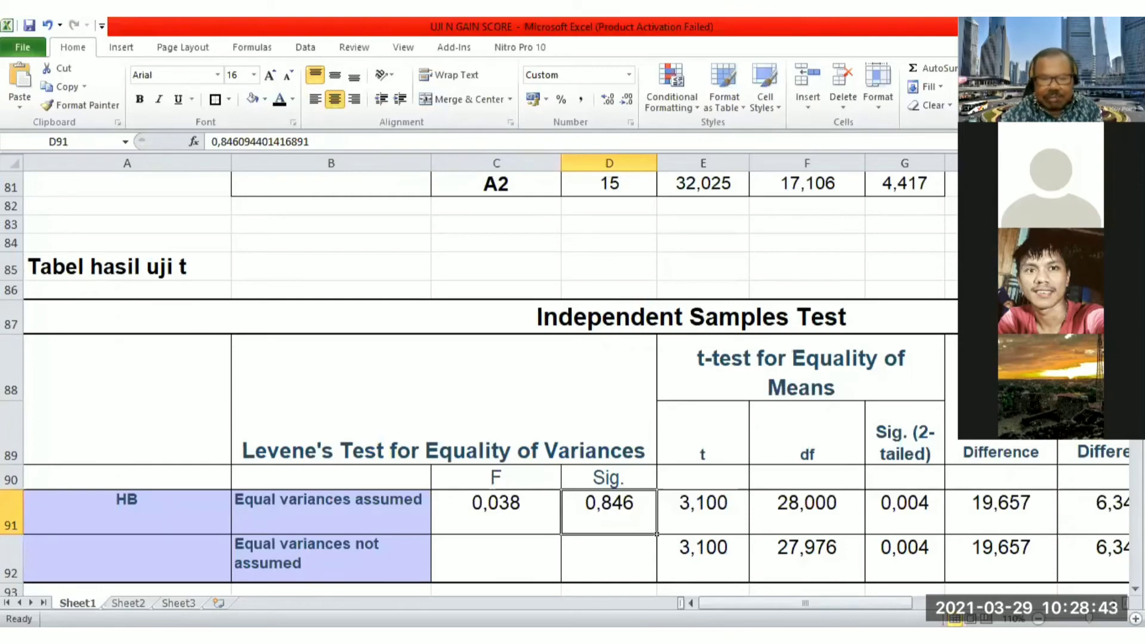
Step: Examine the t-test hypotheses, testing criterion and result rows below the Independent Samples Test table
key("Down")
key("Down")
key("Down")
key("Down")
key("Down")
key("Down")
key("Down")
key("Down")
key("Down")
key("Down")
key("Down")
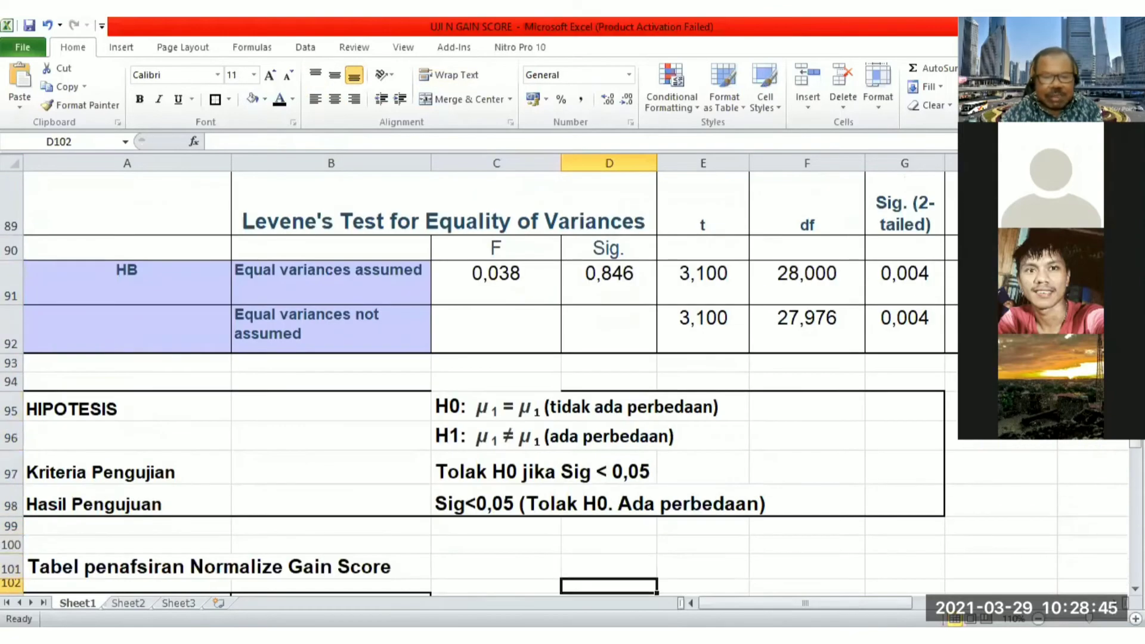
key("Down")
key("Down")
Step: Copy the normality test's HIPOTESIS block, four rows by seven columns starting at B58, including its Kriteria Pengujian and Hasil Pengujuan rows
key("Up")
key("Up")
key("Up")
key("Up")
key("Up")
key("Up")
key("Up")
key("Up")
key("Up")
key("Up")
key("Up")
key("Up")
key("Up")
key("Up")
key("Up")
key("Up")
key("Up")
key("Up")
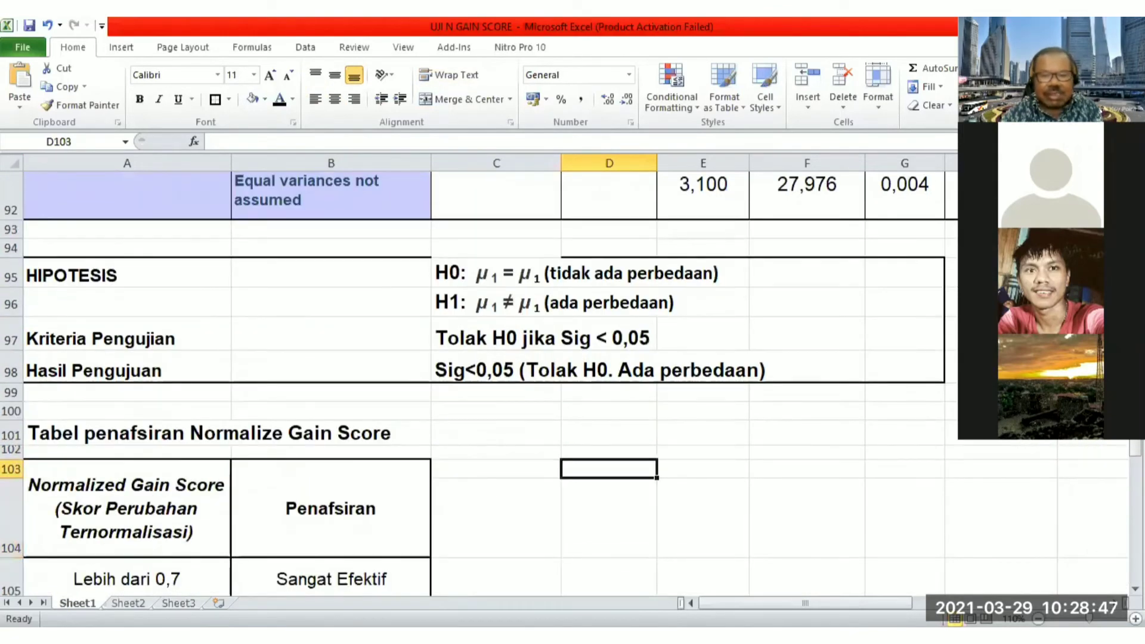
key("Up")
key("Up")
key("Up")
key("Up")
key("Up")
key("Up")
key("Up")
key("Up")
key("Up")
key("Up")
key("Up")
key("Up")
key("Up")
key("Up")
key("Up")
key("Up")
key("Up")
key("Up")
key("Up")
key("Up")
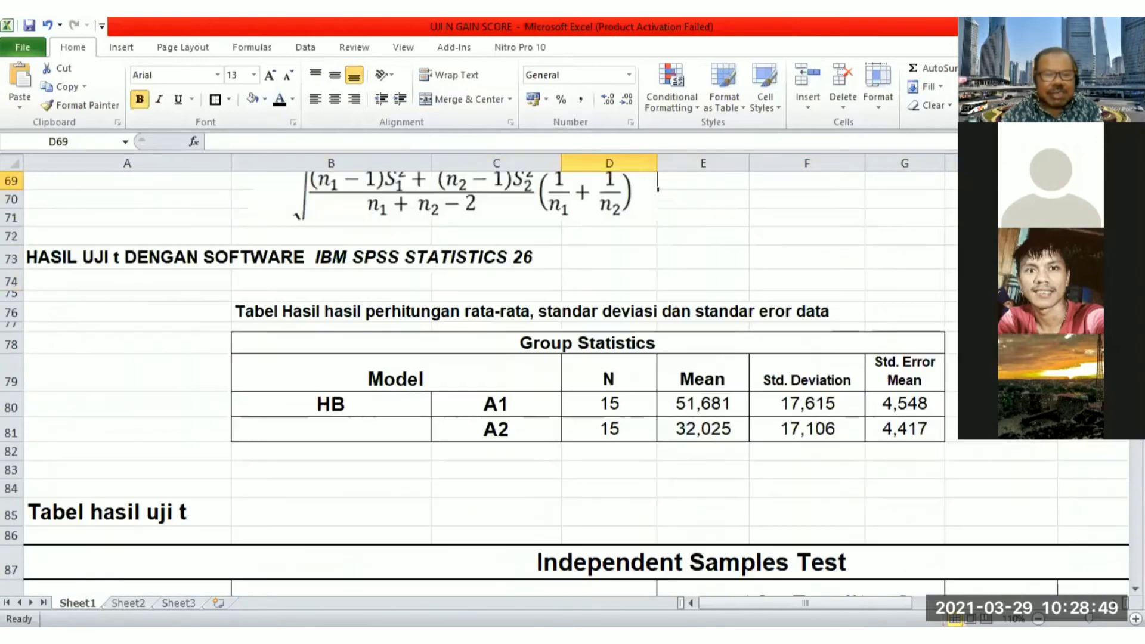
key("Up")
key("Up")
key("Up")
key("Up")
key("Up")
key("Up")
key("Up")
key("Up")
key("Up")
key("Up")
key("Up")
key("Up")
key("Up")
key("Up")
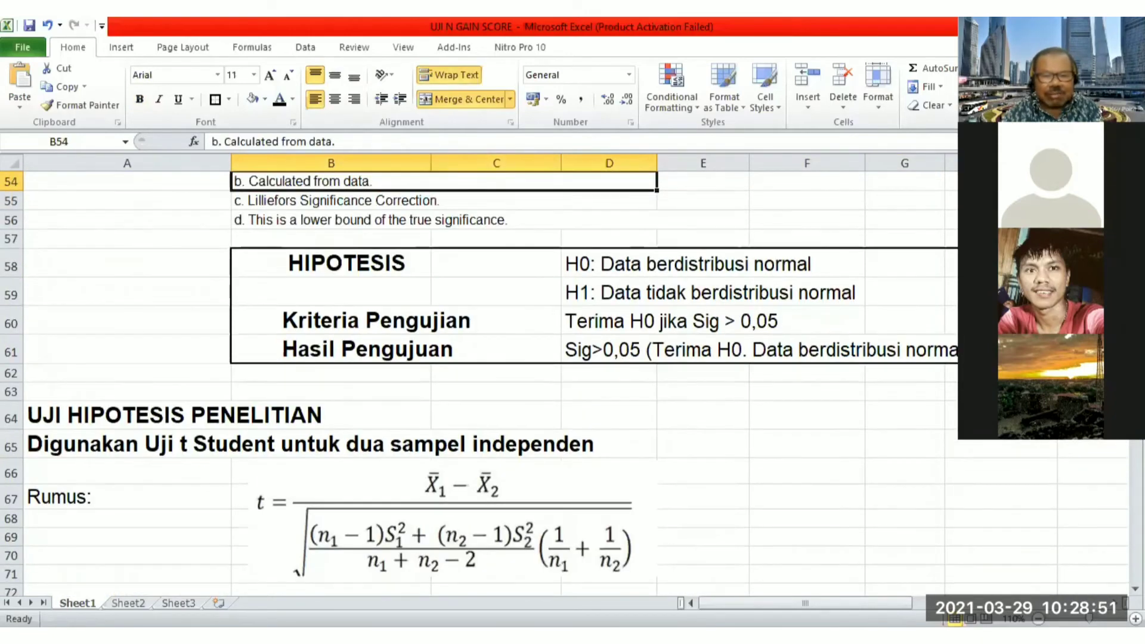
key("Up")
key("Up")
key("Up")
key("Up")
key("Up")
key("Up")
key("Up")
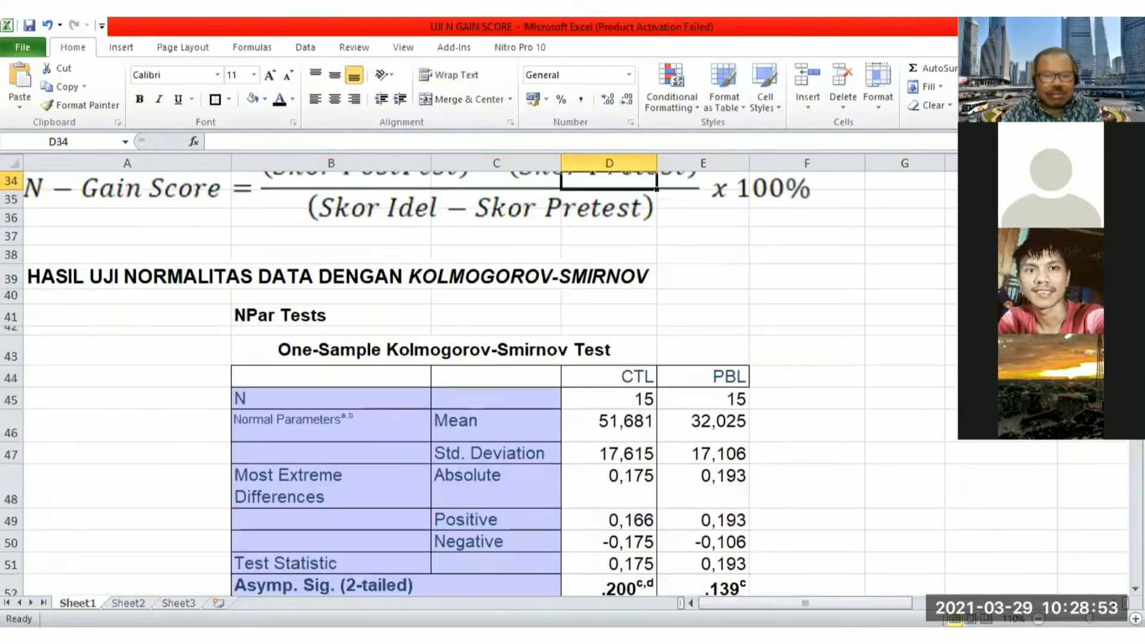
key("Down")
key("Down")
key("Down")
key("Down")
key("Down")
key("Down")
key("Down")
key("Down")
key("Down")
key("Down")
key("Down")
key("Down")
key("Down")
key("Down")
key("Down")
key("Down")
key("Down")
key("Down")
key("Down")
key("Down")
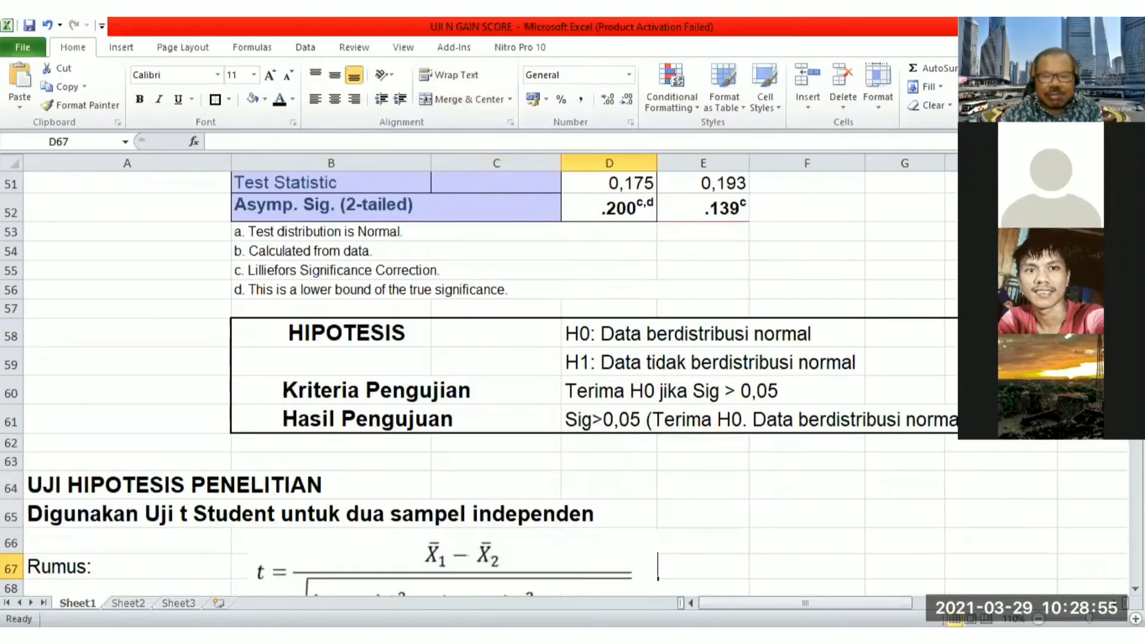
left_click(272, 331)
left_click_drag(278, 366, 288, 414)
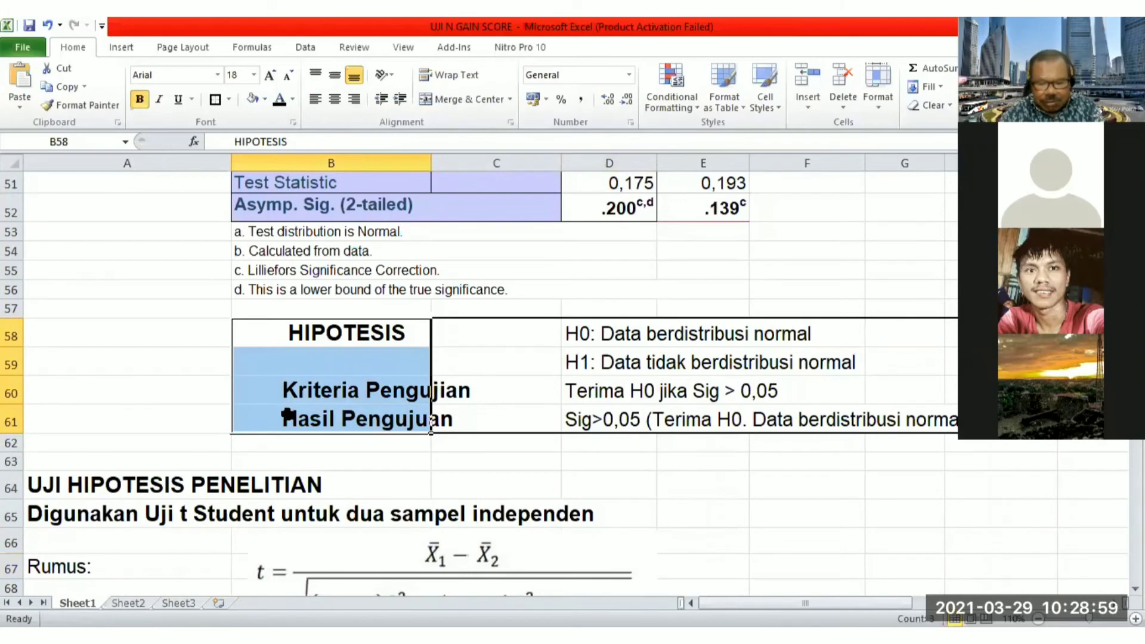
key("shift+Right")
key("shift+Right")
key("shift+Right")
key("shift+Right")
key("shift+Right")
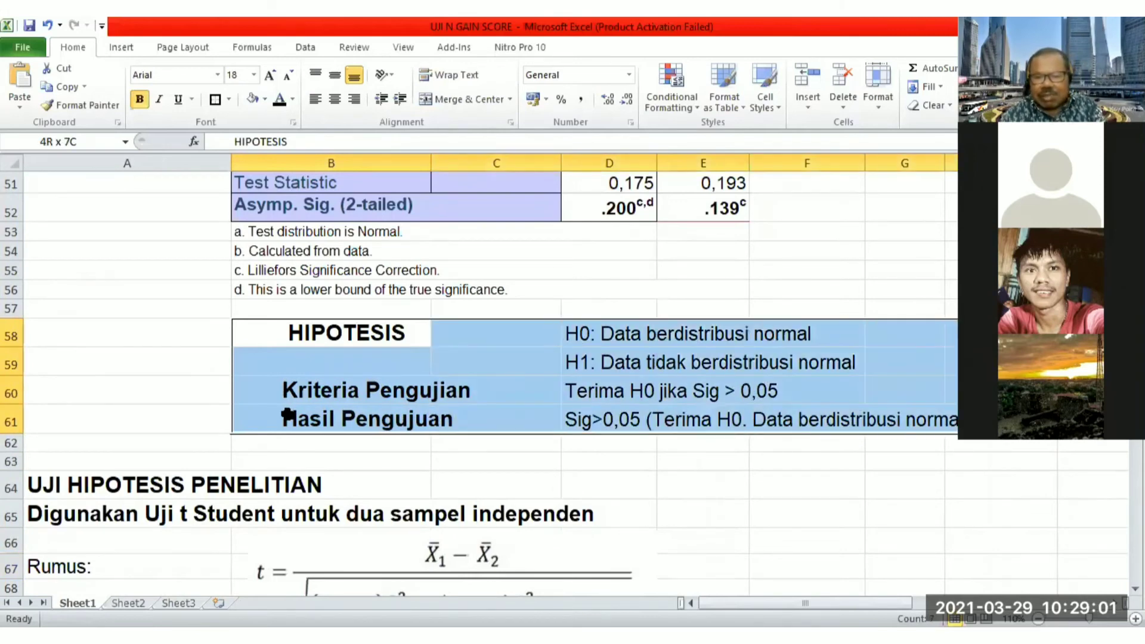
key("ctrl+c")
Step: Paste the copied HIPOTESIS block at B110, below the Normalize Gain Score interpretation table and its Hake, 1999 source line
key("Down")
key("Down")
key("Down")
key("Down")
key("Down")
key("Down")
key("Down")
key("Down")
key("Down")
key("Down")
key("Down")
key("Down")
key("Down")
key("Down")
key("Down")
key("Down")
key("Down")
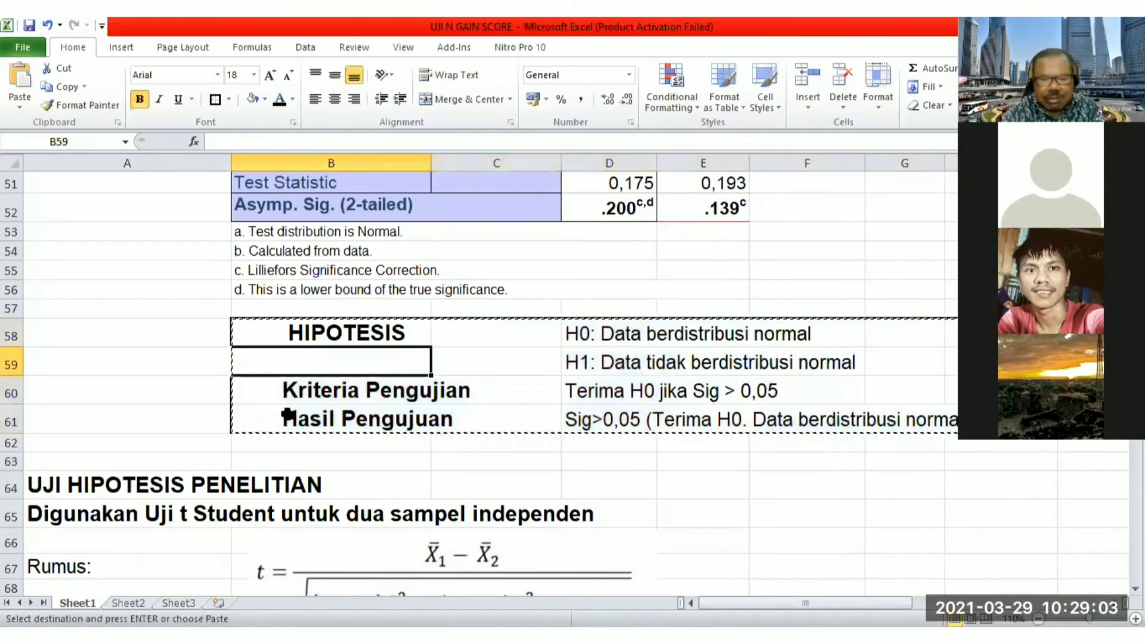
key("Down")
key("Down")
key("Down")
key("Down")
key("Down")
key("Down")
key("Down")
key("Down")
key("Down")
key("Down")
key("Down")
key("Down")
key("Down")
key("Down")
key("Down")
key("Down")
key("Down")
key("Down")
key("Down")
key("Down")
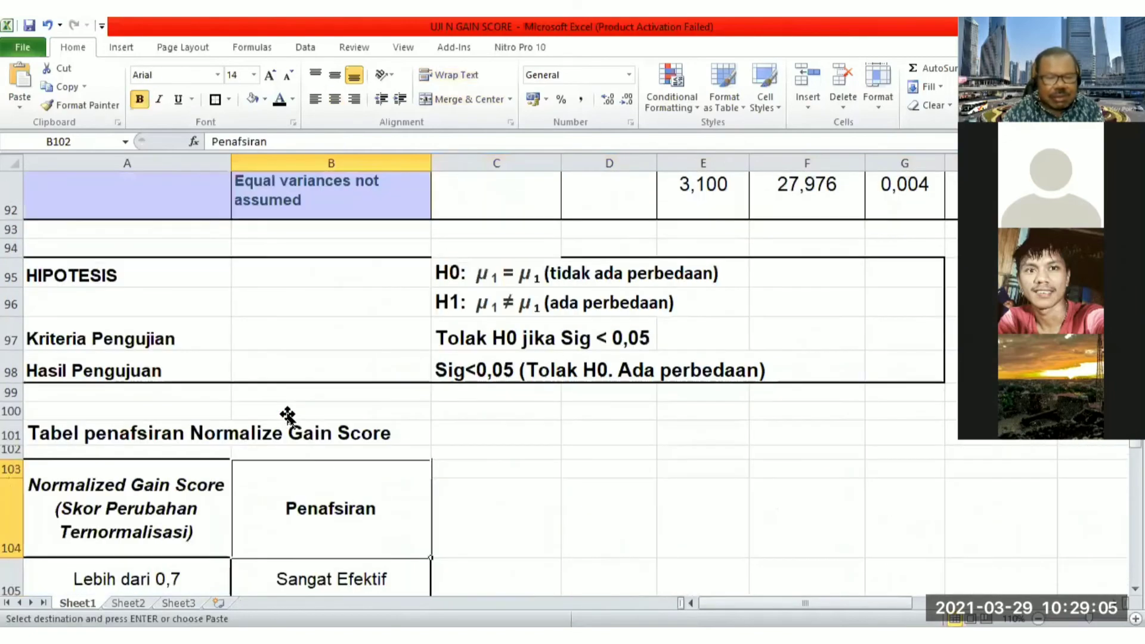
key("Up")
key("Up")
key("Up")
key("Up")
key("Up")
key("Up")
key("Up")
key("Up")
key("Up")
key("Up")
key("Up")
key("Up")
key("Up")
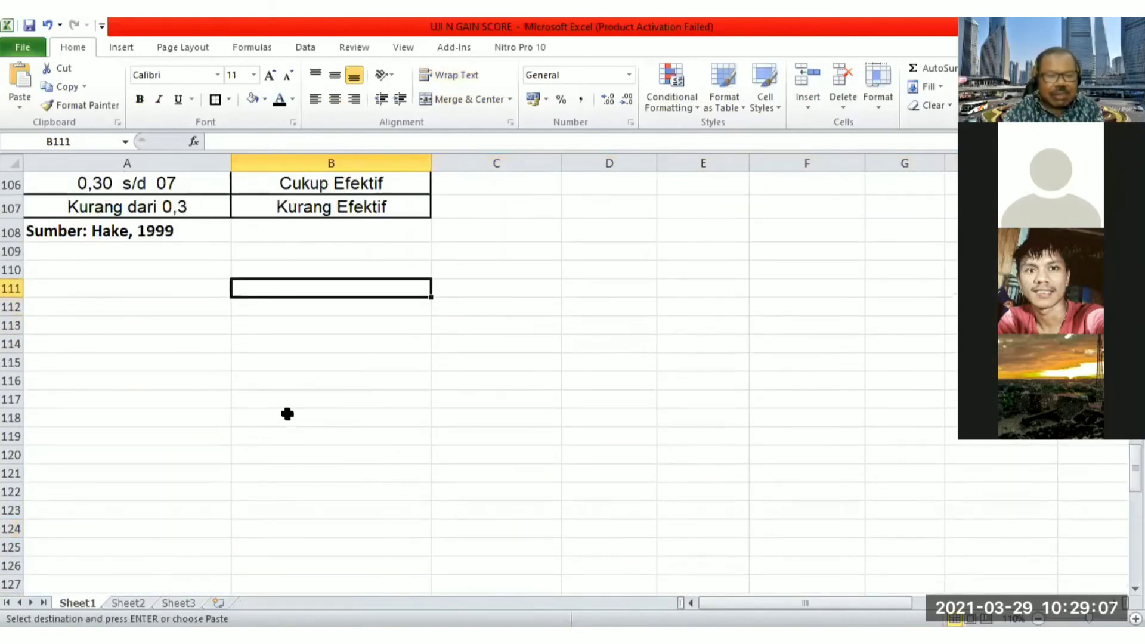
key("Up")
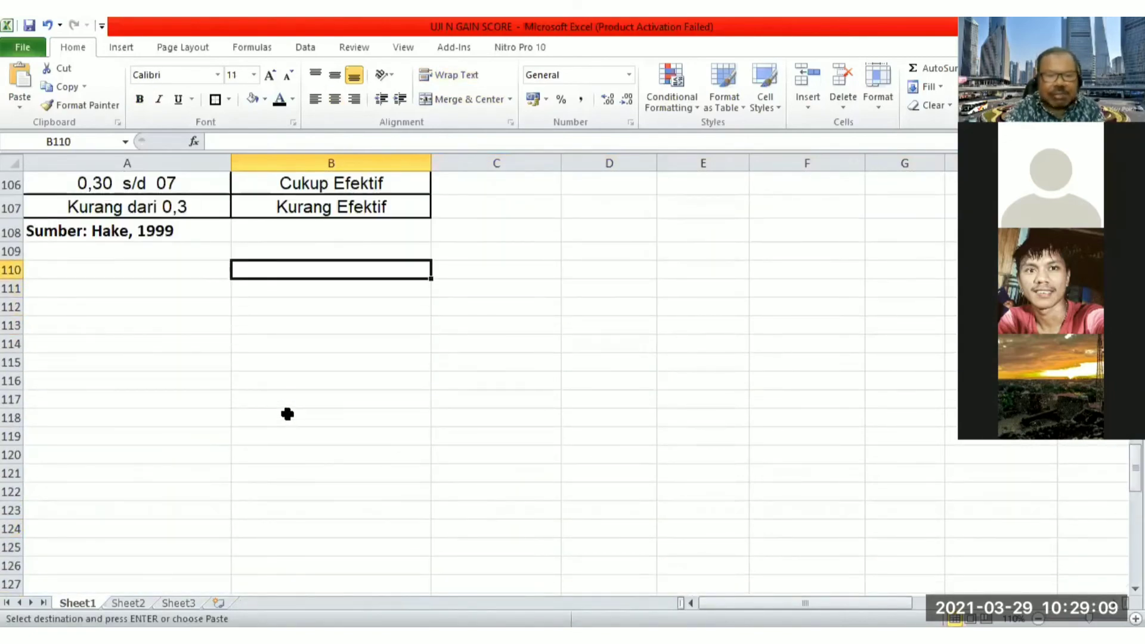
key("ctrl+v")
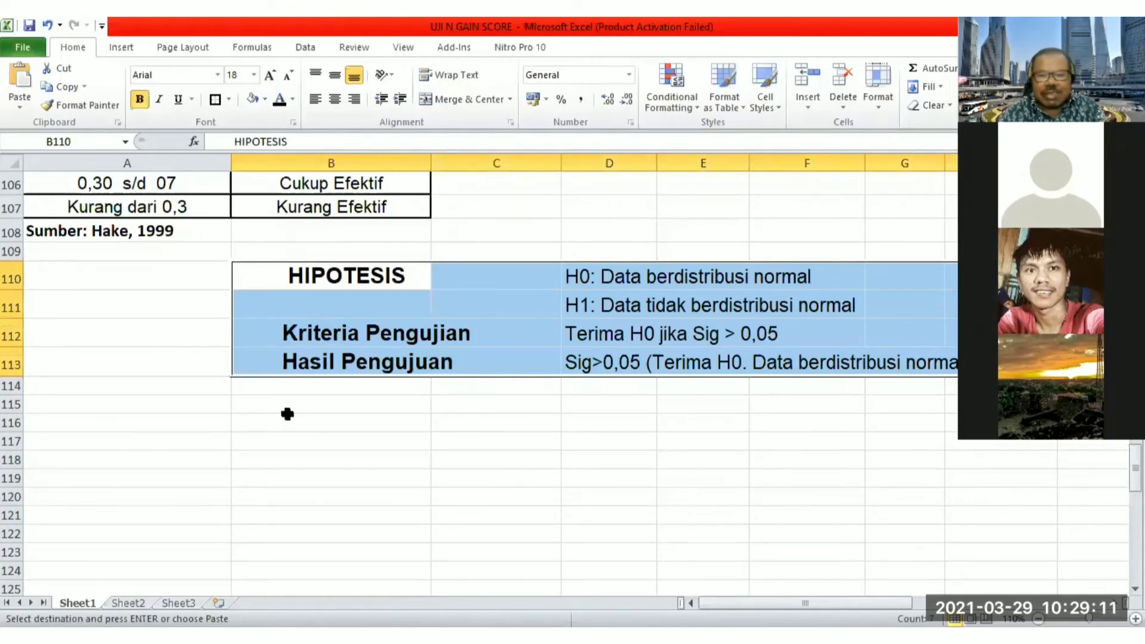
Step: Remove "berdistribusi normal" from the H0 statement in D110, keeping "H0: Data" at its start
left_click(584, 276)
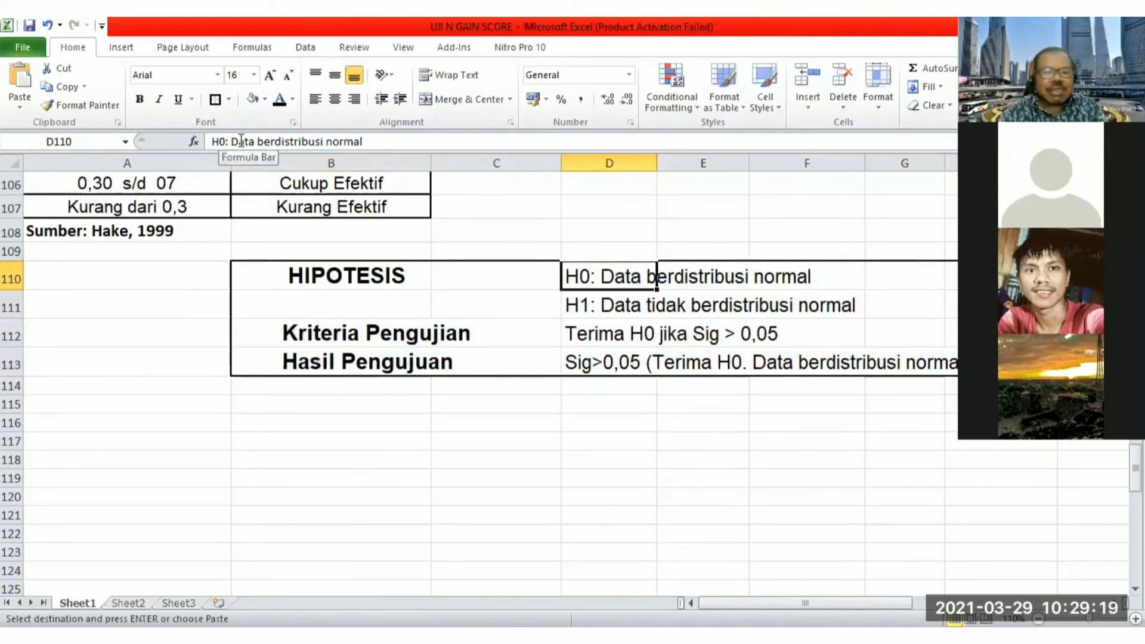
left_click(261, 141)
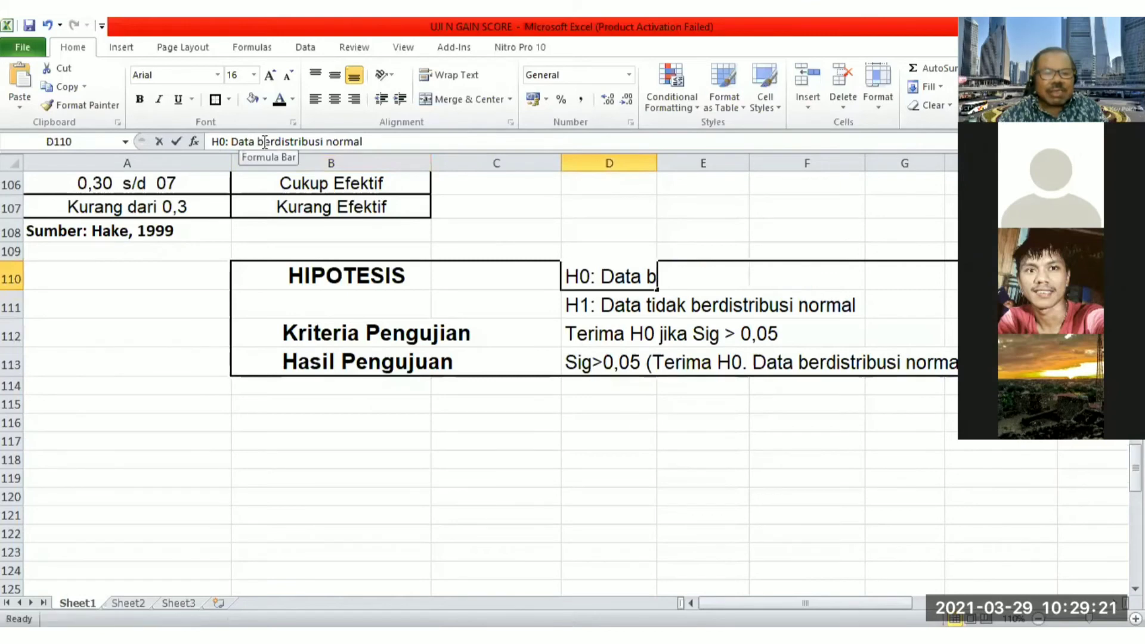
key("Delete")
key("Delete")
key("Delete")
key("Delete")
key("Delete")
key("Delete")
key("Delete")
key("Delete")
key("Delete")
key("Delete")
key("Delete")
key("Delete")
key("Delete")
key("Delete")
key("Delete")
key("Delete")
key("Delete")
key("Delete")
key("Delete")
key("Delete")
type("MEMILI")
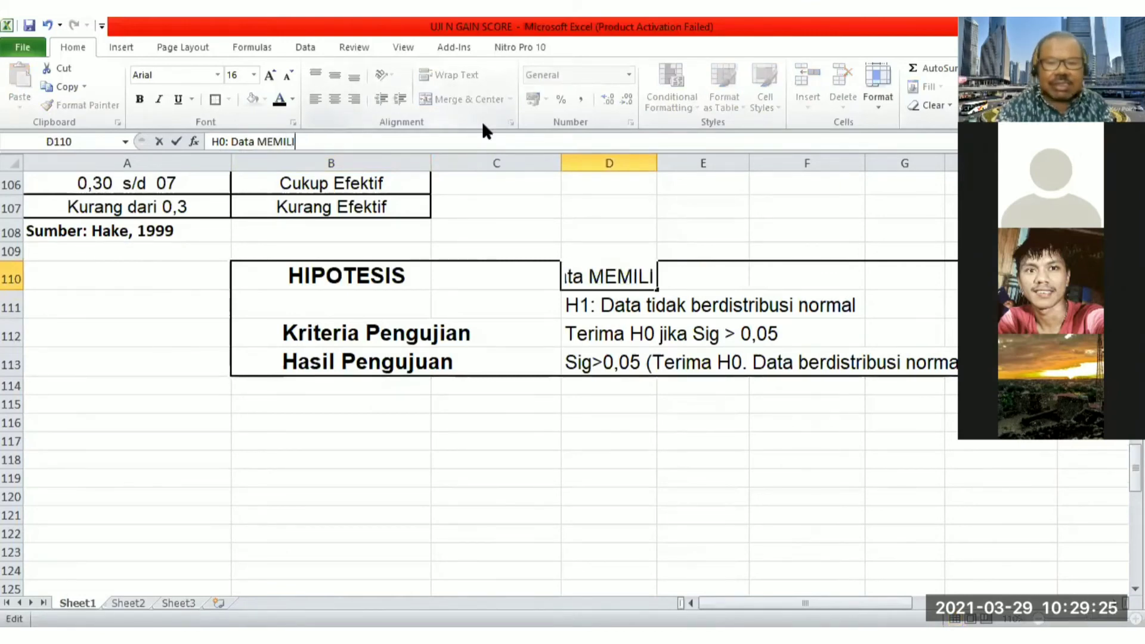
type("KI")
key("BackSpace")
key("BackSpace")
key("BackSpace")
key("BackSpace")
key("BackSpace")
key("BackSpace")
key("BackSpace")
key("BackSpace")
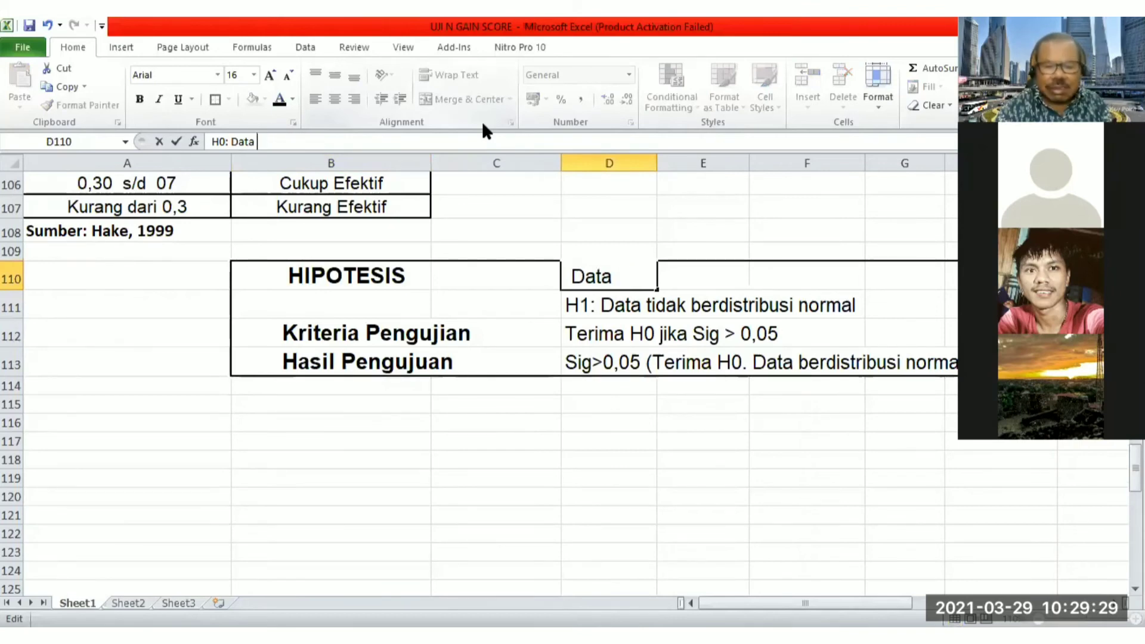
Step: Complete the H0 statement in D110 to read "H0: Data memiliki variansi yang homogen"
type("memi")
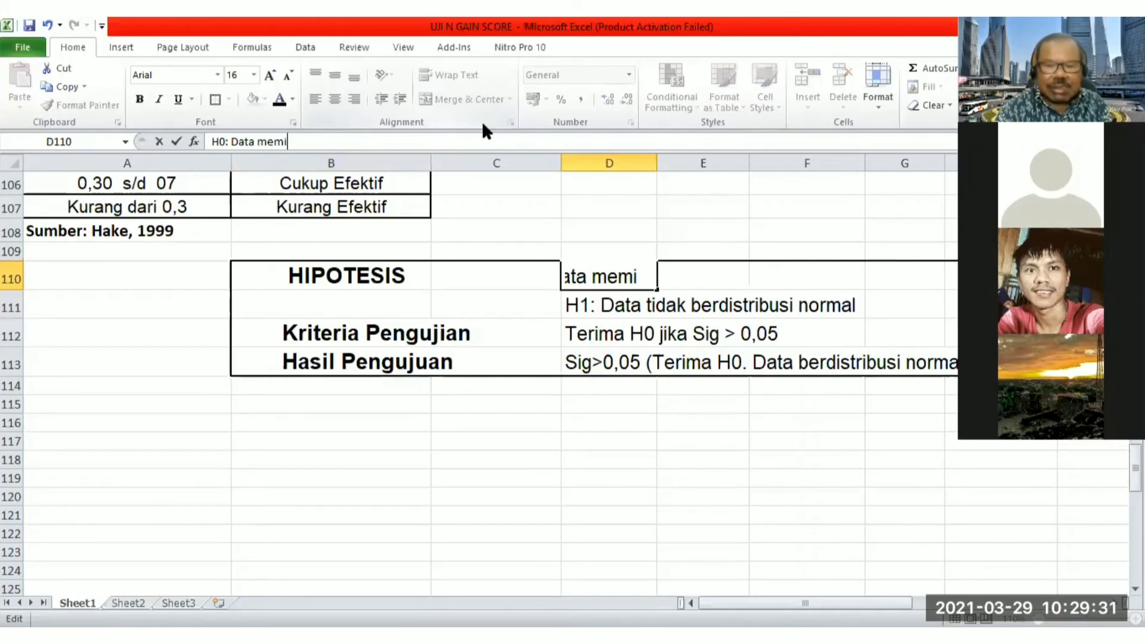
type("liki v")
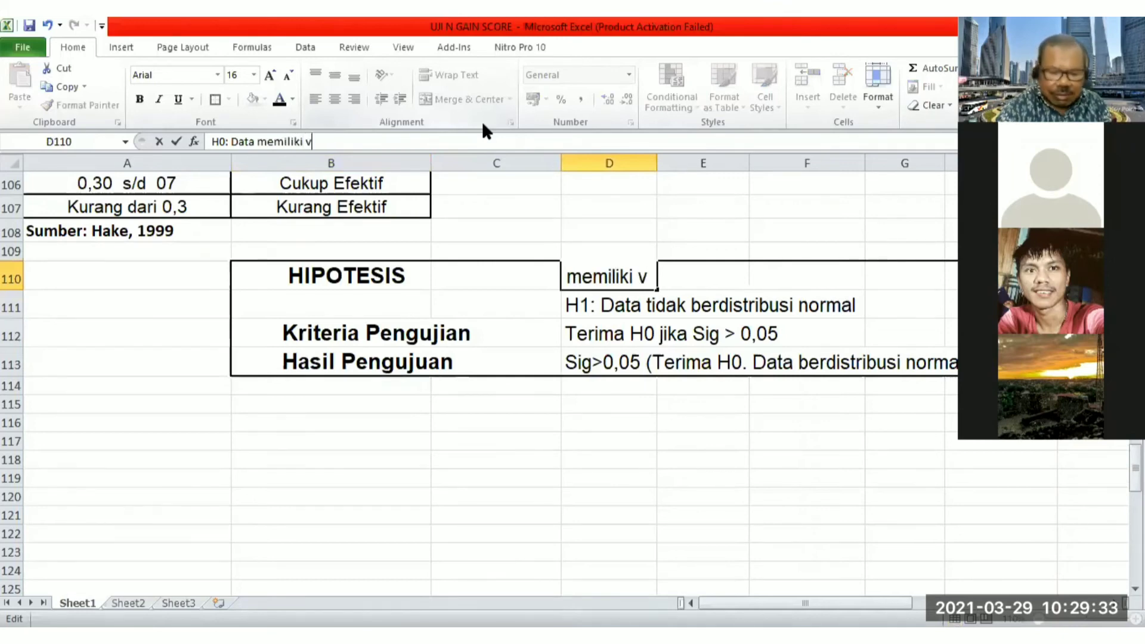
type("ariansi ")
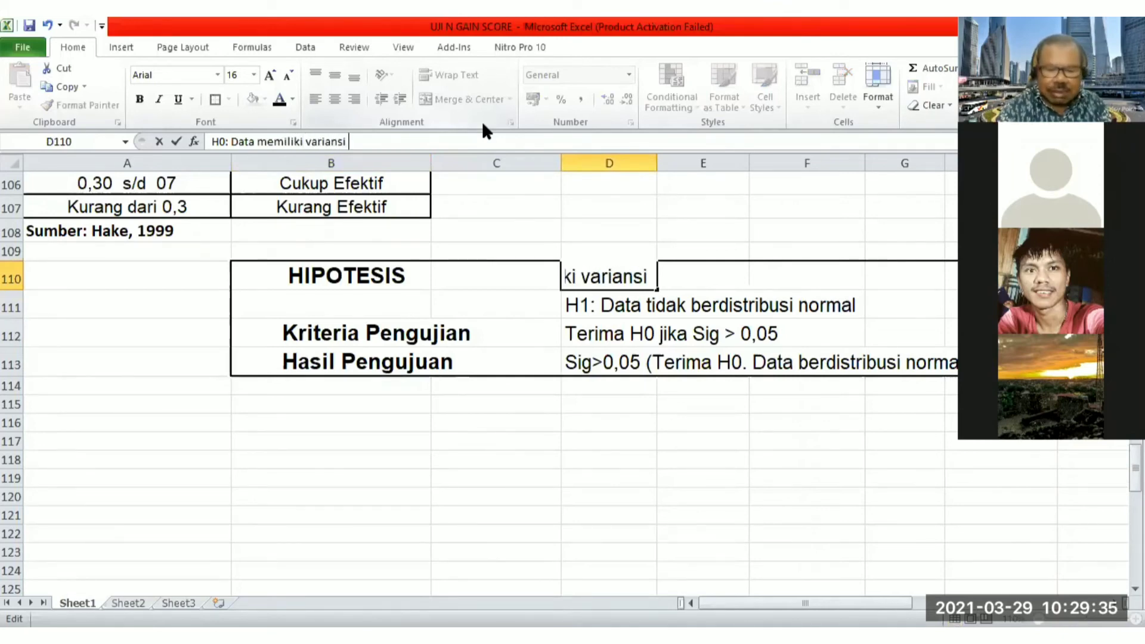
type("yang homogen")
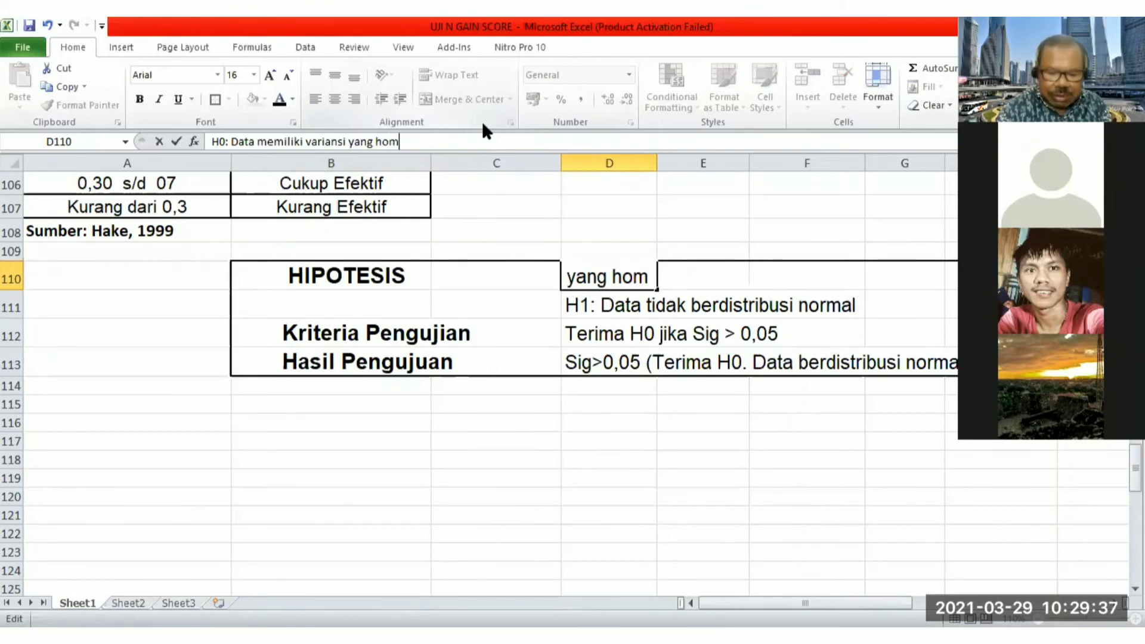